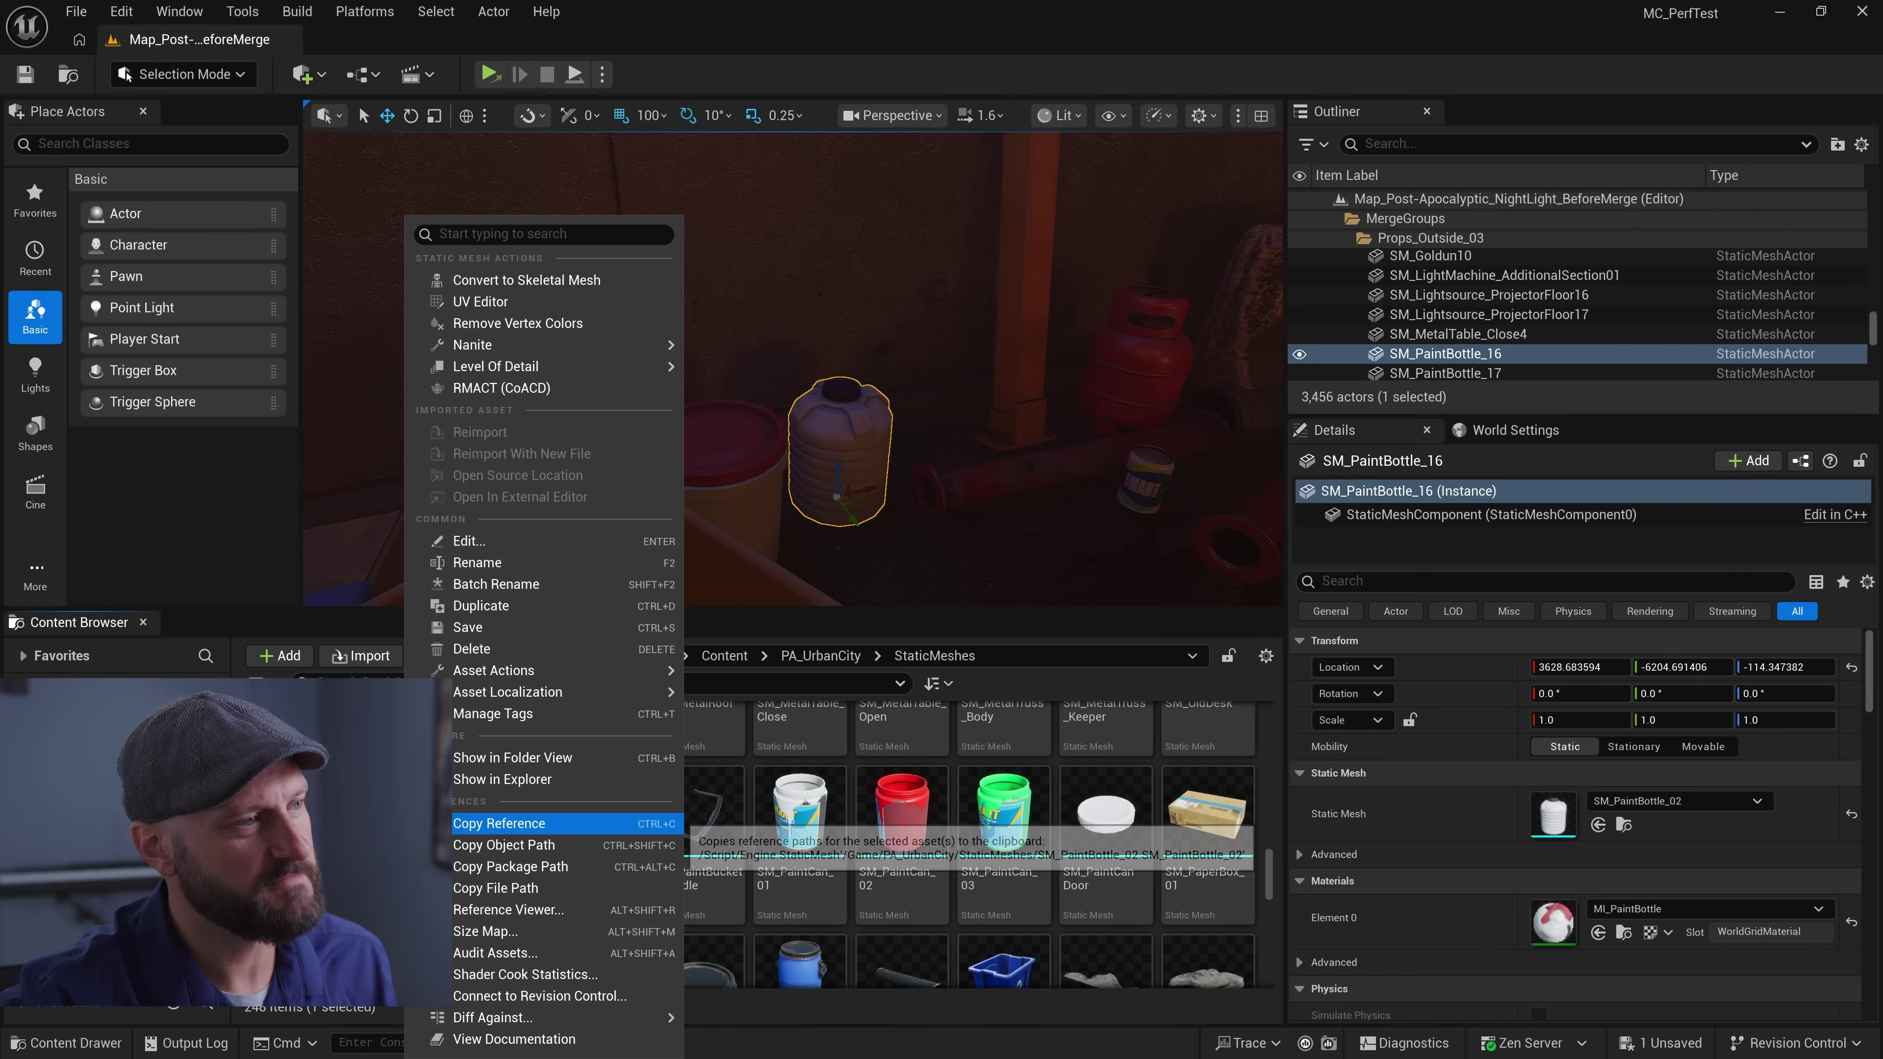
# Build convex collision for SM_PaintBottle_02 with the RMACT (CoACD) tool using the Balanced preset
pyautogui.click(477, 388)
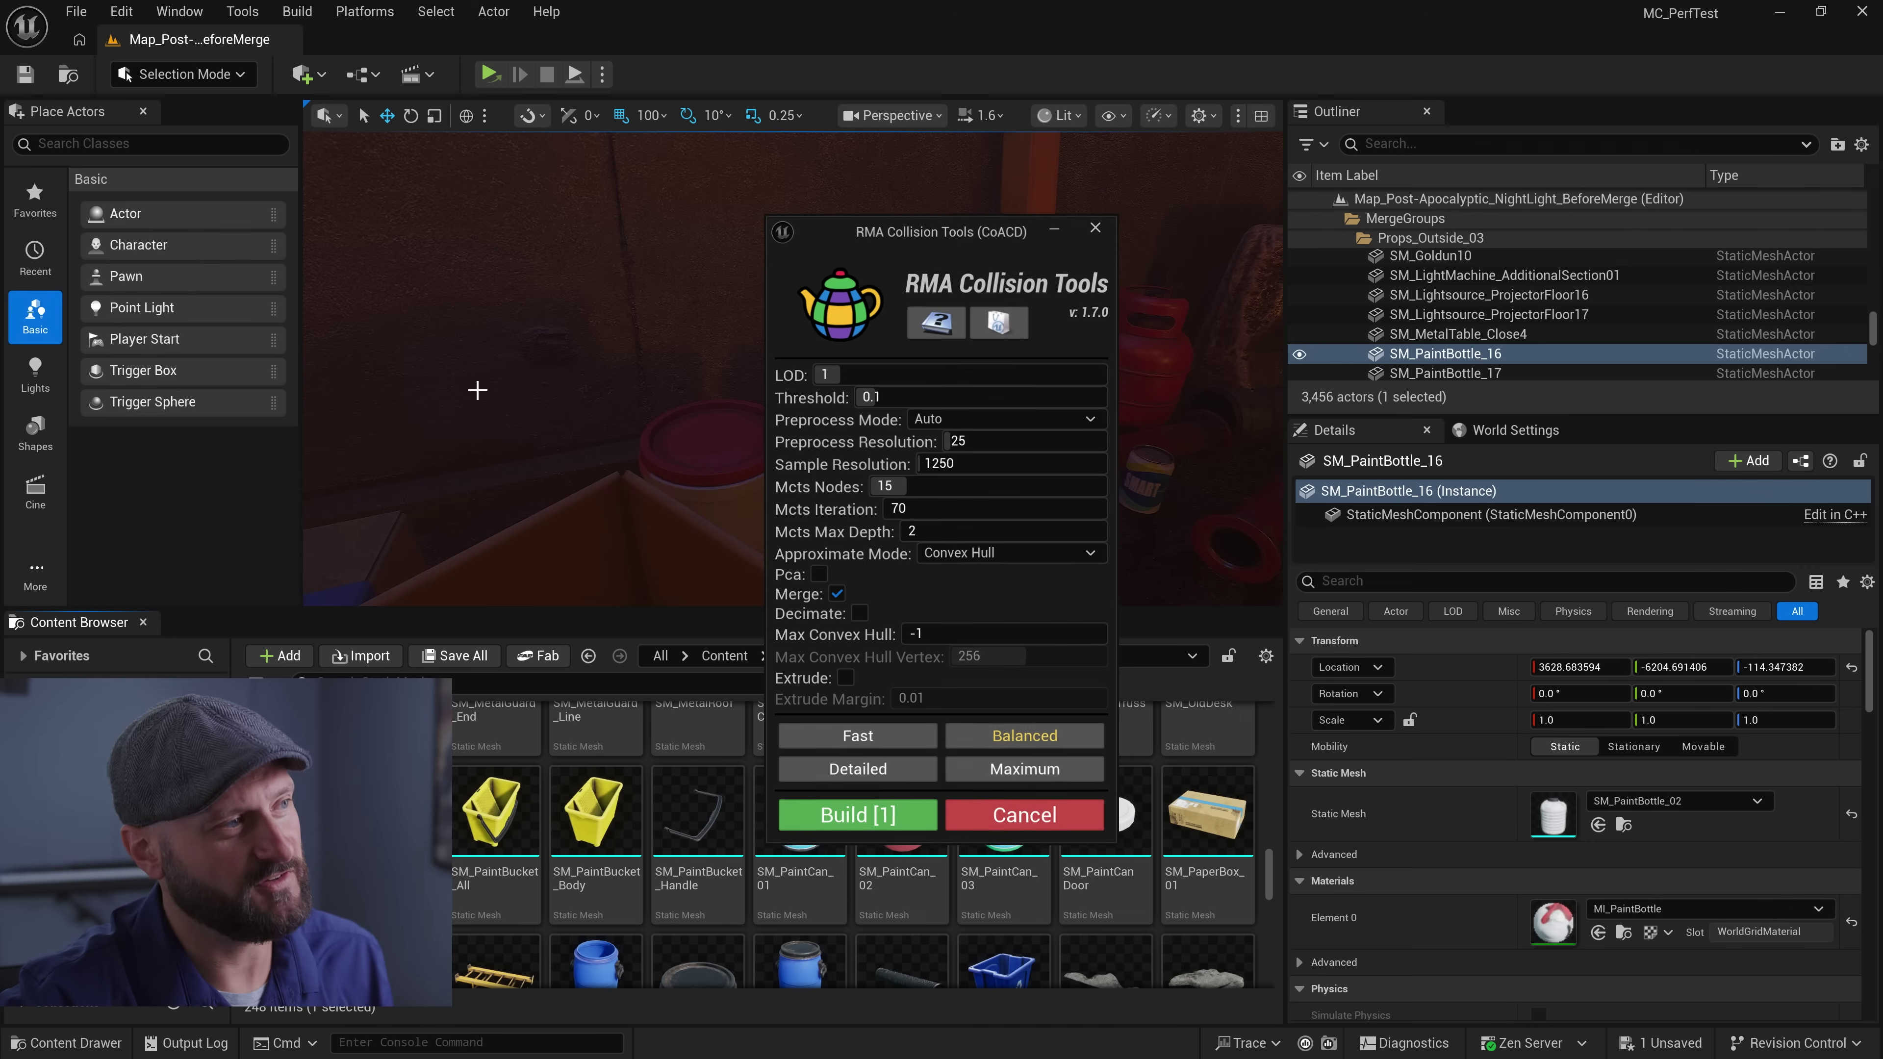
pyautogui.moveTo(981, 241); pyautogui.dragTo(1123, 155)
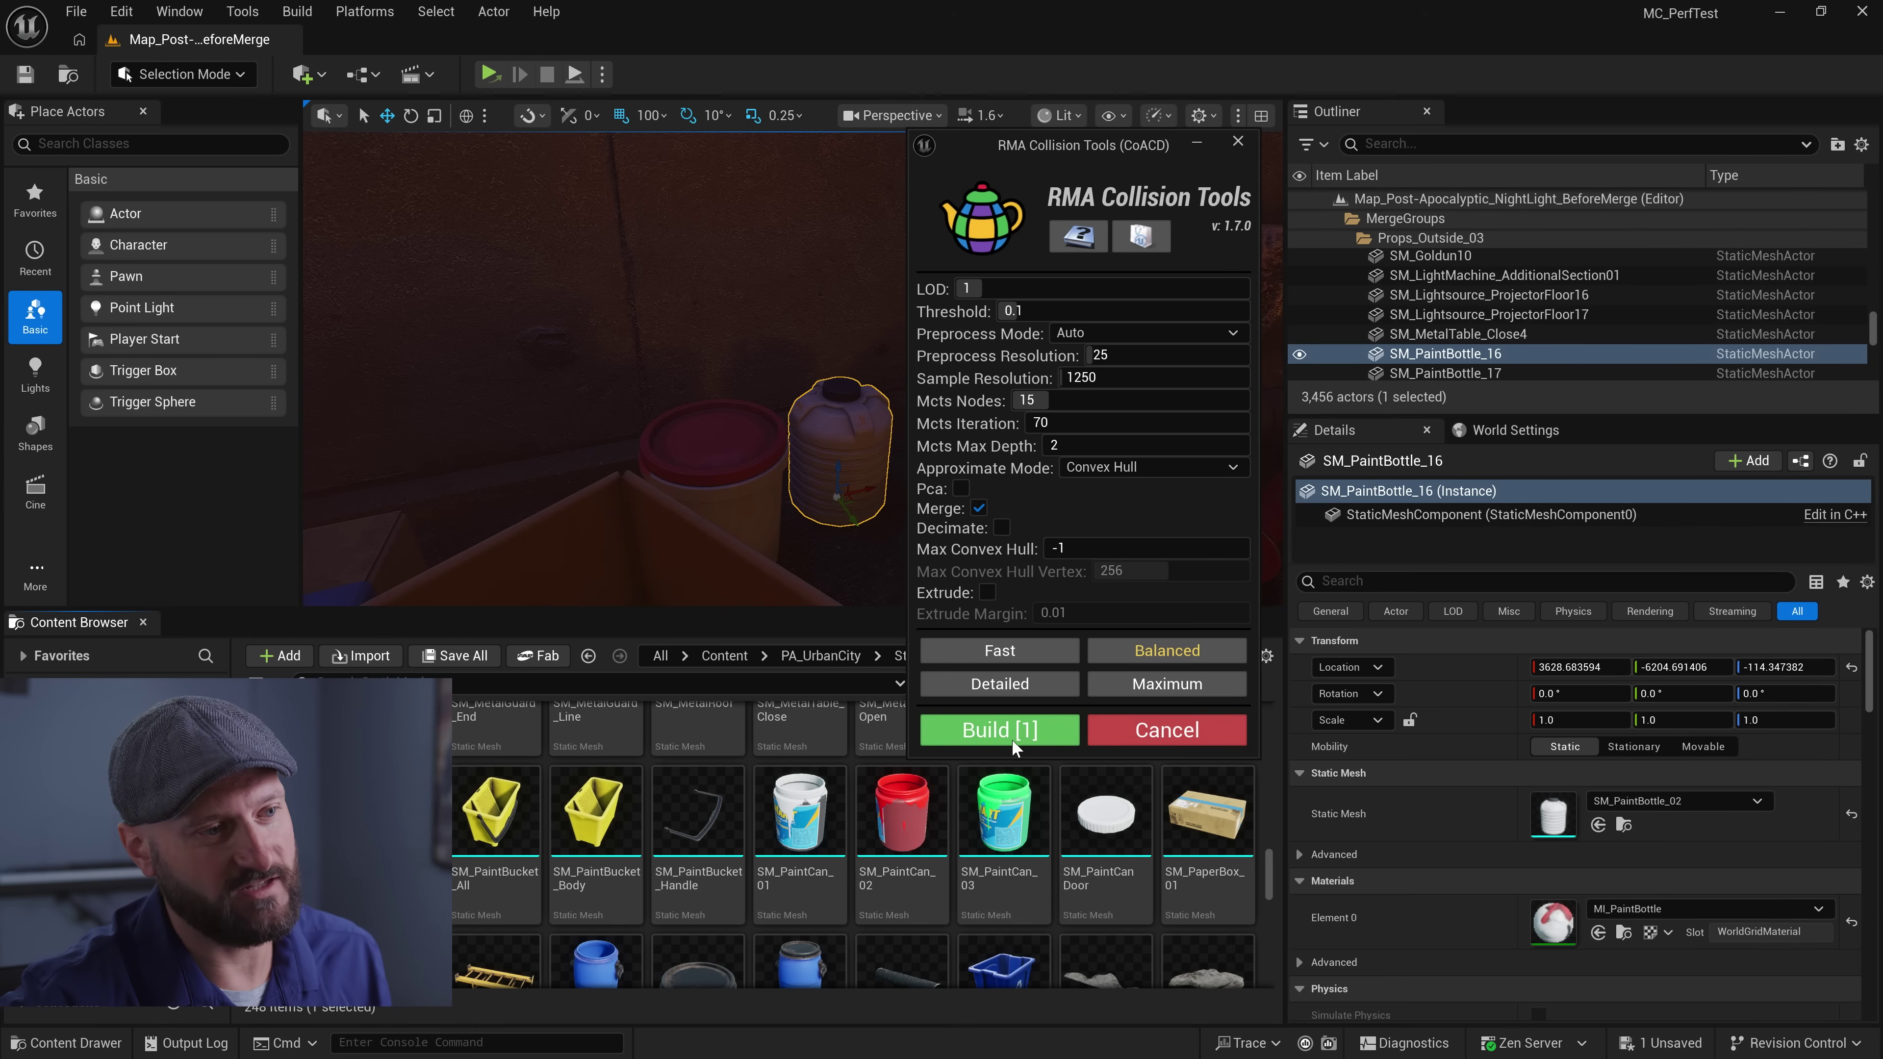
pyautogui.click(1021, 729)
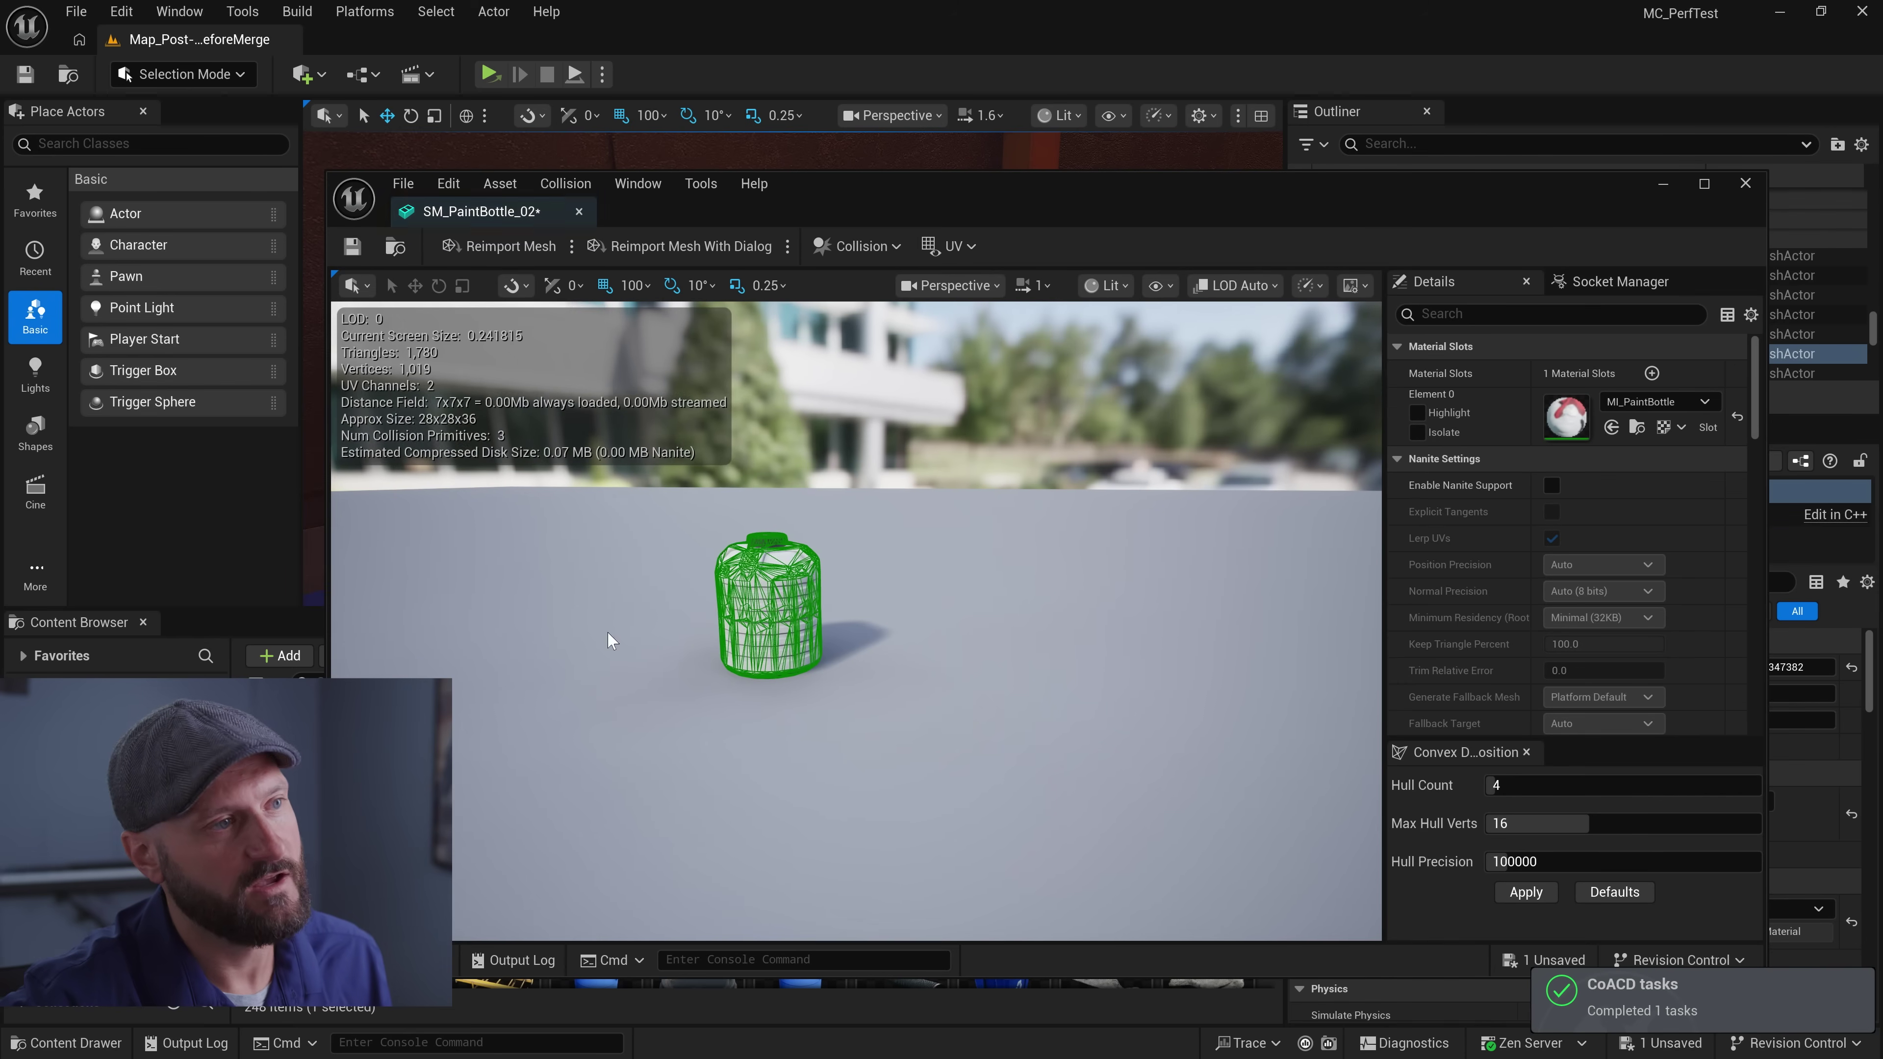
# Show SM_PaintBottle_02 in Player Collision view and examine the generated collision hulls from several angles and distances
pyautogui.press('w')
pyautogui.moveTo(802, 614)
pyautogui.mouseDown(button='right')
pyautogui.moveTo(773, 625)
pyautogui.moveTo(791, 638)
pyautogui.mouseUp(button='right')
pyautogui.hotkey('alt', 'c')
pyautogui.press('s')
pyautogui.press('e')
pyautogui.press('w')
pyautogui.press('s')
pyautogui.press('w')
pyautogui.press('q')
pyautogui.press('f')
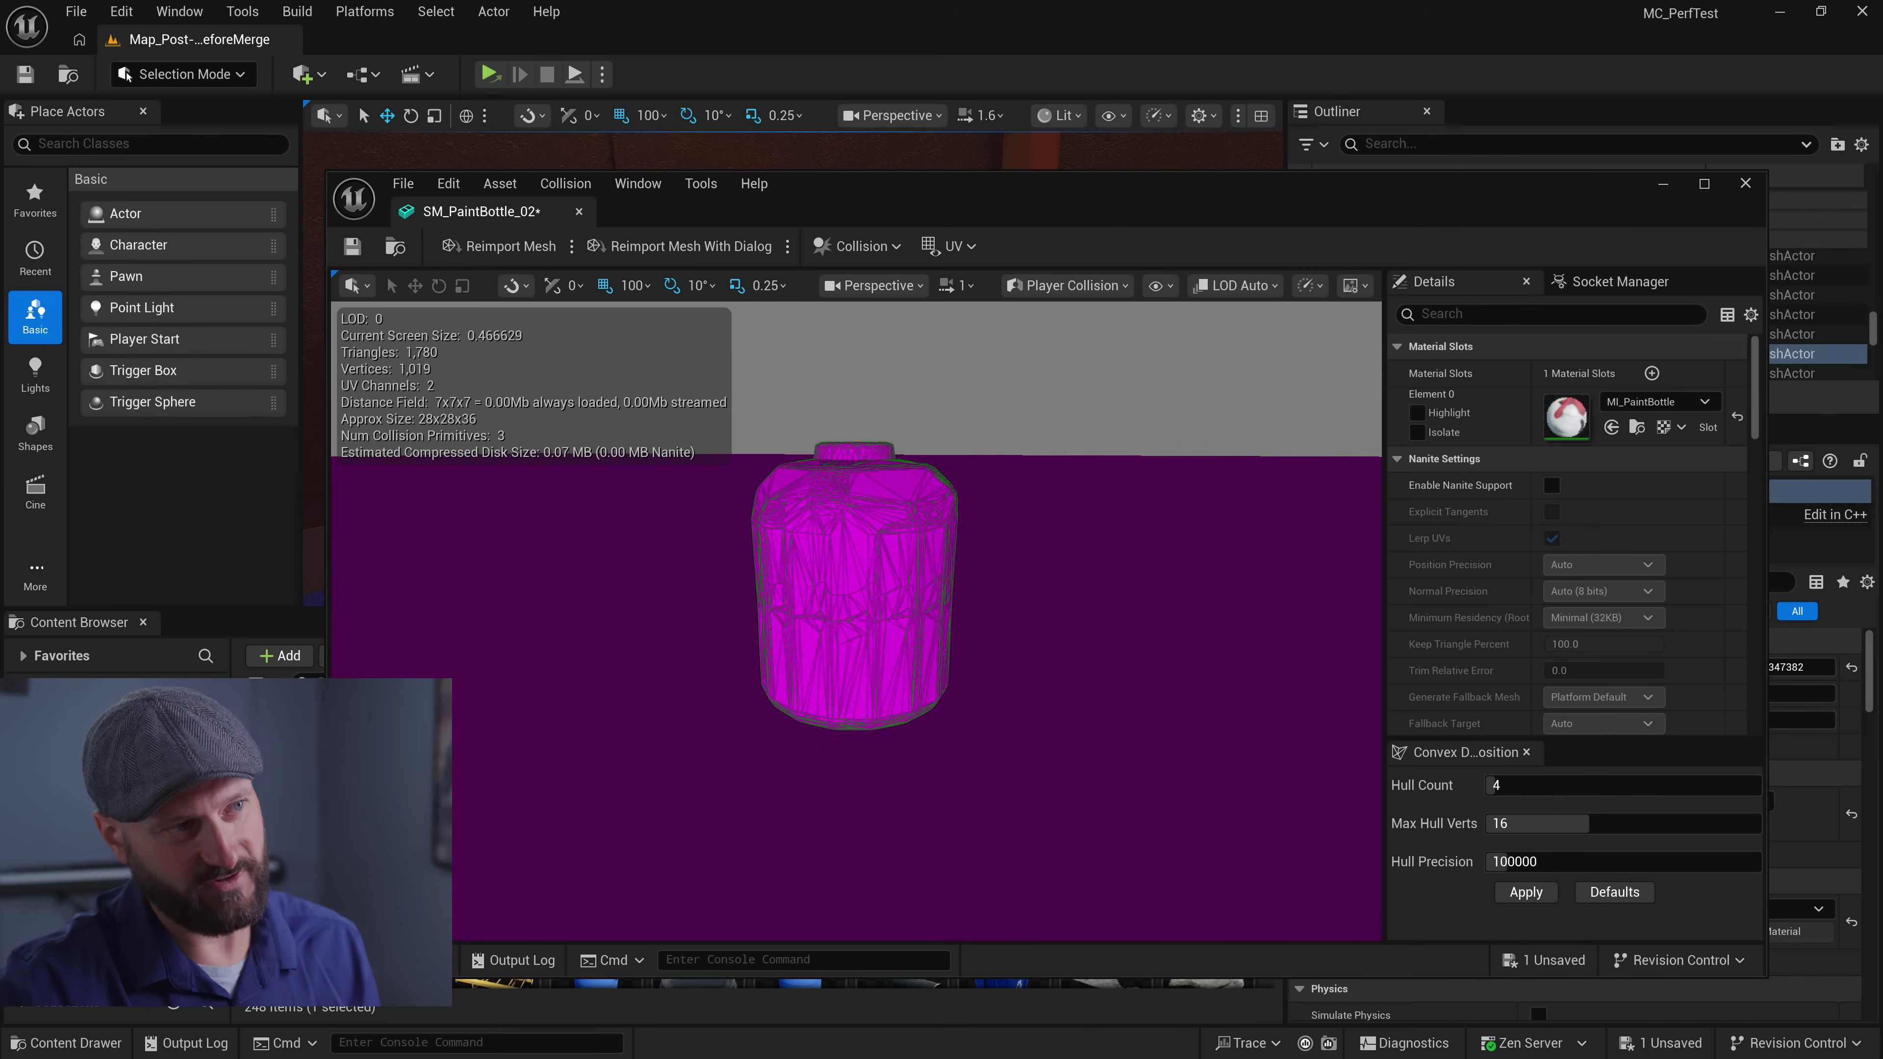
# Narrow the static mesh editor window and place it clear of the paint bottle asset in the Content Browser
pyautogui.moveTo(1084, 185); pyautogui.dragTo(686, 142)
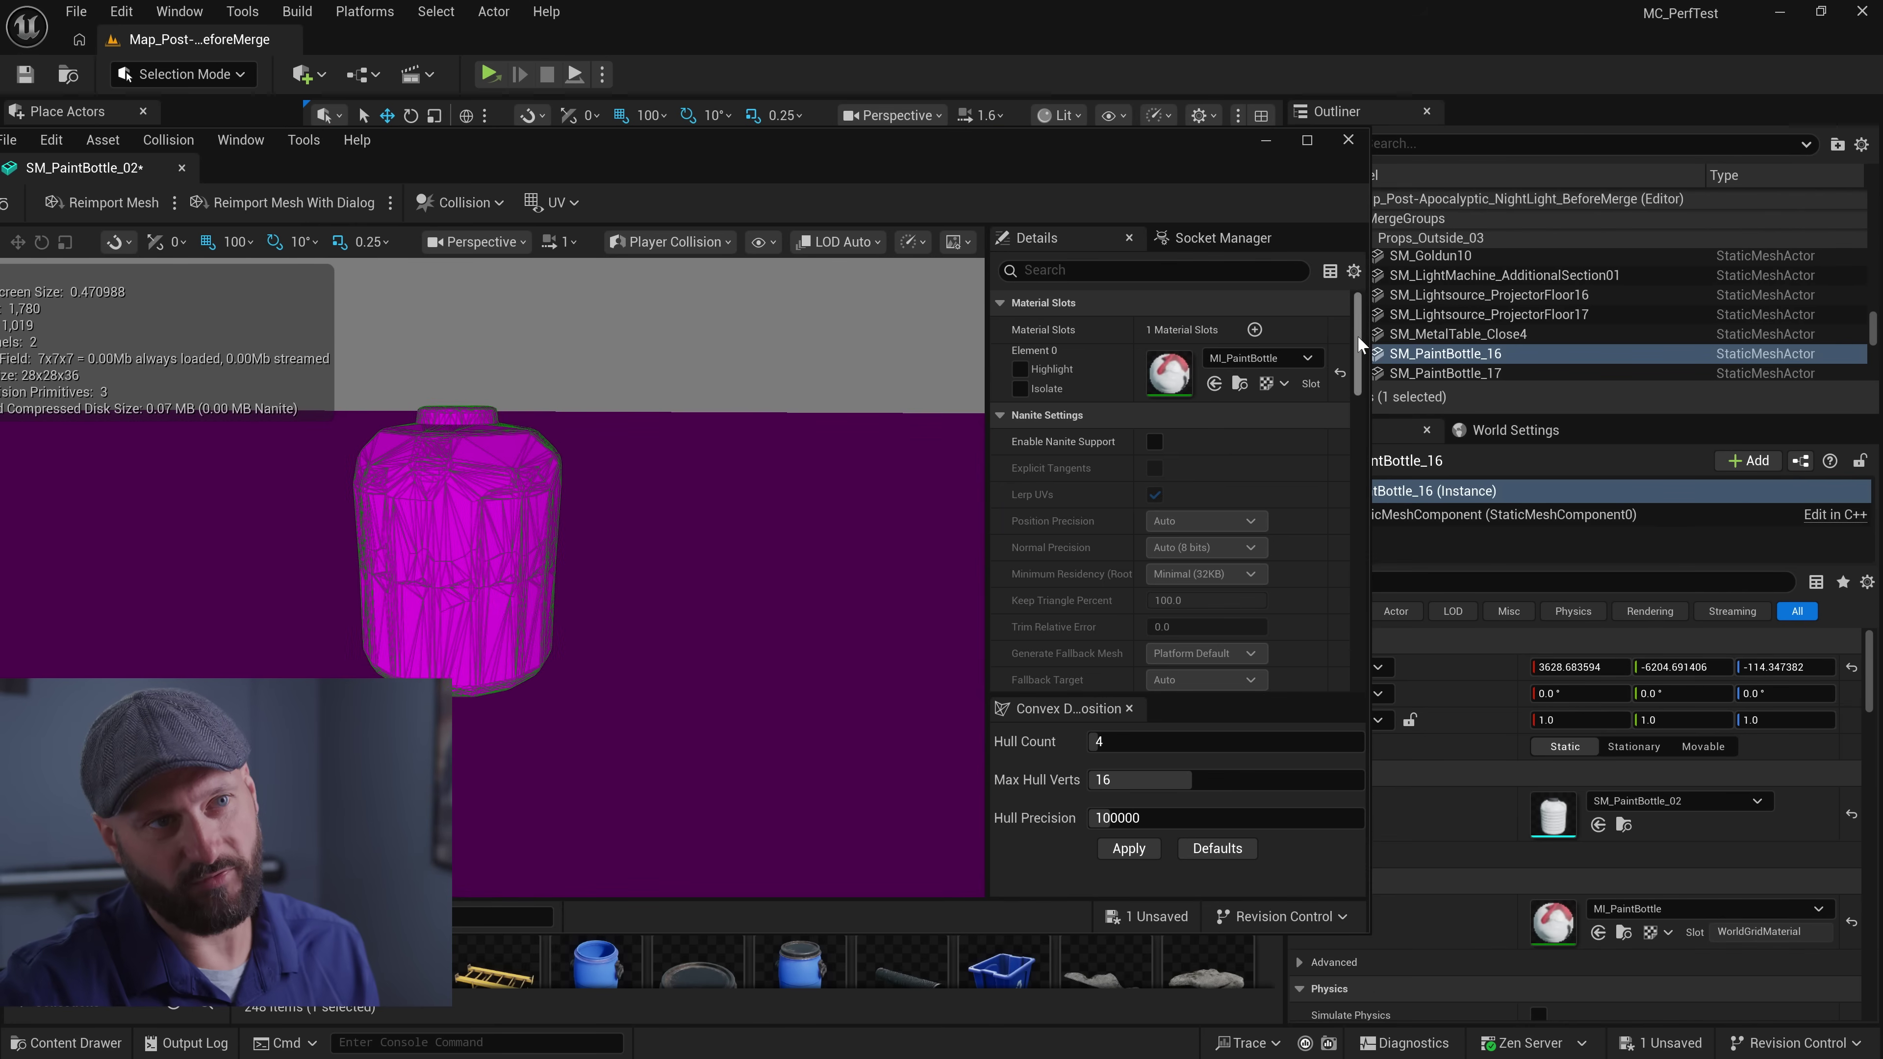
pyautogui.moveTo(1366, 334); pyautogui.dragTo(952, 334)
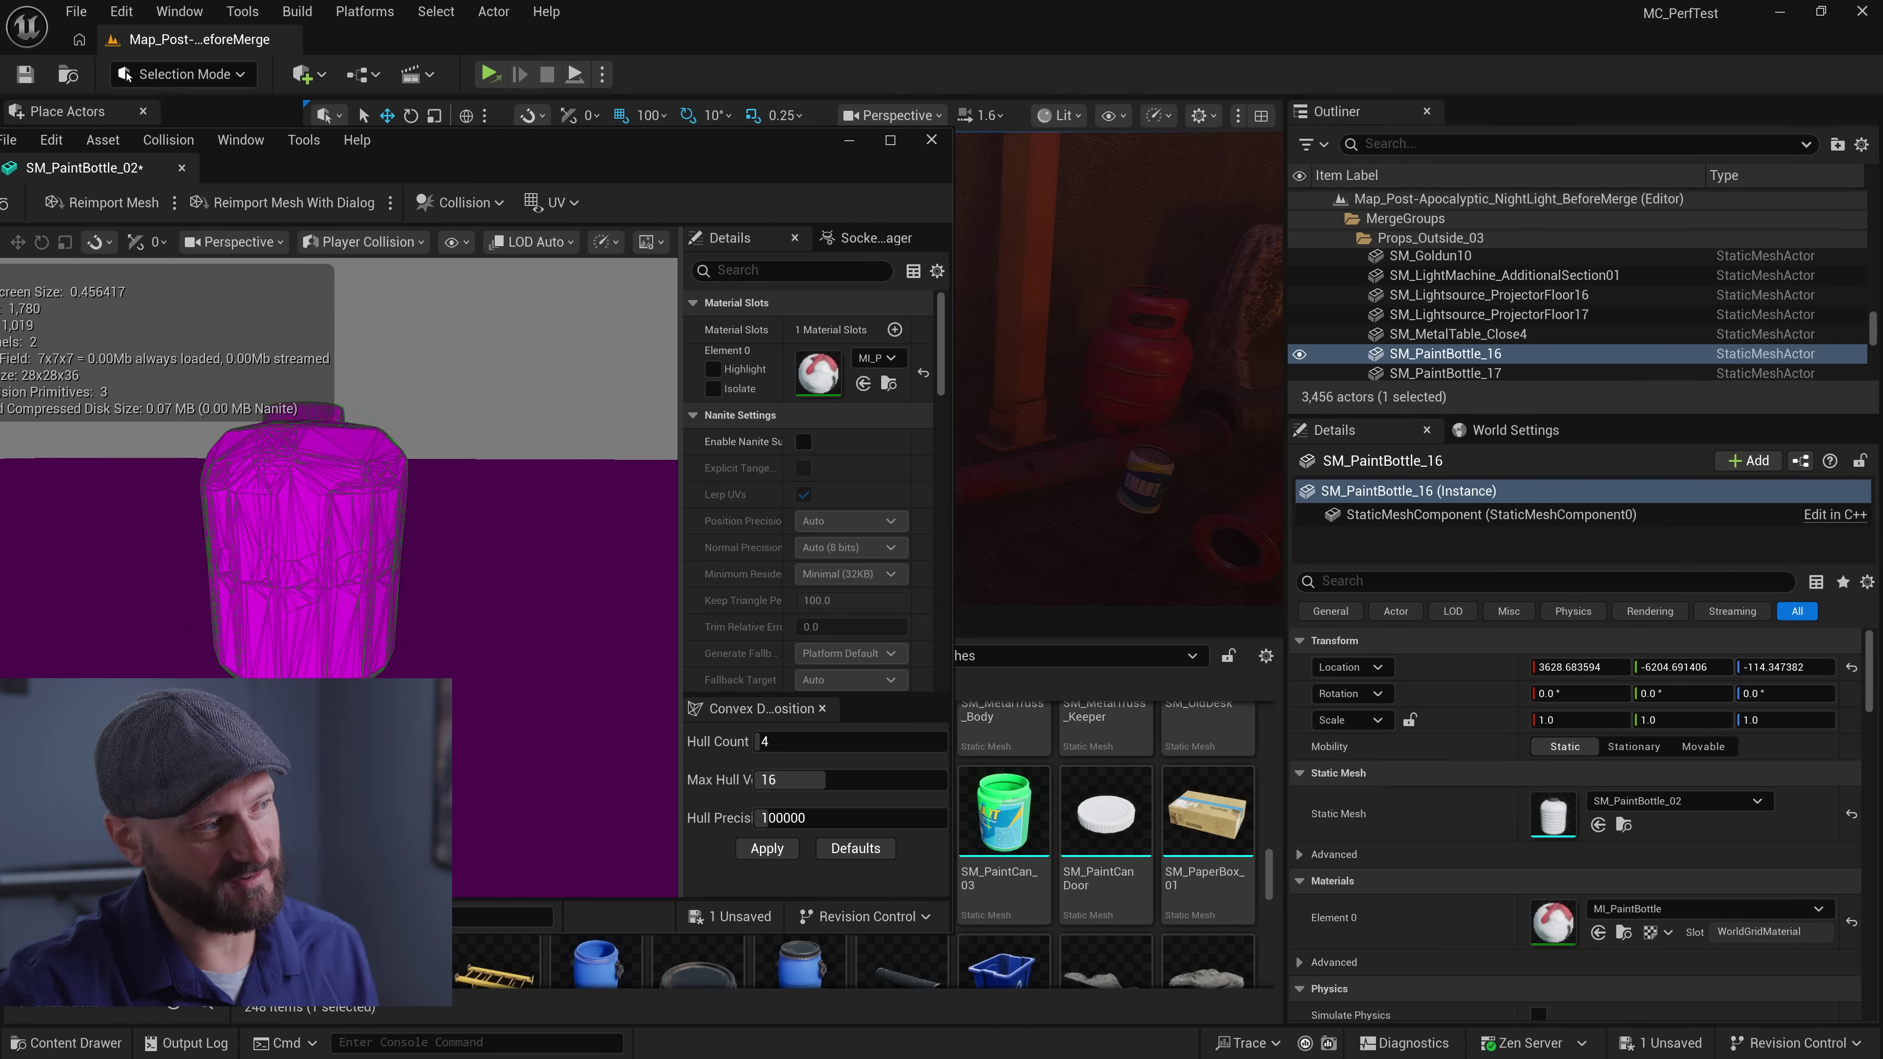
pyautogui.moveTo(645, 148); pyautogui.dragTo(1235, 222)
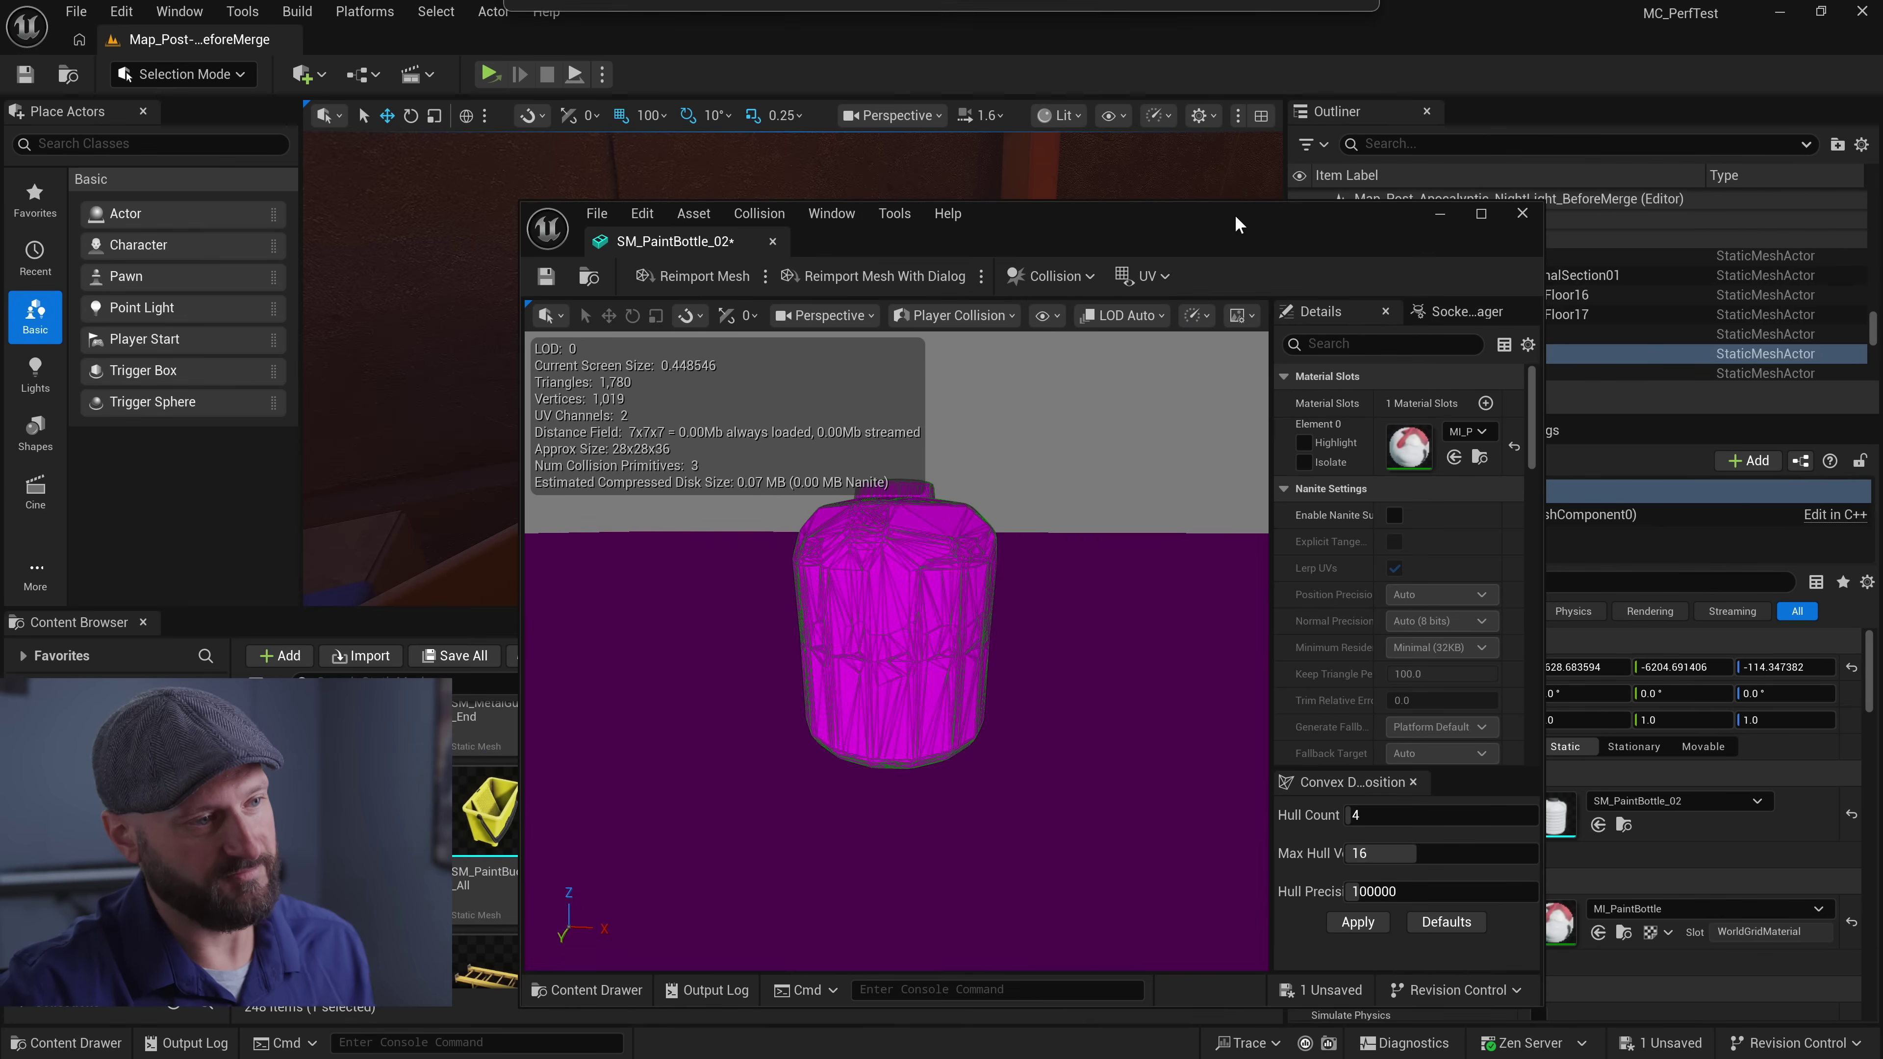
# Rebuild the paint bottle's CoACD collision with the Fast preset and compare the hull with the mesh in Lit view
pyautogui.click(549, 215)
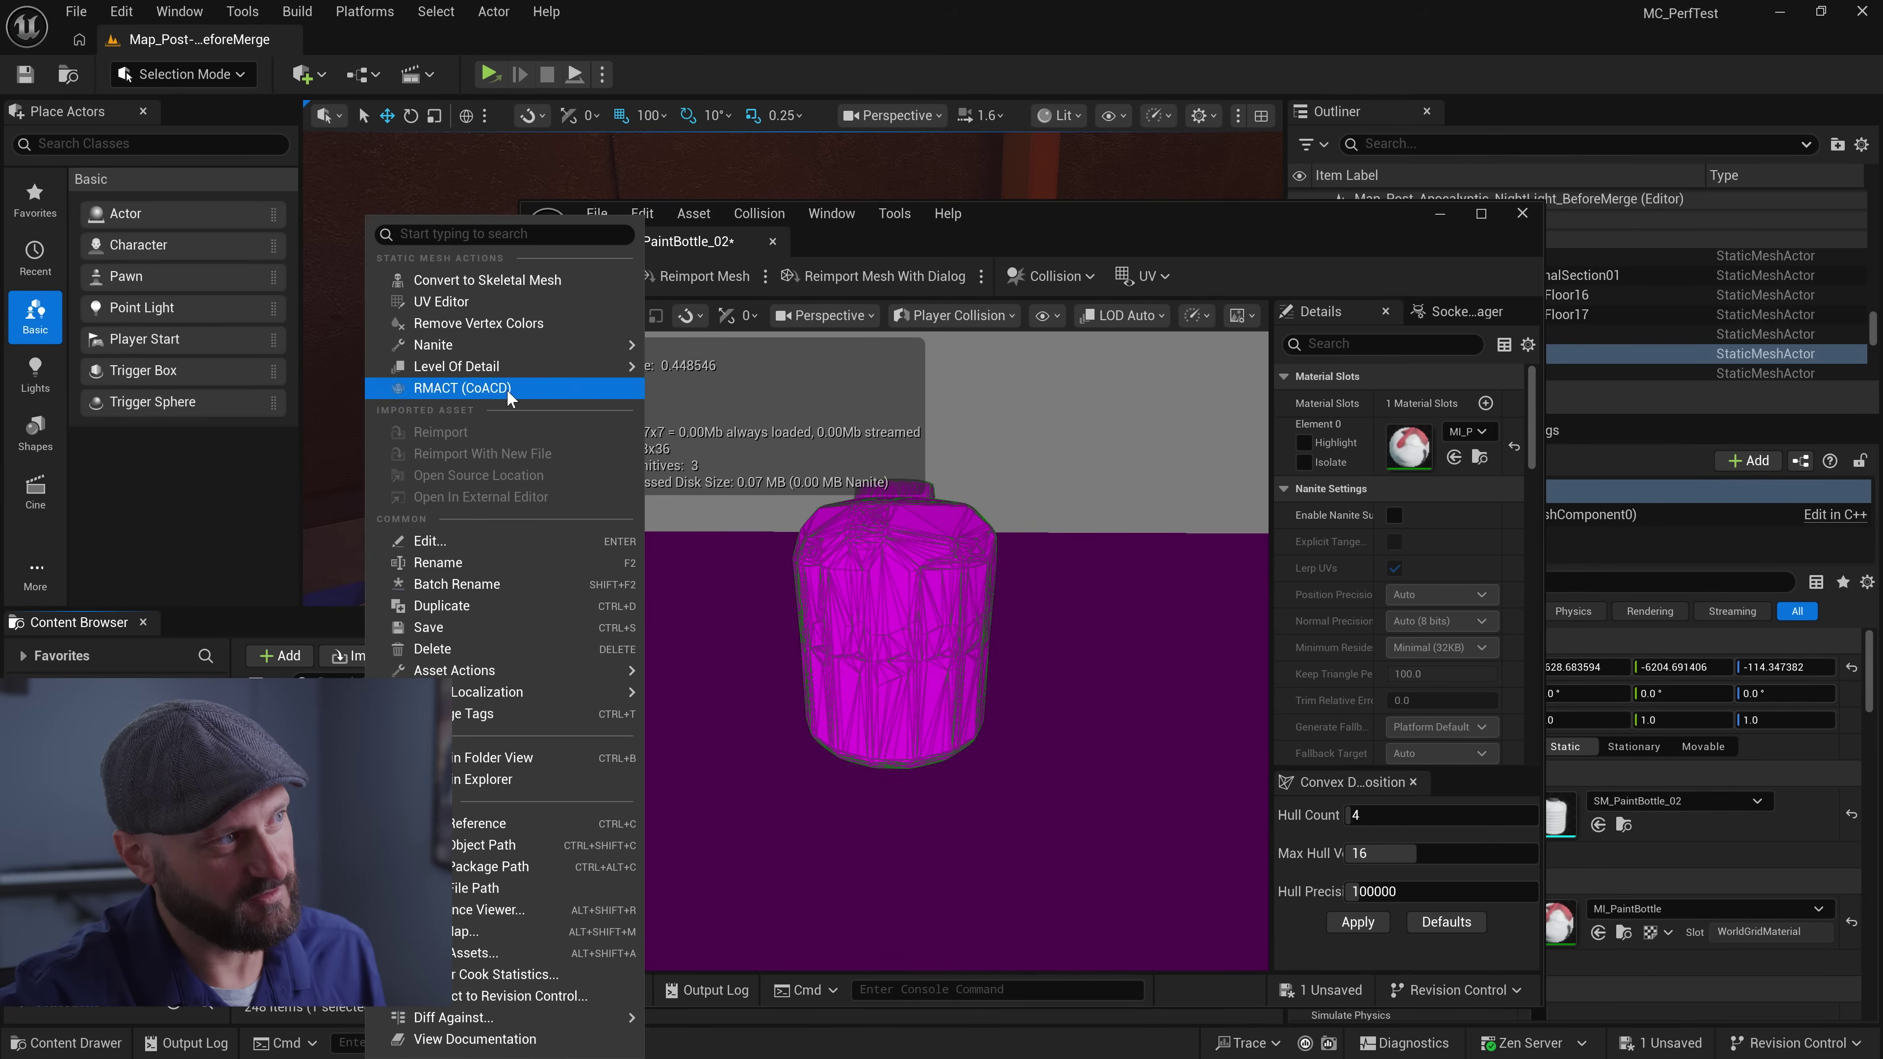
pyautogui.click(475, 388)
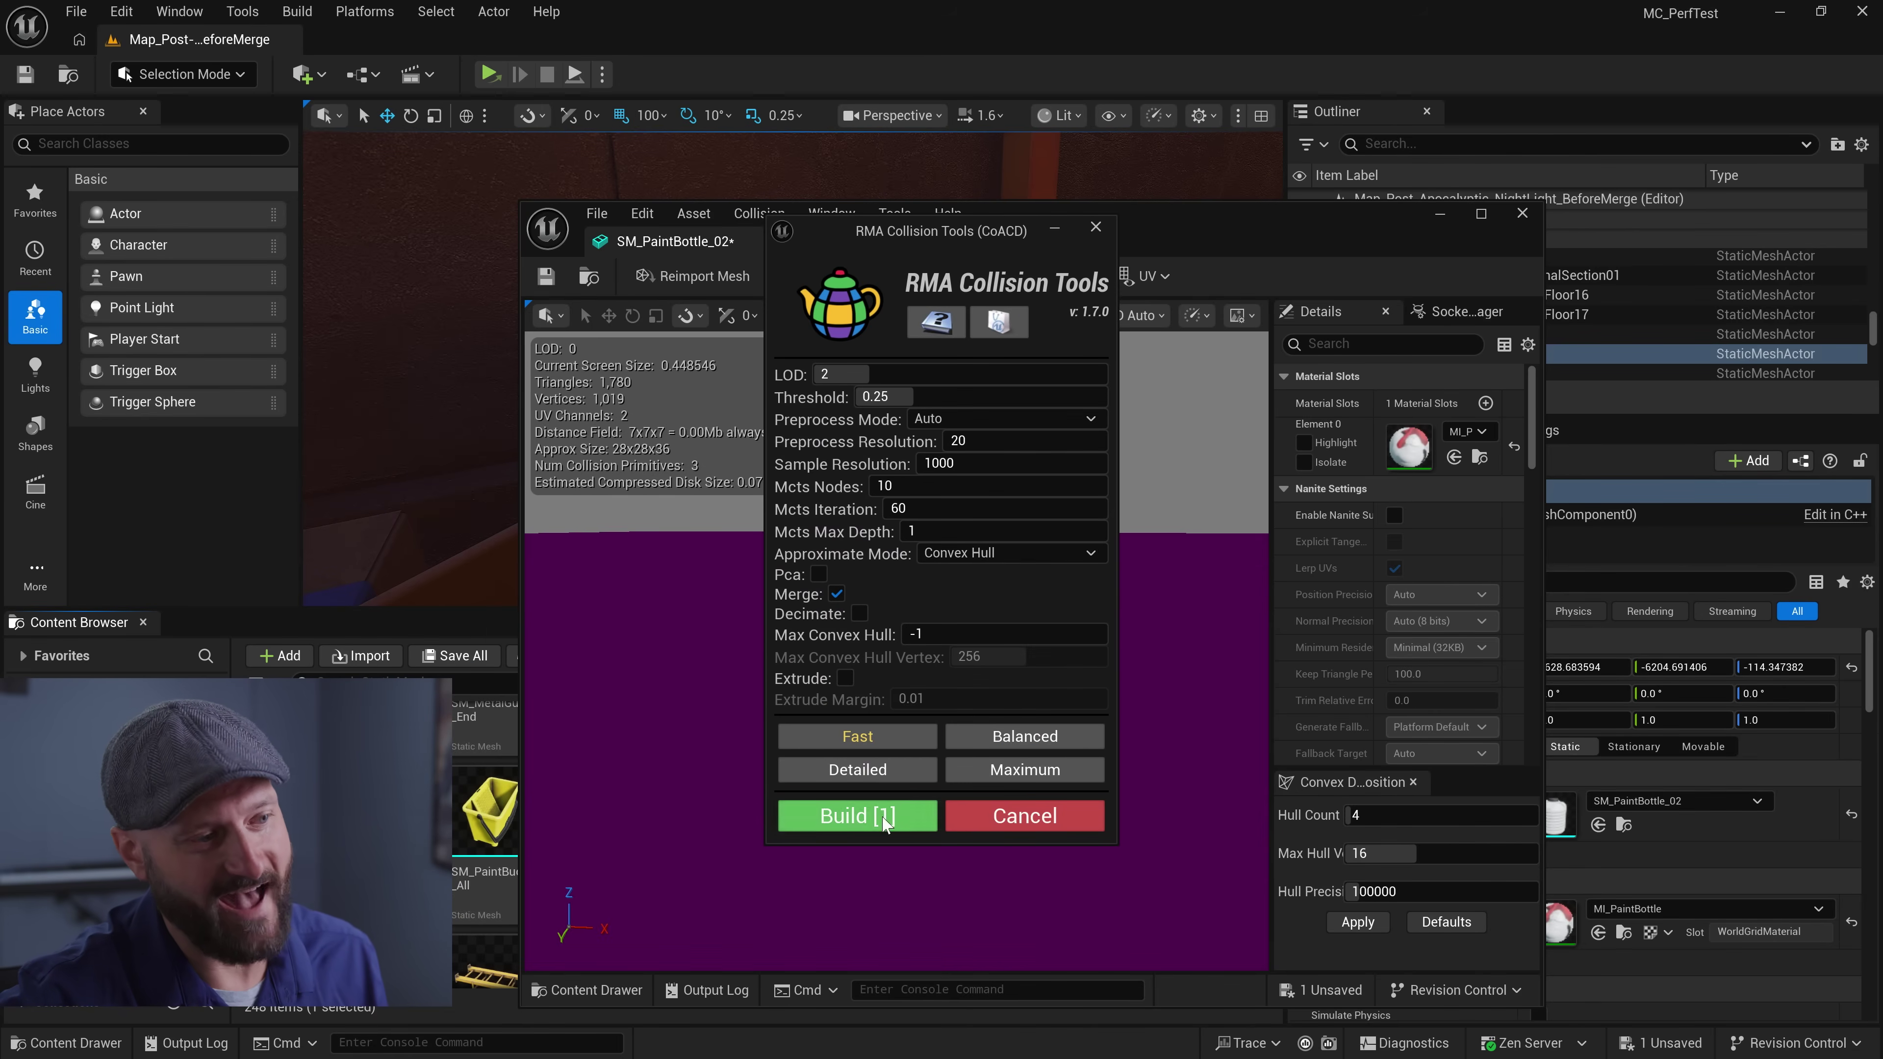
pyautogui.click(857, 816)
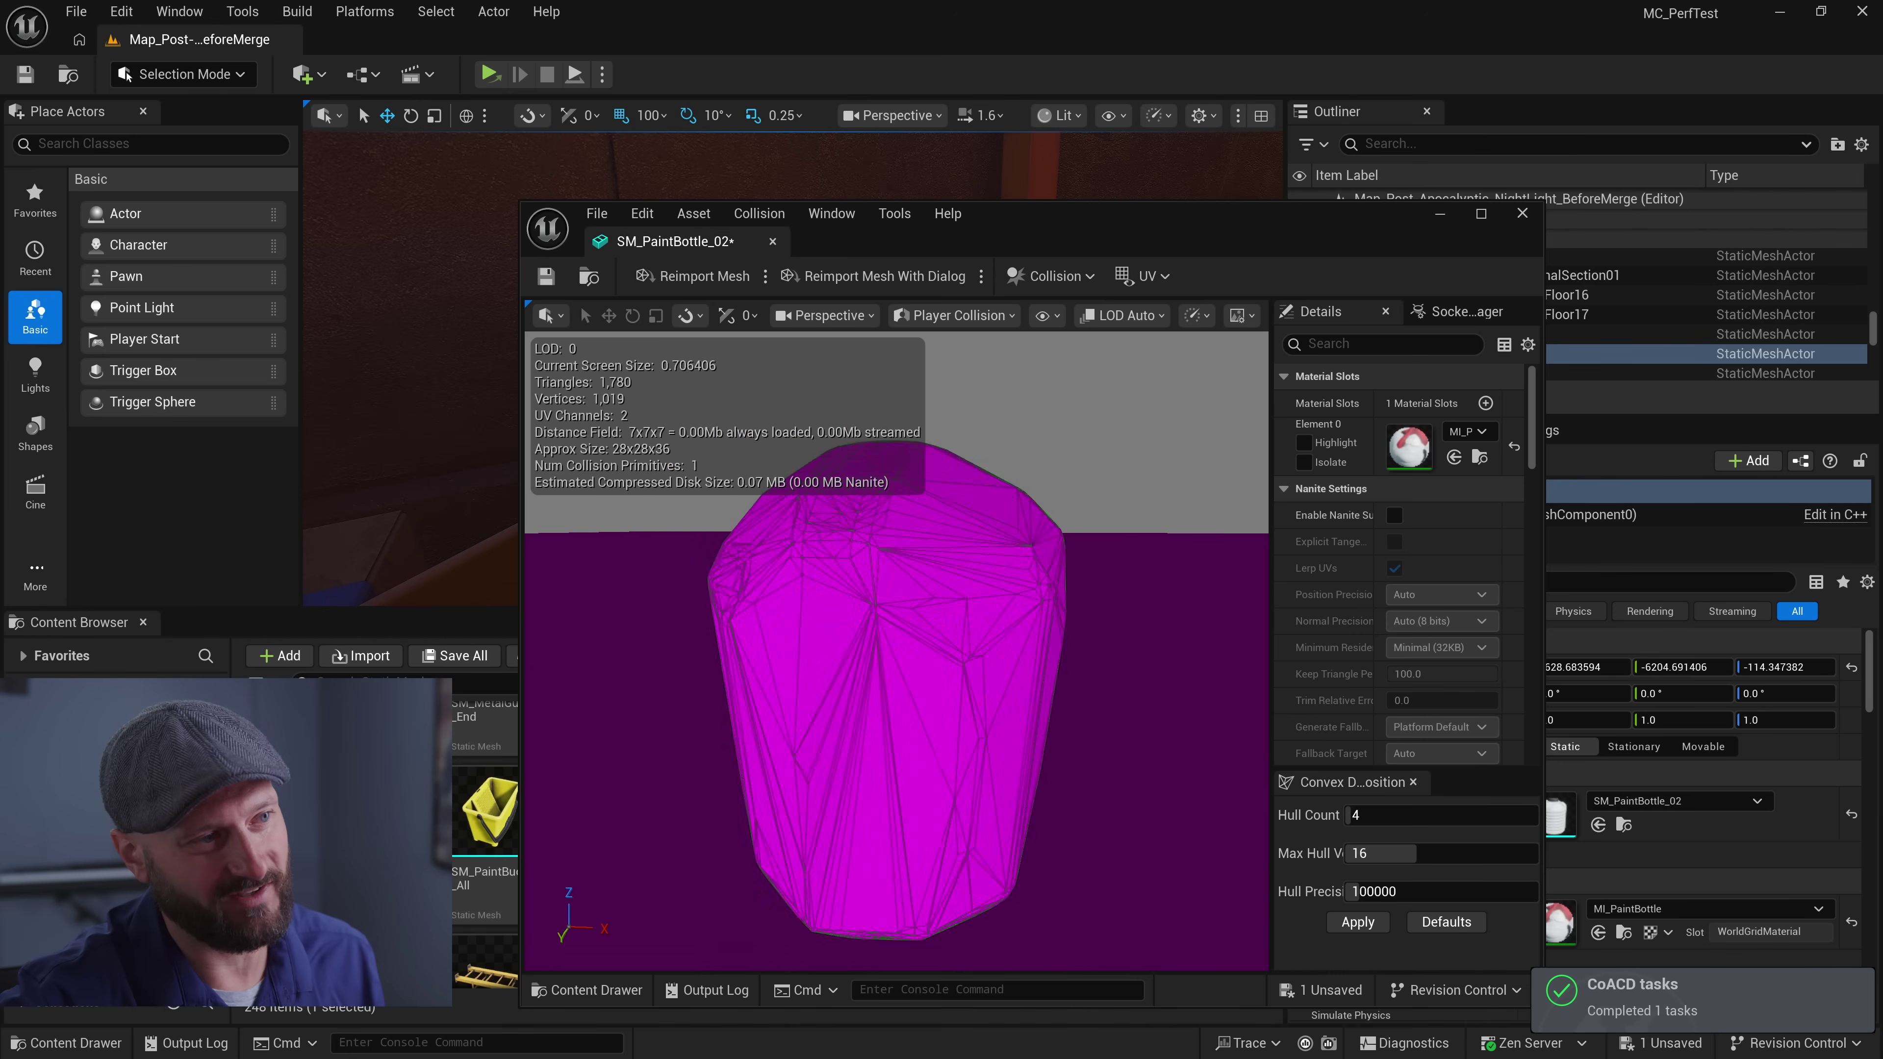
pyautogui.moveTo(975, 715); pyautogui.dragTo(976, 714)
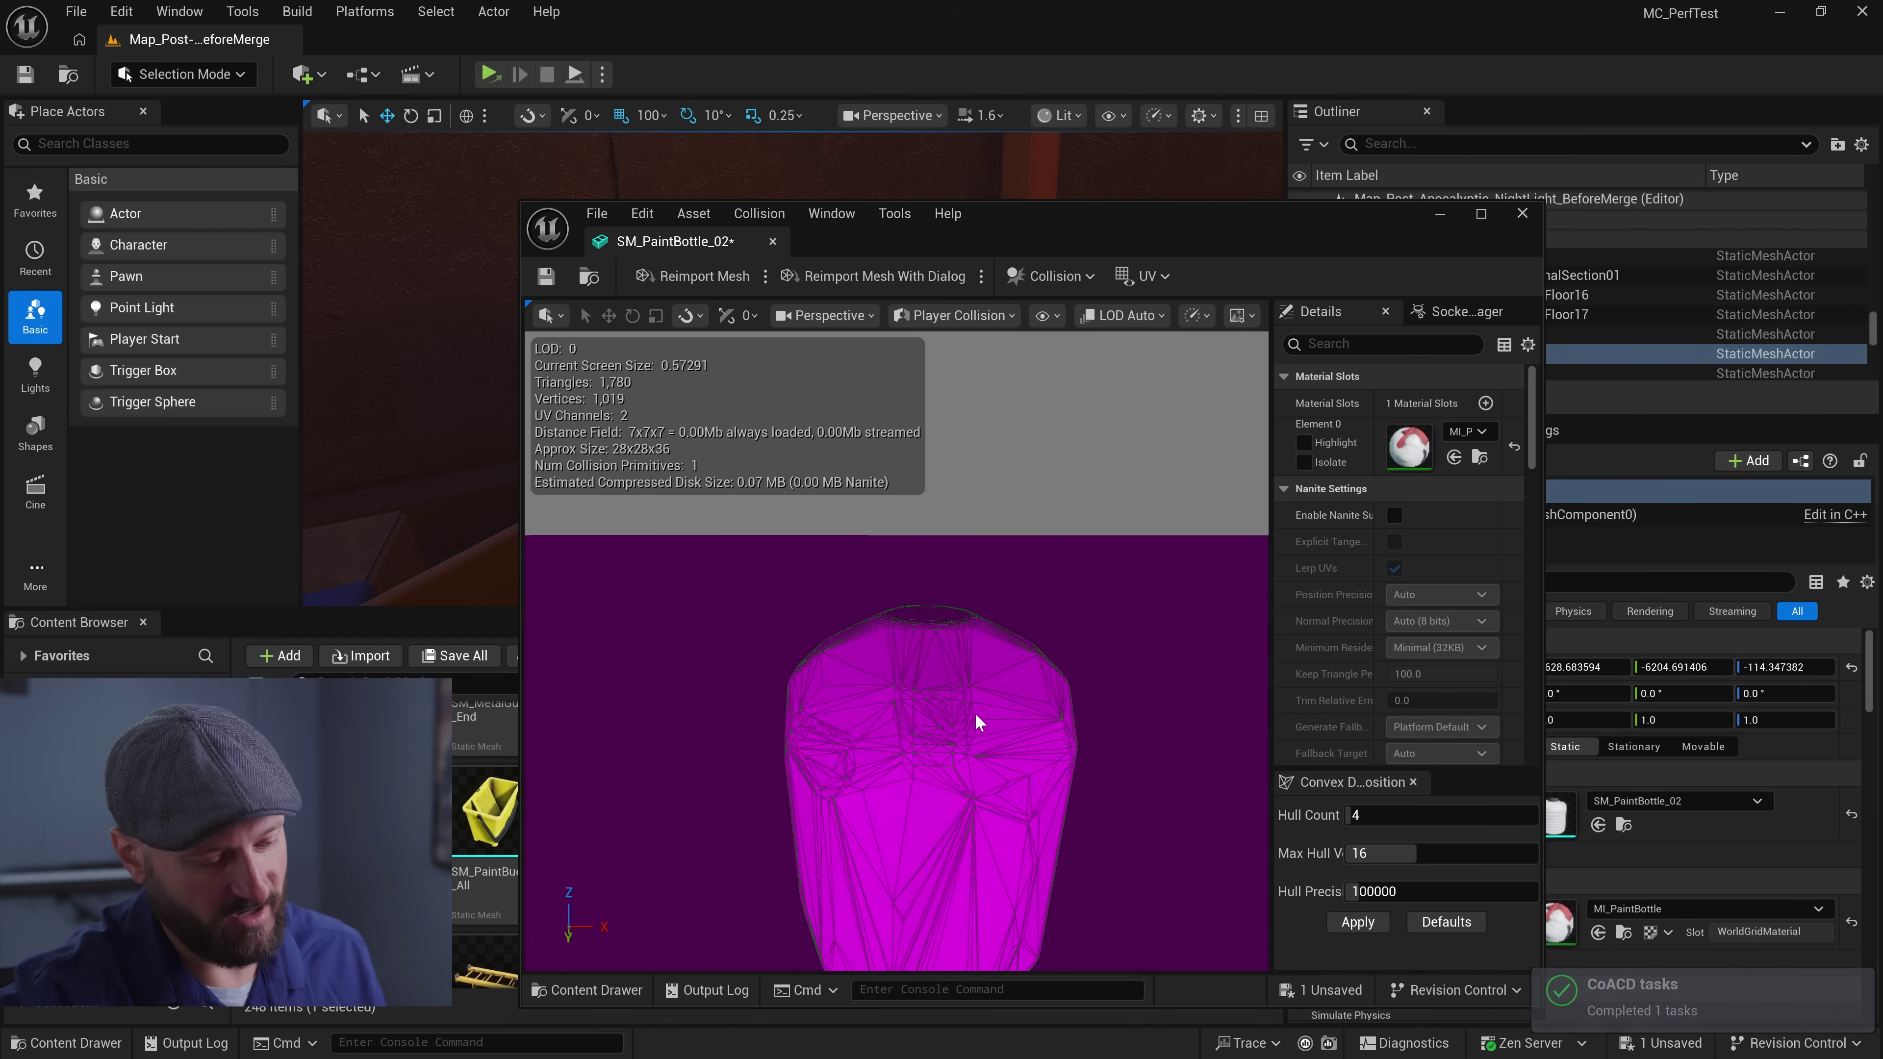
pyautogui.hotkey('alt', '4')
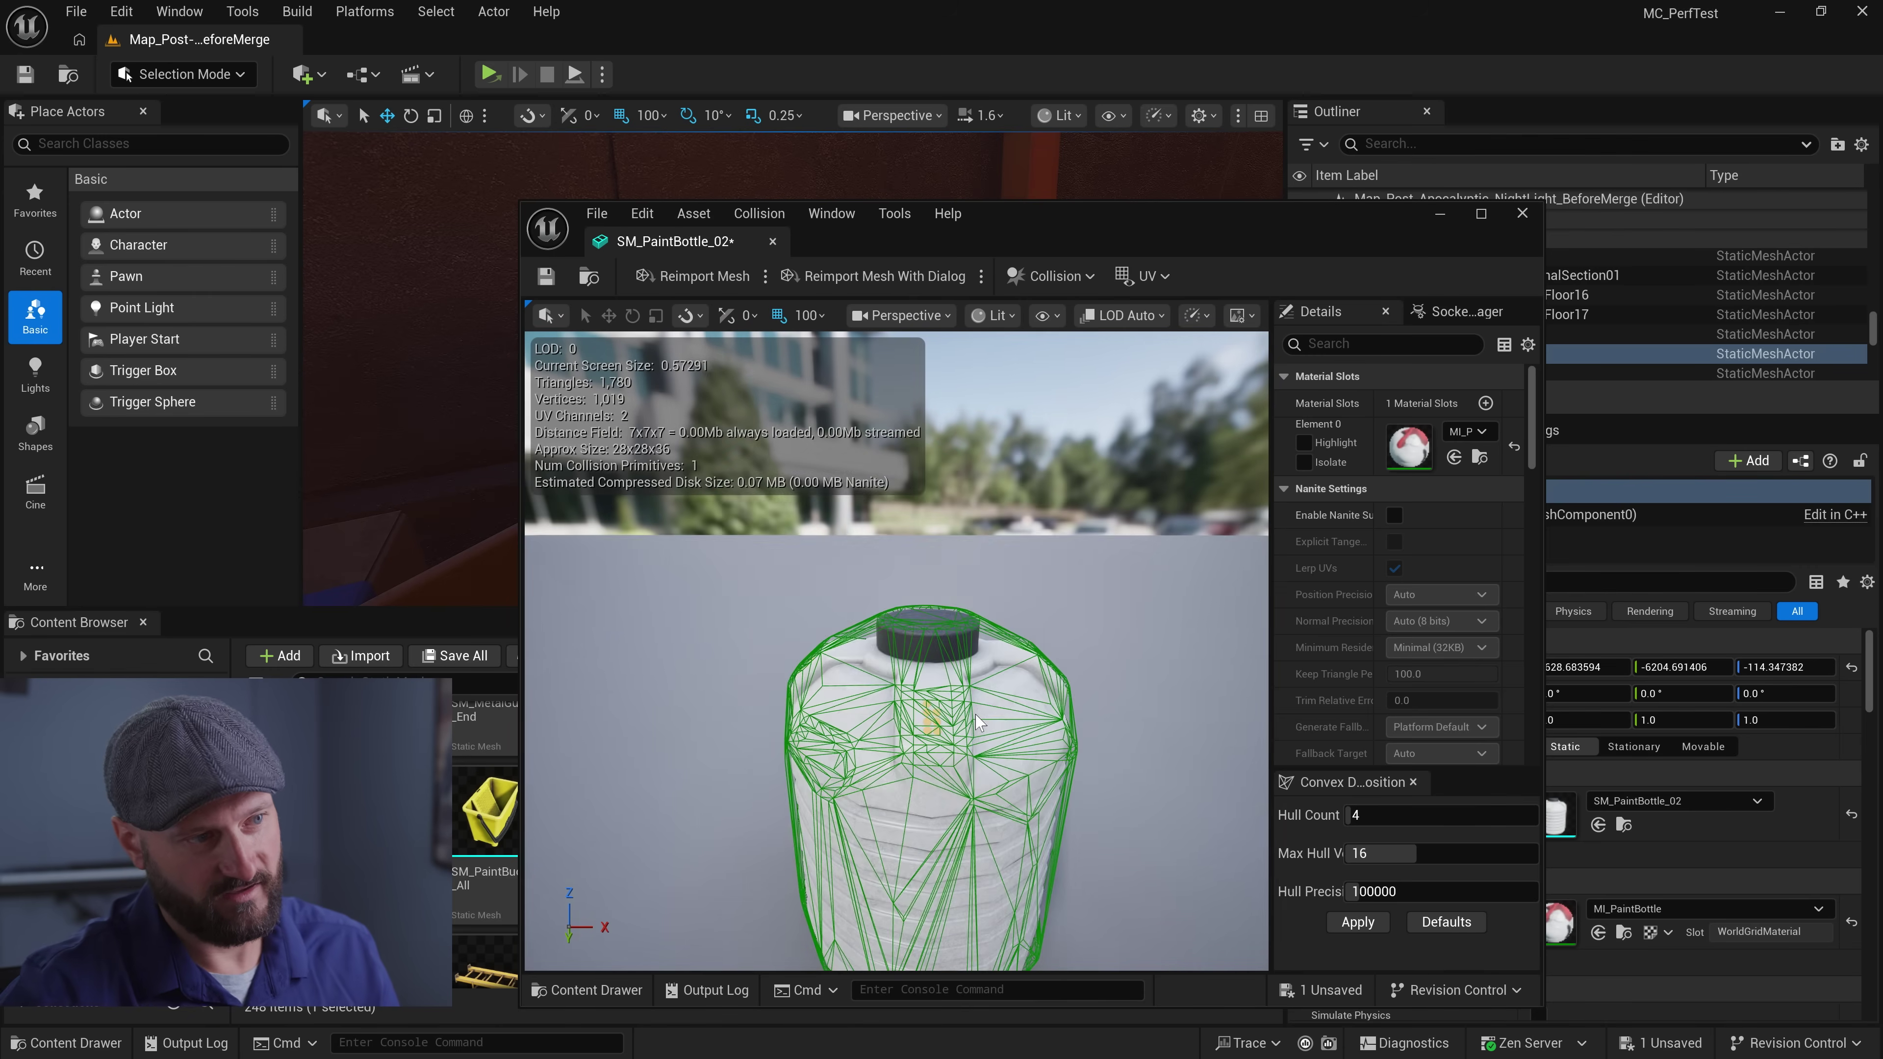
pyautogui.moveTo(976, 715); pyautogui.dragTo(976, 714)
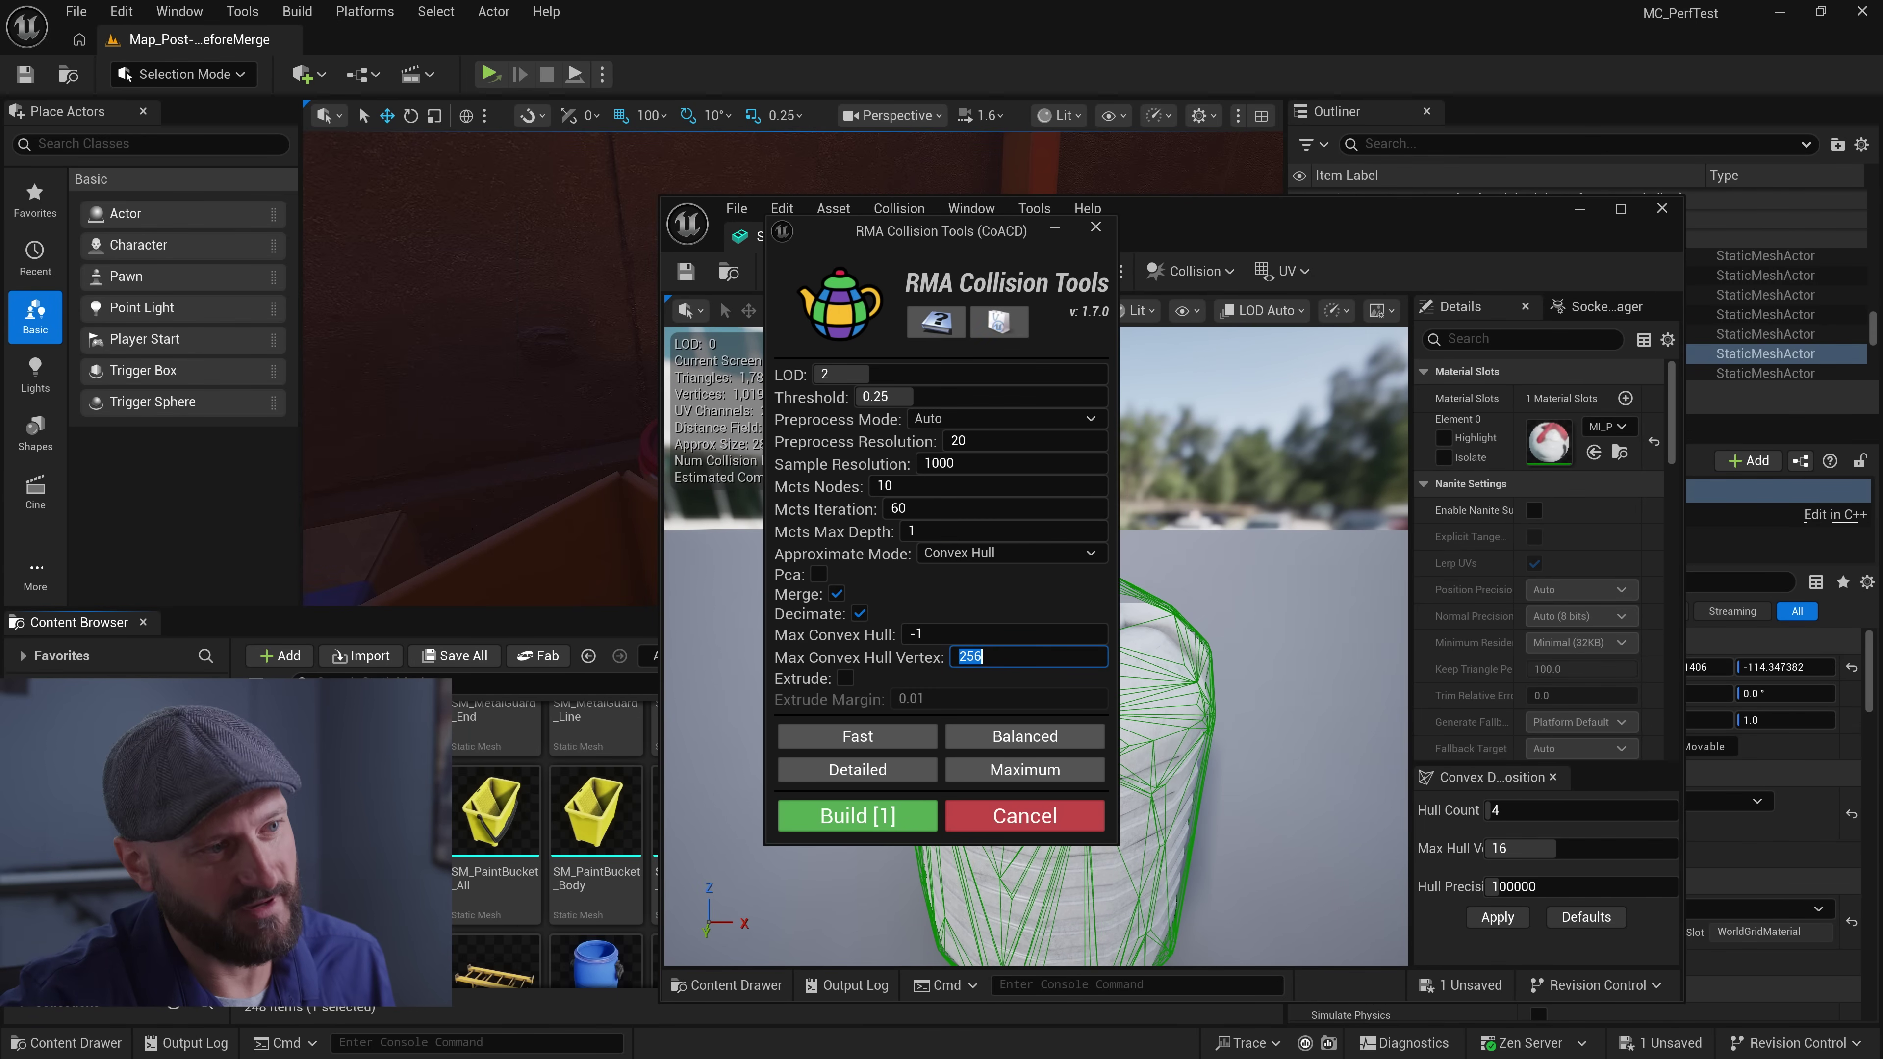
# Rebuild the Fast collision with Decimate enabled and Max Convex Hull Vertex set to 35, and inspect the simplified hull
pyautogui.press('BackSpace')
pyautogui.write('35')
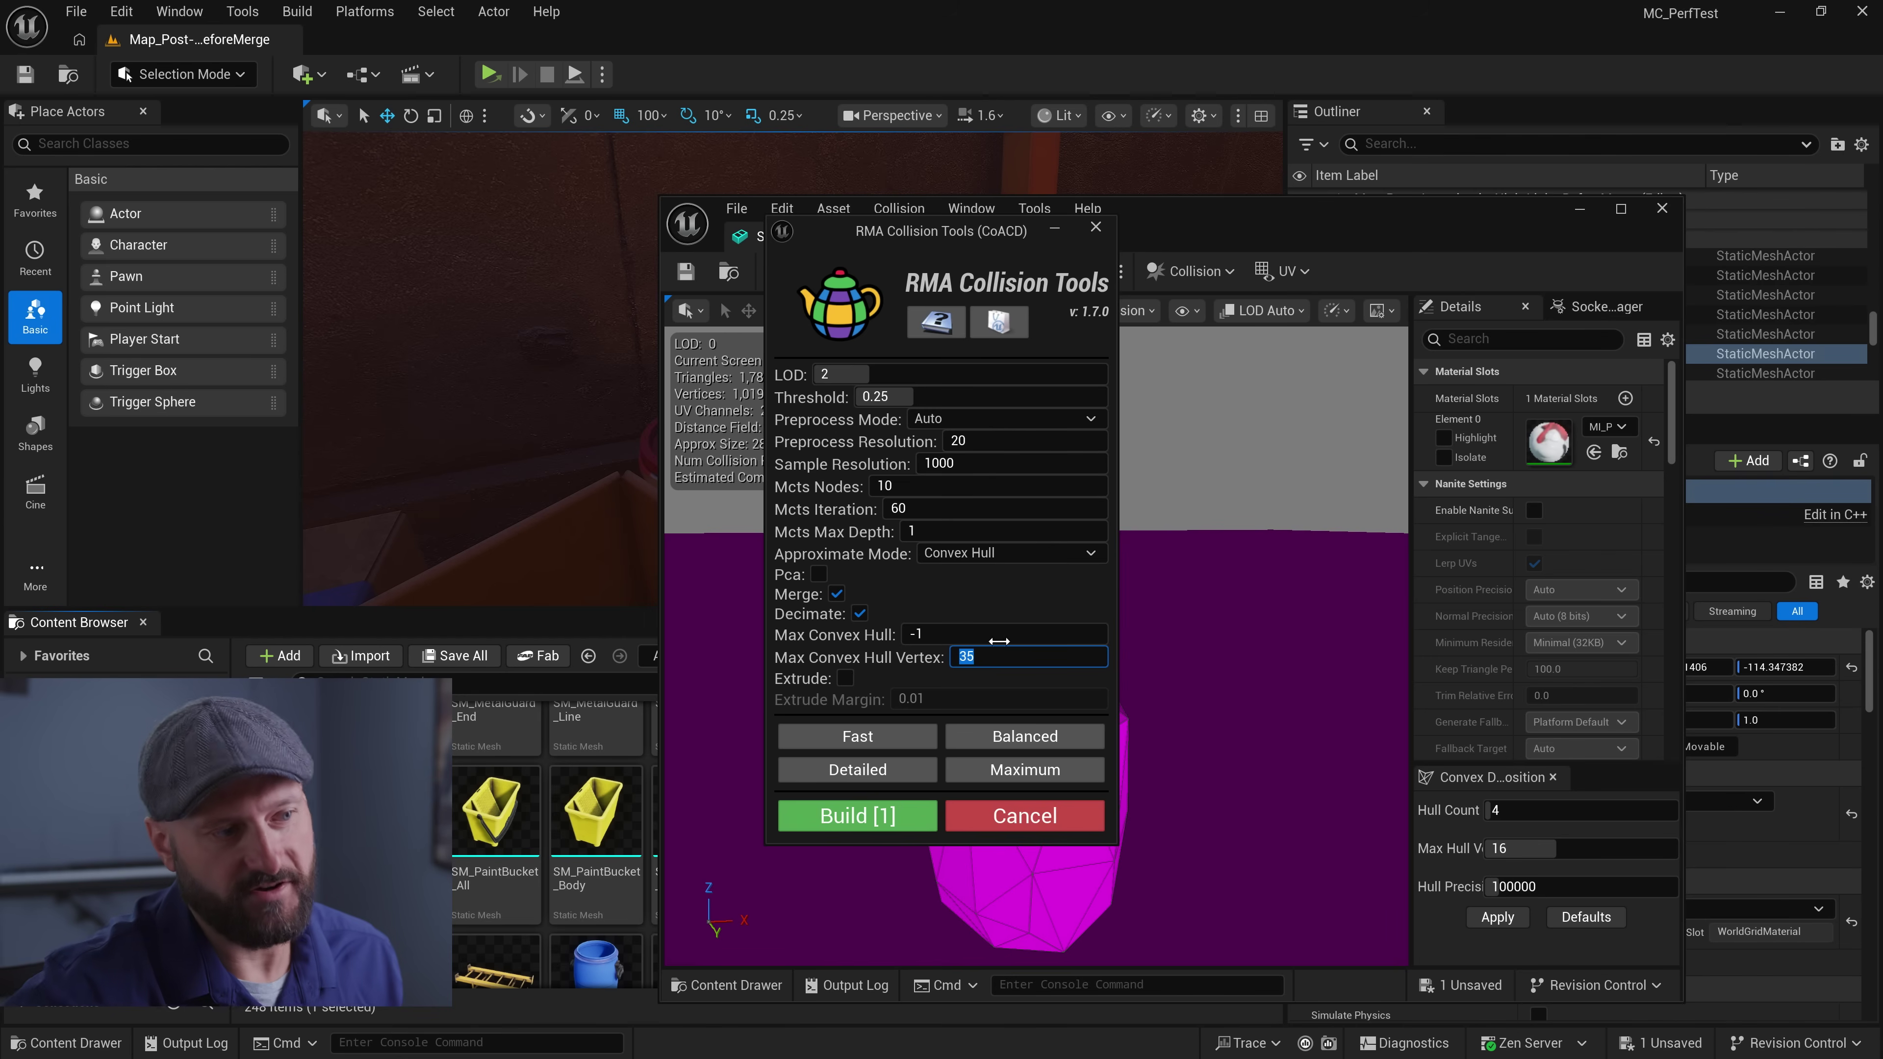
pyautogui.click(917, 822)
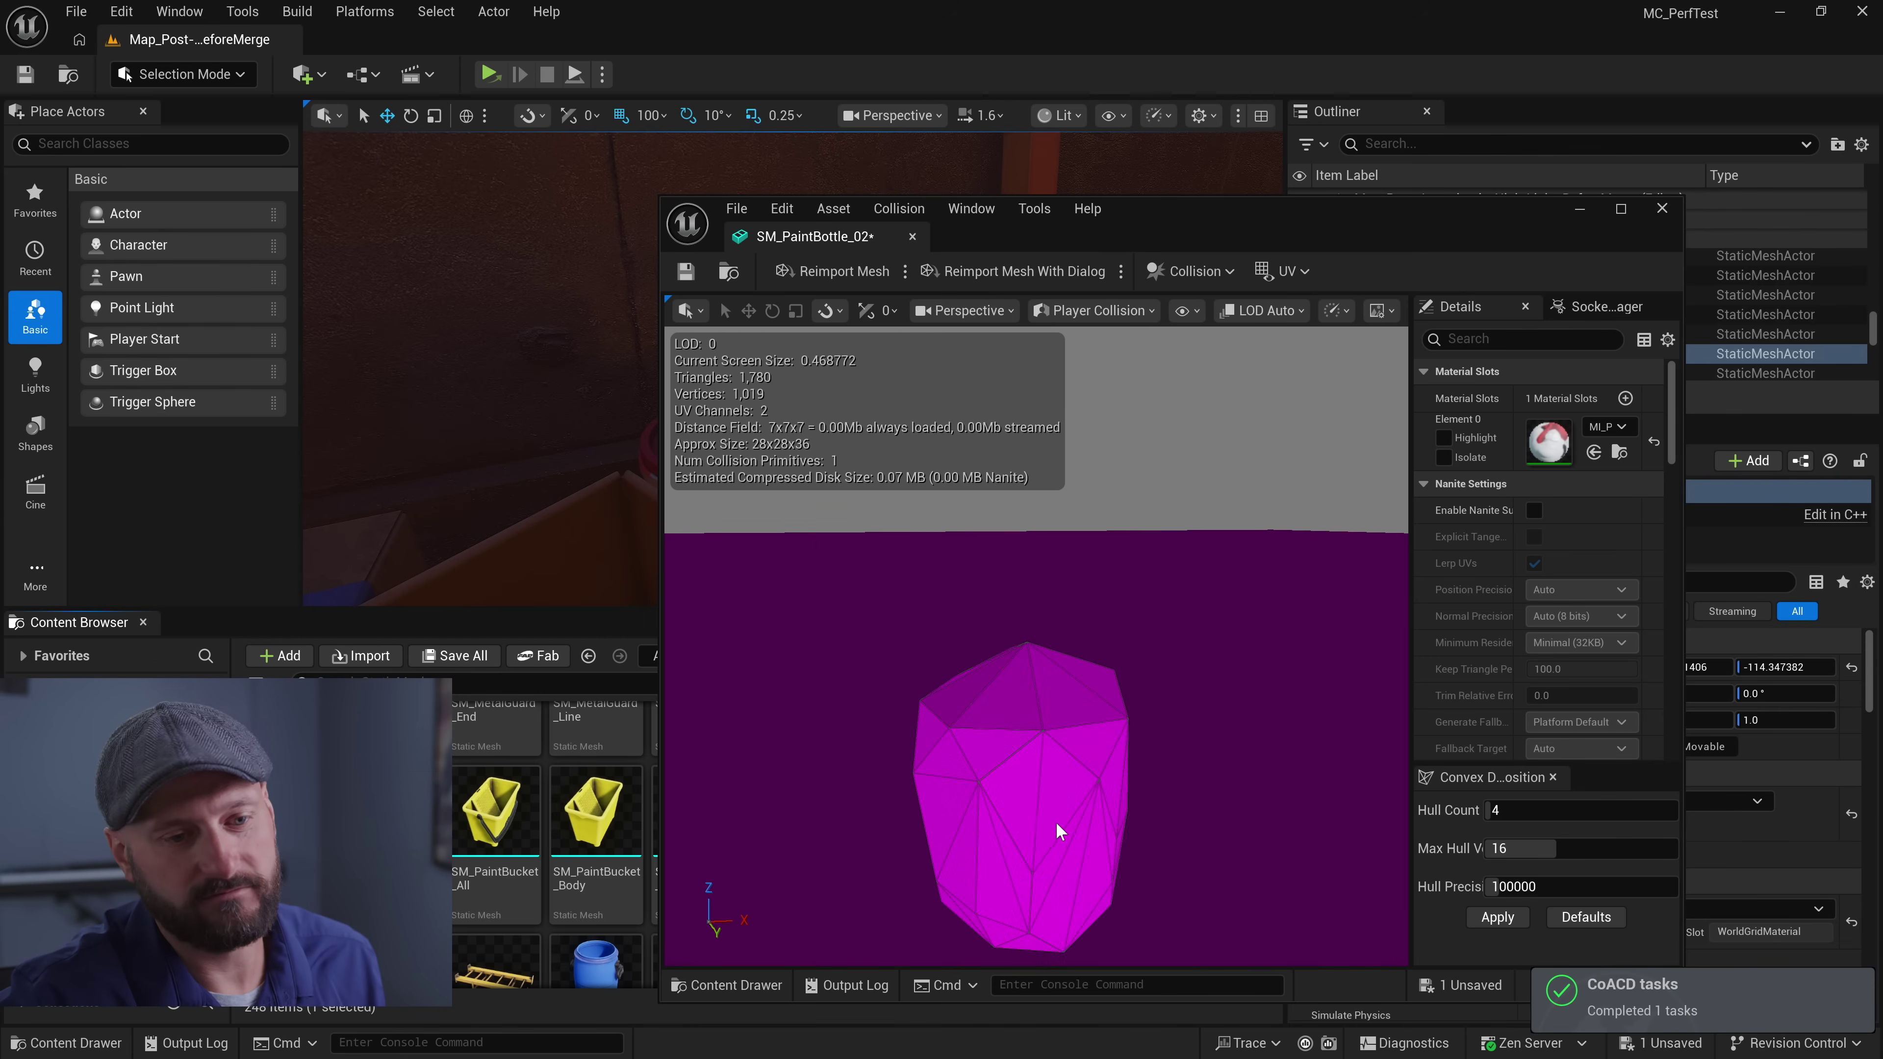
pyautogui.moveTo(1042, 893)
pyautogui.mouseDown()
pyautogui.moveTo(1041, 846)
pyautogui.moveTo(1041, 883)
pyautogui.mouseUp()
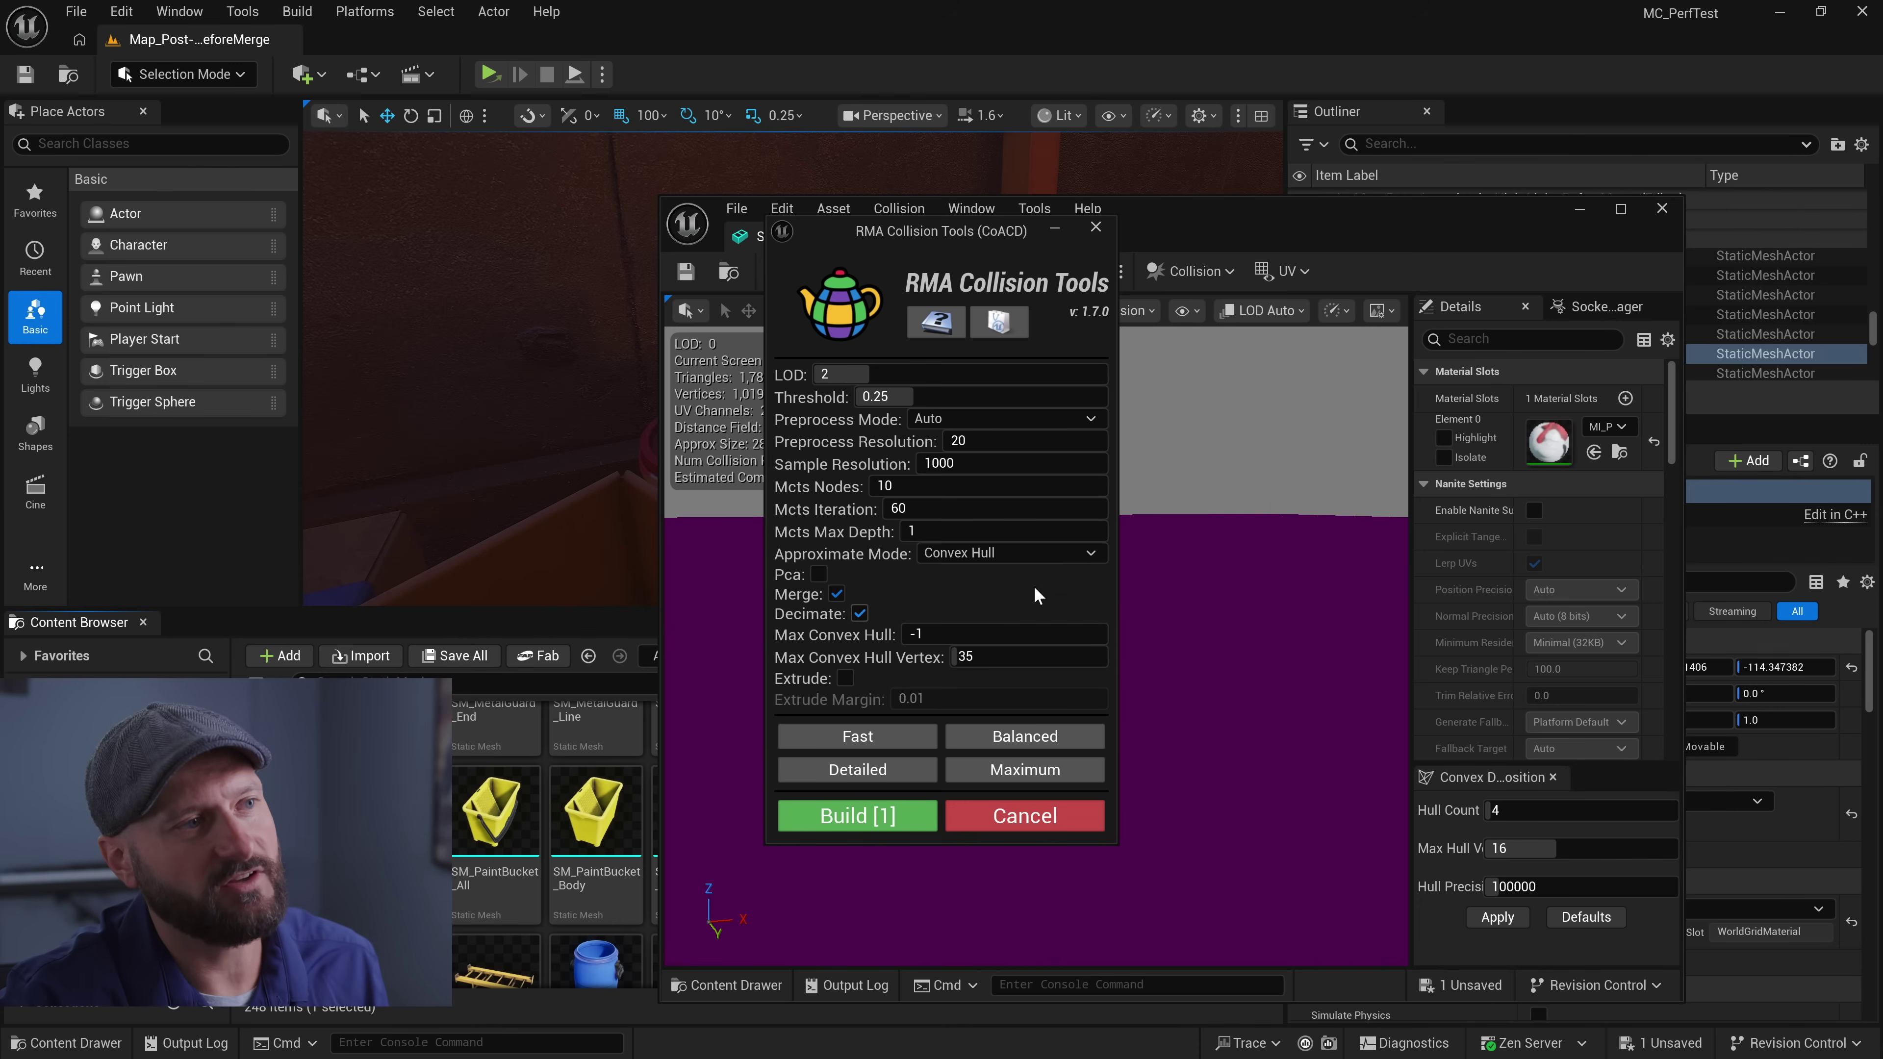
# Rebuild the bottle's collision with the Balanced preset and Decimate enabled, then compare the hulls in Unlit and Player Collision views
pyautogui.click(1005, 744)
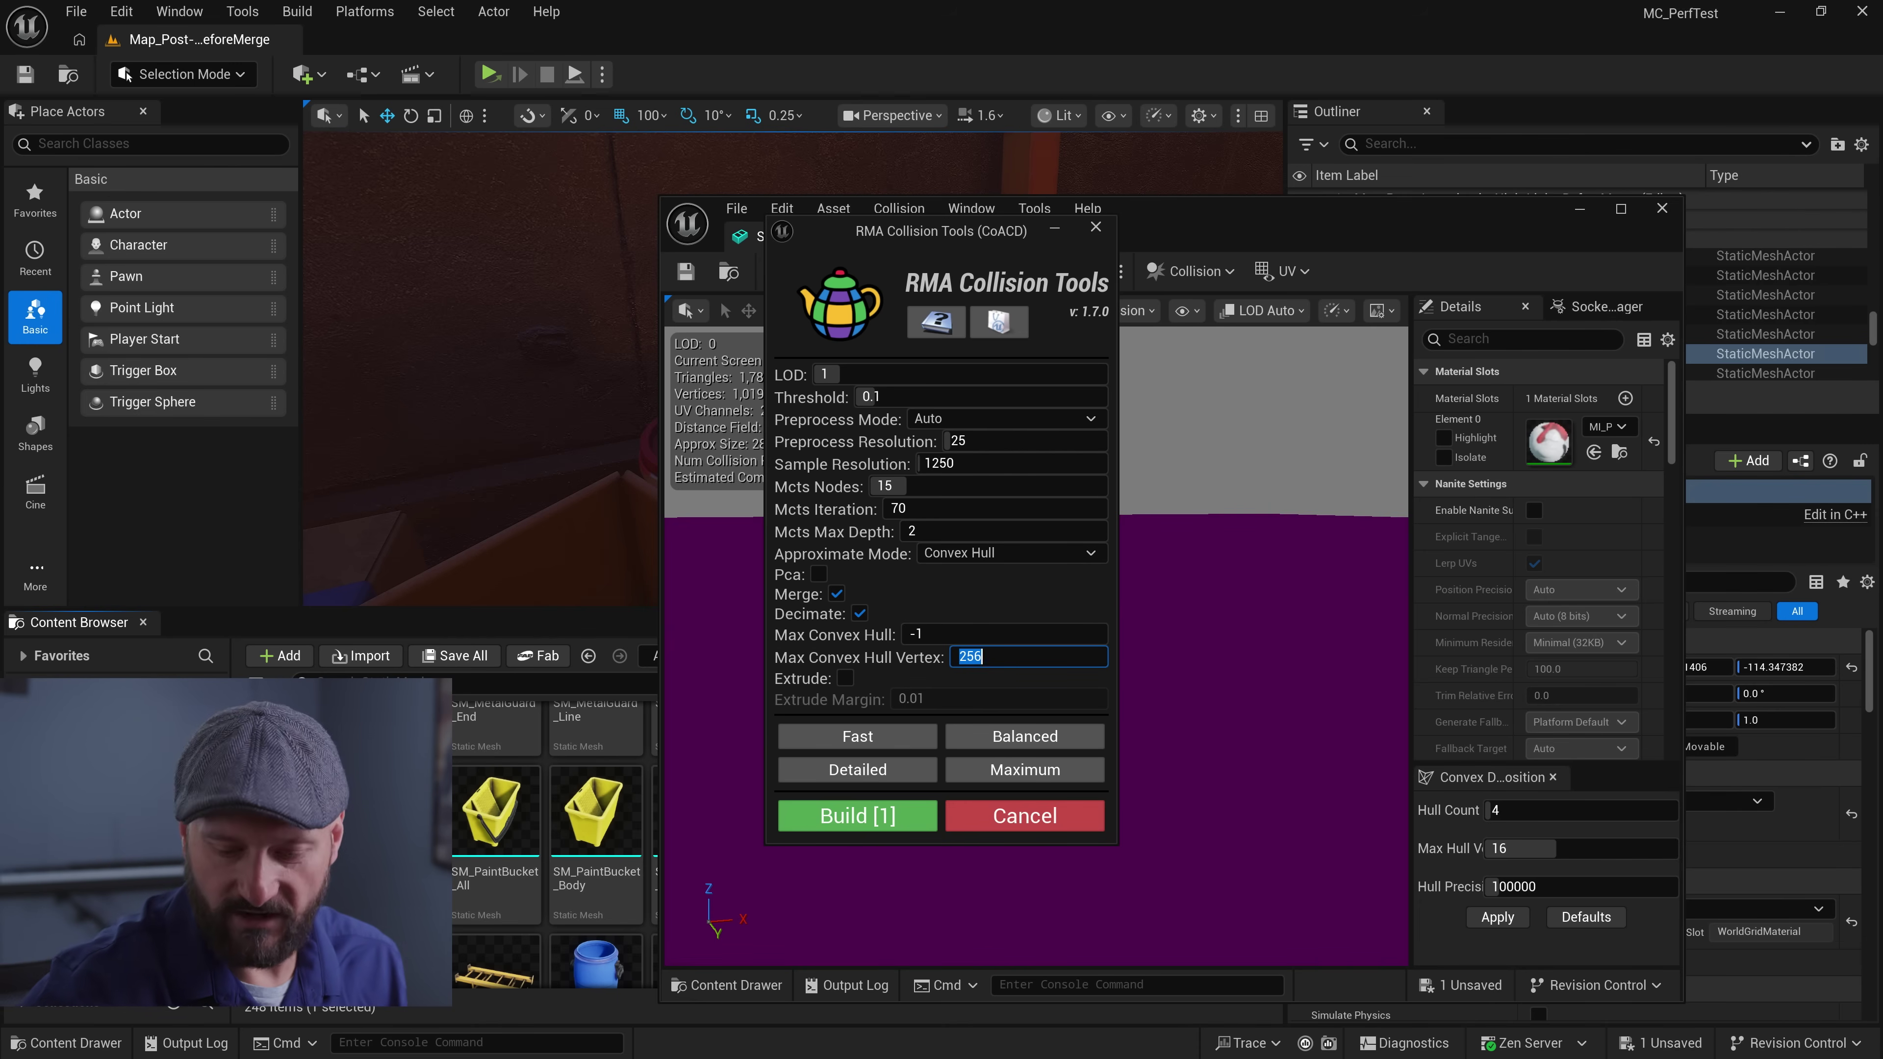
pyautogui.click(898, 823)
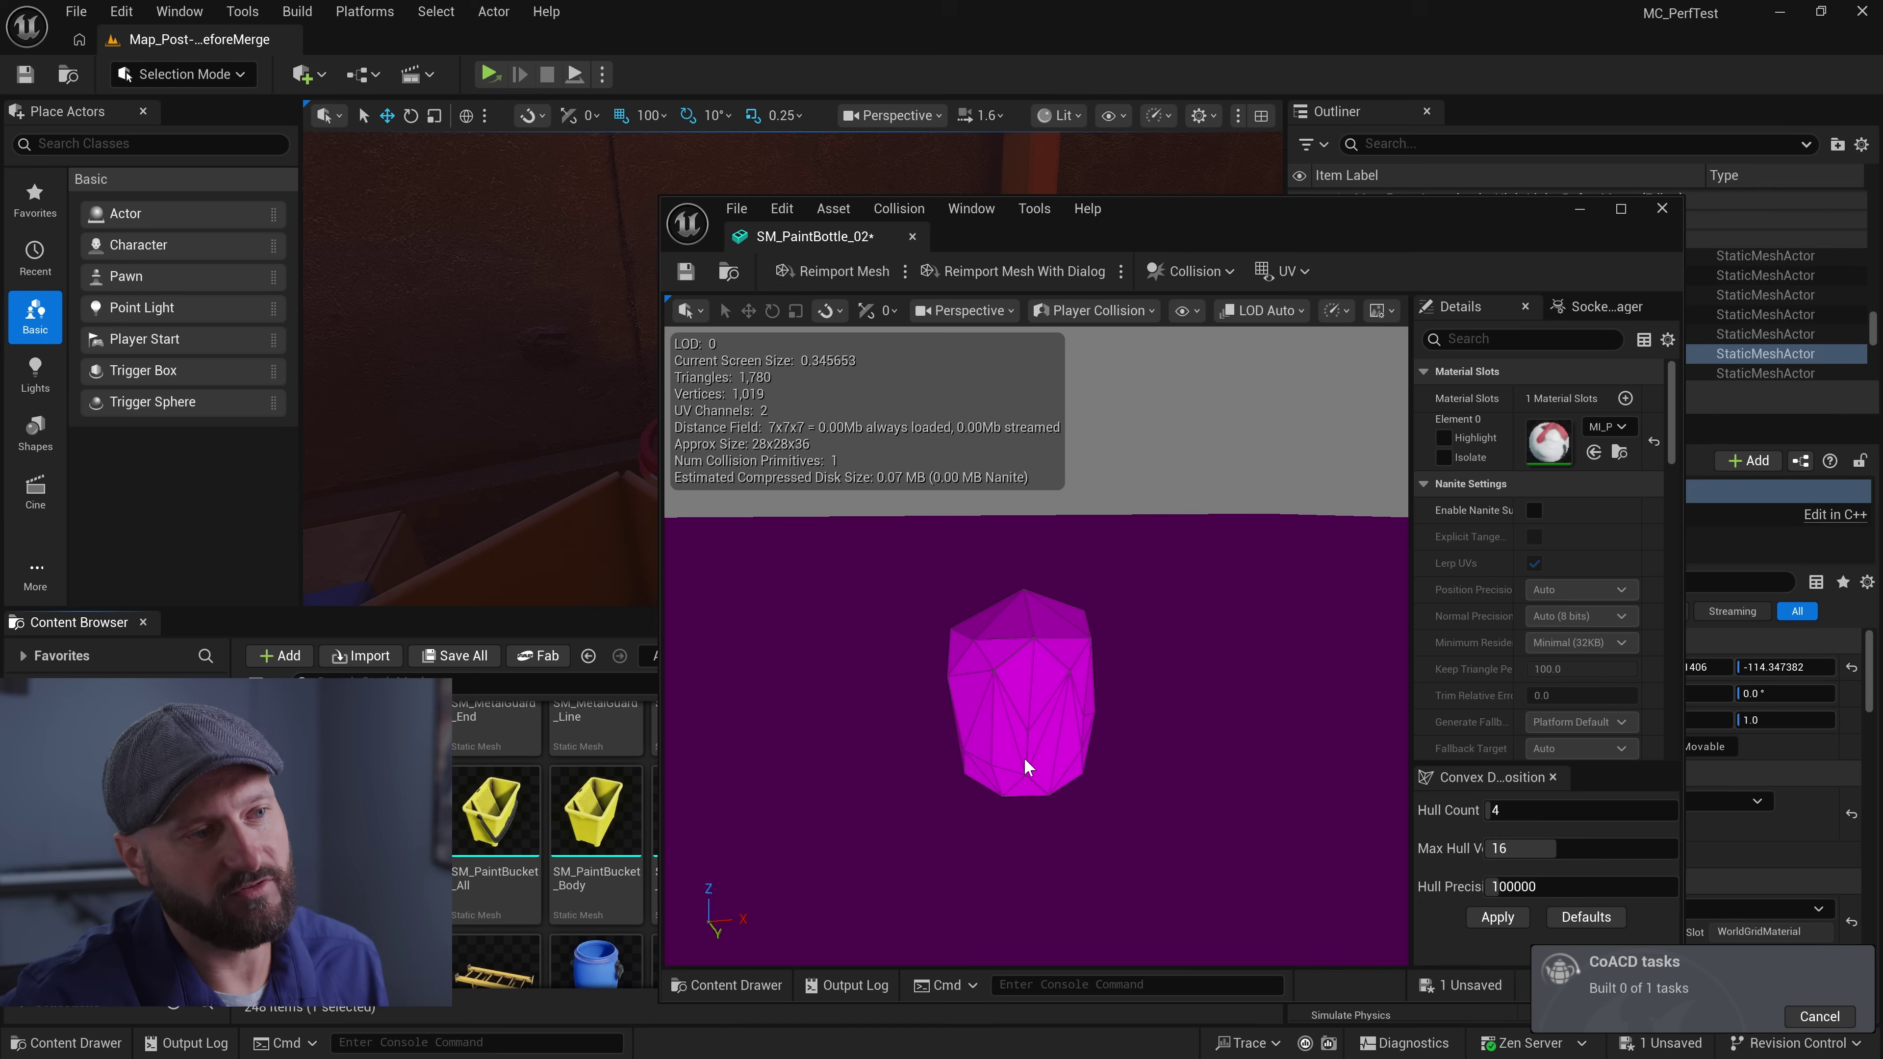
pyautogui.moveTo(1026, 759); pyautogui.dragTo(1015, 731)
pyautogui.moveTo(1027, 760); pyautogui.dragTo(1022, 753, button='right')
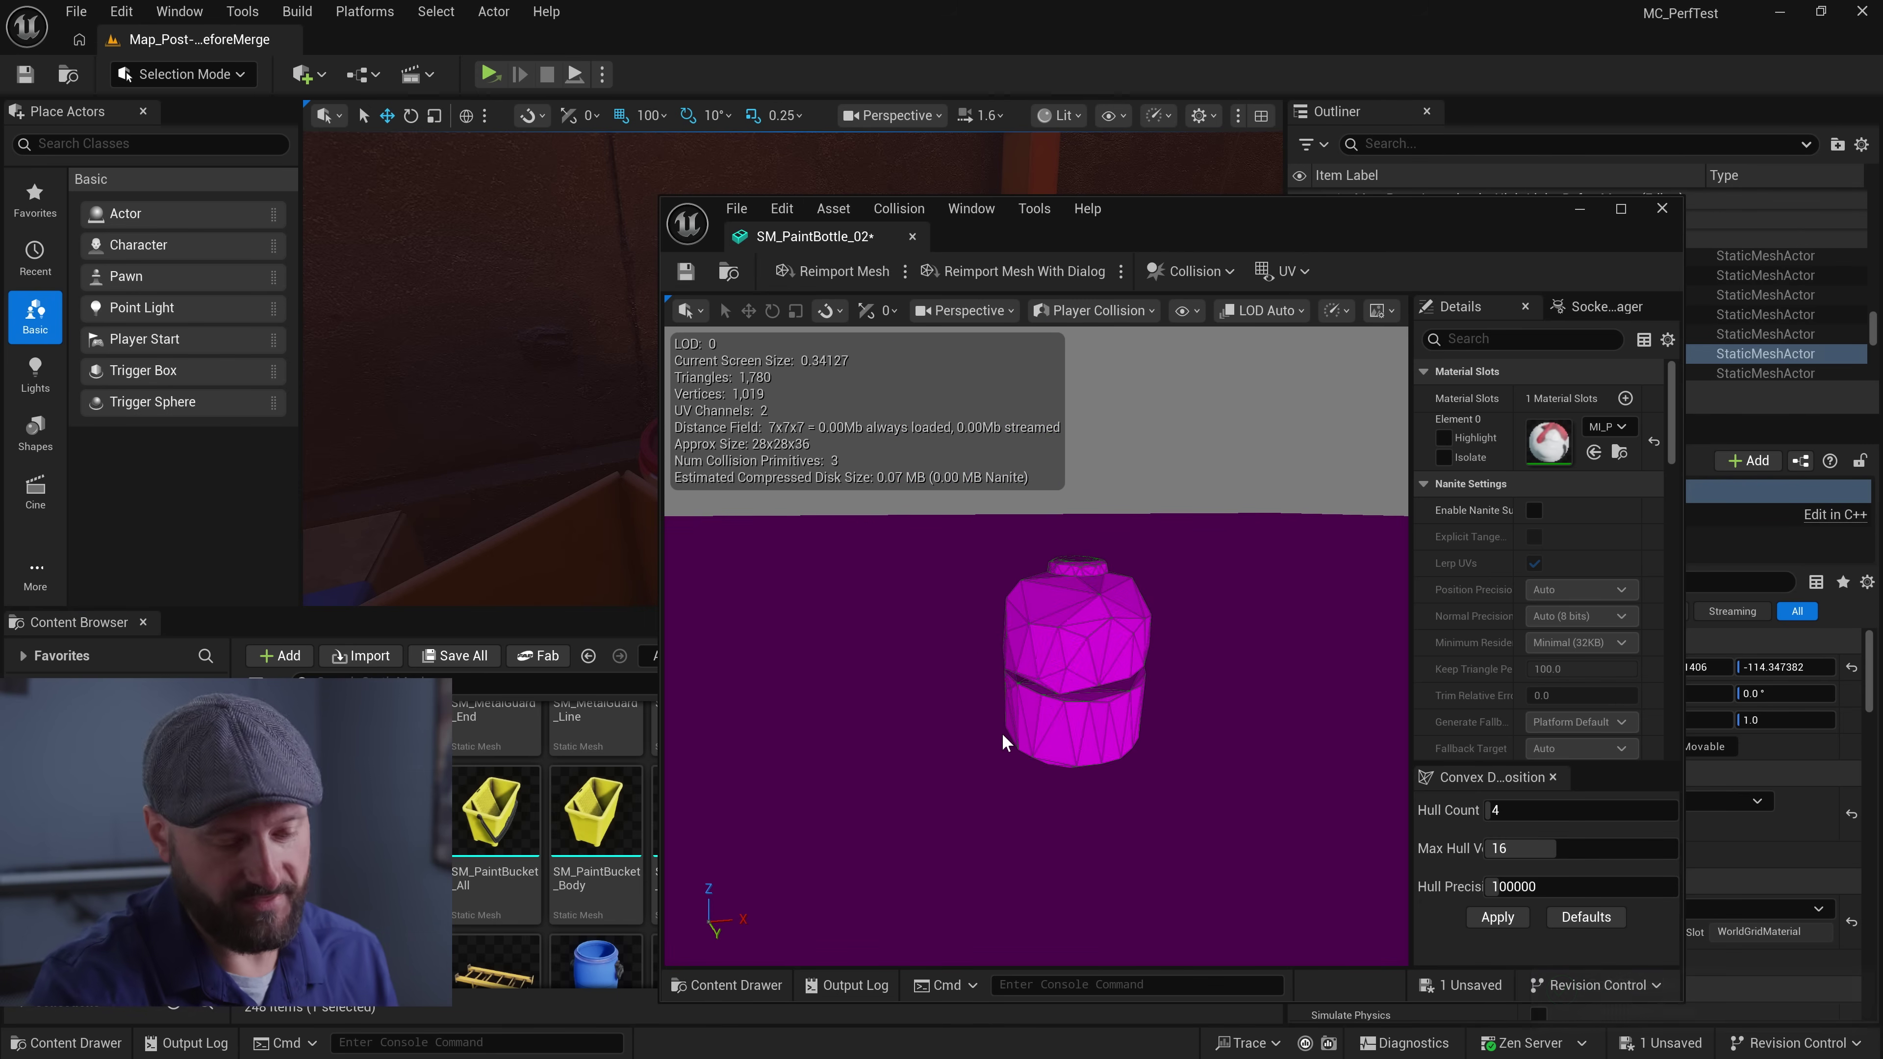
pyautogui.hotkey('alt', '3')
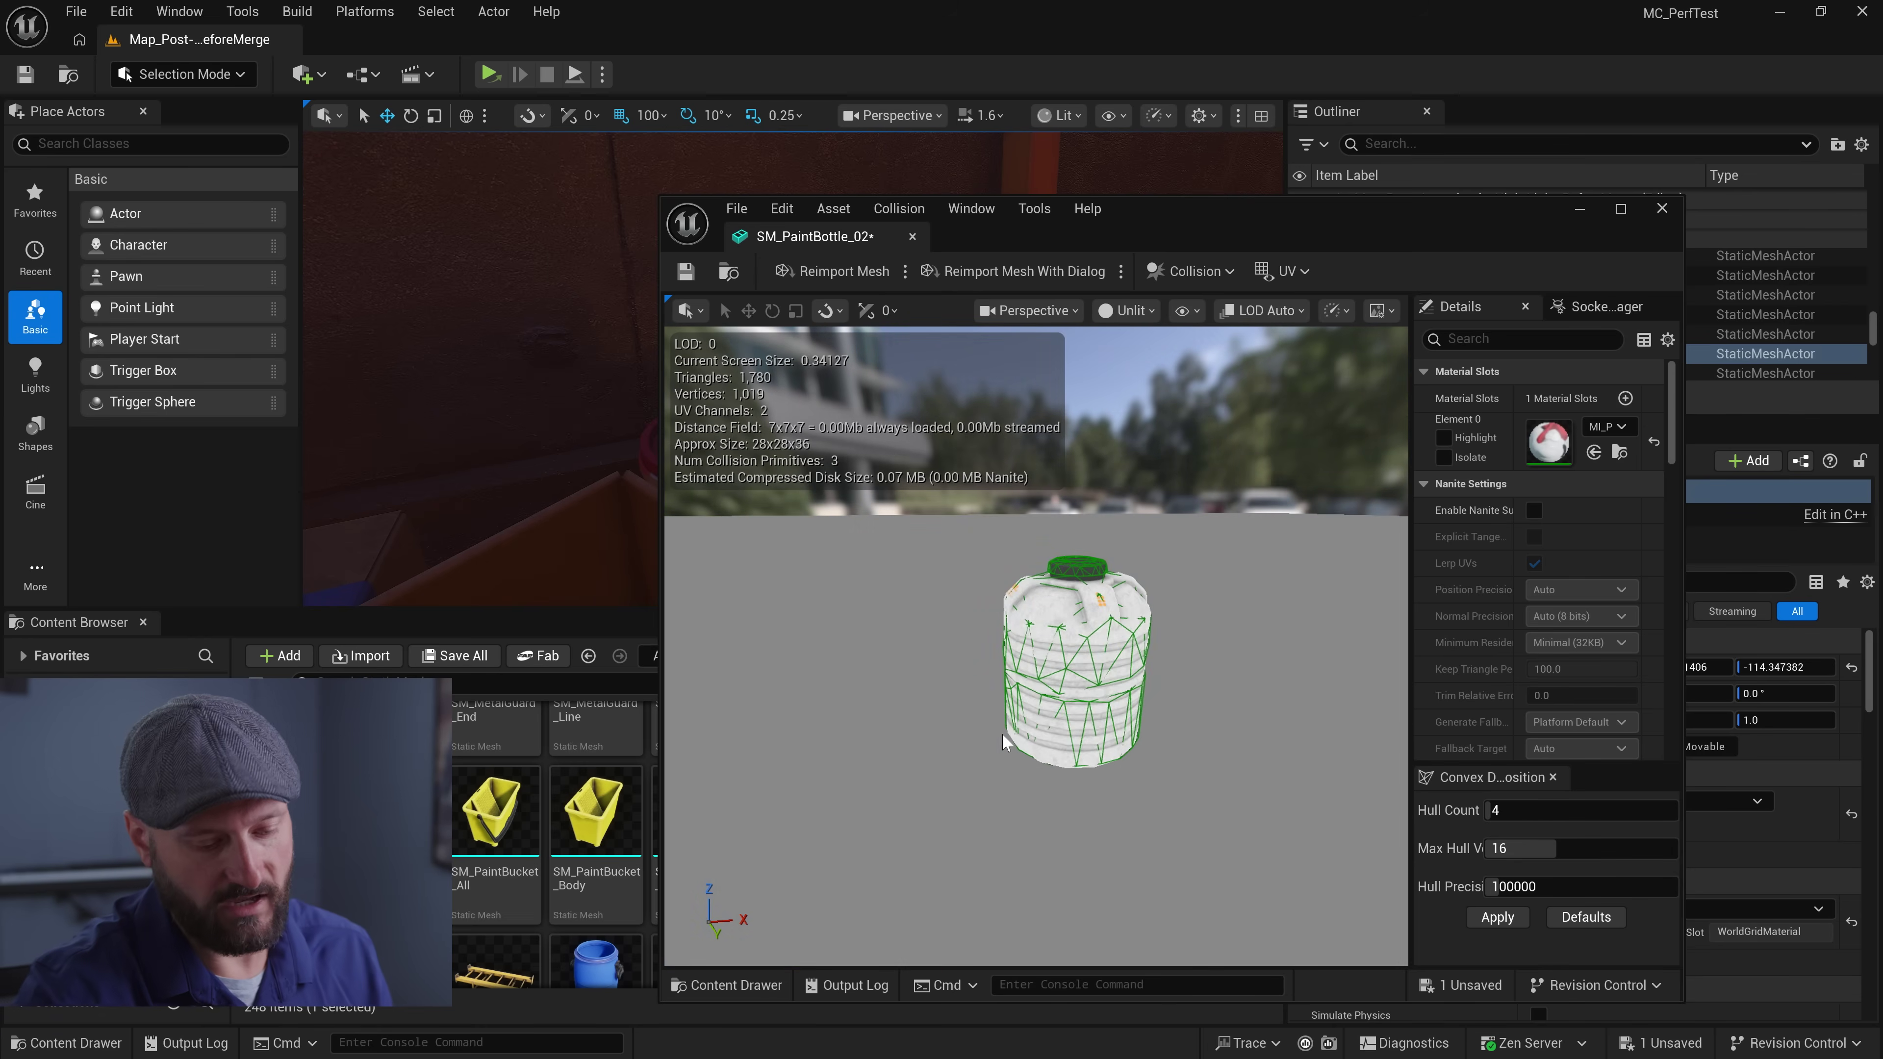
pyautogui.hotkey('alt', '3')
pyautogui.moveTo(1014, 720); pyautogui.dragTo(1030, 599)
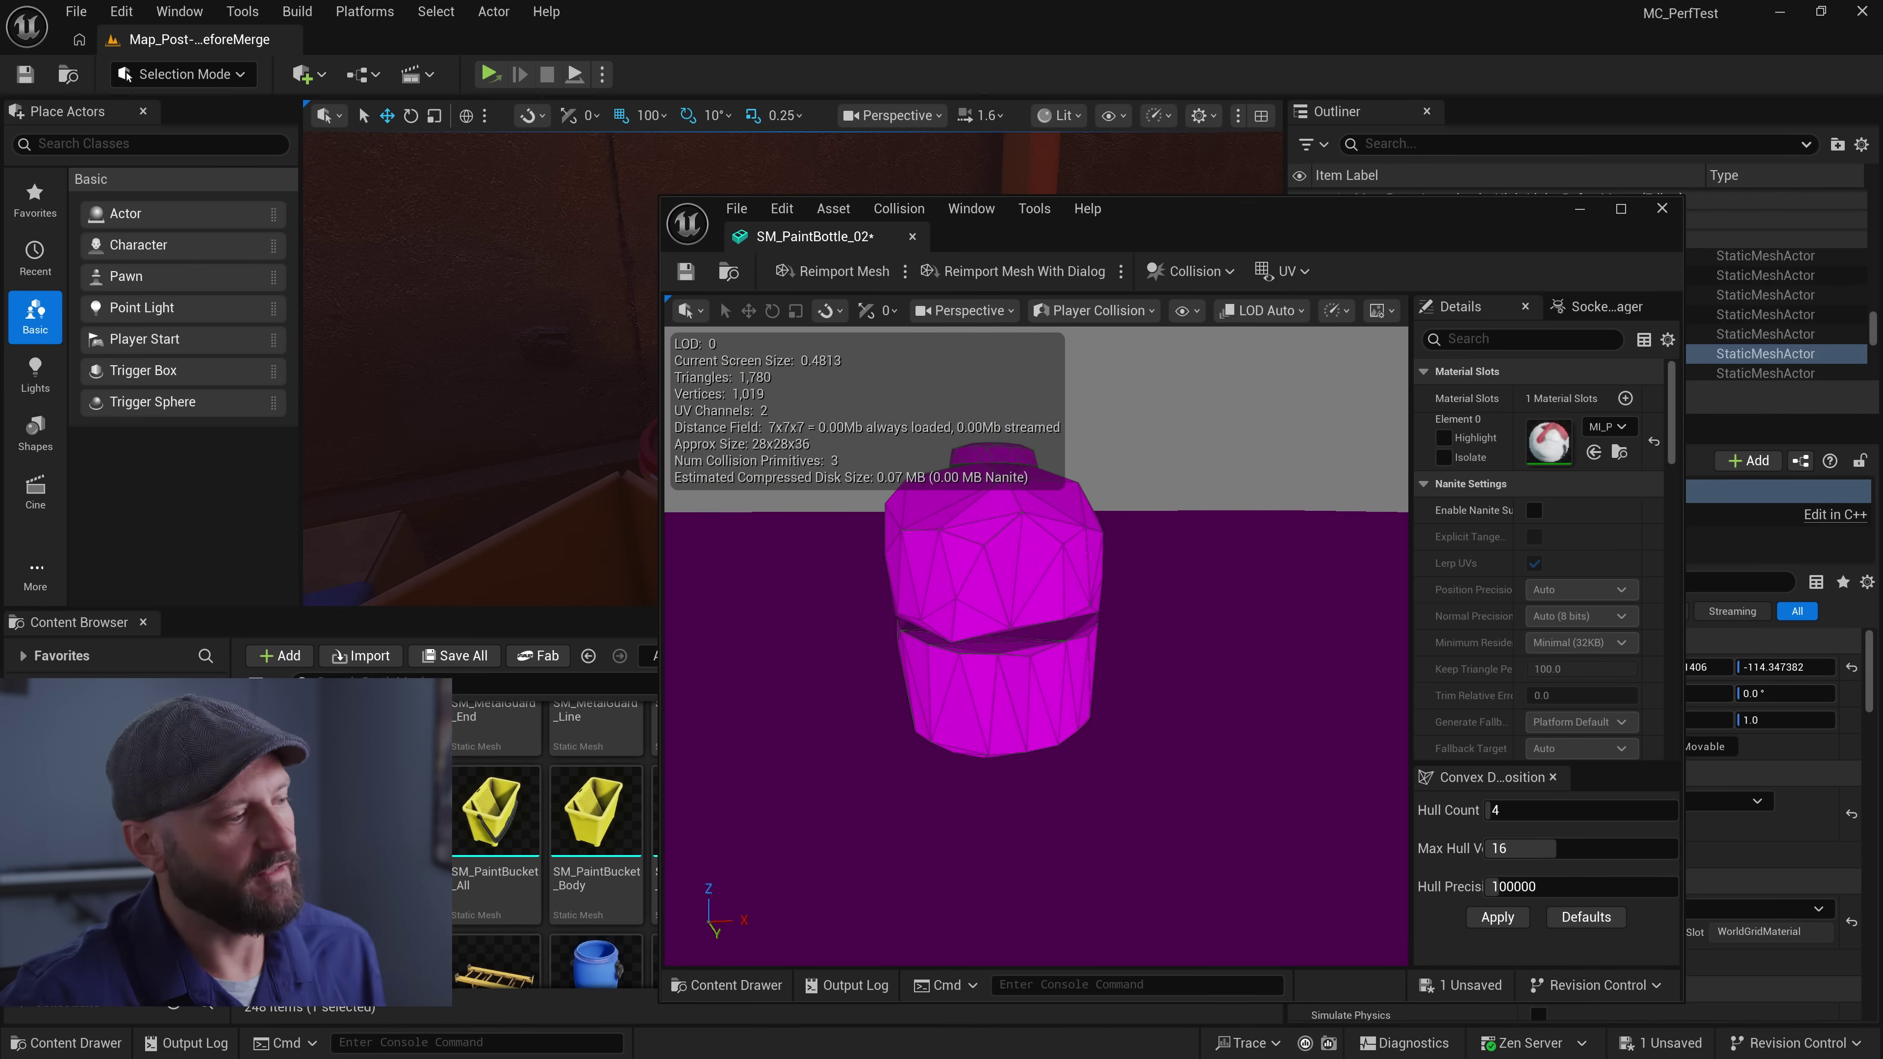
# Rebuild the Balanced, decimated collision for the bottle with Max Convex Hull Vertex set to 50 and inspect the hulls
pyautogui.rightClick(412, 816)
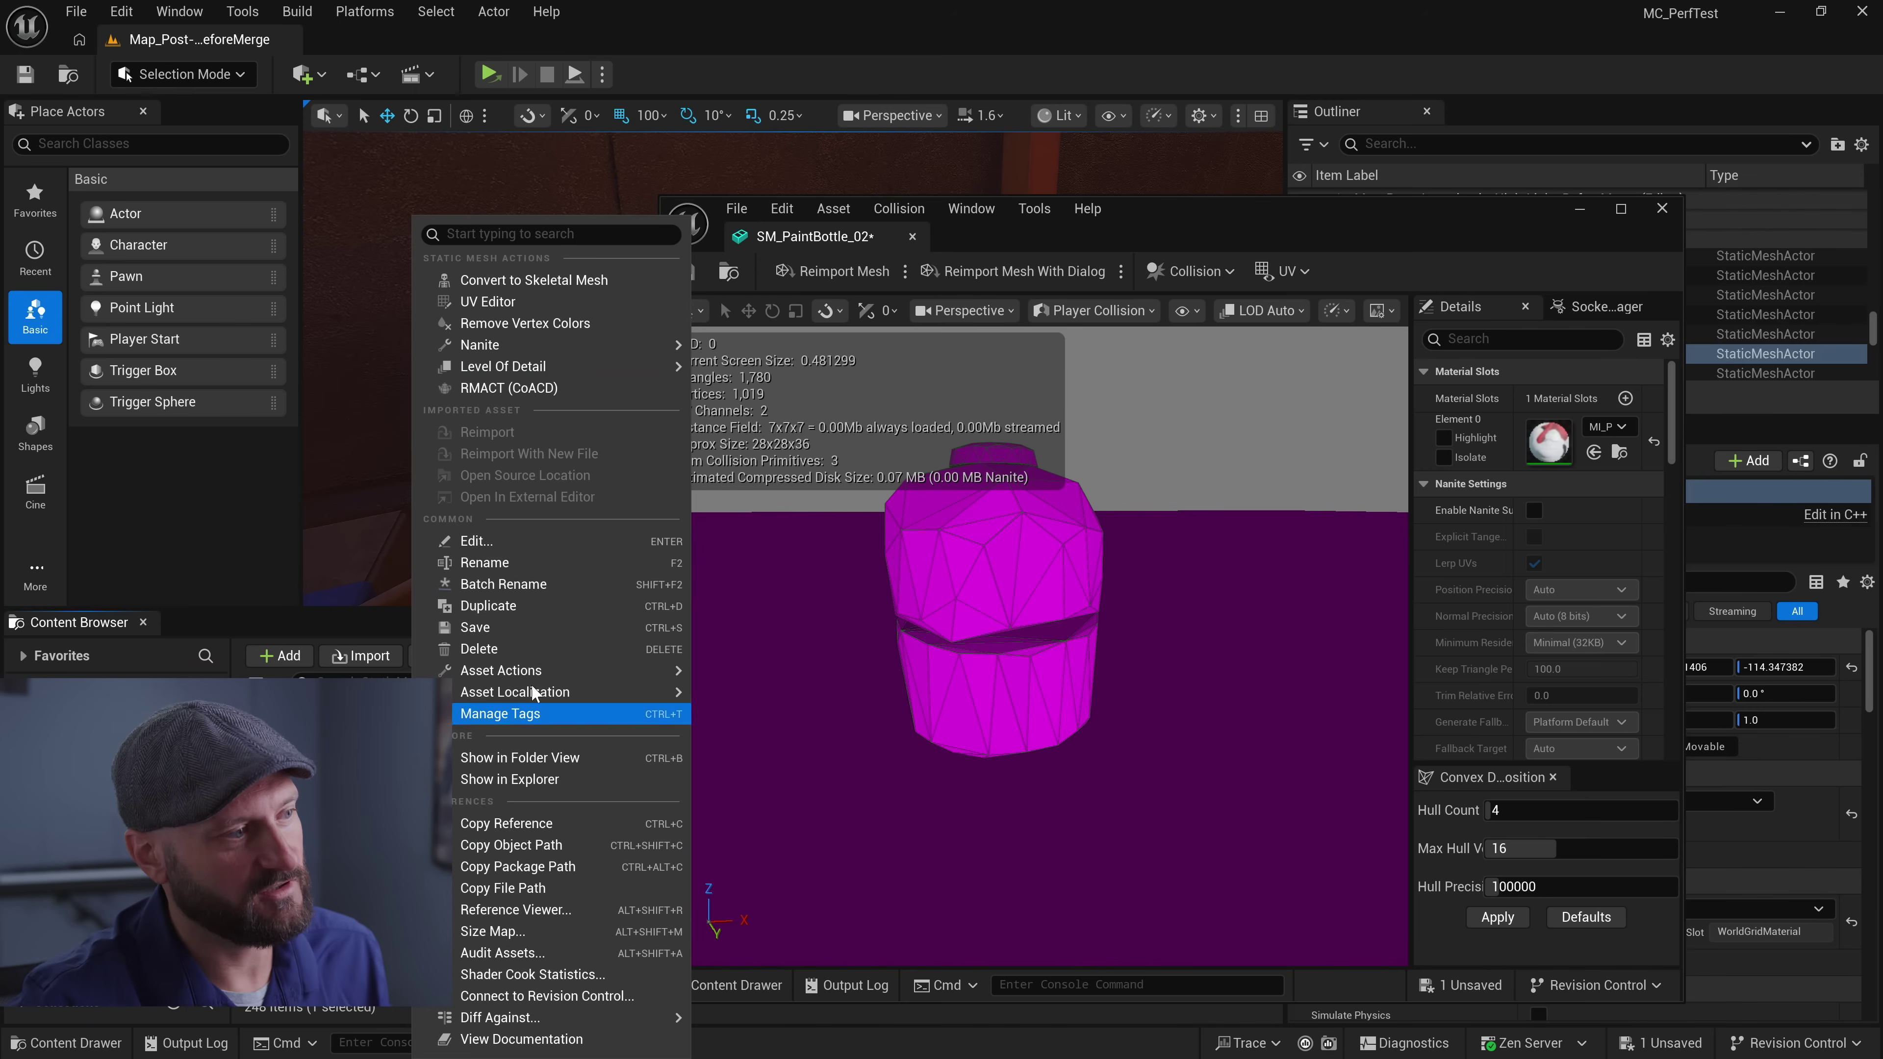
pyautogui.click(594, 401)
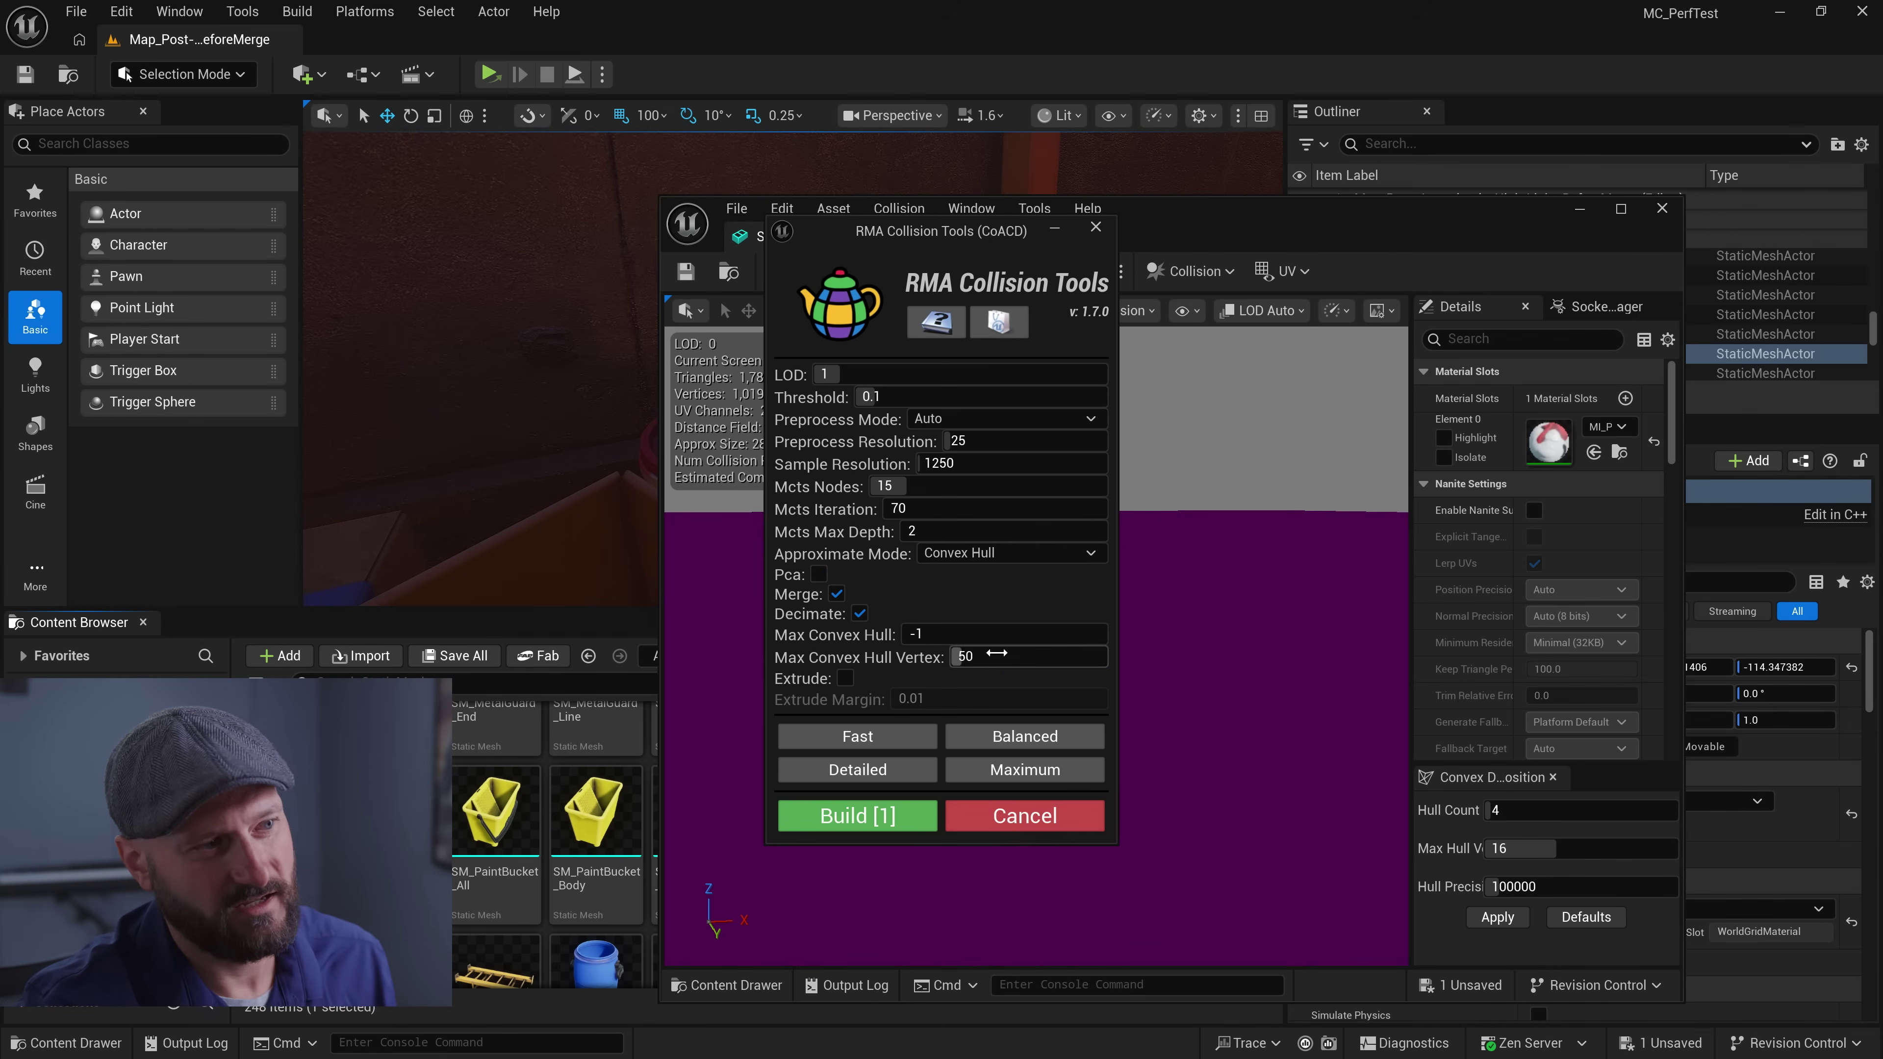
pyautogui.click(889, 803)
pyautogui.moveTo(1037, 645); pyautogui.dragTo(1179, 644, button='right')
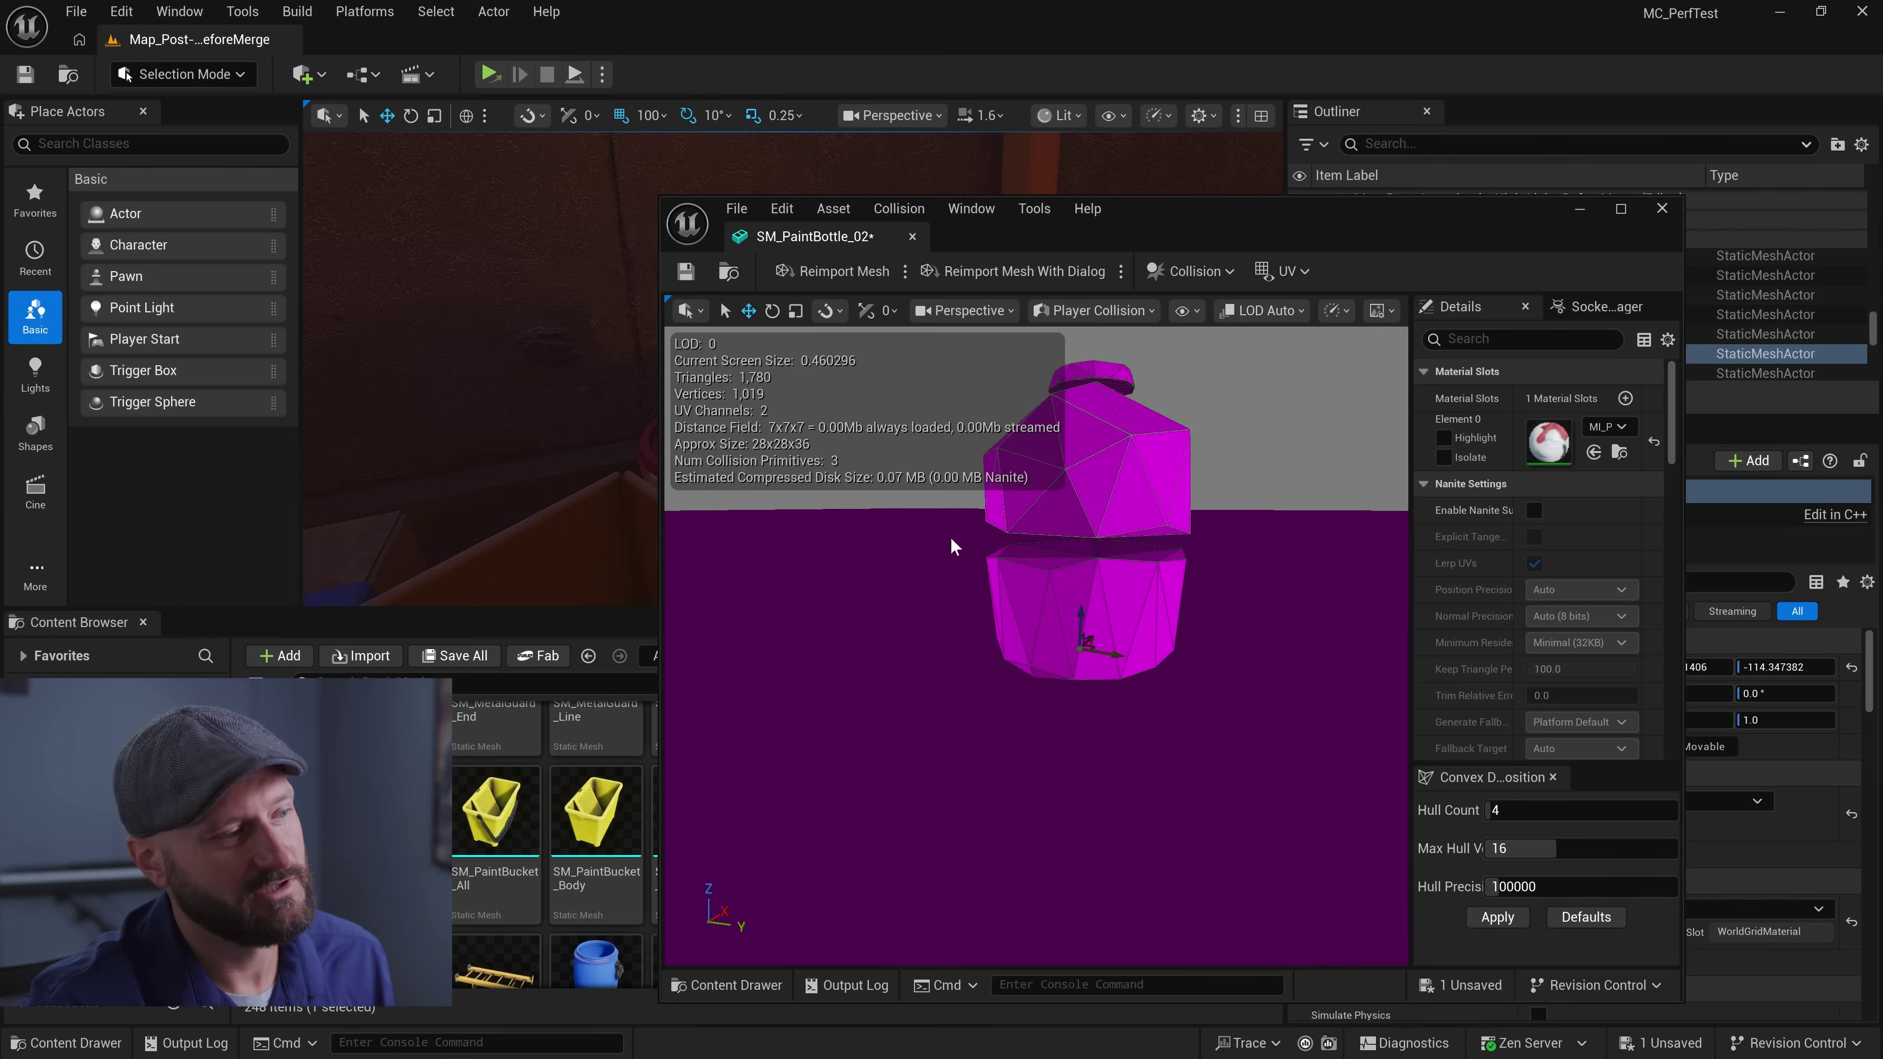
# Rebuild the bottle's CoACD collision with the Maximum preset and Decimate off, and inspect the detailed hulls
pyautogui.rightClick(398, 816)
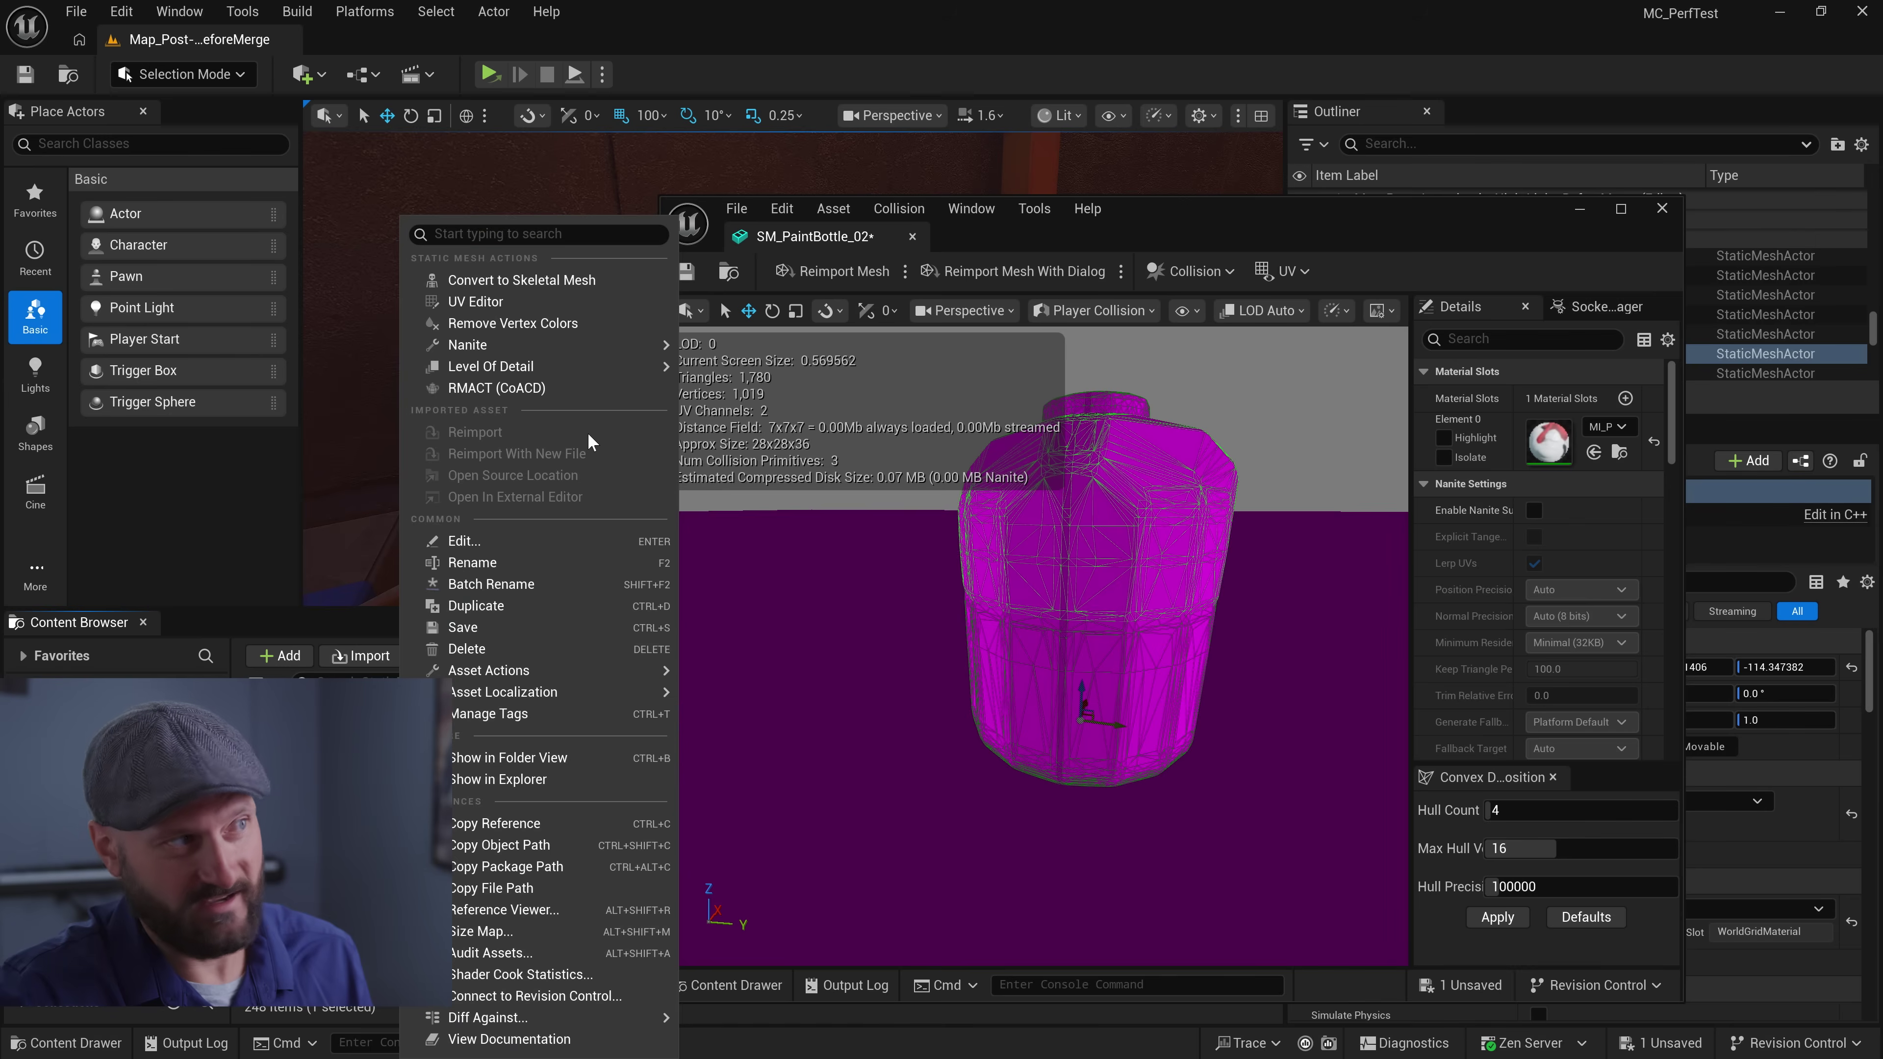
pyautogui.click(596, 389)
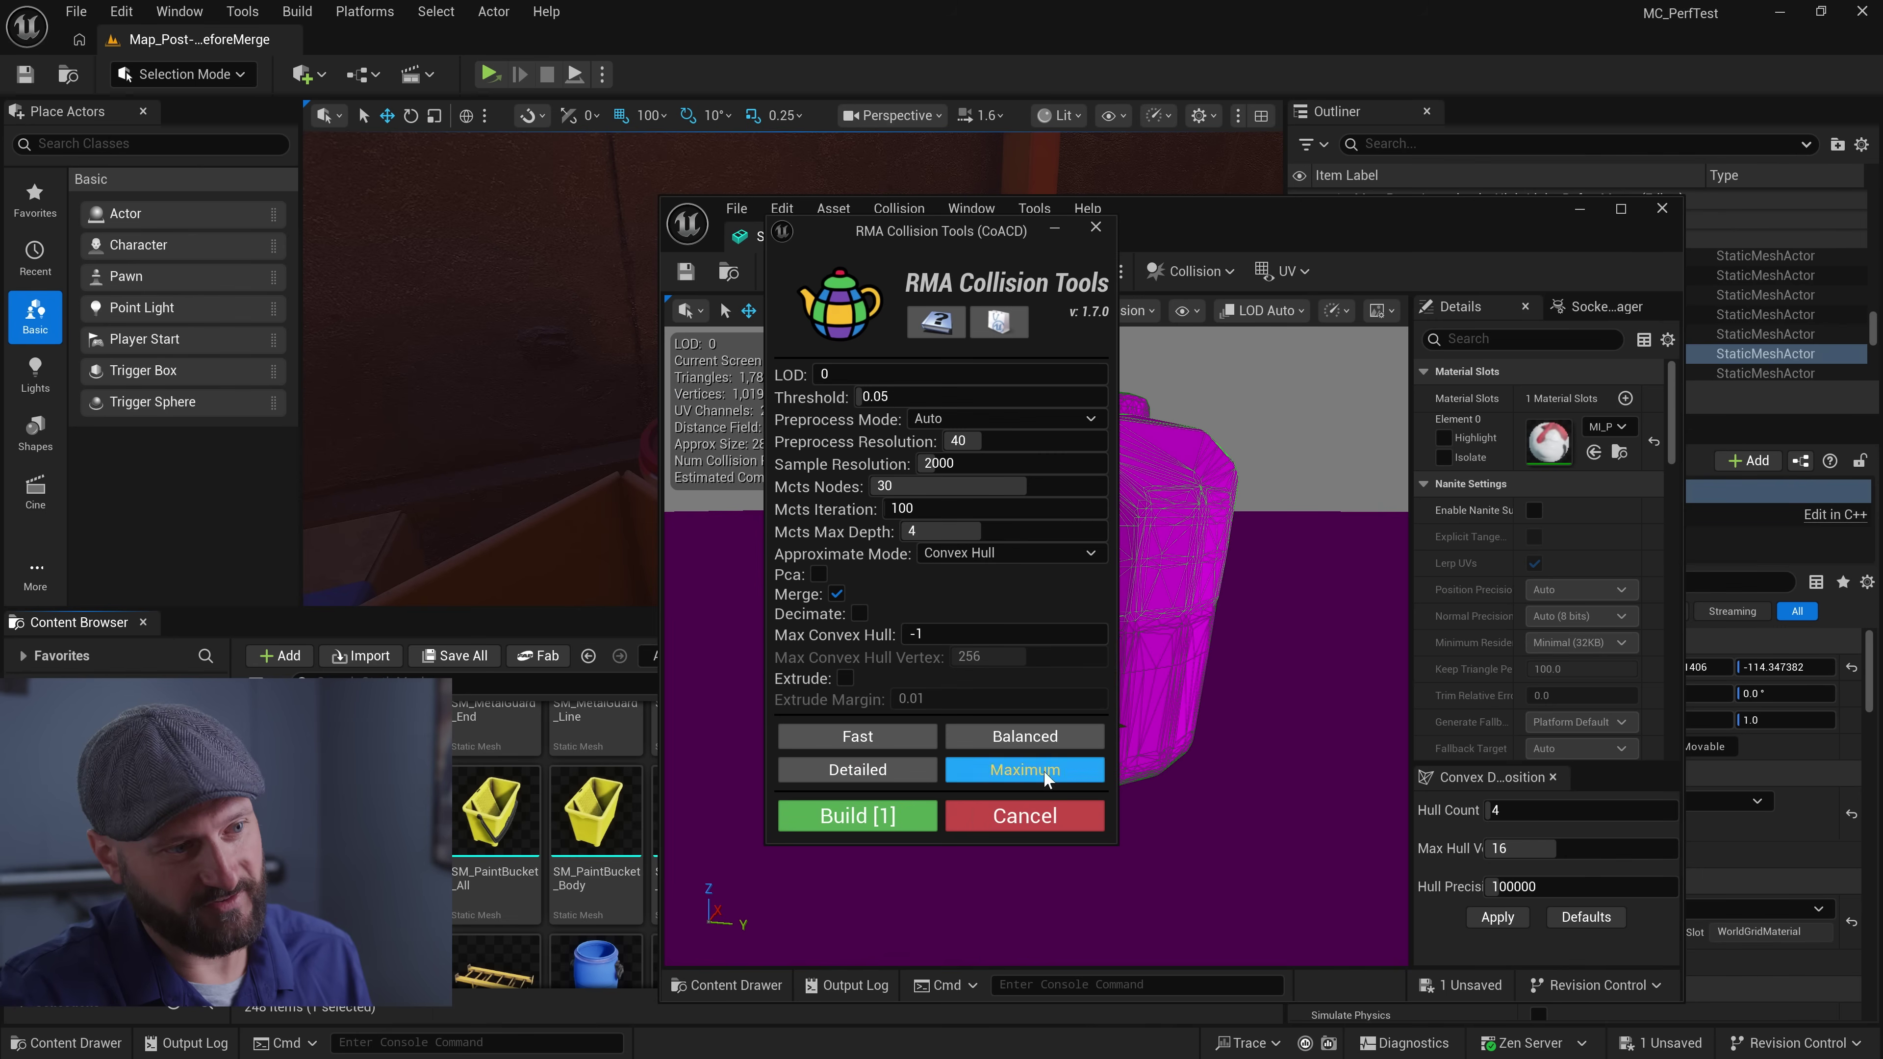
pyautogui.click(882, 818)
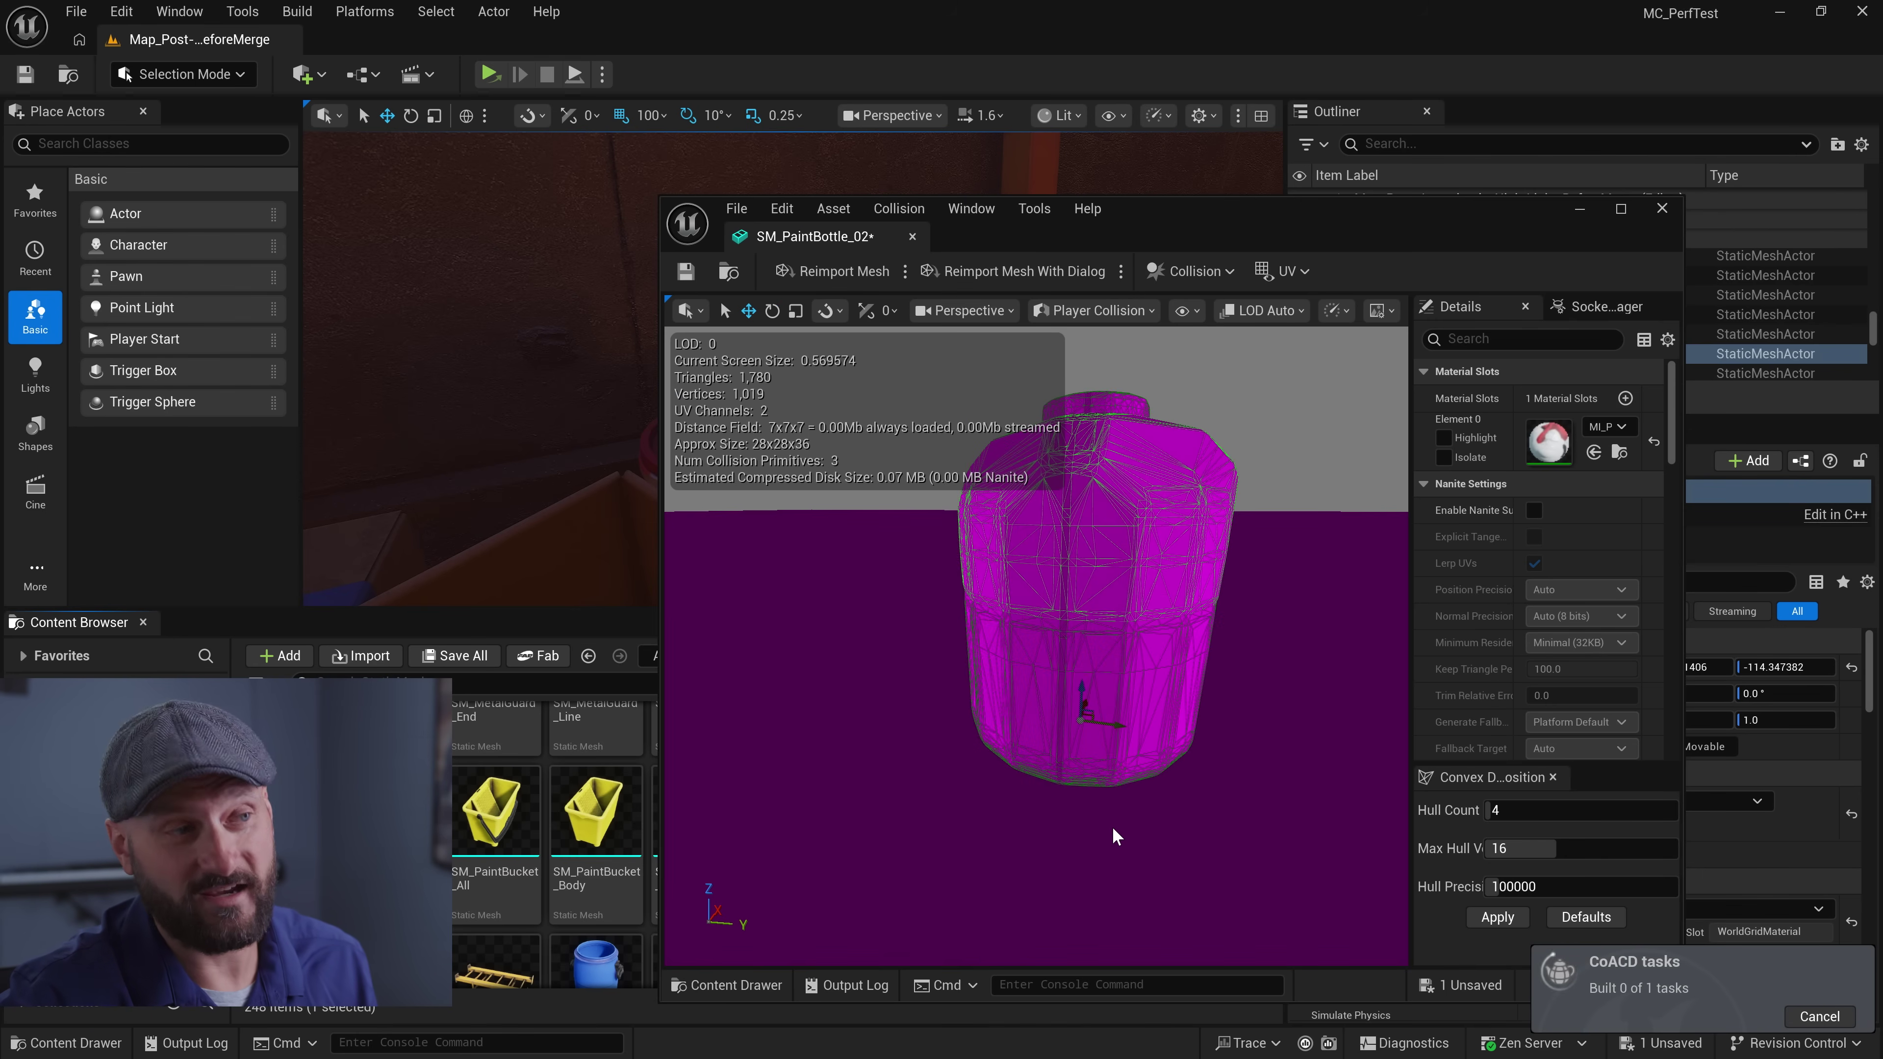
pyautogui.moveTo(1127, 832); pyautogui.dragTo(1126, 793, button='right')
pyautogui.moveTo(1127, 793); pyautogui.dragTo(1127, 912)
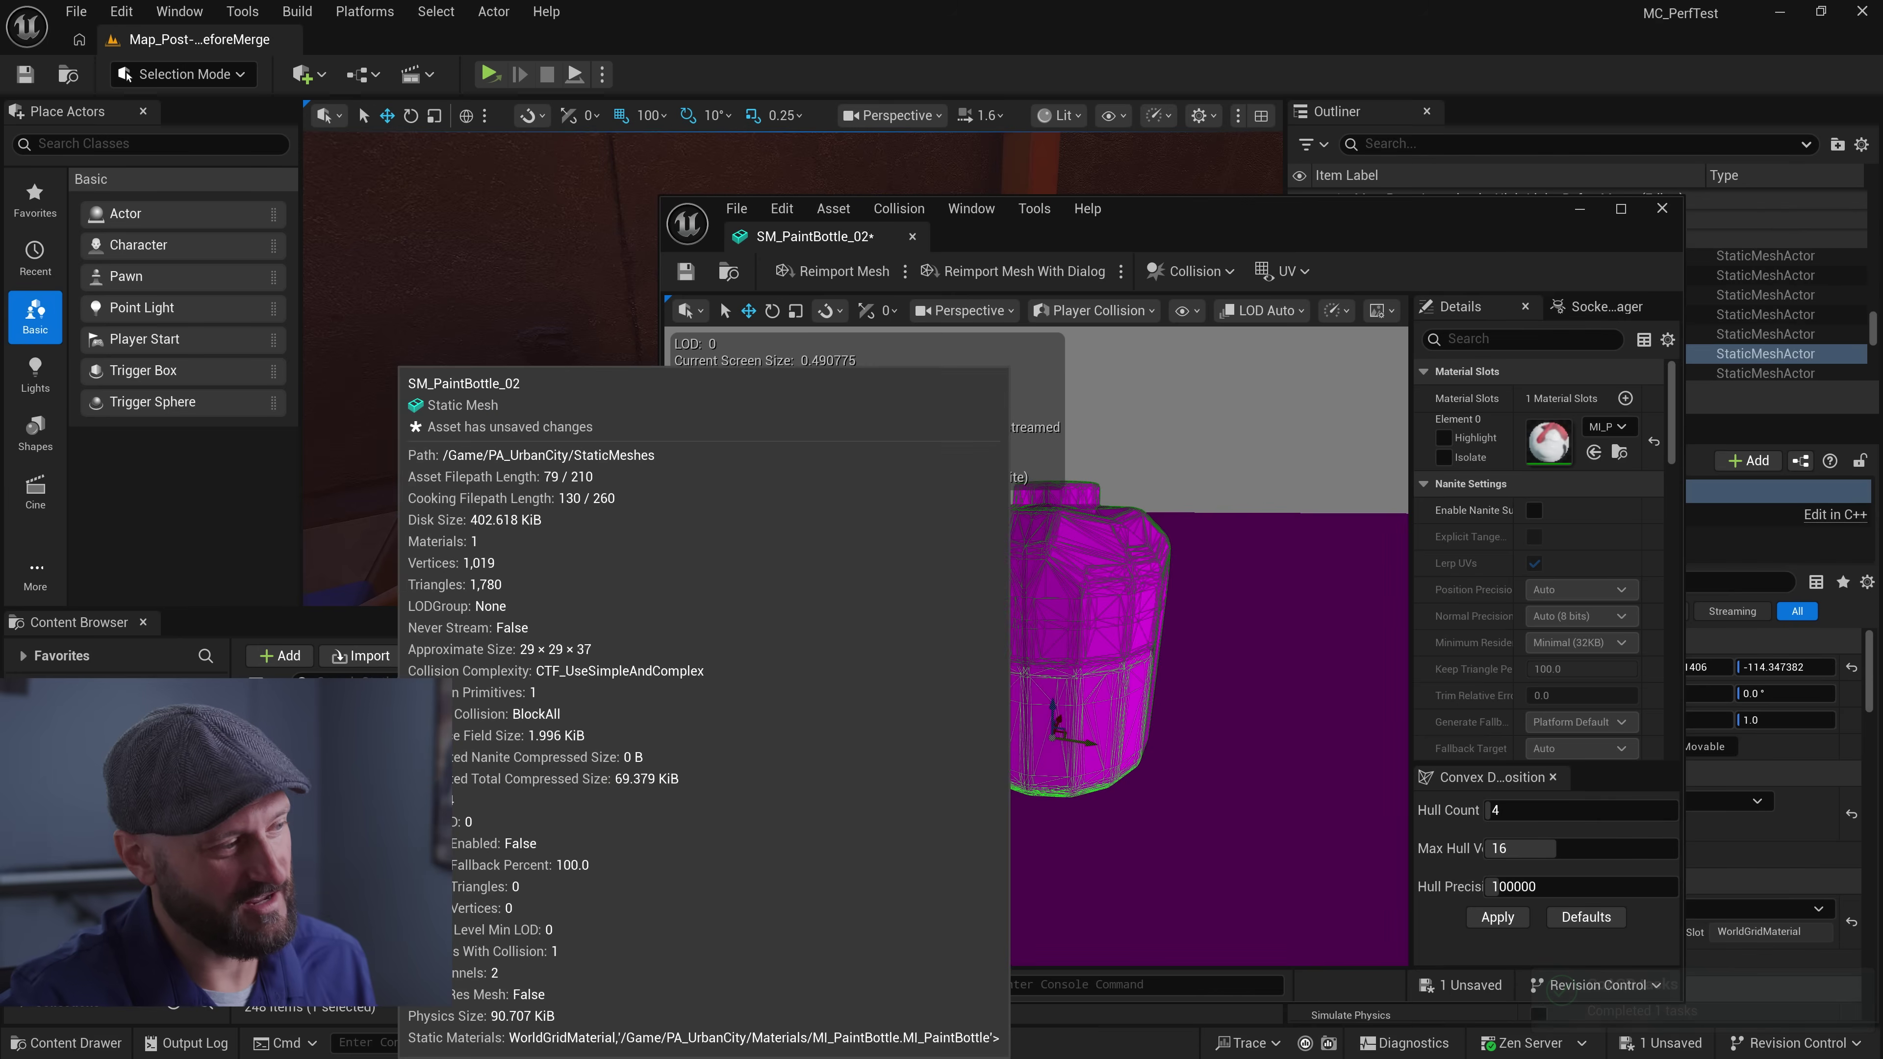
# Return the bottle's collision settings to the Balanced preset with Decimate enabled, rebuild it and check the coarser hulls
pyautogui.rightClick(393, 809)
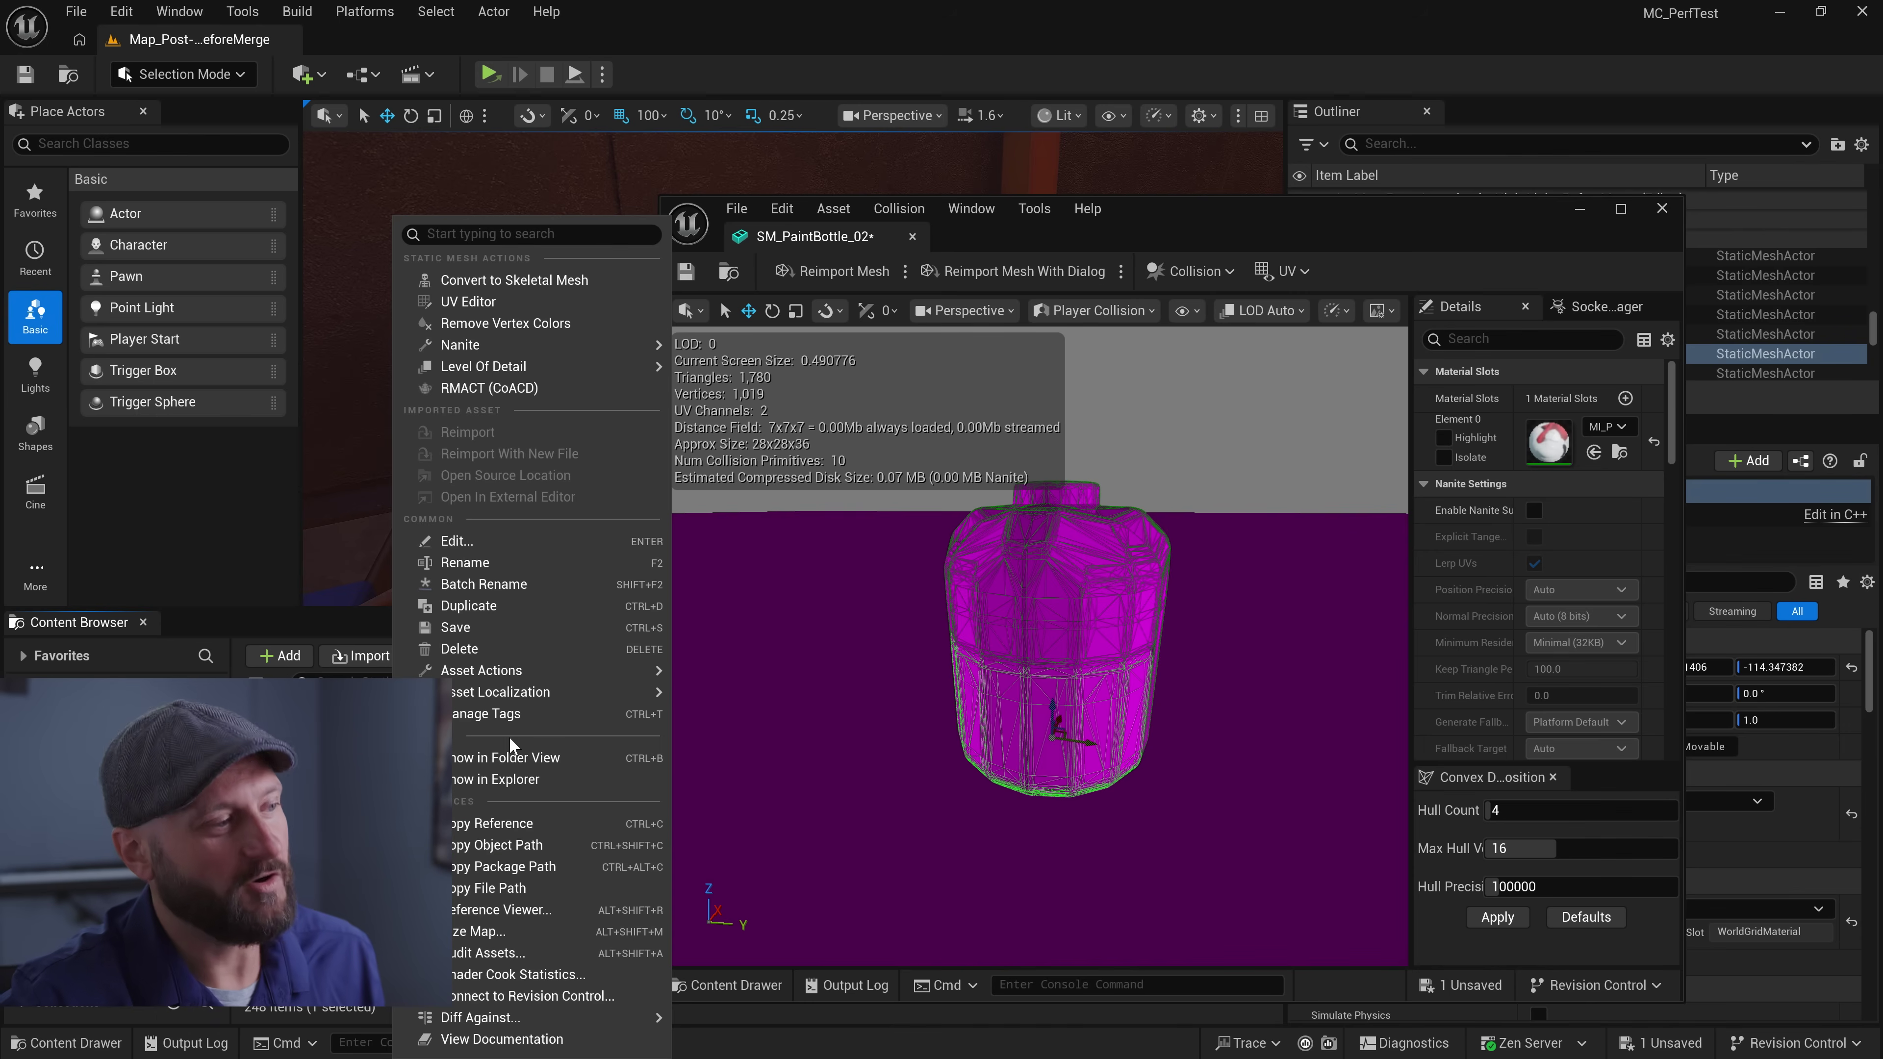
pyautogui.click(573, 397)
pyautogui.click(1024, 736)
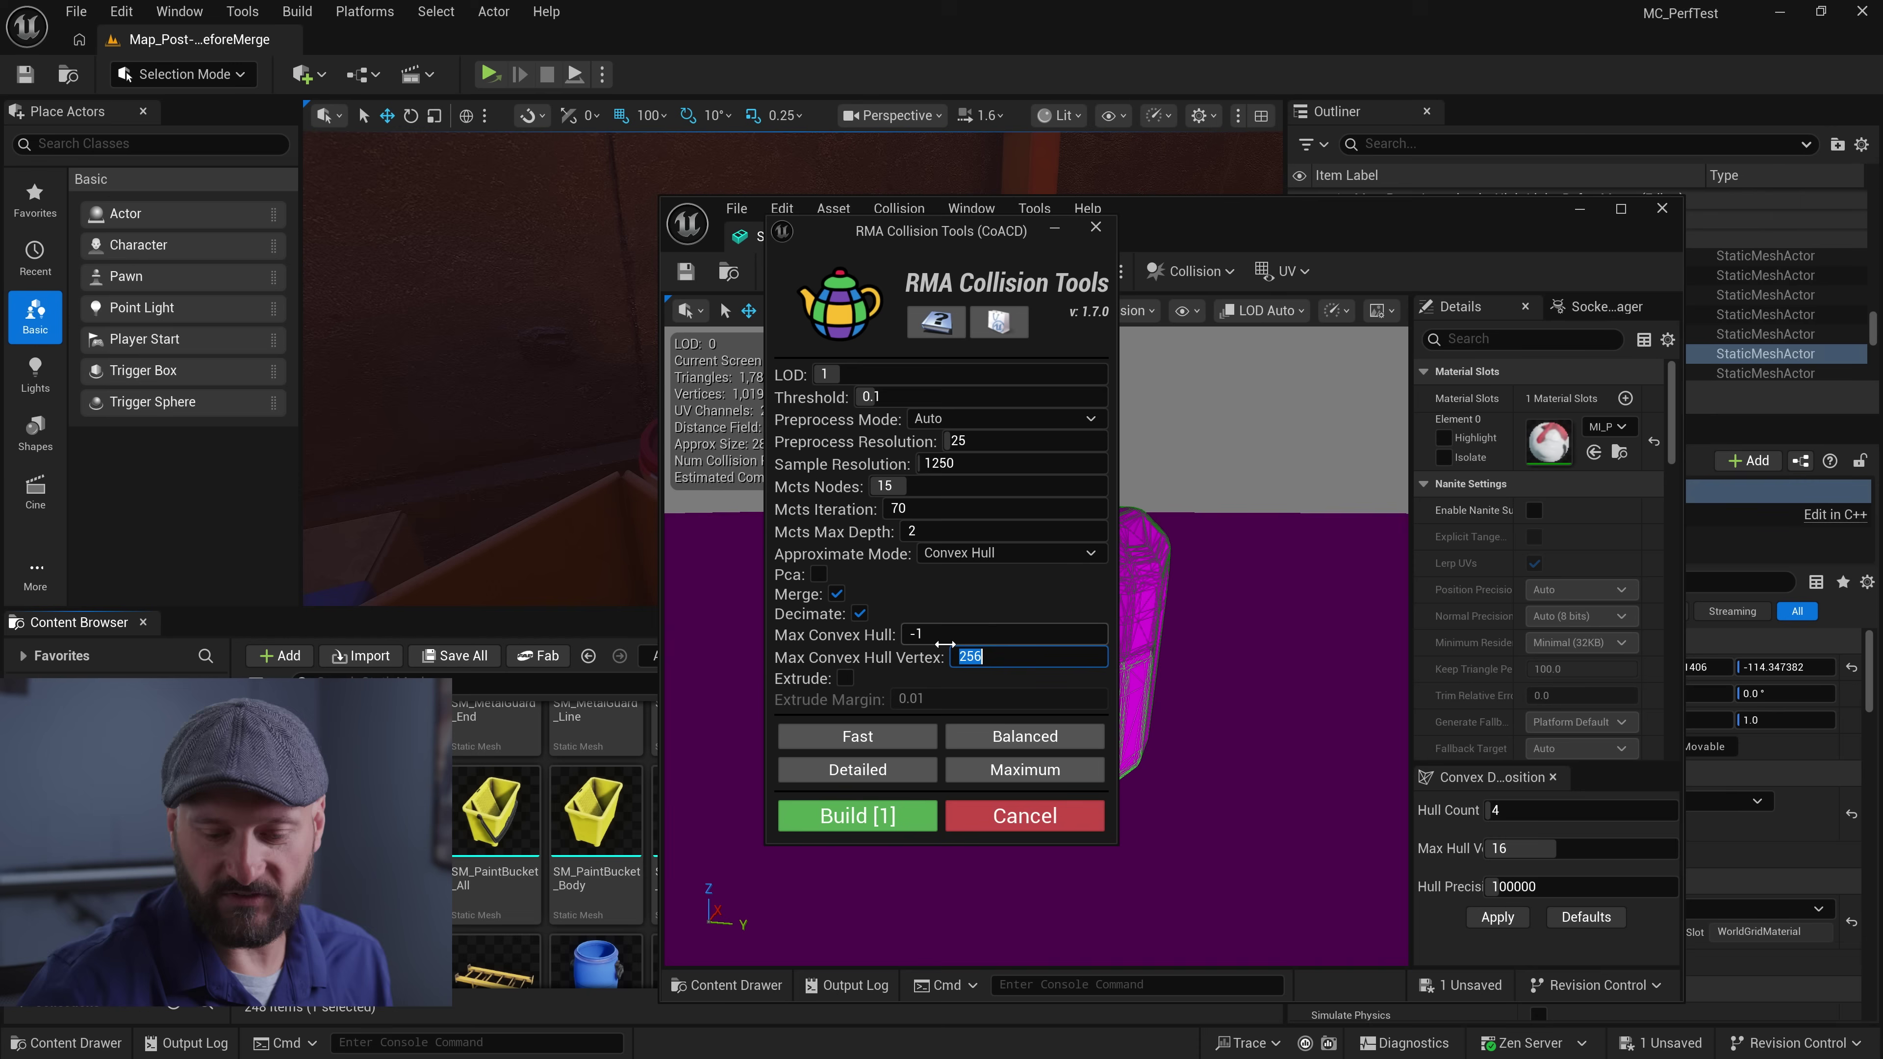
pyautogui.click(857, 815)
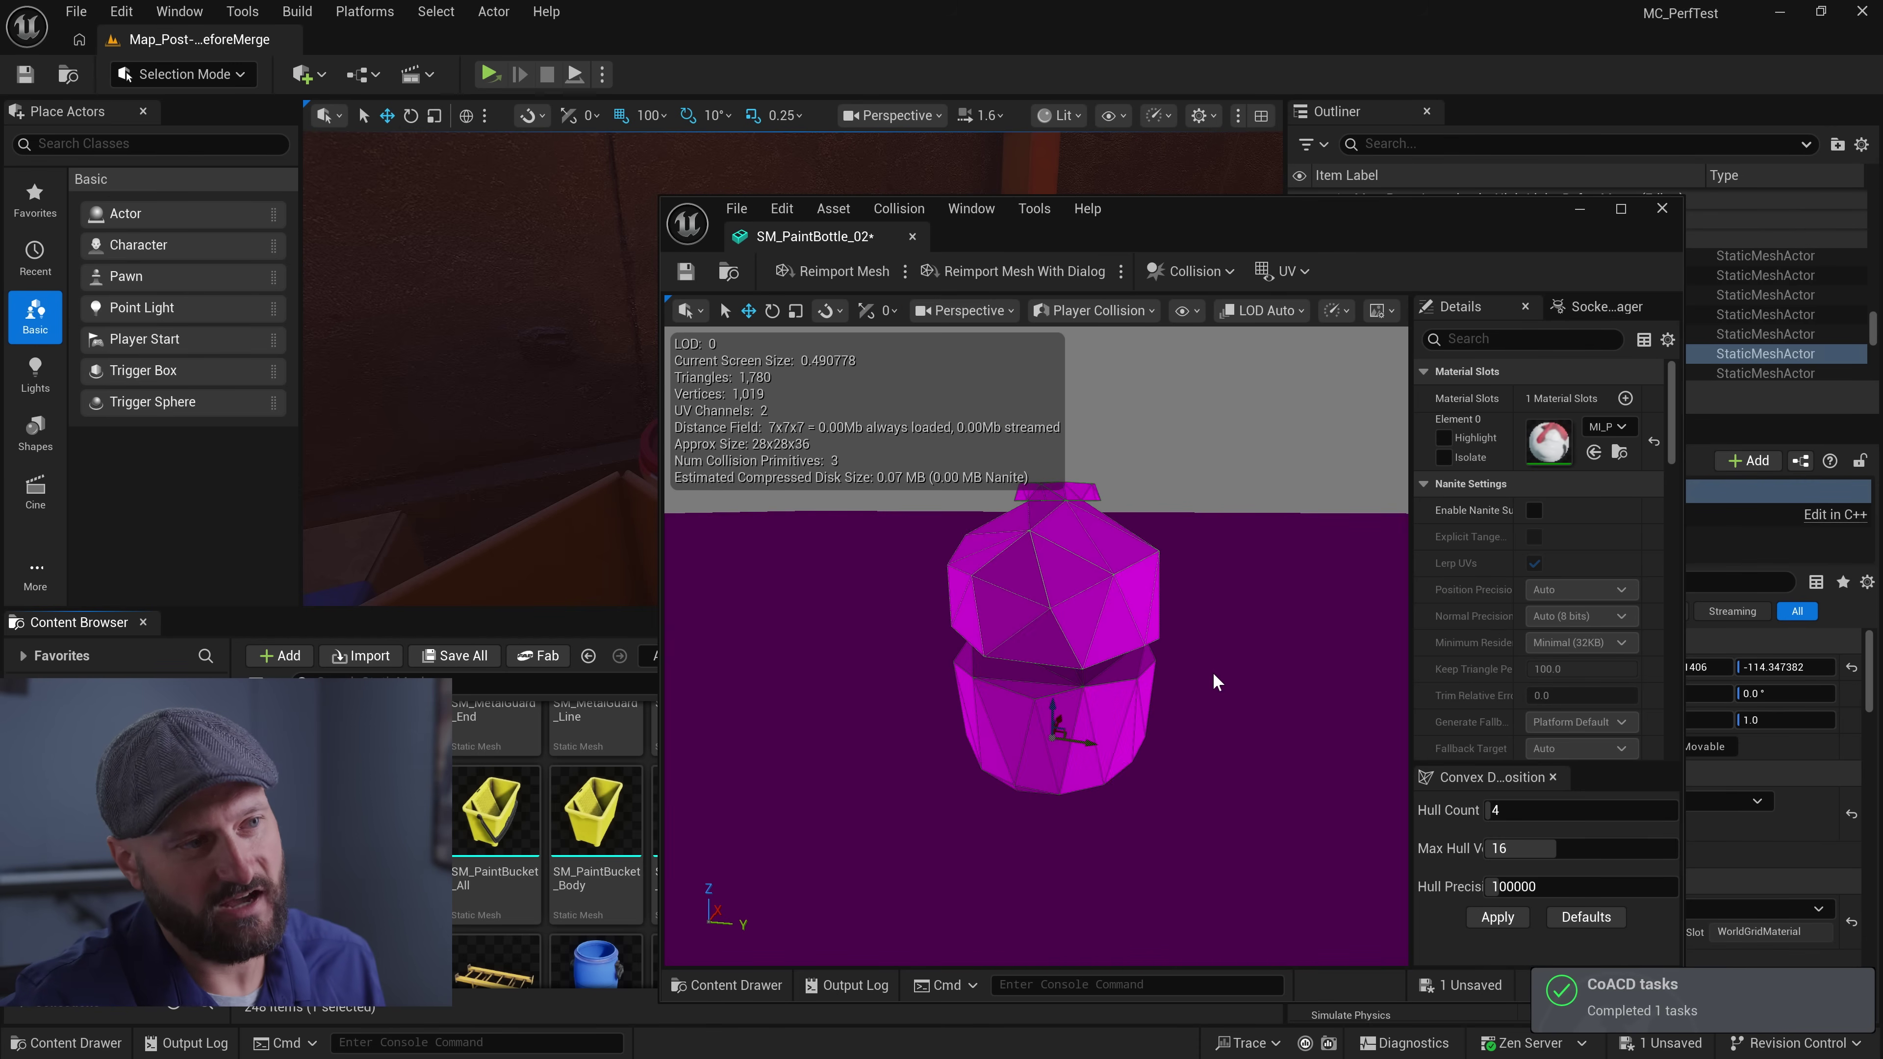
pyautogui.moveTo(1038, 645); pyautogui.dragTo(1038, 637, button='right')
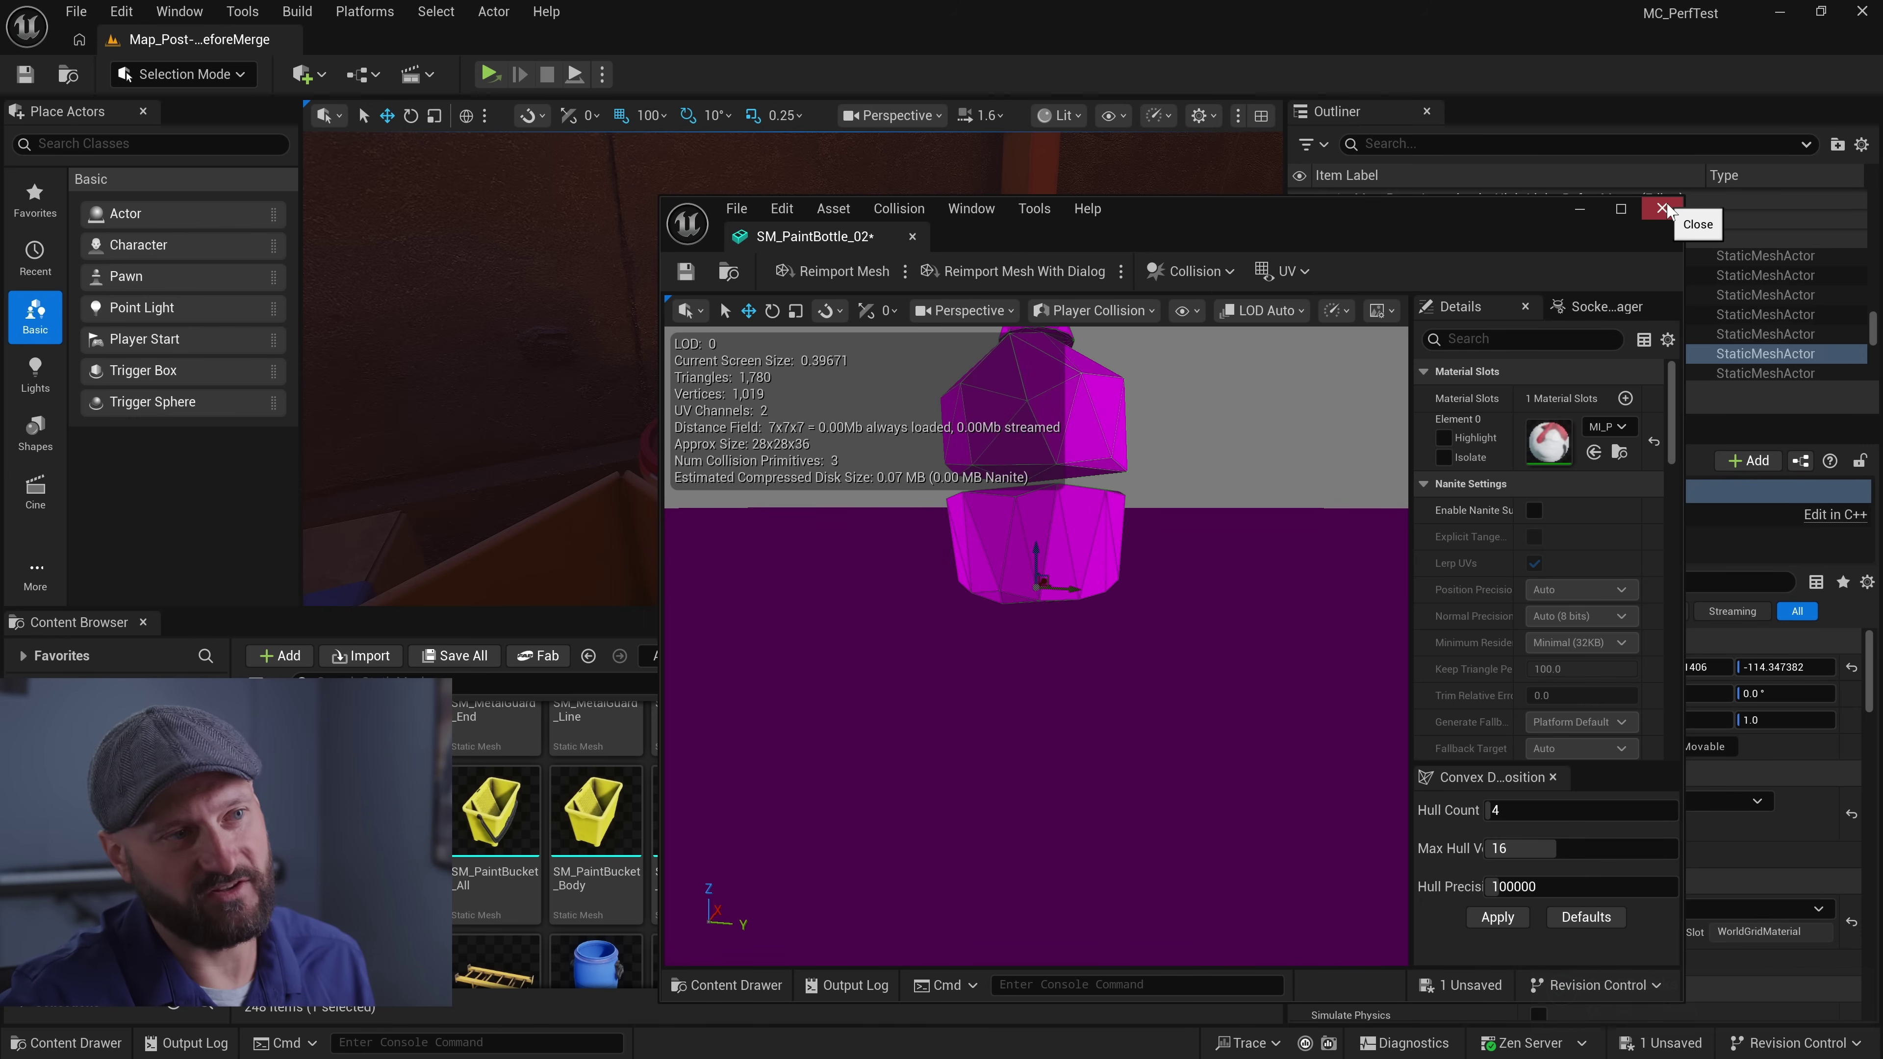
# Close the mesh editor and batch-build Balanced, decimated collision with 25 hull vertices for seven meshes, including SM_PaintBucket_All, SM_PaintCan_01 and SM_PipeHolder
pyautogui.click(1663, 208)
pyautogui.scroll(1, 453, 888)
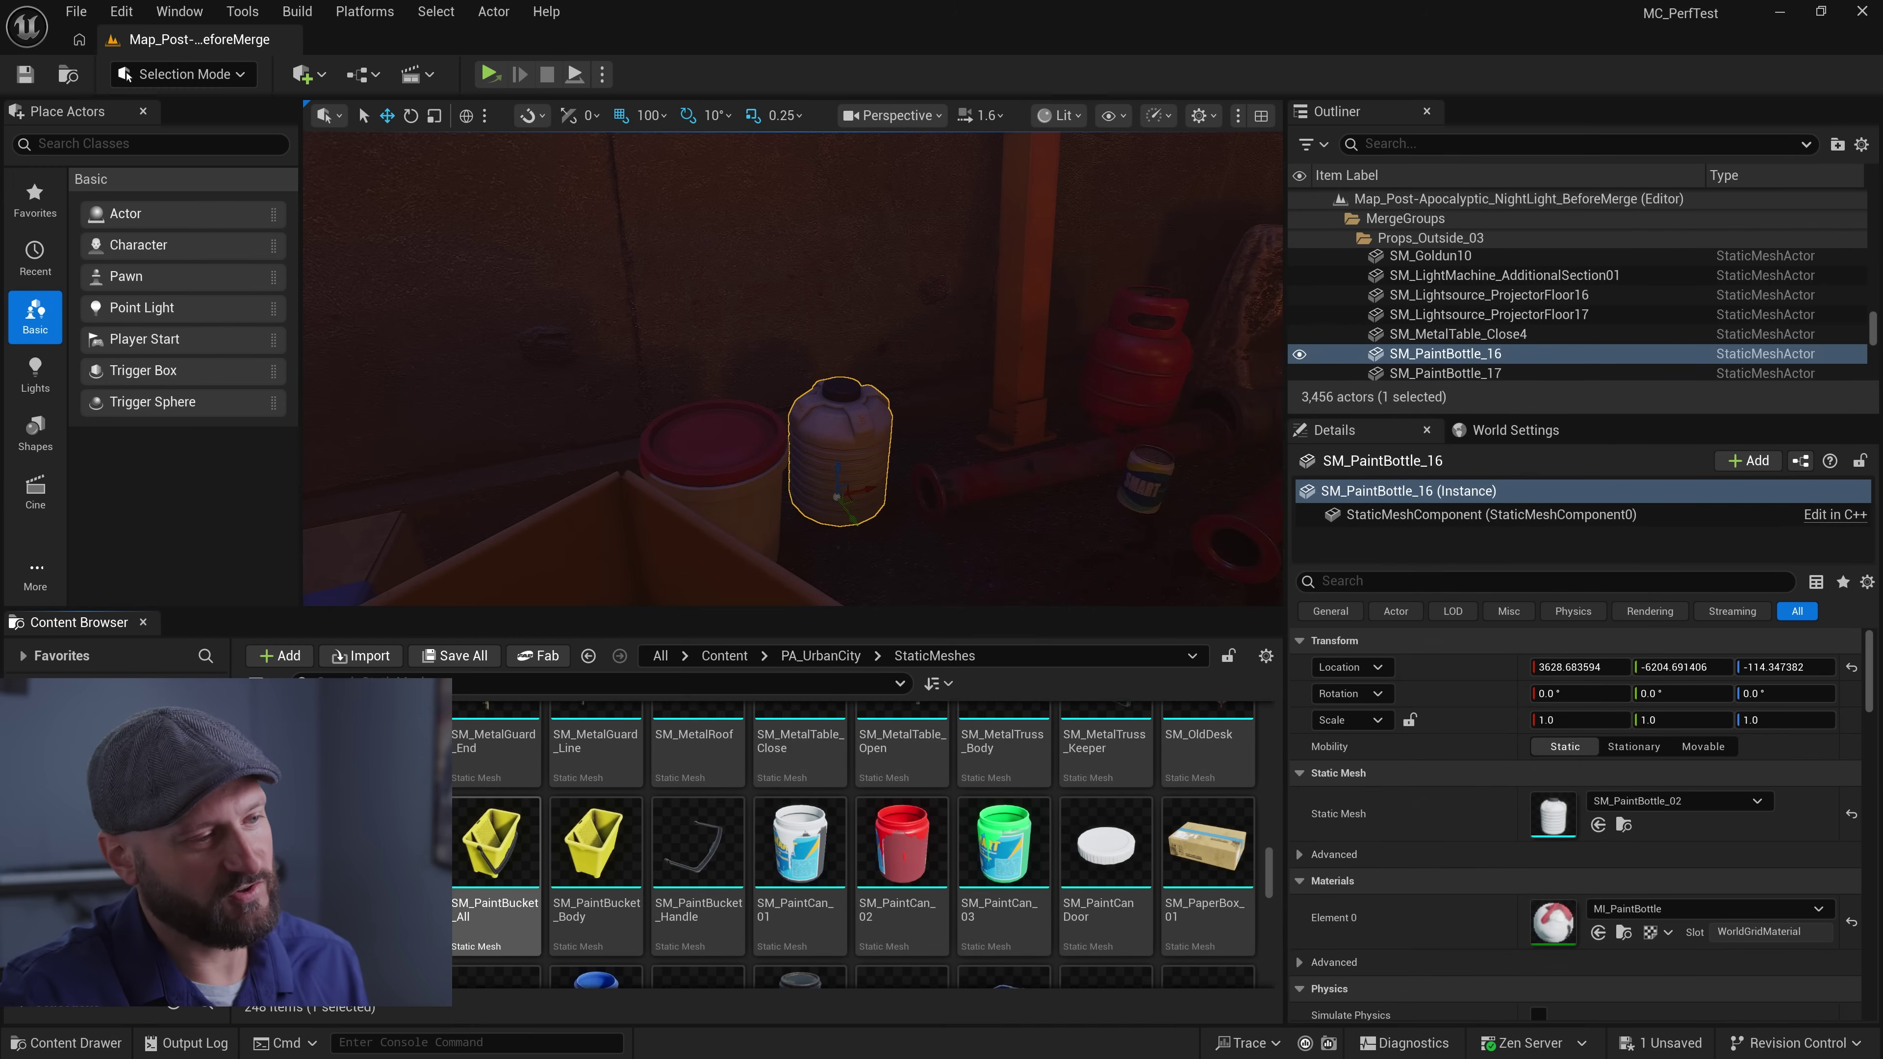
pyautogui.scroll(-2, 454, 889)
pyautogui.keyDown('ctrl'); pyautogui.click(474, 832); pyautogui.keyUp('ctrl')
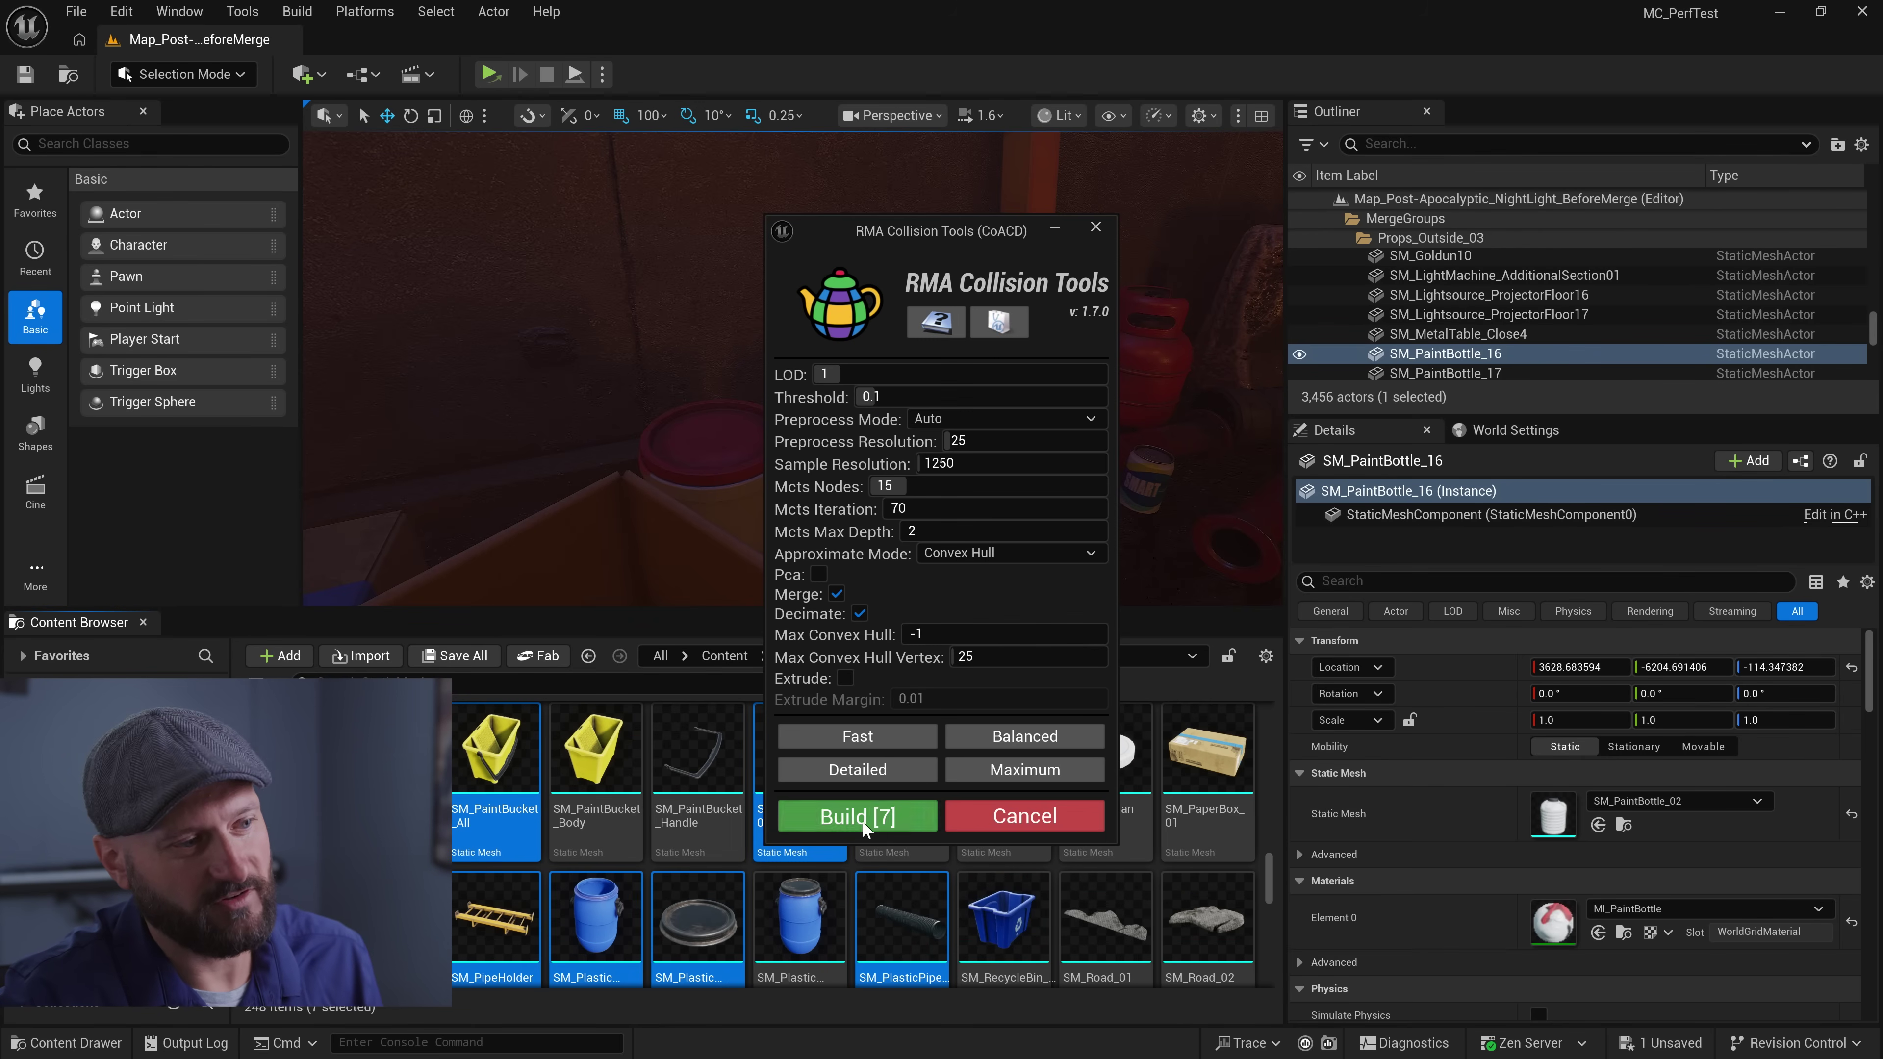
pyautogui.click(864, 827)
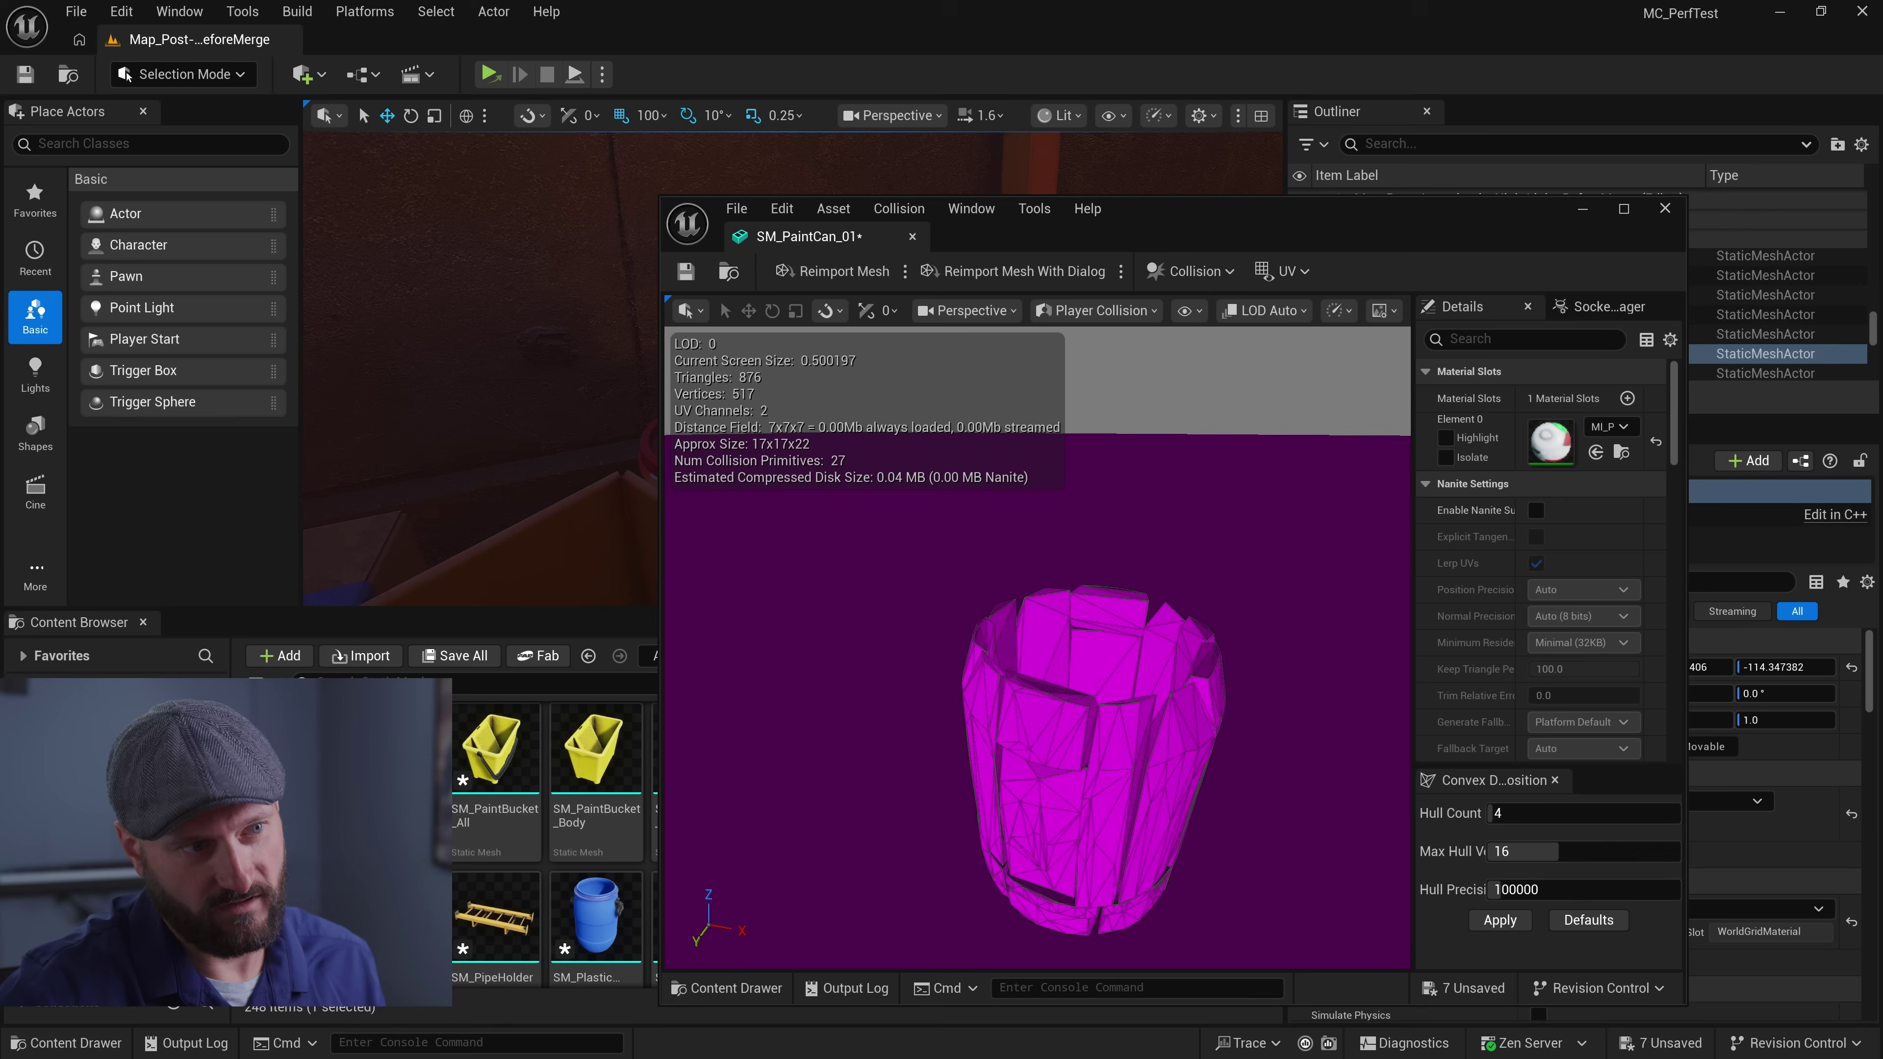
# Inspect the collision hulls of SM_PaintCan_01, and examine SM_PipeHolder's simple collision in the Player Collision view
pyautogui.moveTo(1159, 750)
pyautogui.mouseDown(button='right')
pyautogui.moveTo(1179, 760)
pyautogui.moveTo(1159, 750)
pyautogui.moveTo(1156, 801)
pyautogui.moveTo(1141, 745)
pyautogui.moveTo(1169, 780)
pyautogui.mouseUp(button='right')
pyautogui.moveTo(1119, 673)
pyautogui.mouseDown(button='right')
pyautogui.moveTo(1106, 621)
pyautogui.moveTo(1085, 619)
pyautogui.moveTo(1106, 620)
pyautogui.moveTo(1089, 580)
pyautogui.moveTo(1036, 652)
pyautogui.mouseUp(button='right')
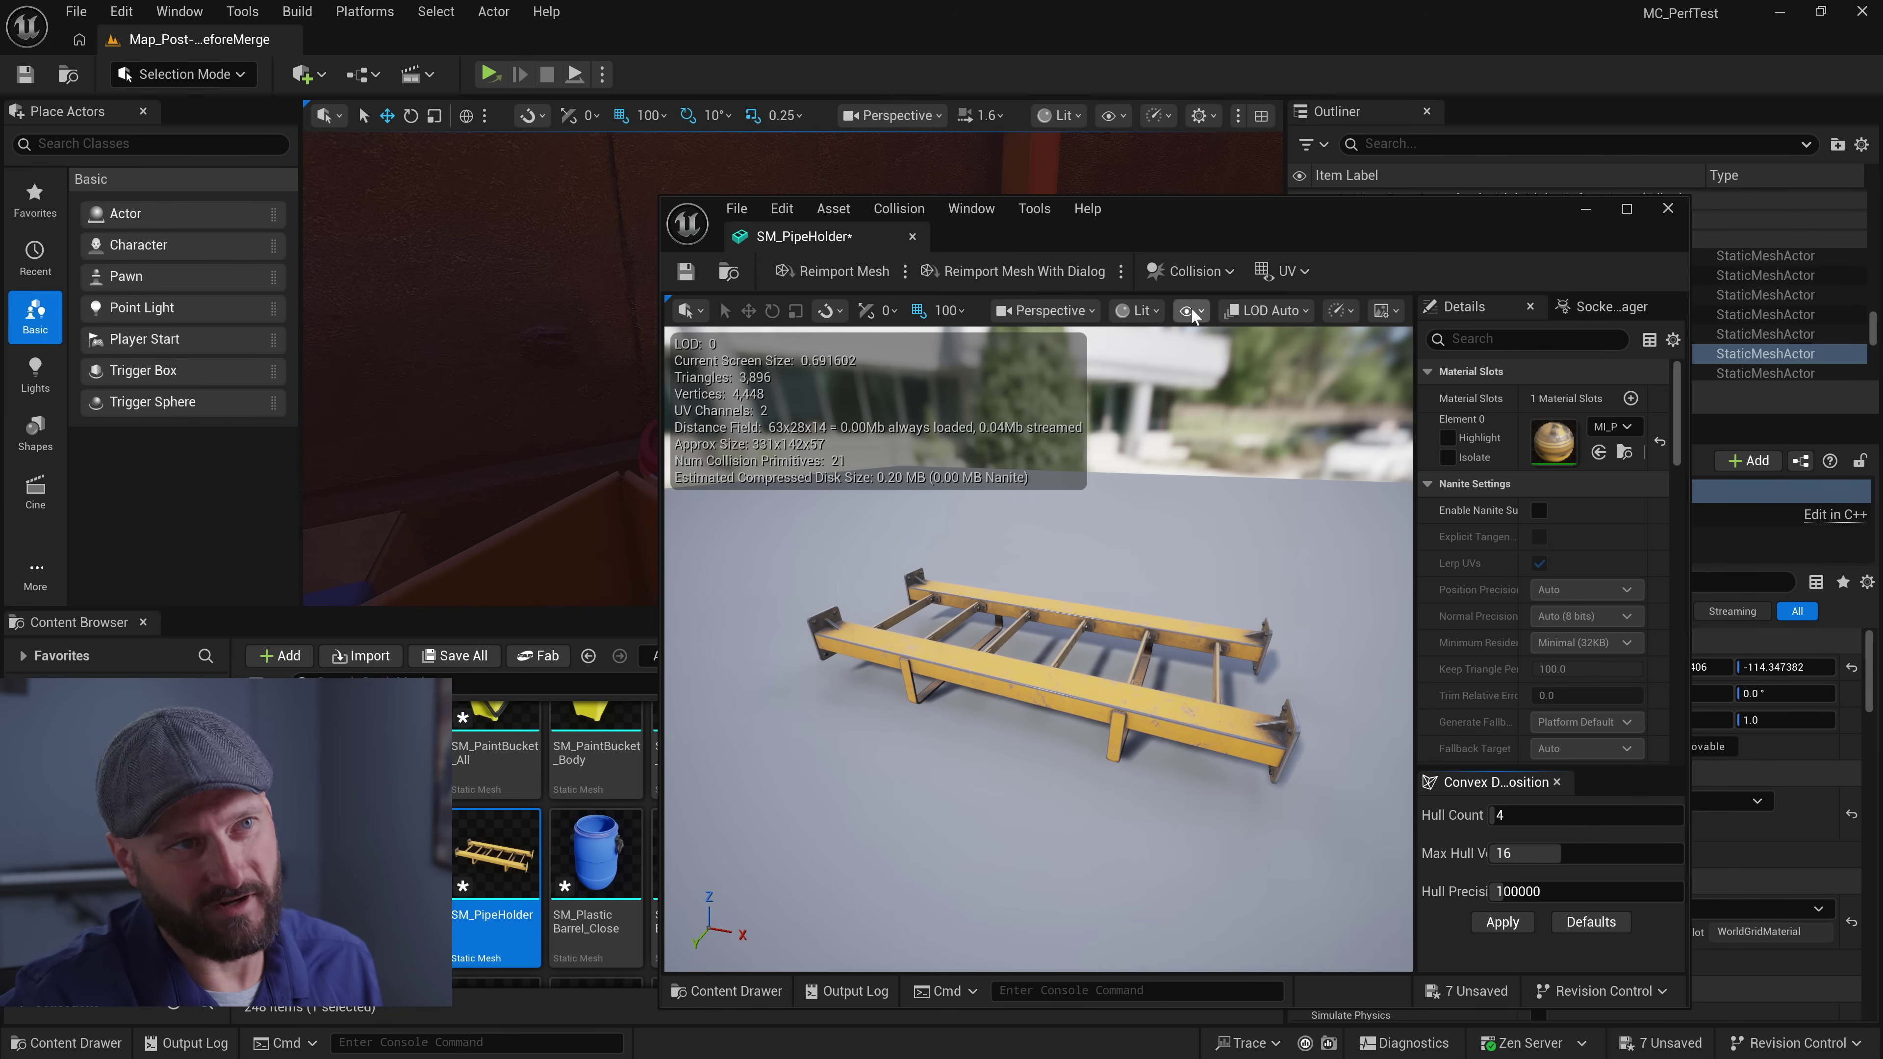
pyautogui.click(1190, 310)
pyautogui.click(1243, 673)
pyautogui.moveTo(1134, 662)
pyautogui.mouseDown()
pyautogui.moveTo(1172, 660)
pyautogui.moveTo(1134, 662)
pyautogui.mouseUp()
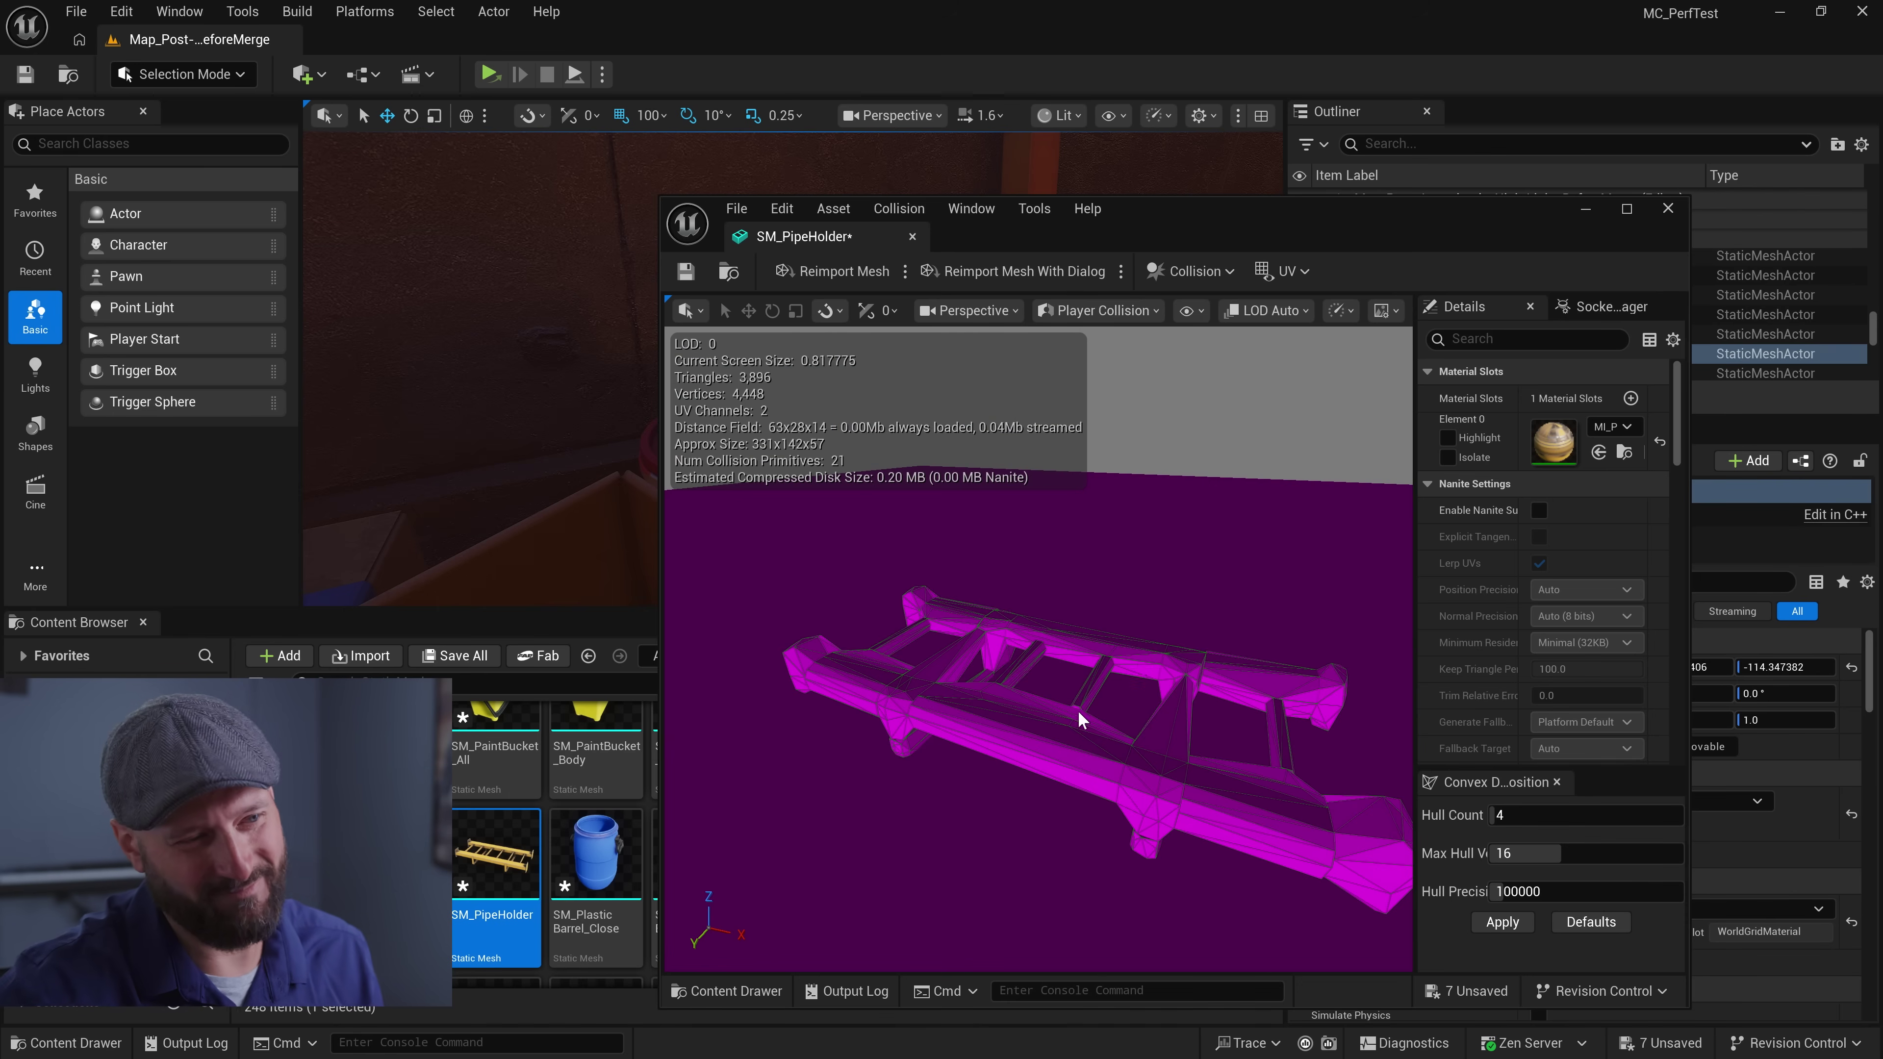
pyautogui.keyDown('alt'); pyautogui.moveTo(1079, 711); pyautogui.dragTo(799, 866); pyautogui.keyUp('alt')
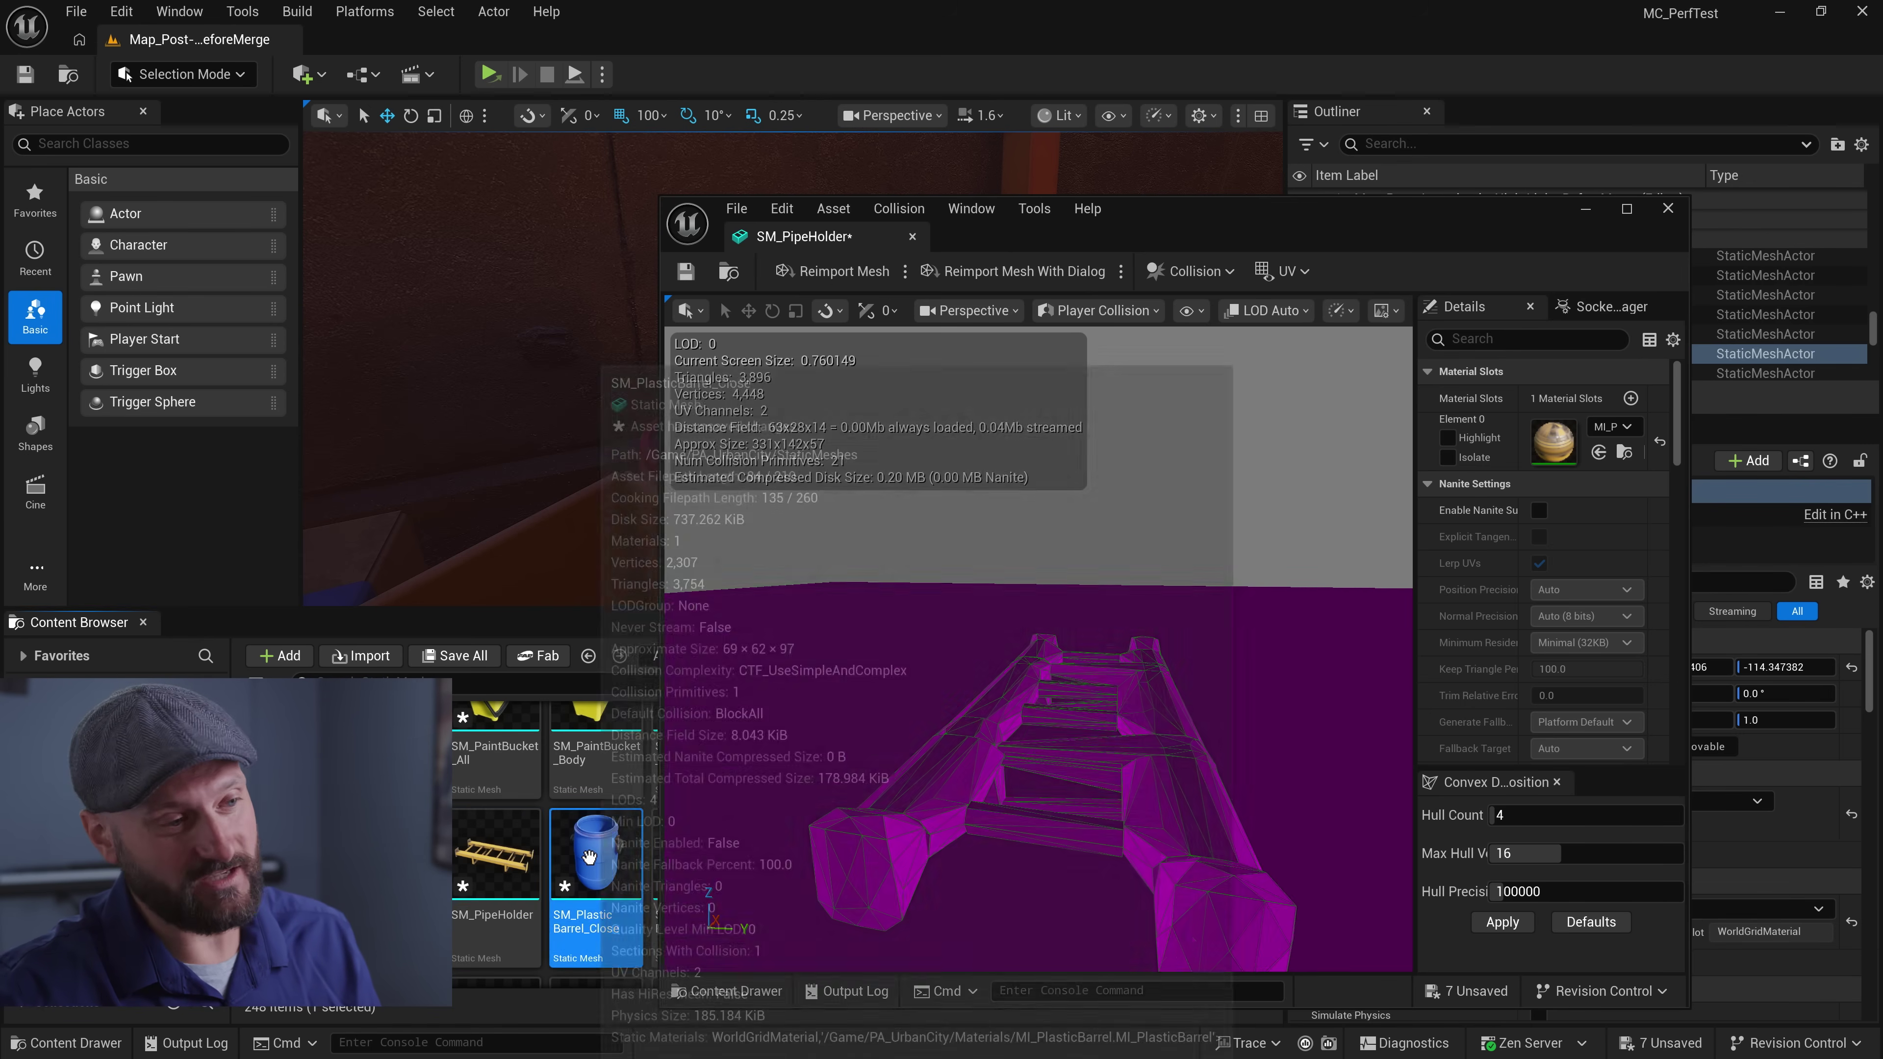
# Open SM_PlasticBarrel_Close and examine its simple collision hulls from around and inside the barrel
pyautogui.click(612, 837)
pyautogui.doubleClick(611, 836)
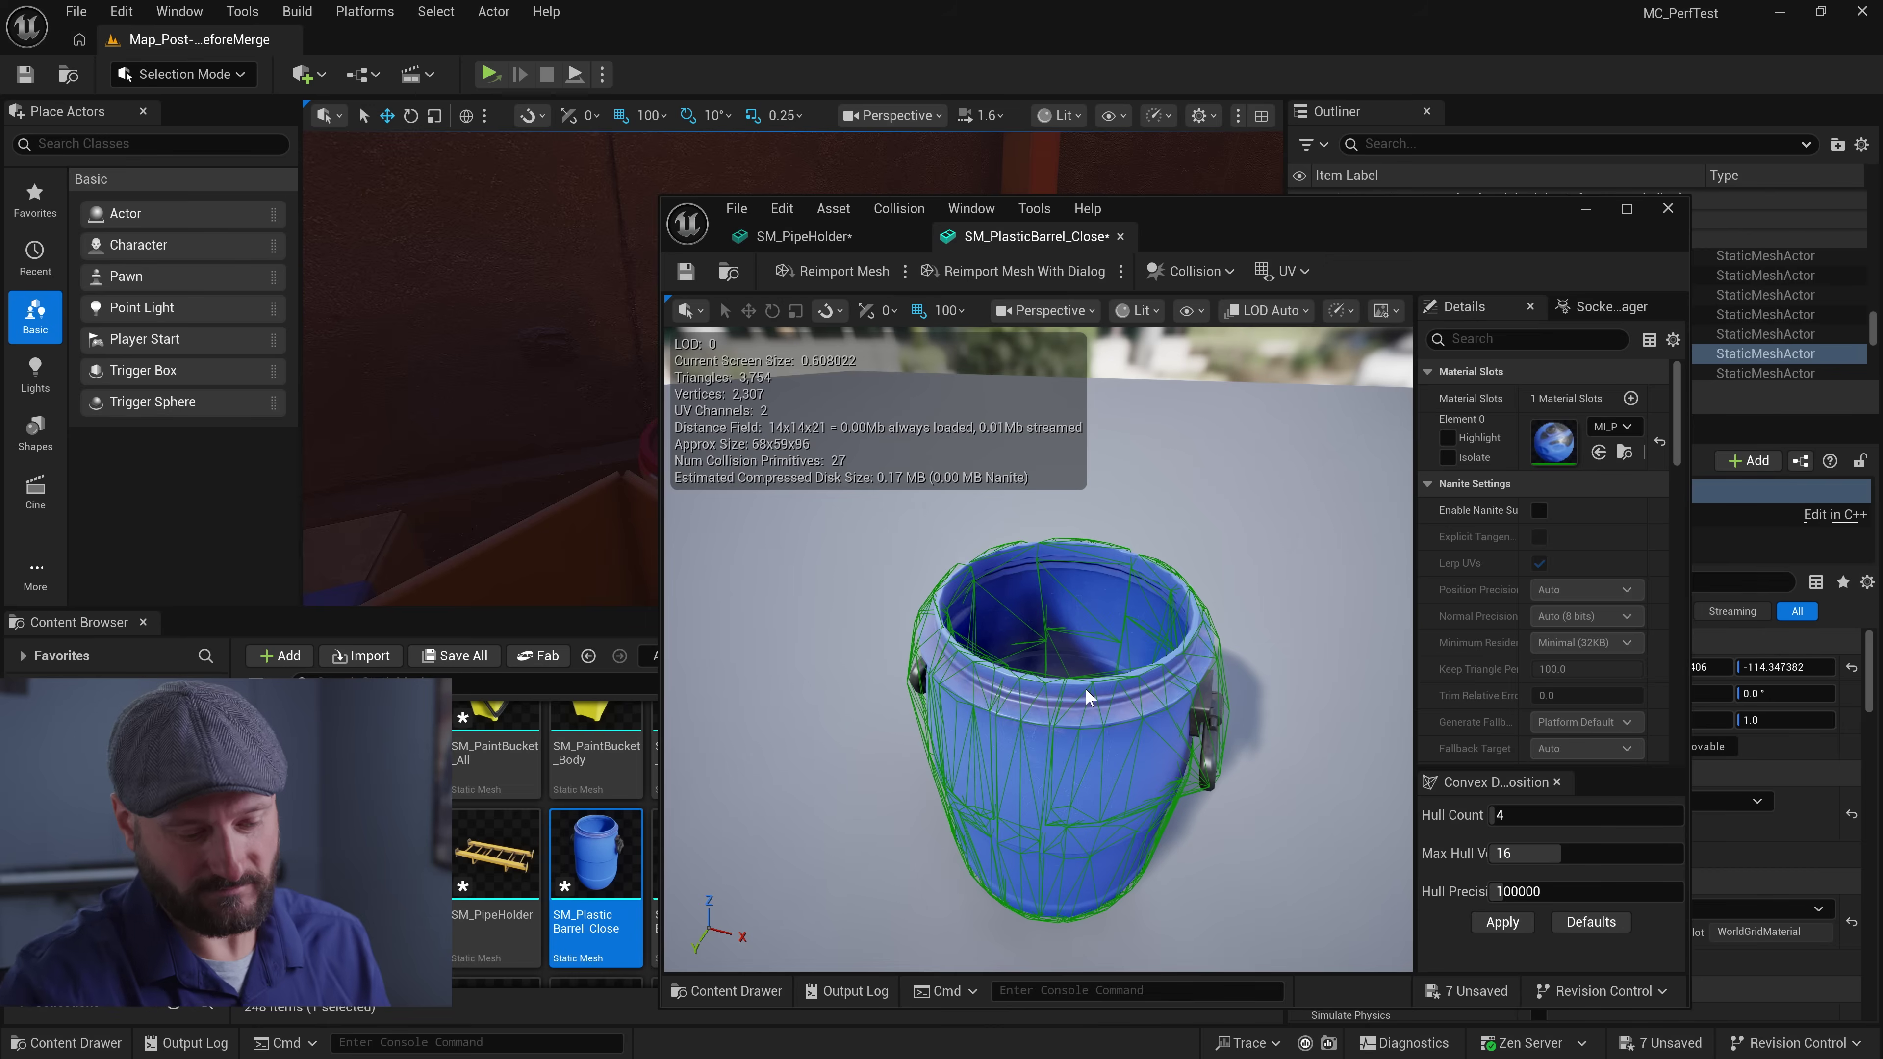
pyautogui.press('w')
pyautogui.moveTo(1086, 688); pyautogui.dragTo(1093, 762, button='right')
pyautogui.press('s')
pyautogui.press('q')
pyautogui.press('d')
pyautogui.press('e')
pyautogui.press('w')
pyautogui.press('s')
pyautogui.press('a')
pyautogui.press('w')
pyautogui.press('s')
pyautogui.moveTo(940, 654); pyautogui.dragTo(940, 653, button='right')
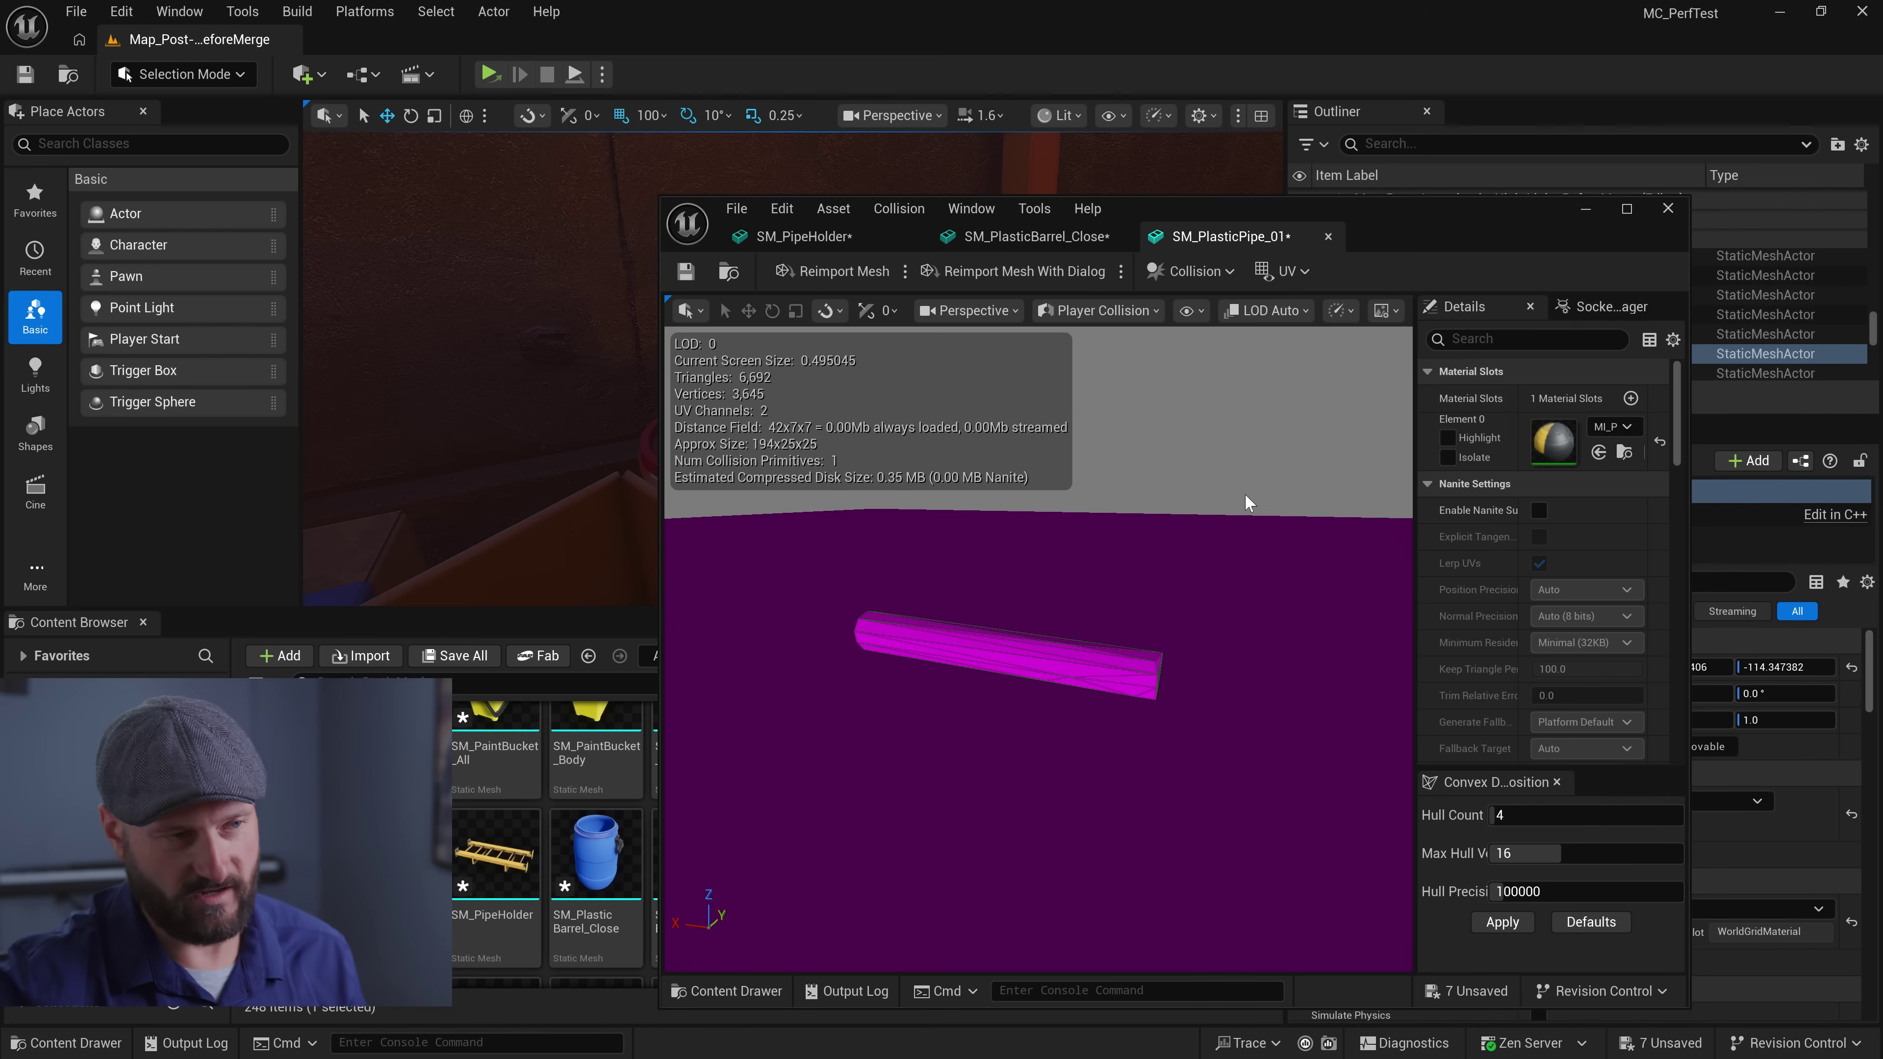
# Delete the existing collision hull on SM_PlasticPipe_01 and add a capsule simplified collision in its place
pyautogui.moveTo(1169, 576); pyautogui.dragTo(933, 703)
pyautogui.press('Delete')
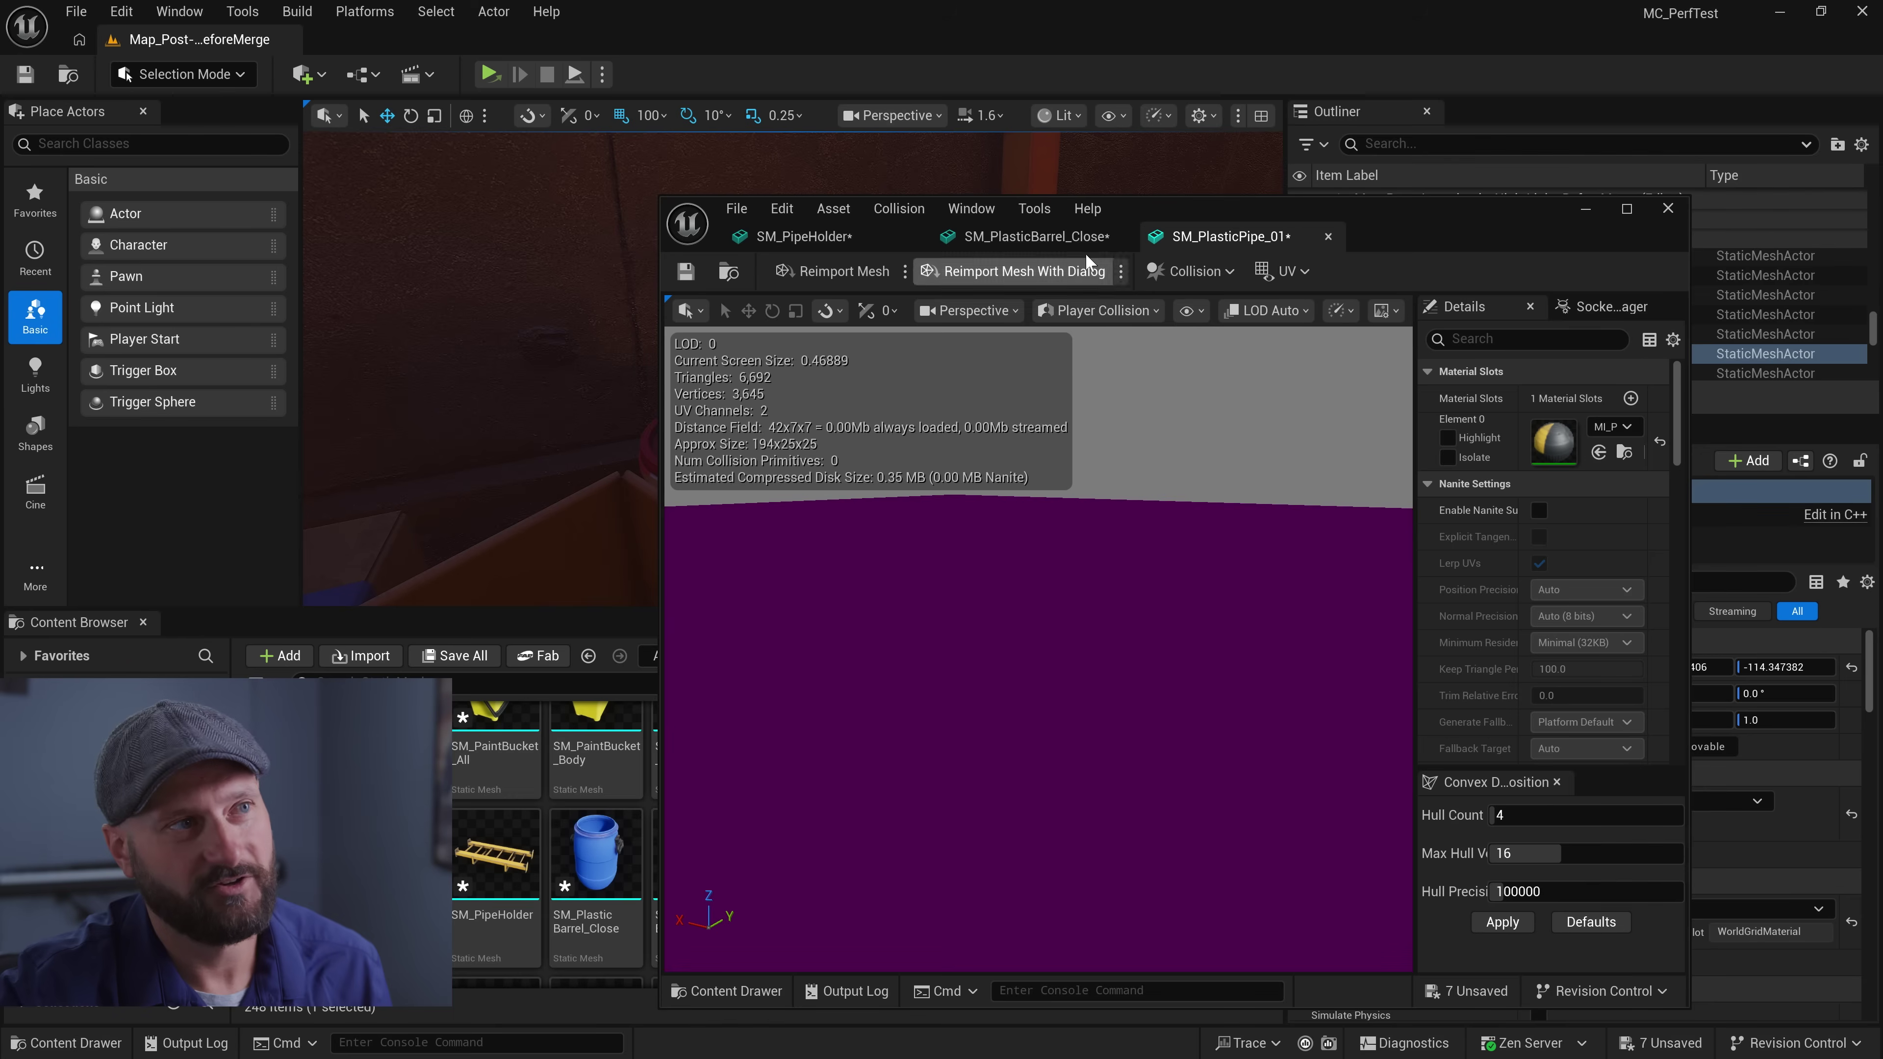
pyautogui.click(899, 209)
pyautogui.click(949, 327)
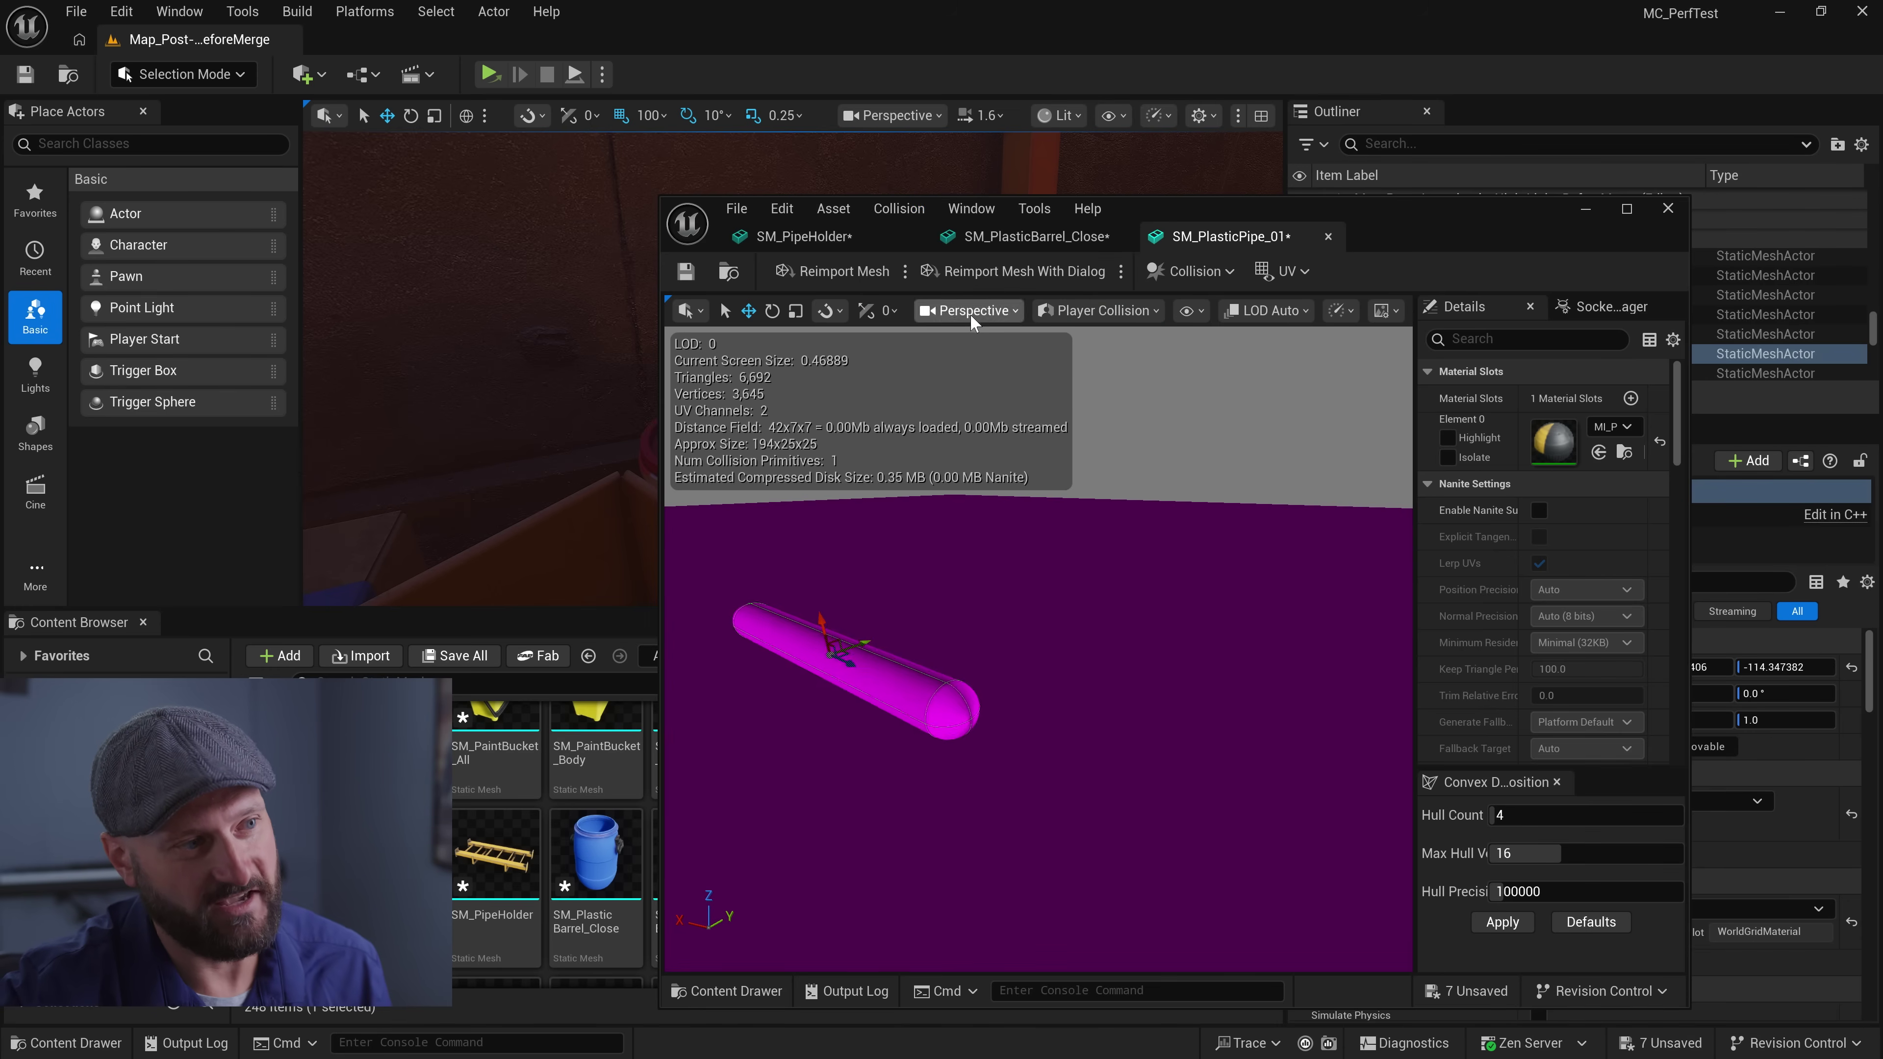
pyautogui.moveTo(1027, 649); pyautogui.dragTo(1027, 649)
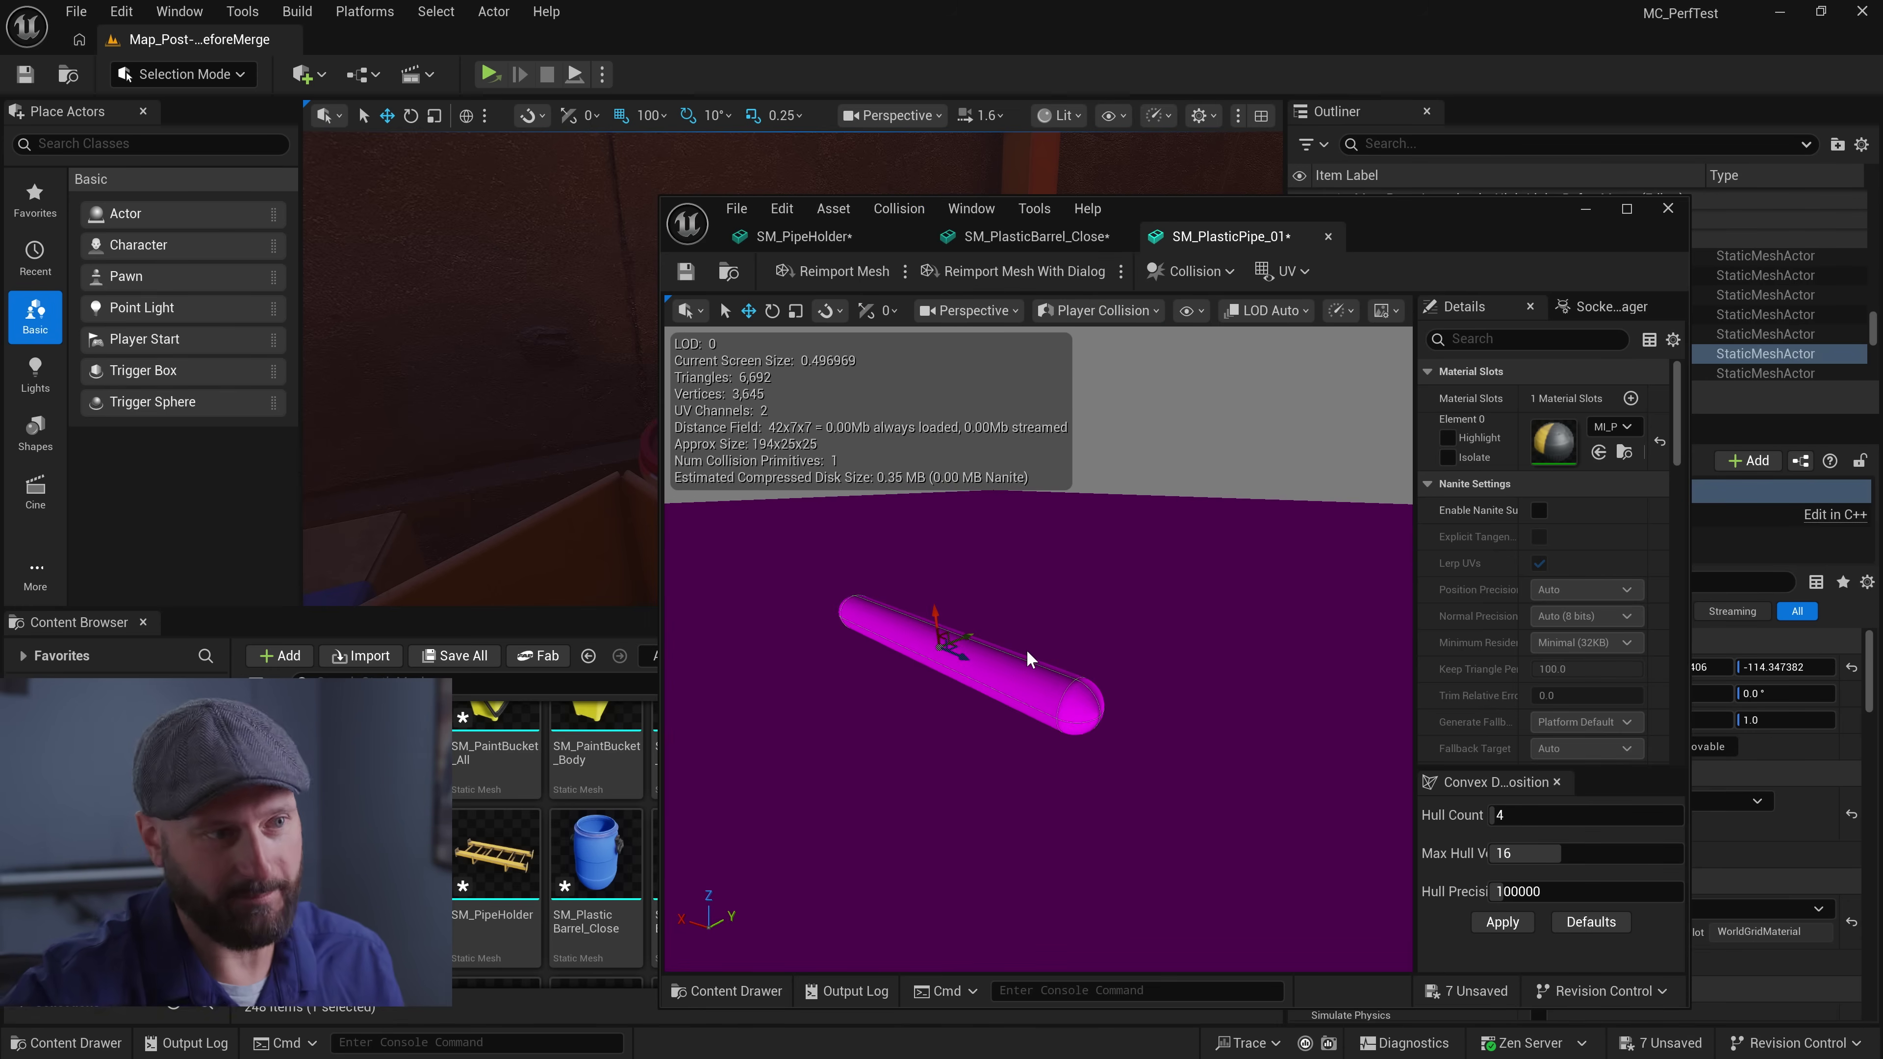
# Compare the capsule's fit with the plastic pipe mesh in Wireframe and Lit views
pyautogui.hotkey('alt', '2')
pyautogui.moveTo(1194, 716); pyautogui.dragTo(1194, 716)
pyautogui.hotkey('alt', '2')
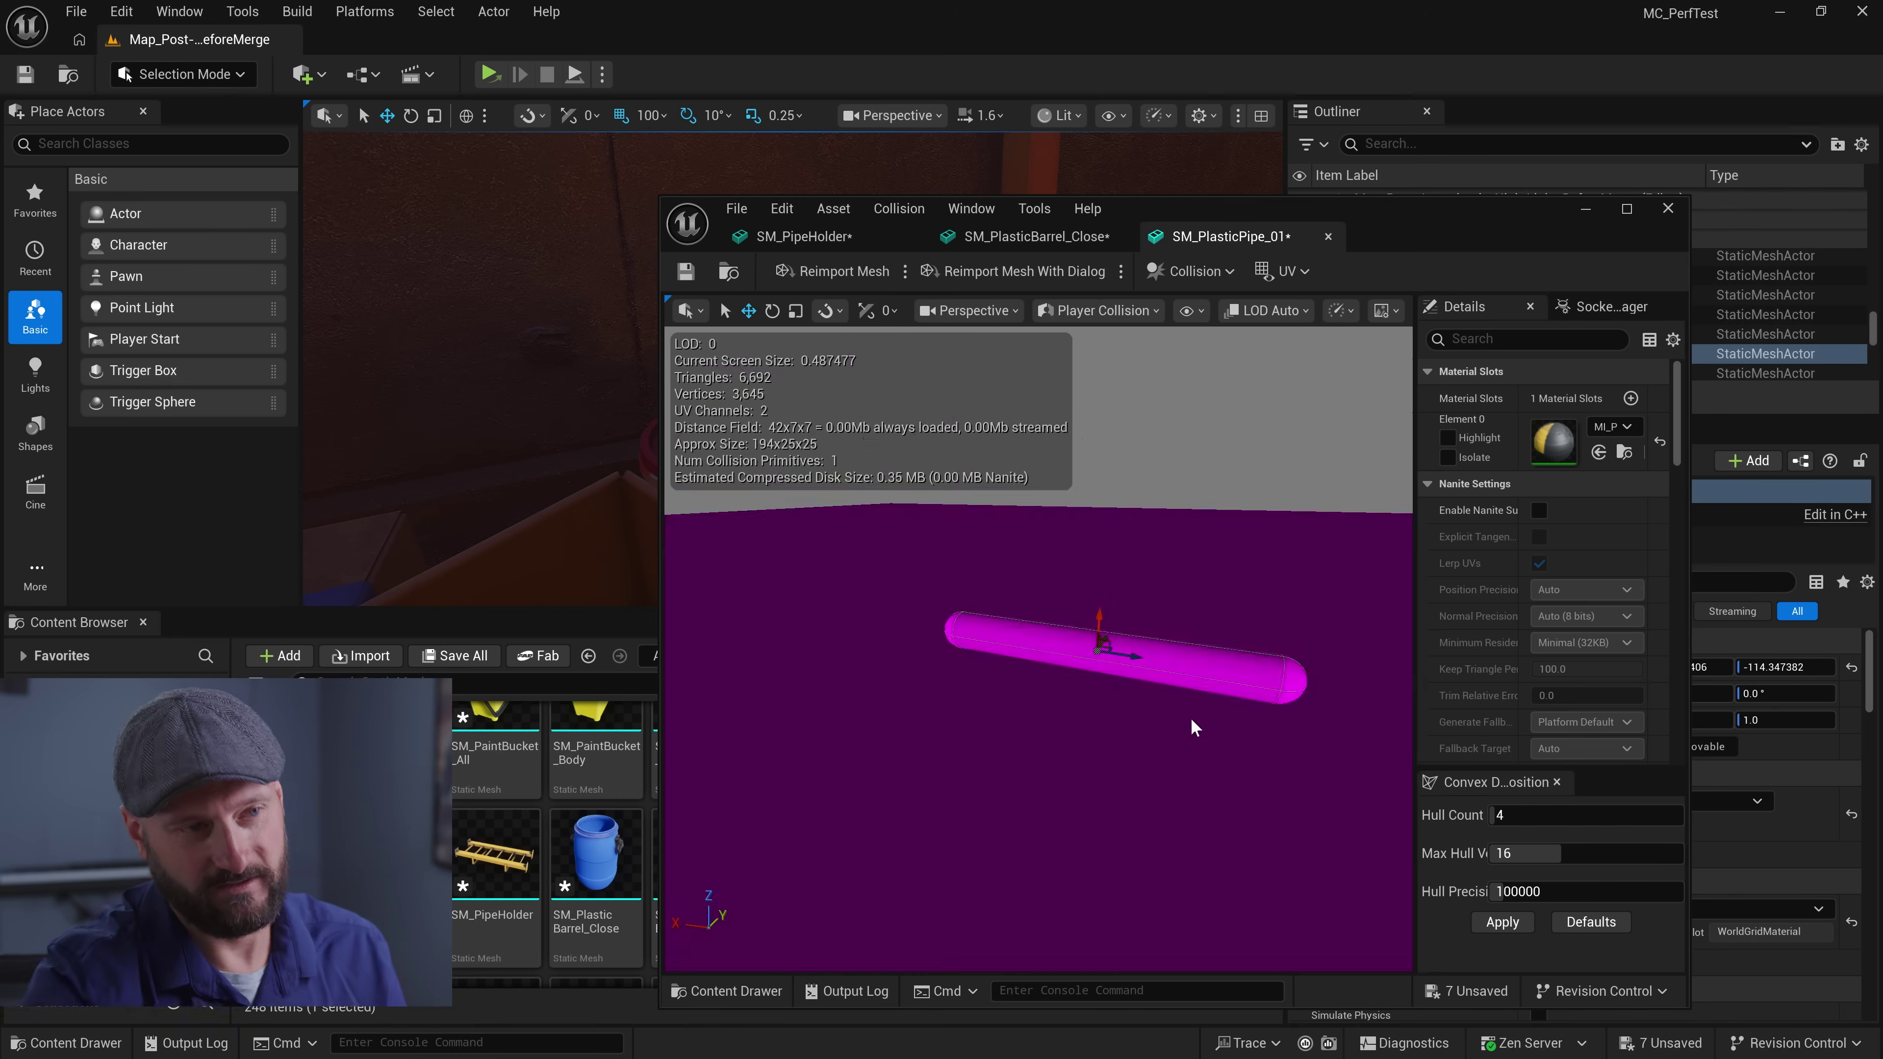
pyautogui.hotkey('alt', '4')
pyautogui.moveTo(1119, 720); pyautogui.dragTo(1119, 721)
pyautogui.press('r')
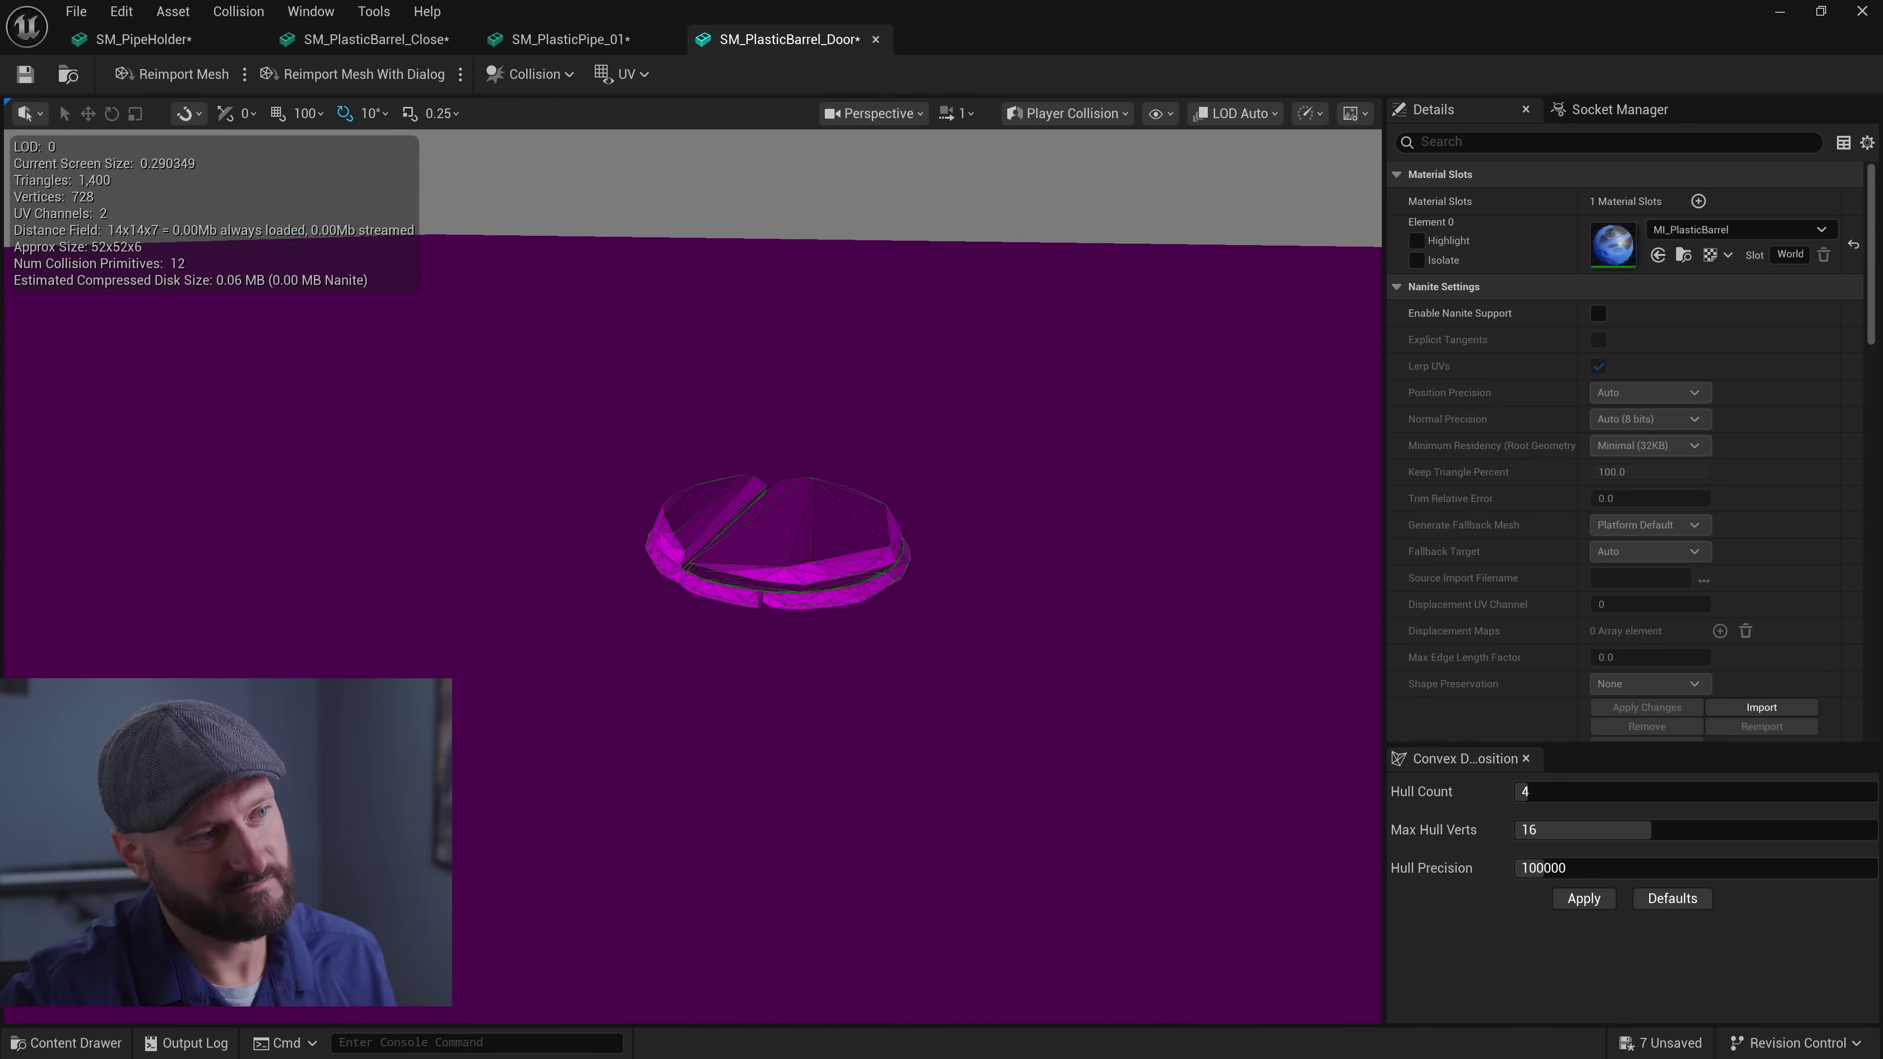
# Rebuild SM_PlasticBarrel_Door's CoACD collision with LOD 2, threshold 0.25, Convex Hull approximation and Decimate on, adjusting the maximum hull vertices
pyautogui.moveTo(693, 578); pyautogui.dragTo(730, 631, button='right')
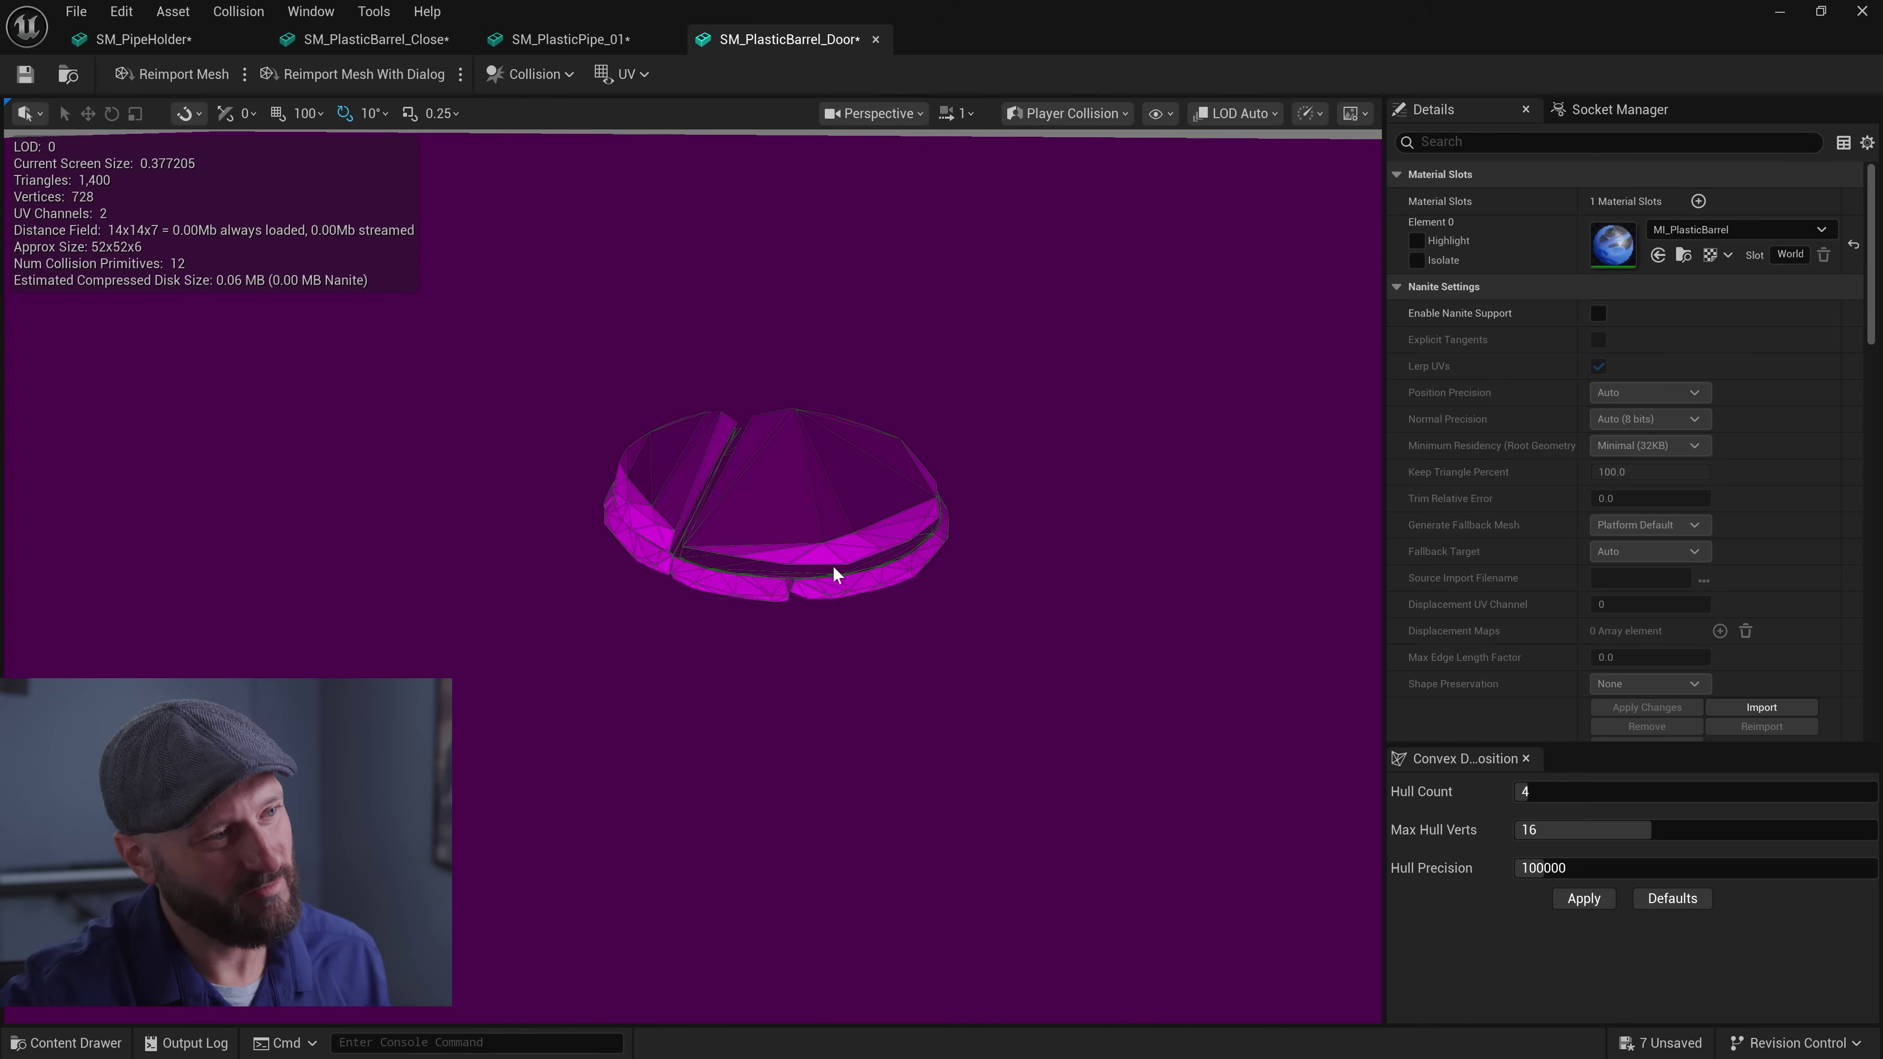
pyautogui.moveTo(1473, 349); pyautogui.dragTo(1357, 245)
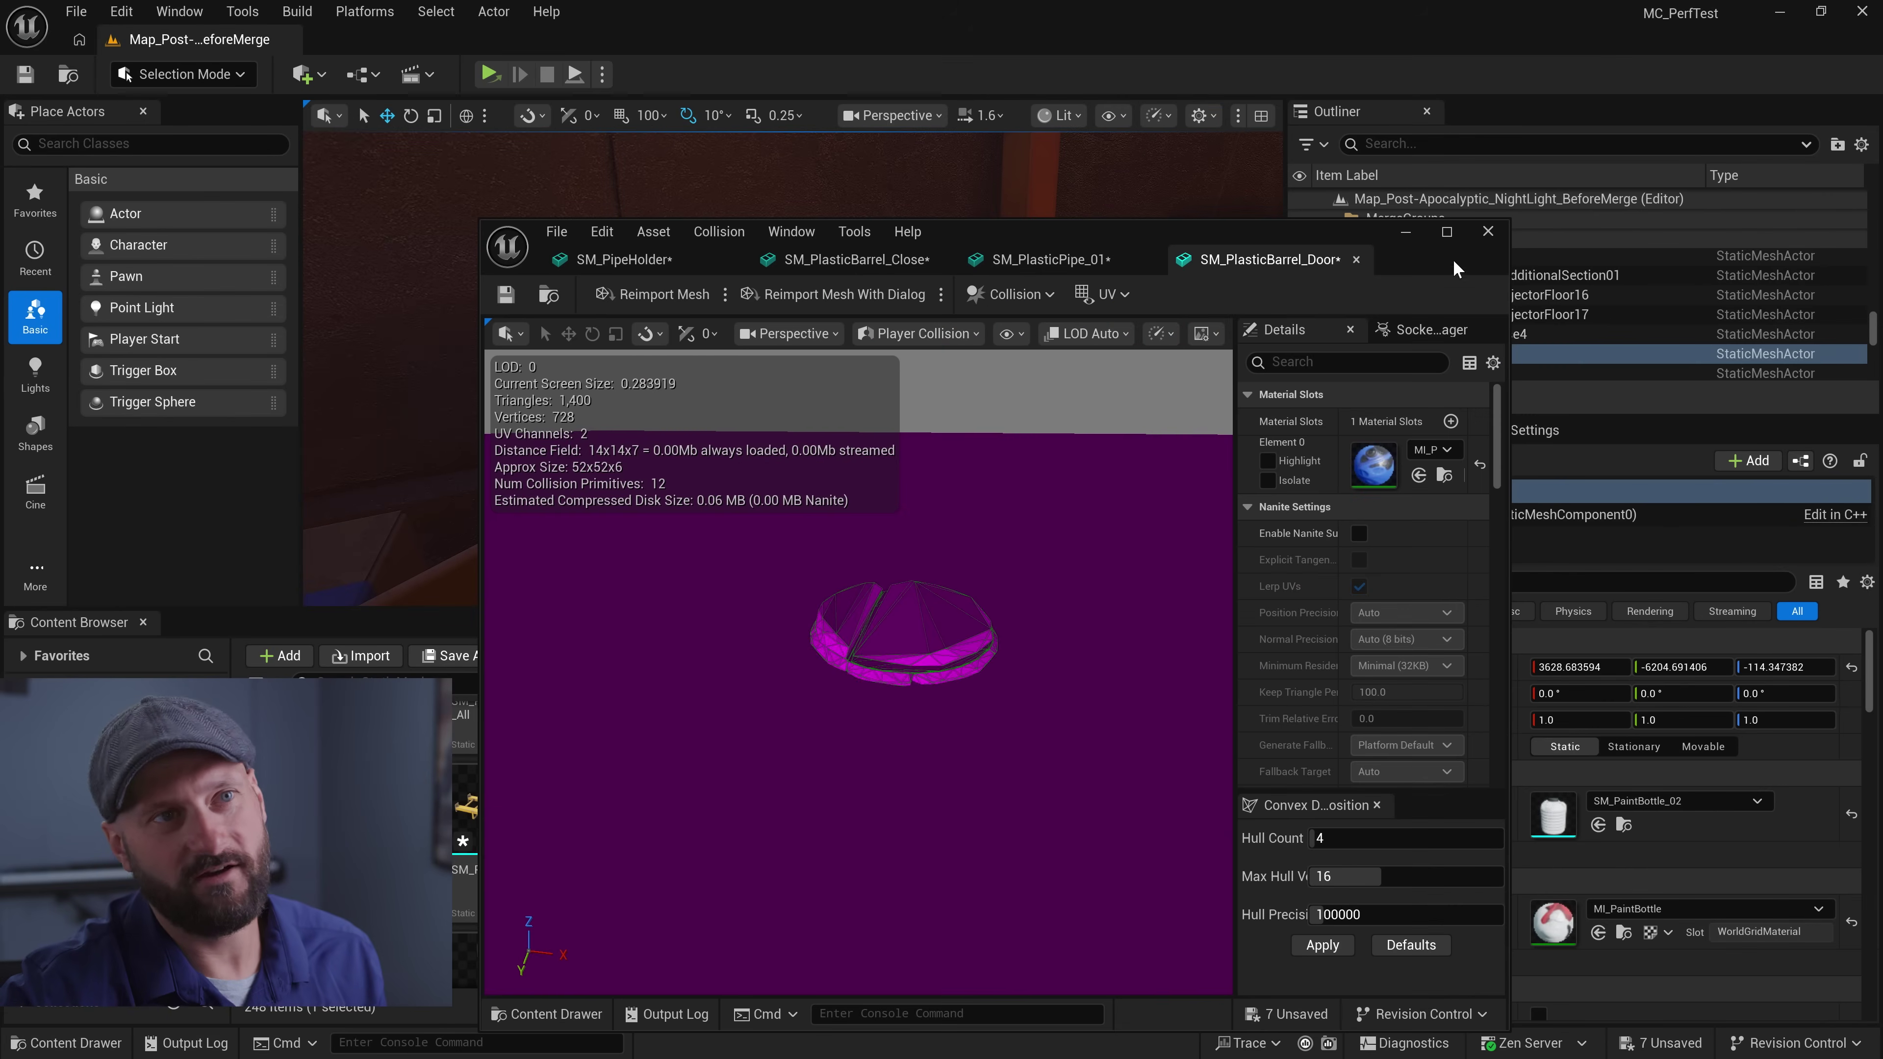
pyautogui.click(1408, 236)
pyautogui.rightClick(691, 809)
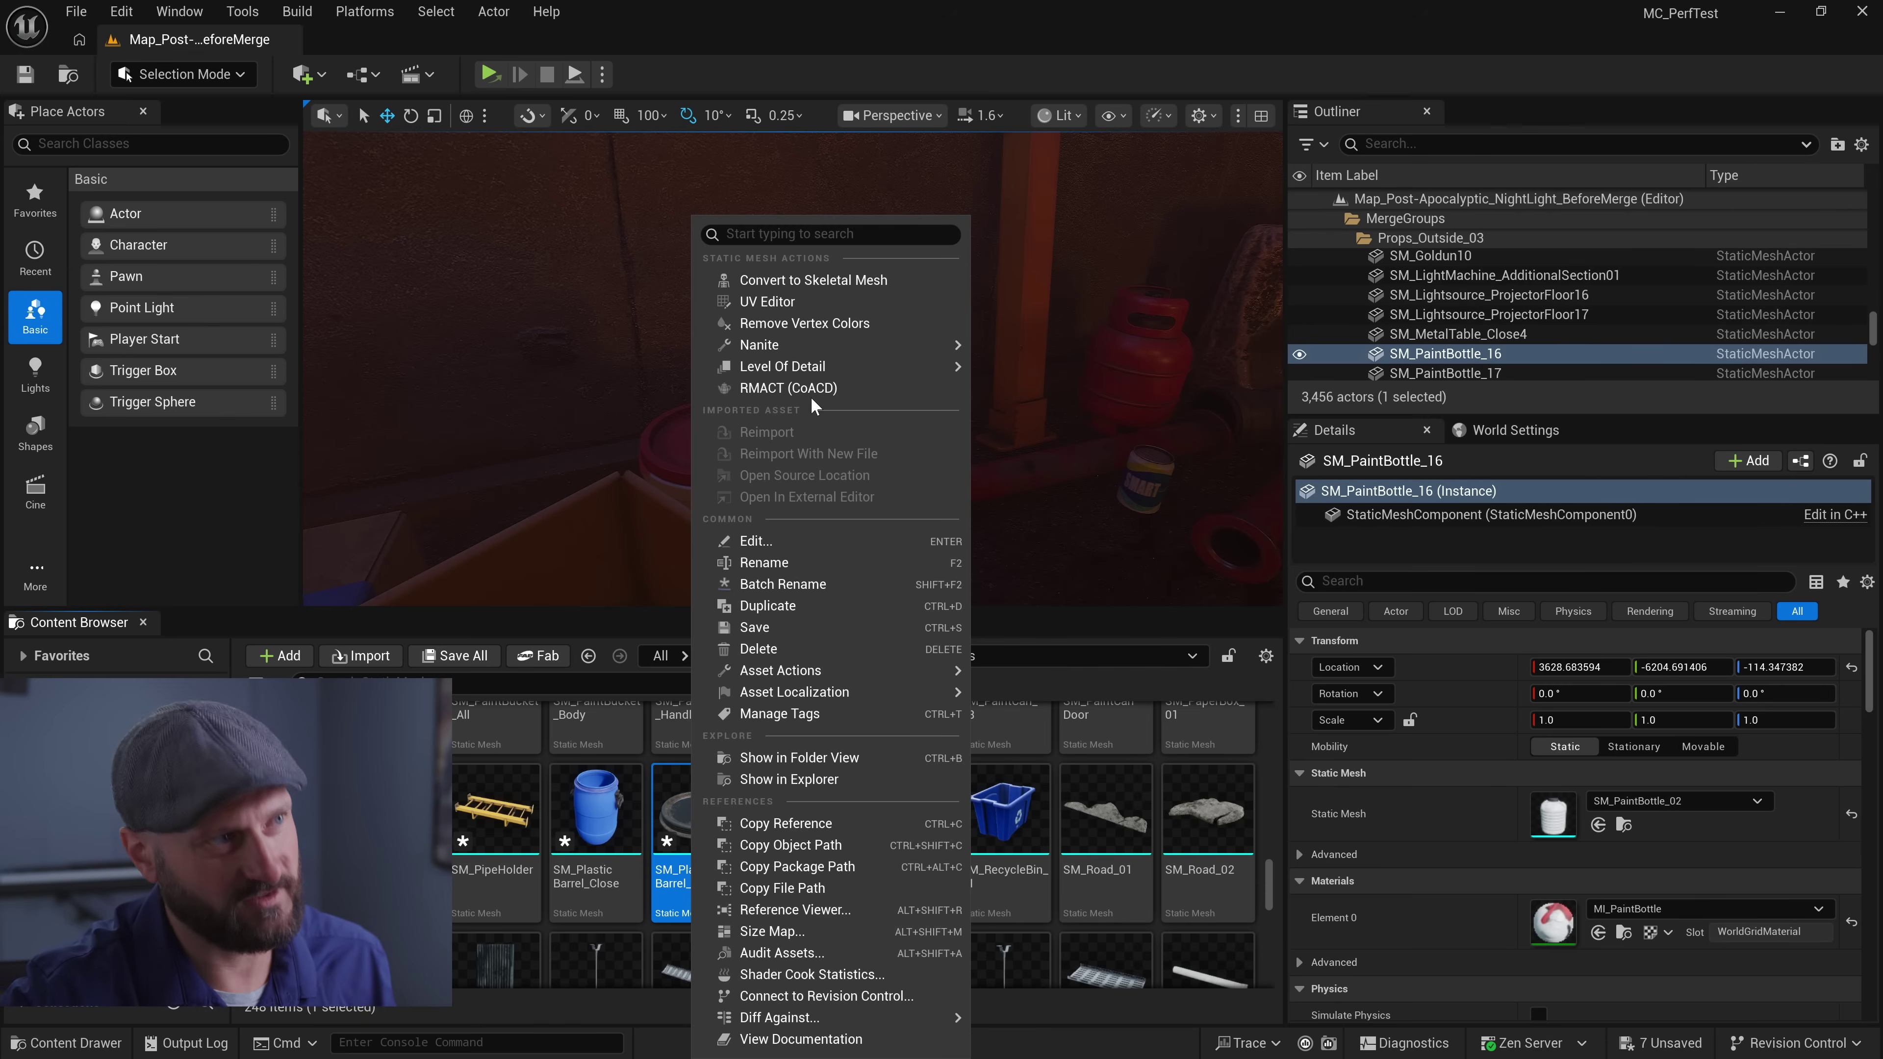
pyautogui.click(811, 389)
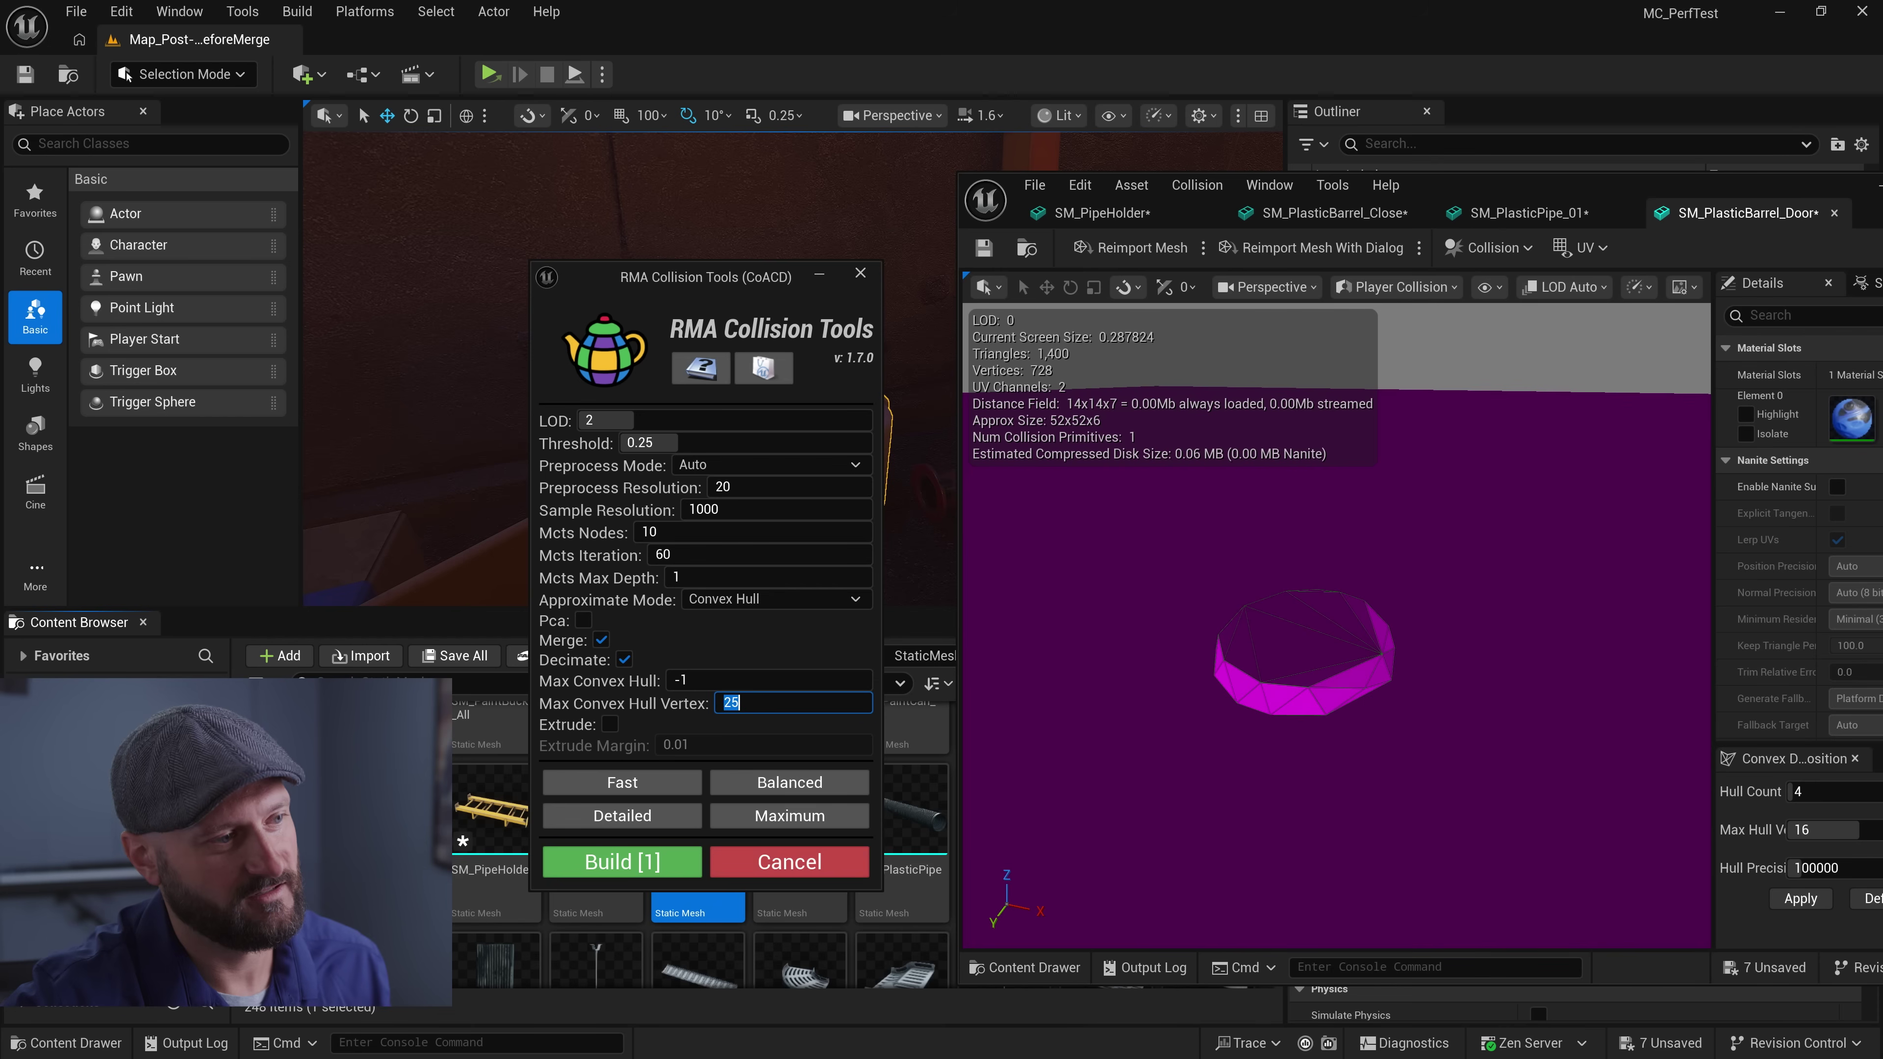
pyautogui.click(578, 862)
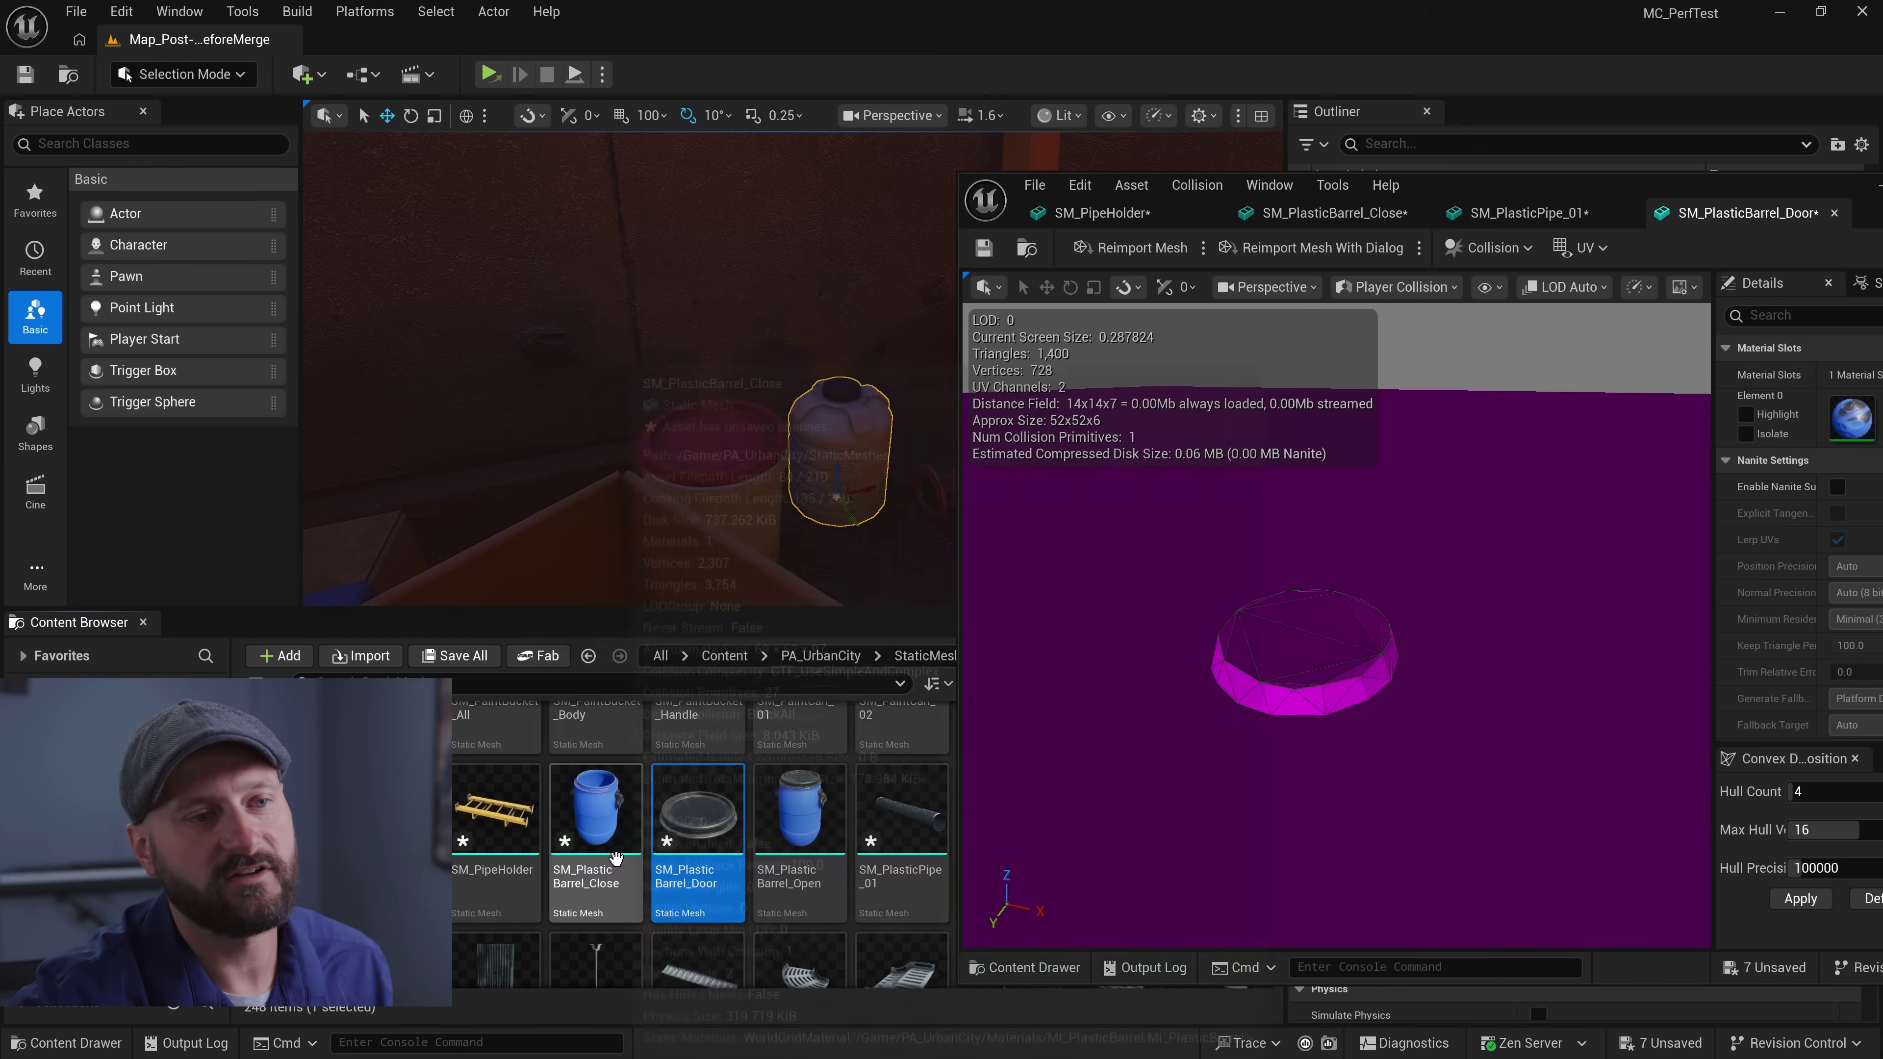
# Inspect the barrel door's rebuilt collision hull and close the mesh editor
pyautogui.moveTo(1422, 726); pyautogui.dragTo(1497, 705)
pyautogui.moveTo(1422, 727); pyautogui.dragTo(1424, 718, button='right')
pyautogui.press('s')
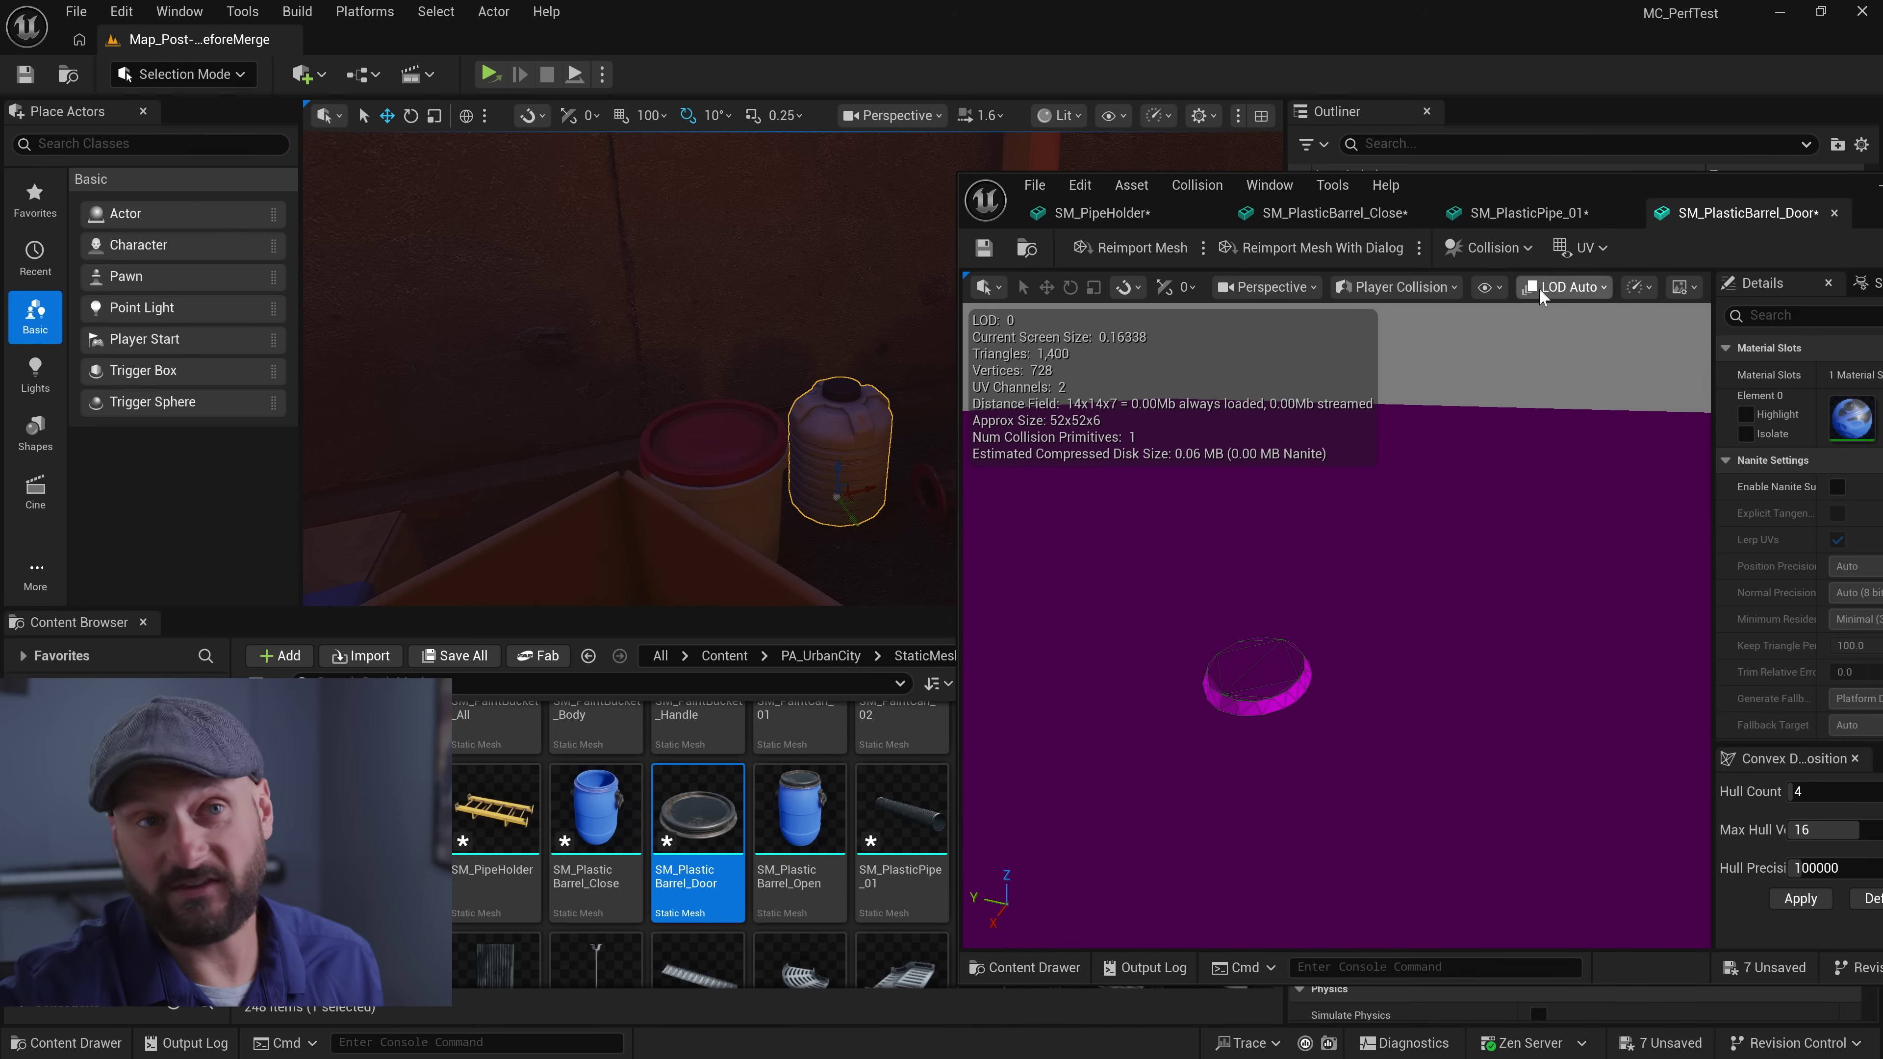
pyautogui.moveTo(1603, 189); pyautogui.dragTo(1363, 206)
pyautogui.click(1483, 218)
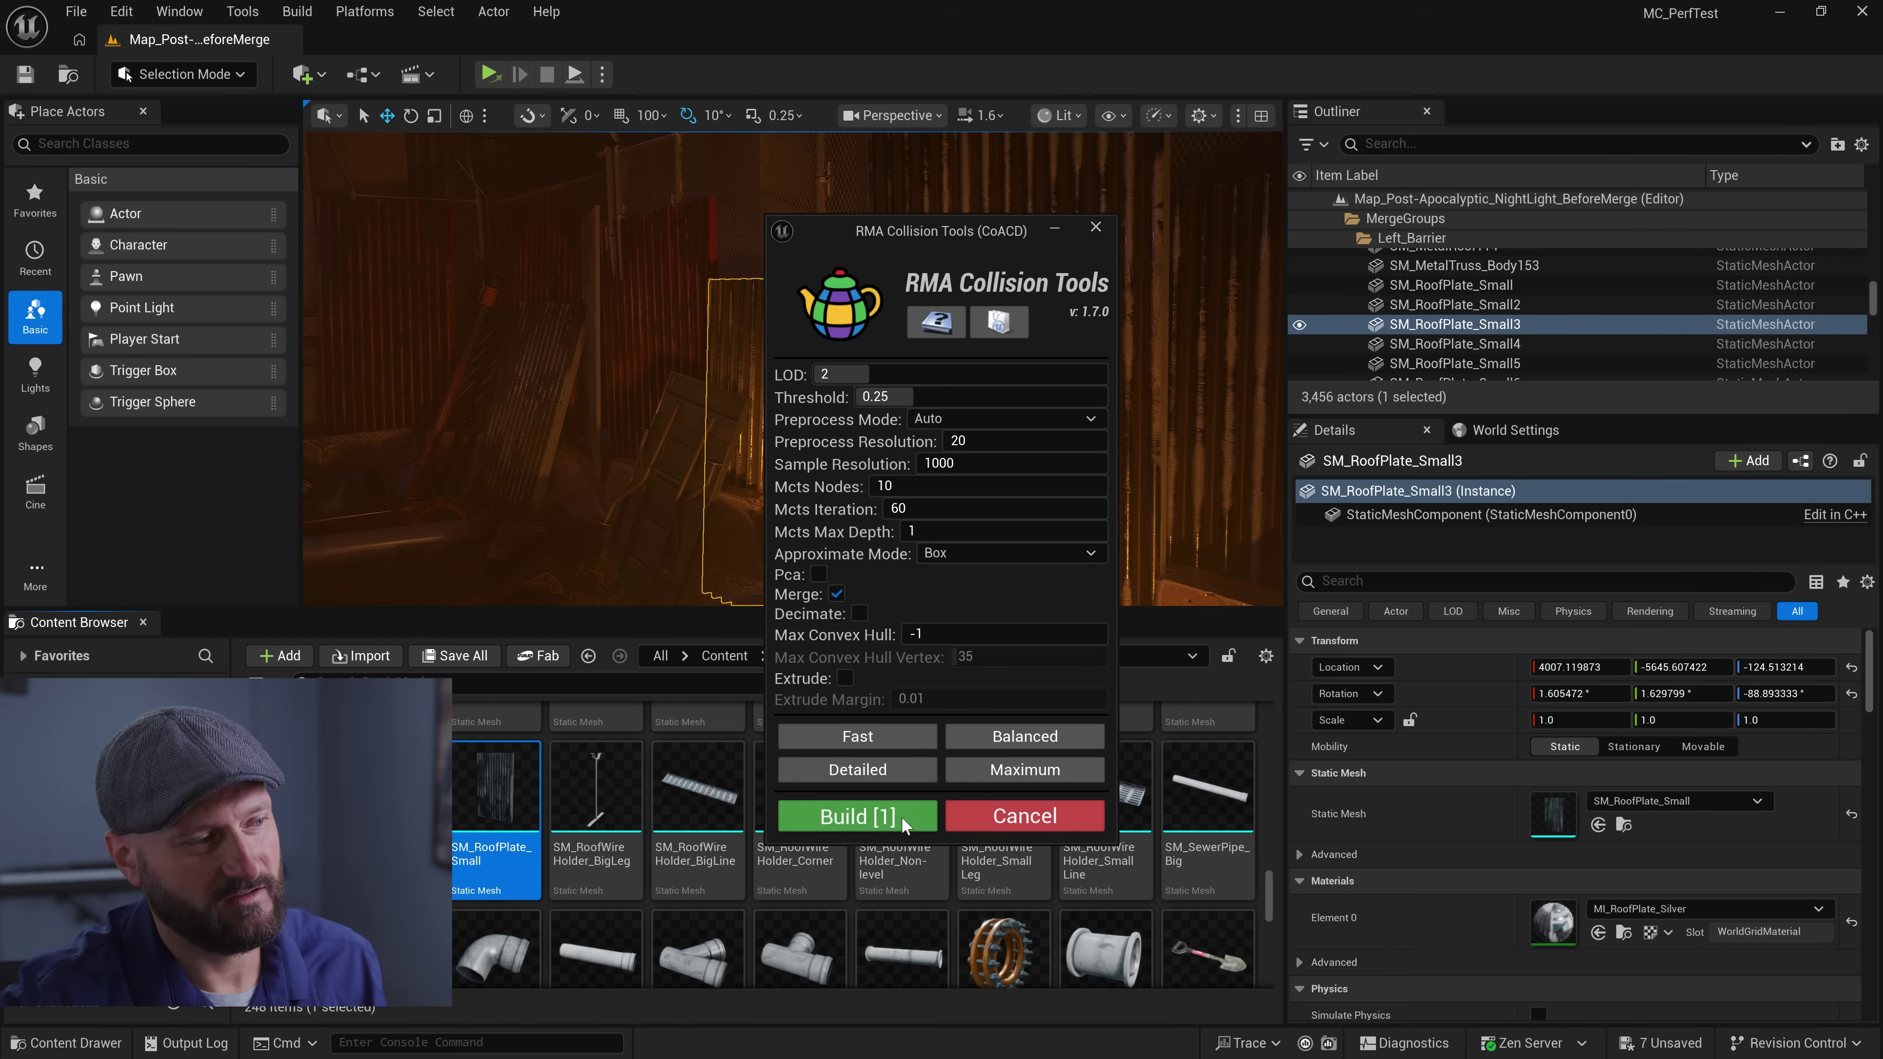
# Build SM_RoofPlate_Small's CoACD collision with LOD 2, threshold 0.25, Box approximation and Decimate off, and open the mesh to check it
pyautogui.click(858, 816)
pyautogui.doubleClick(495, 786)
pyautogui.moveTo(856, 662); pyautogui.dragTo(860, 662, button='right')
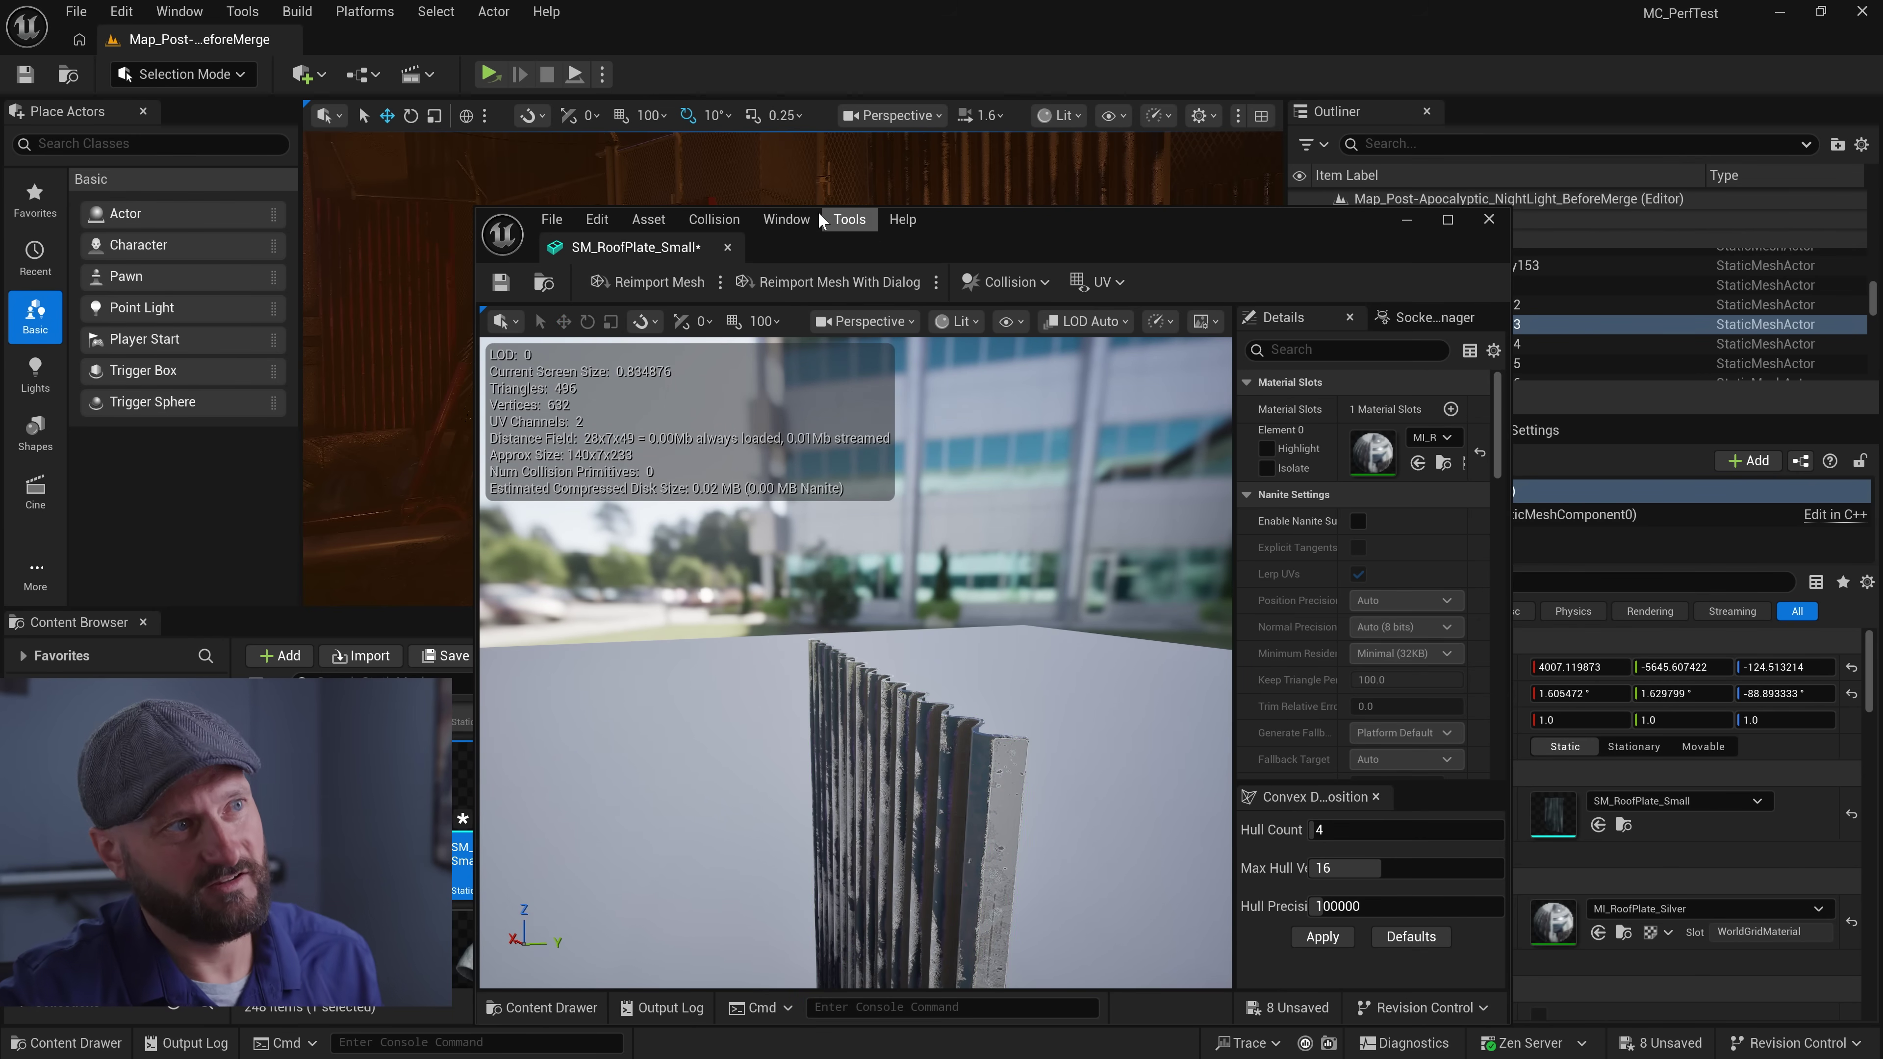
# Add a box simplified collision to SM_RoofPlate_Small and check its fit around the corrugated plate
pyautogui.click(736, 221)
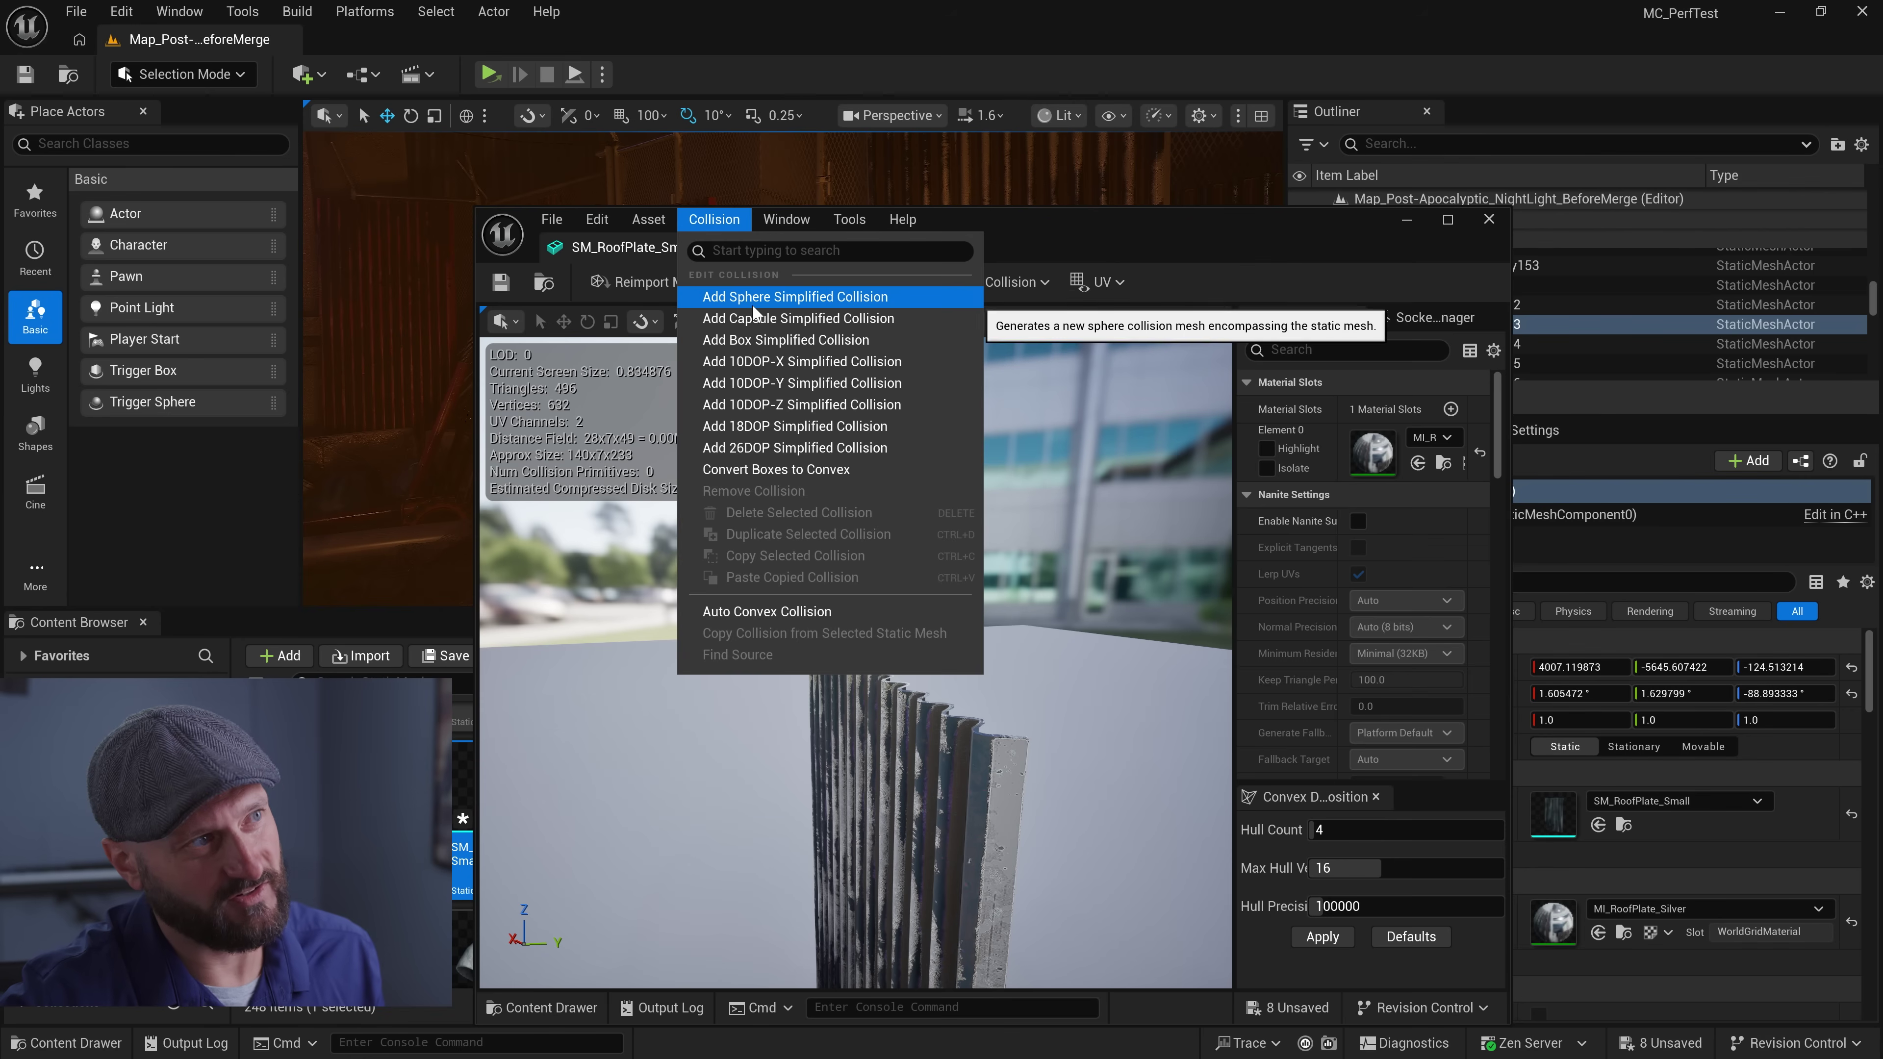
pyautogui.click(763, 338)
pyautogui.moveTo(852, 660); pyautogui.dragTo(741, 660)
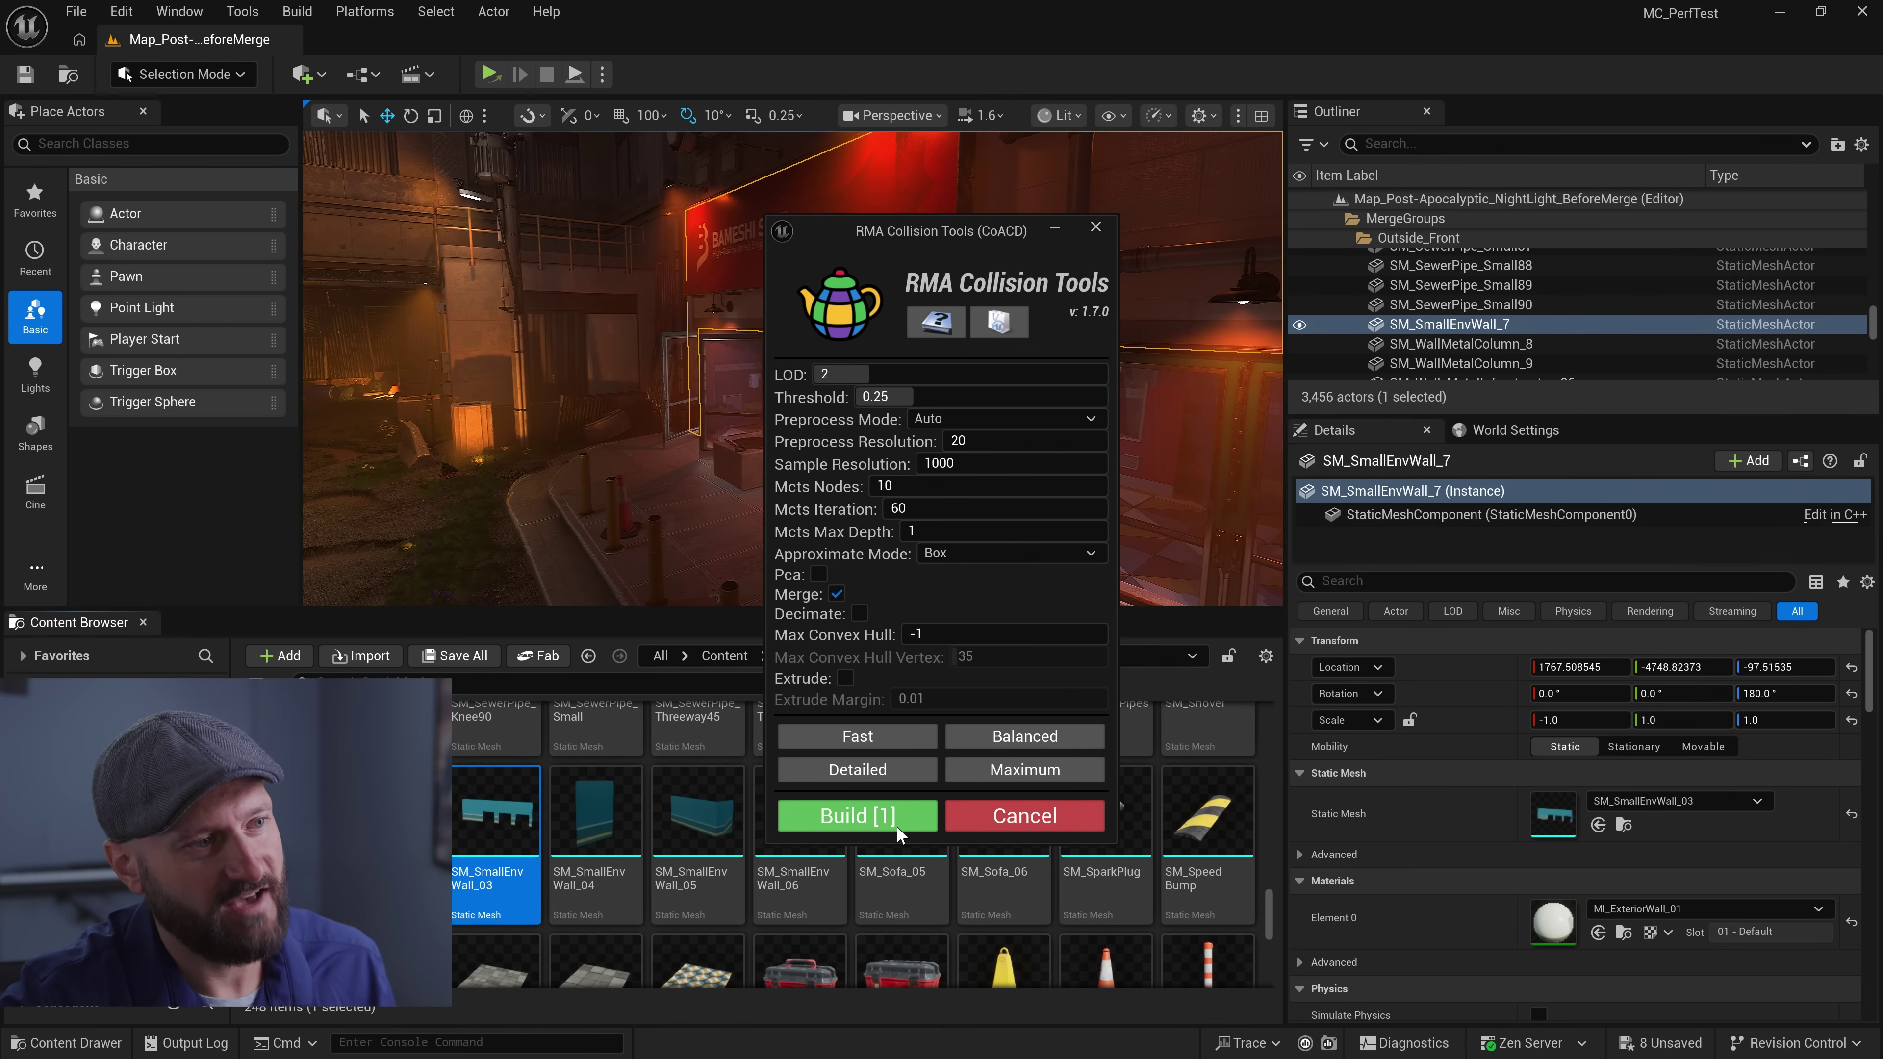
# Build SM_SmallEnvWall_03's CoACD collision with LOD 2, threshold 0.25 and Box approximation, and check it in the mesh editor
pyautogui.click(857, 816)
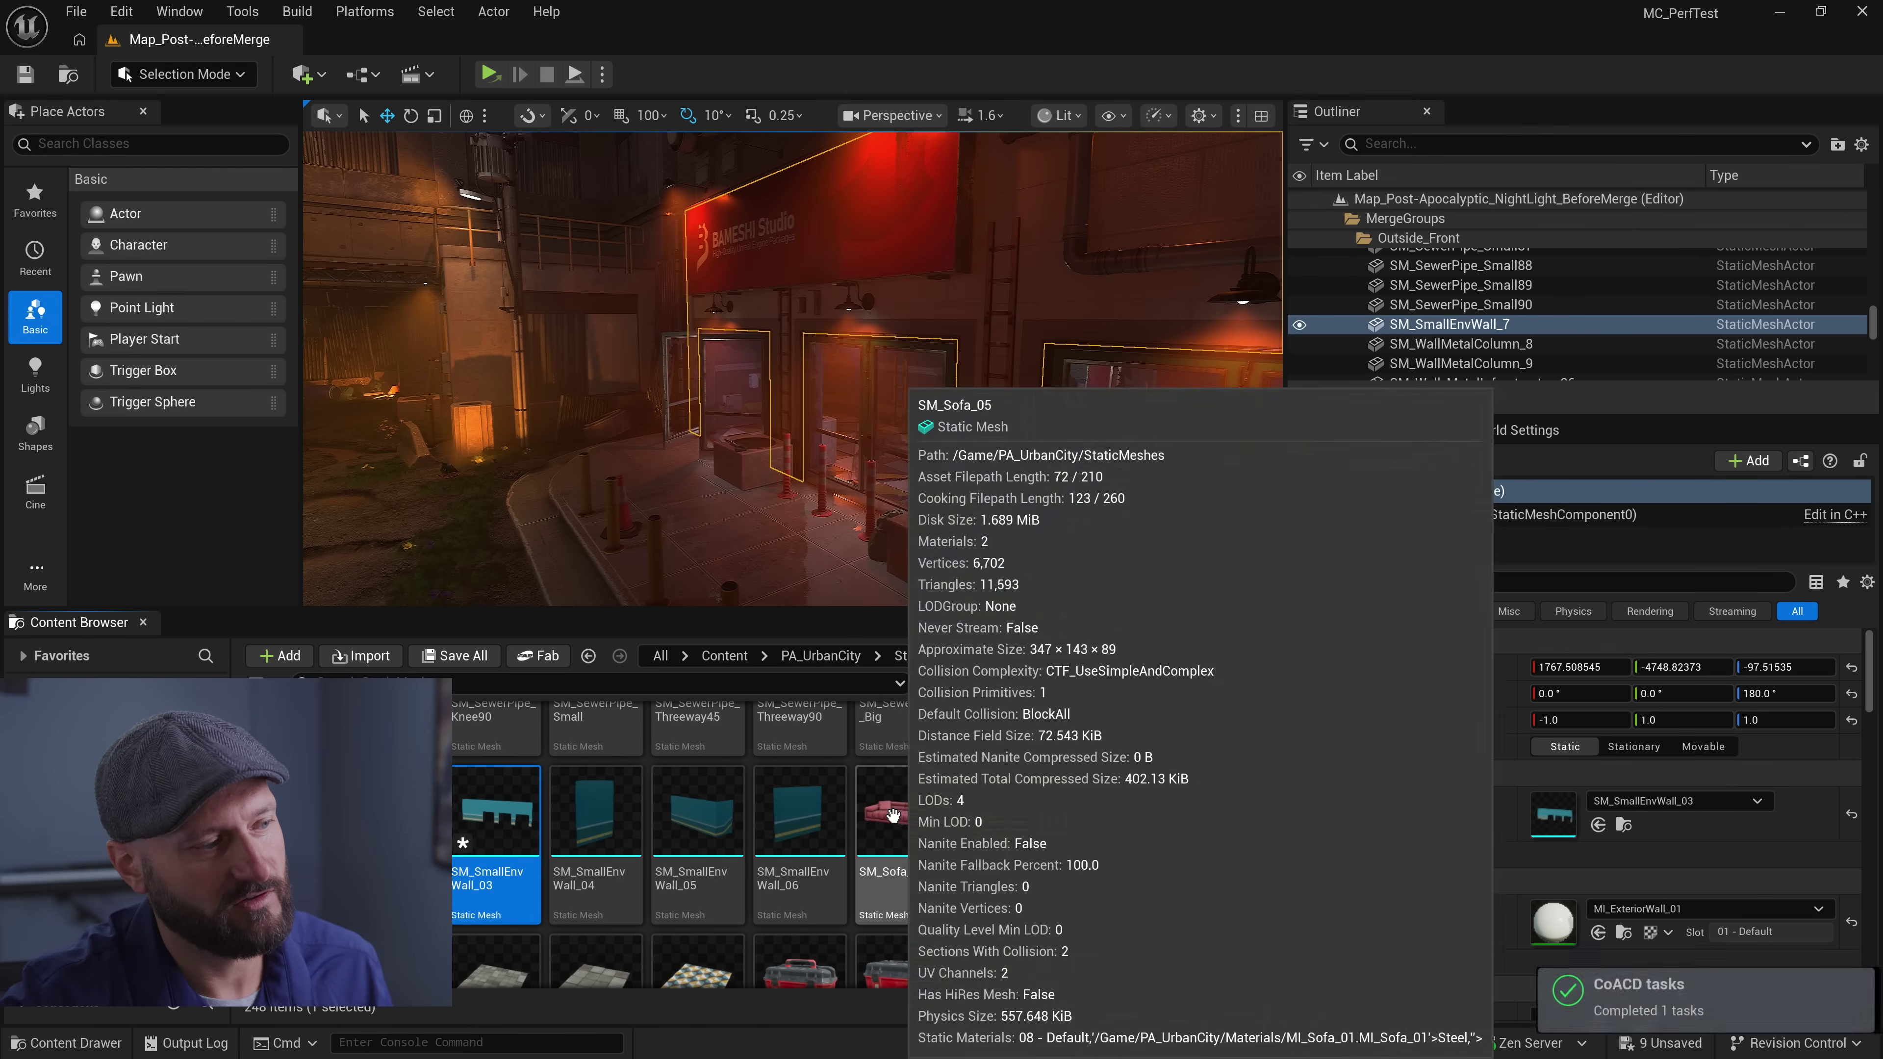
pyautogui.doubleClick(496, 816)
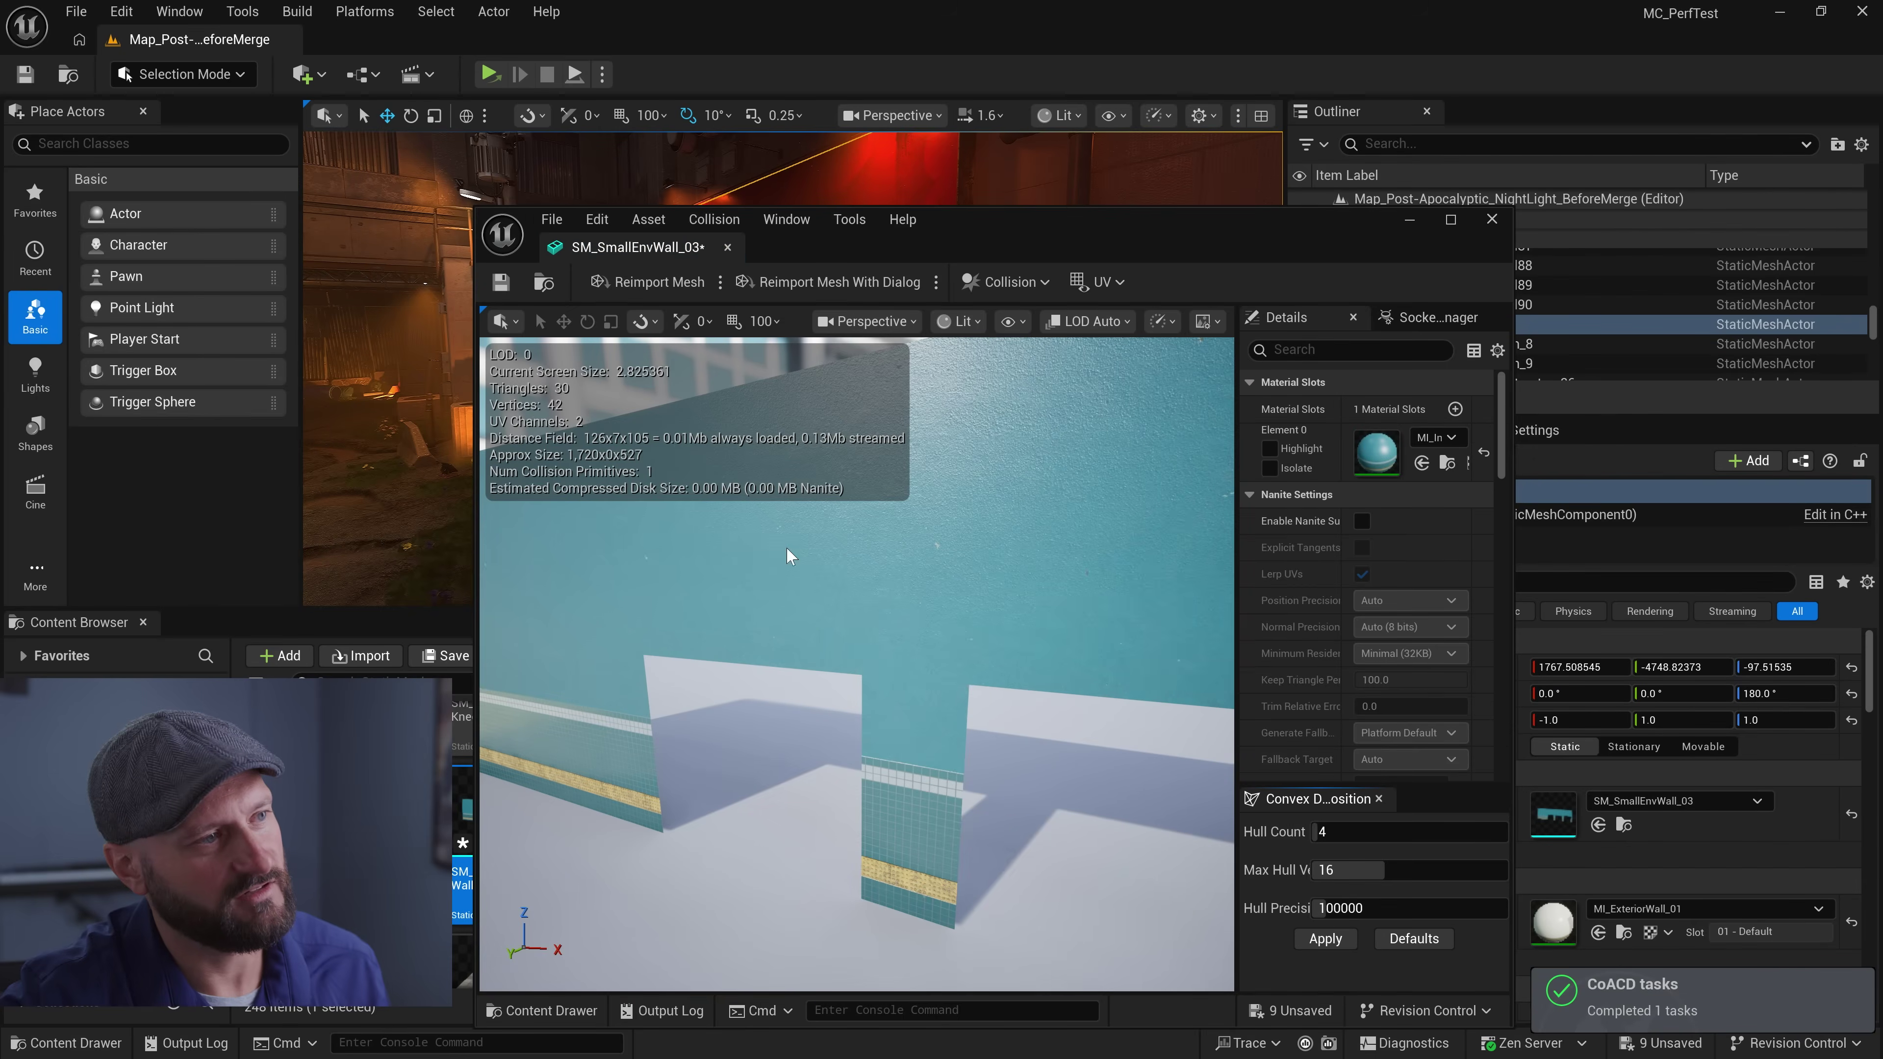
pyautogui.hotkey('alt', 'c')
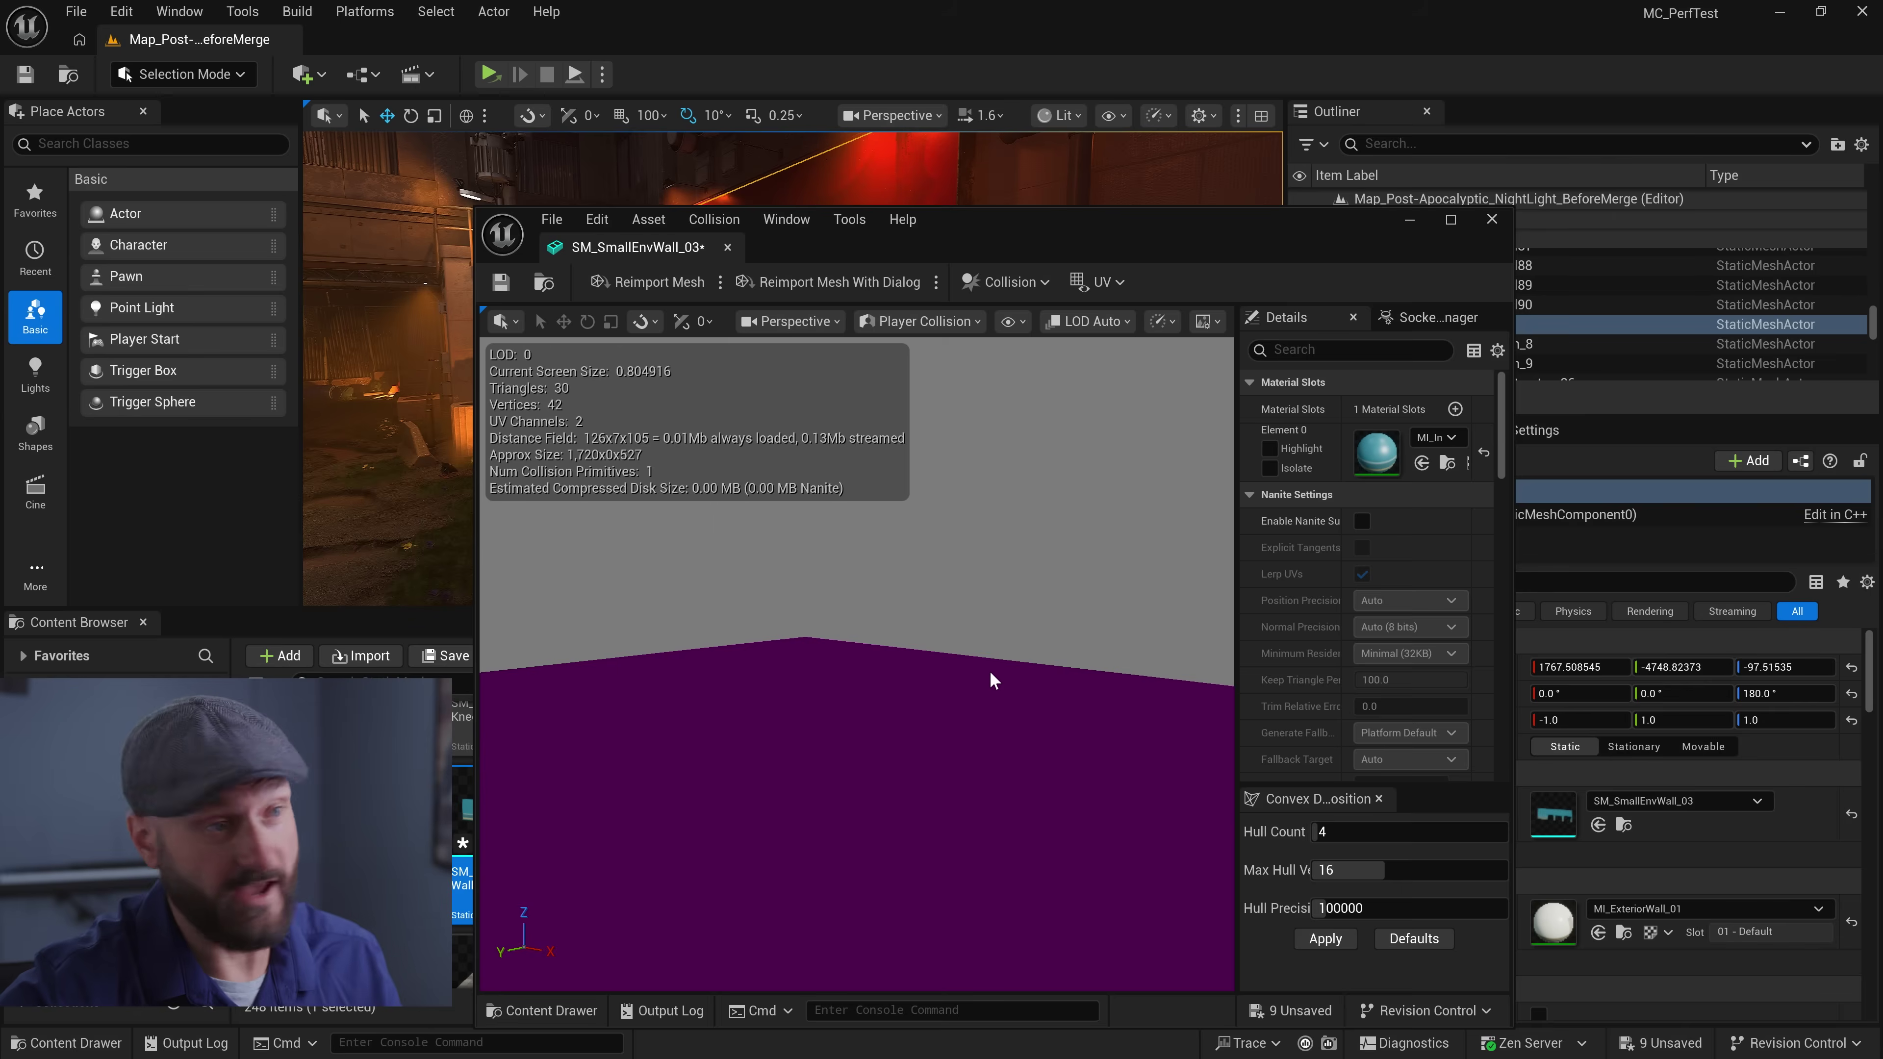
pyautogui.hotkey('alt', '4')
pyautogui.moveTo(895, 640); pyautogui.dragTo(875, 519, button='right')
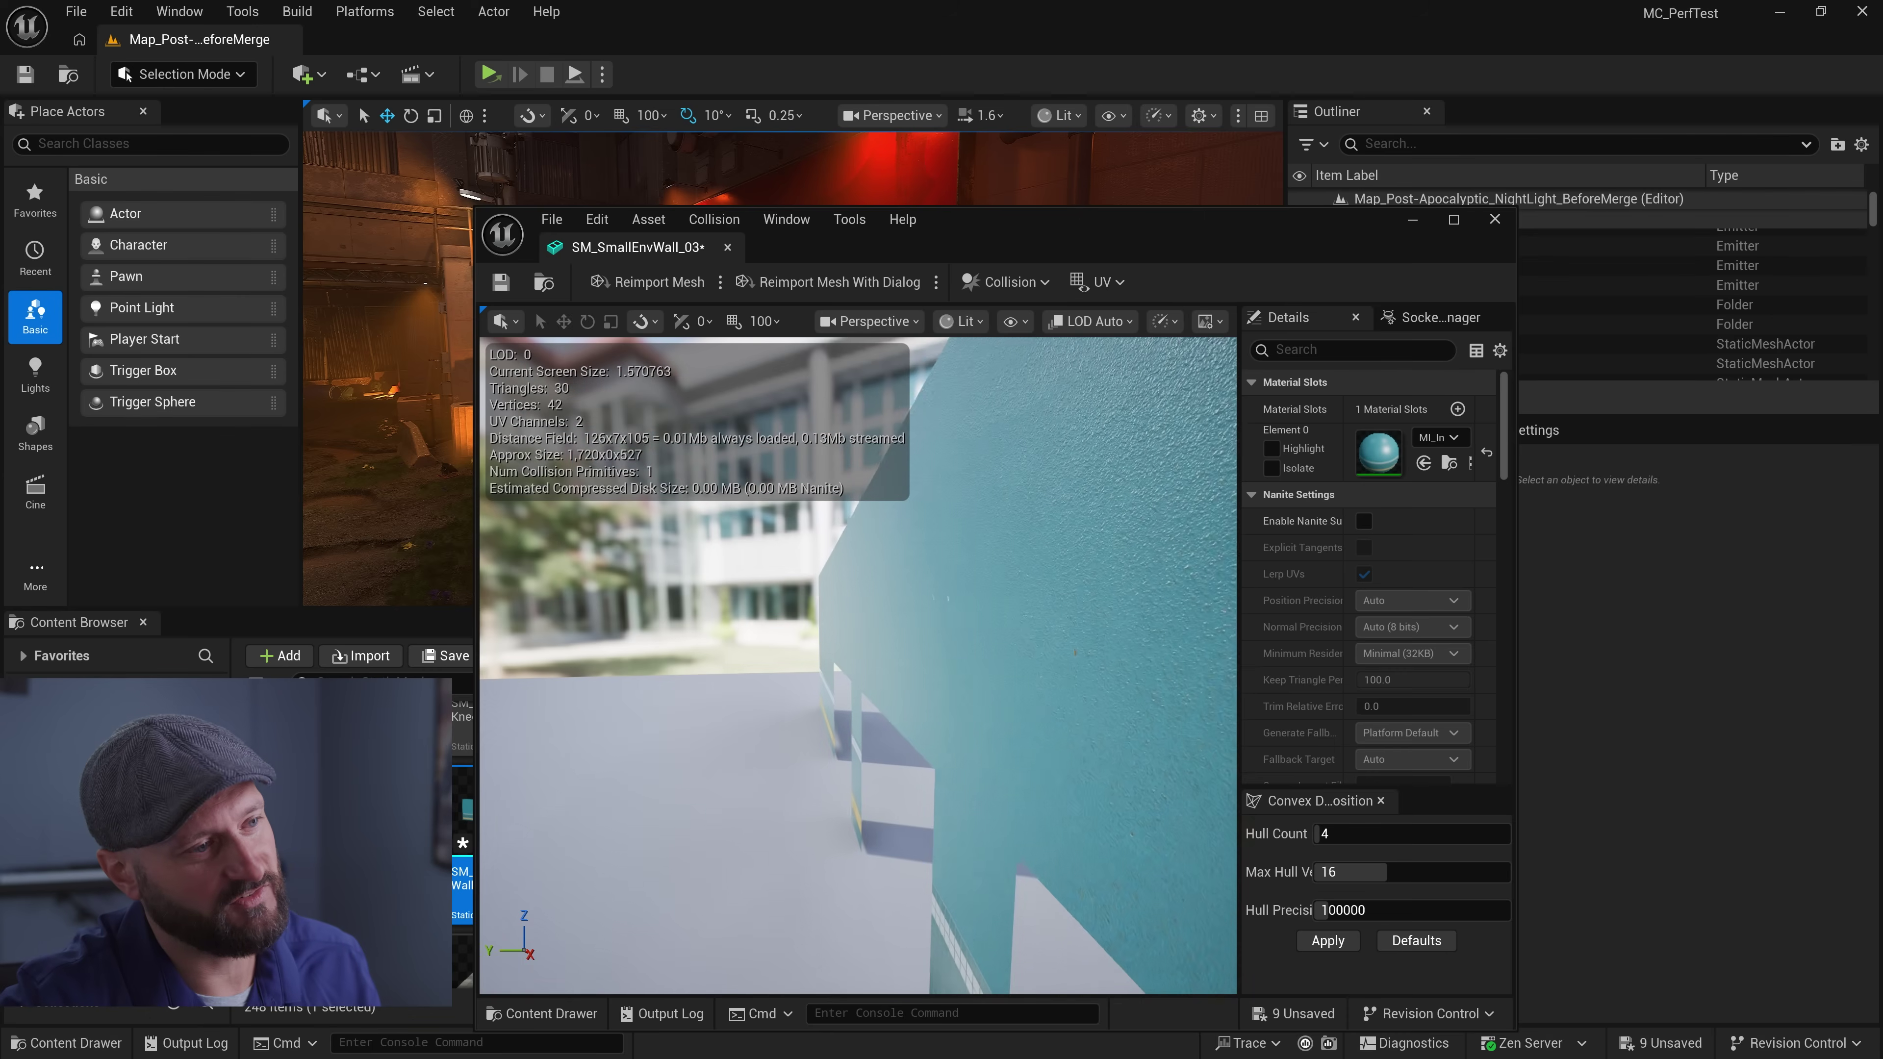
pyautogui.hotkey('alt', '2')
pyautogui.hotkey('alt', '4')
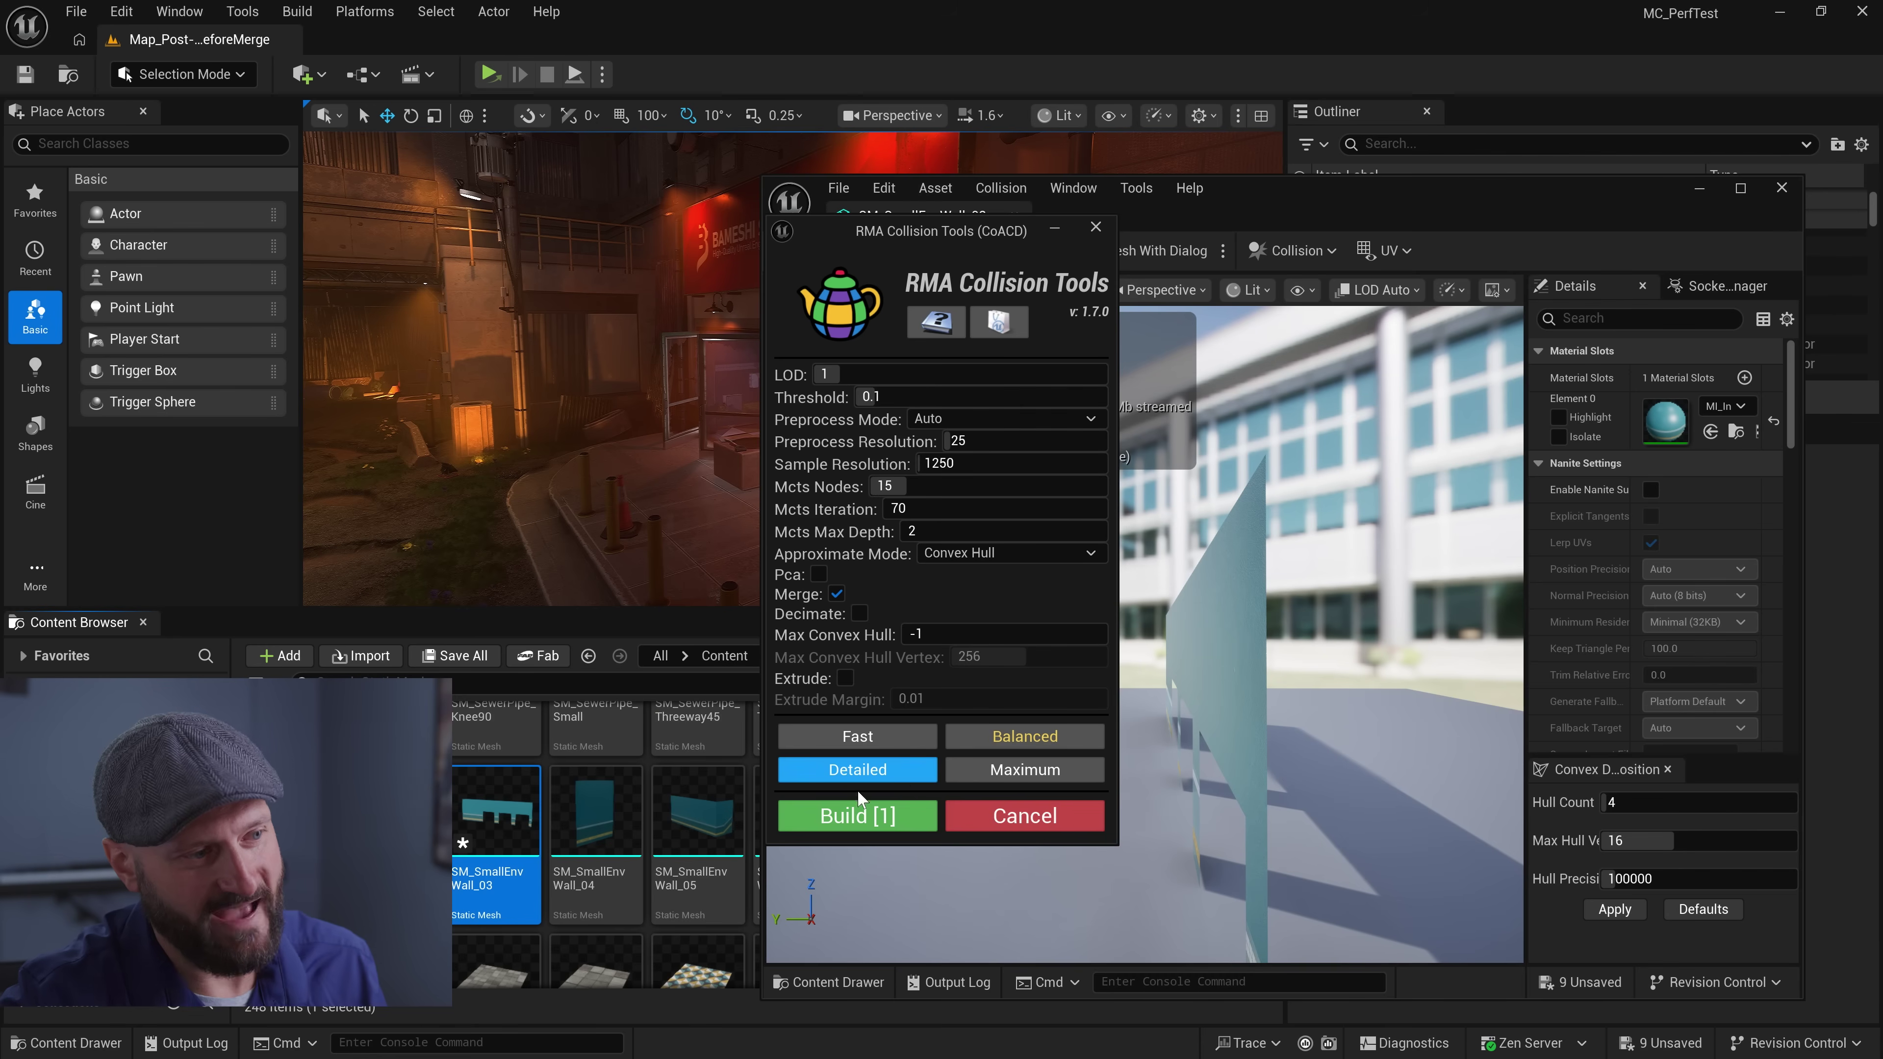
# Rebuild SM_SmallEnvWall_03's collision with the Detailed preset and Decimate off, and inspect the hulls in Player Collision view
pyautogui.click(859, 808)
pyautogui.moveTo(1079, 756); pyautogui.dragTo(1123, 496, button='right')
pyautogui.hotkey('alt', 'c')
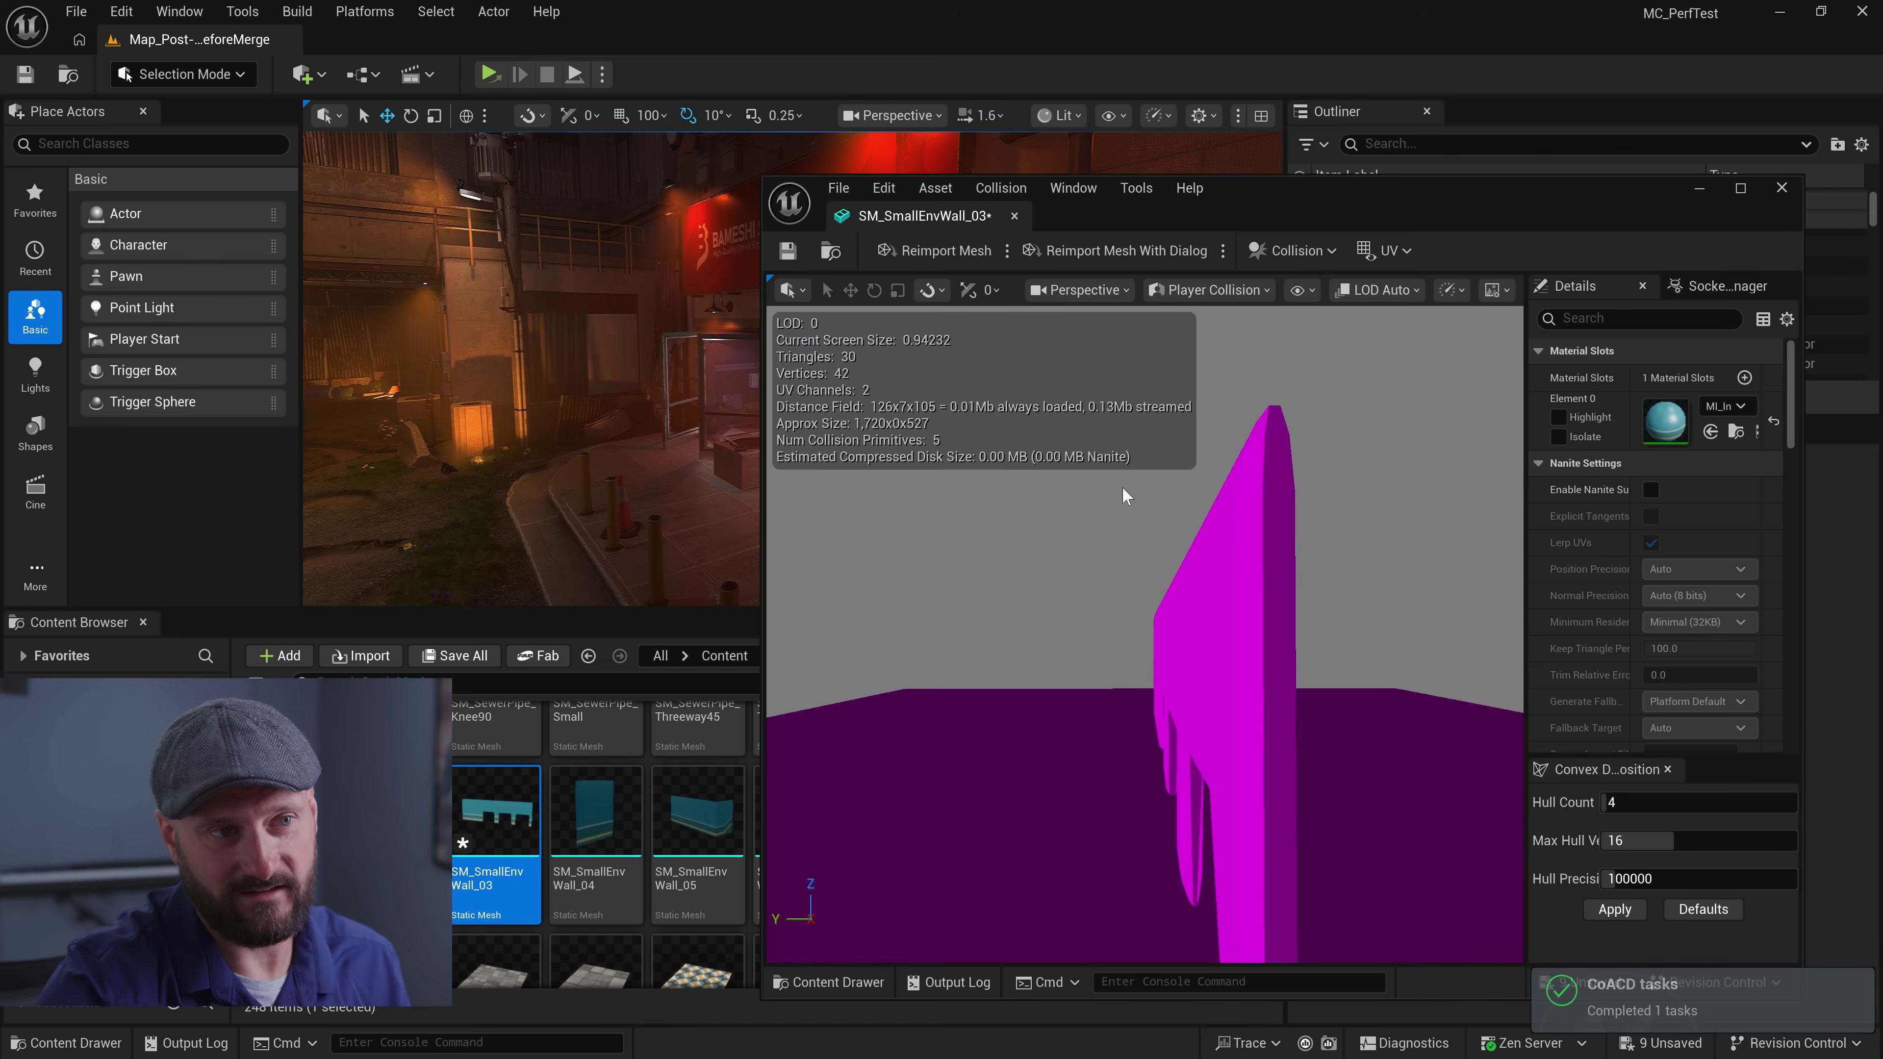
pyautogui.keyDown('alt'); pyautogui.moveTo(1122, 487); pyautogui.dragTo(1171, 588); pyautogui.keyUp('alt')
pyautogui.hotkey('alt', '3')
pyautogui.hotkey('alt', 'c')
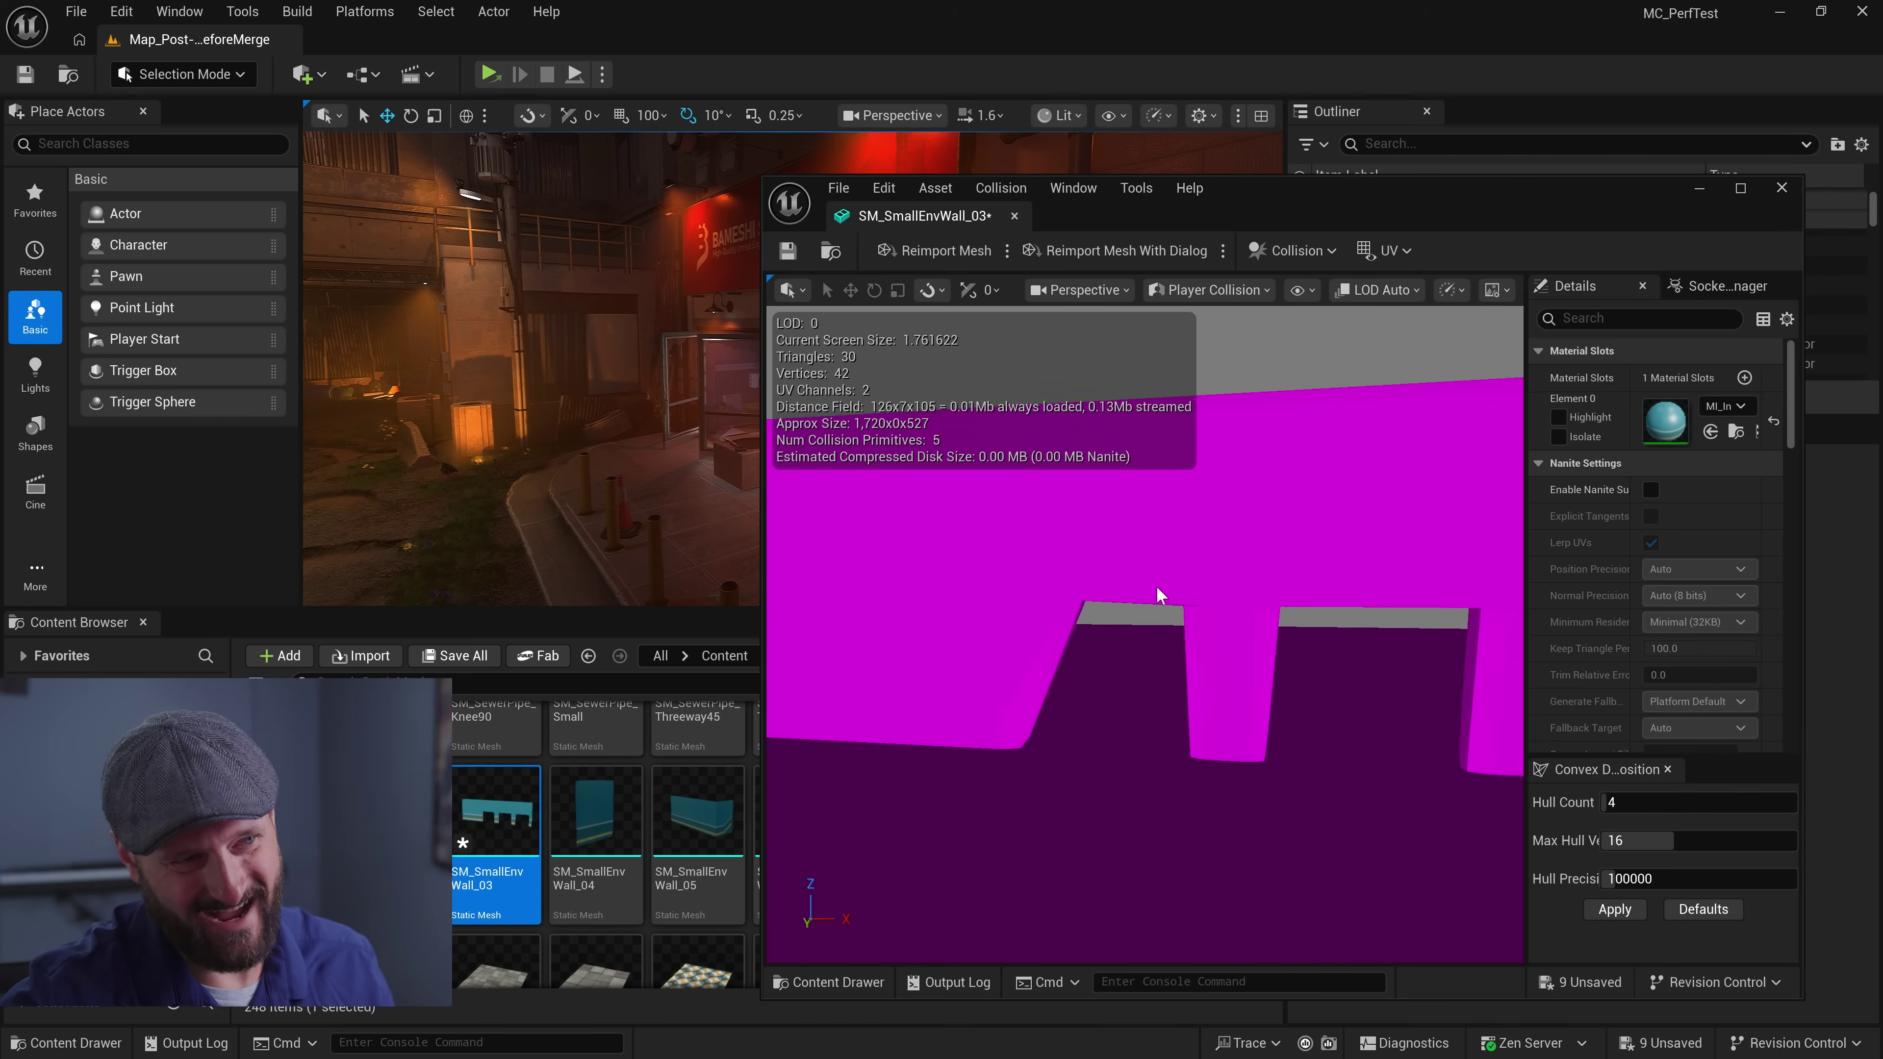
# Overlay the simple collision on the unlit wall mesh and examine how the hulls follow the openings and pillars
pyautogui.hotkey('alt', '3')
pyautogui.hotkey('alt', 'c')
pyautogui.hotkey('alt', '3')
pyautogui.click(1309, 292)
pyautogui.click(1331, 650)
pyautogui.keyDown('alt'); pyautogui.moveTo(1331, 655); pyautogui.dragTo(1351, 638); pyautogui.keyUp('alt')
pyautogui.moveTo(1350, 638); pyautogui.dragTo(1351, 598, button='right')
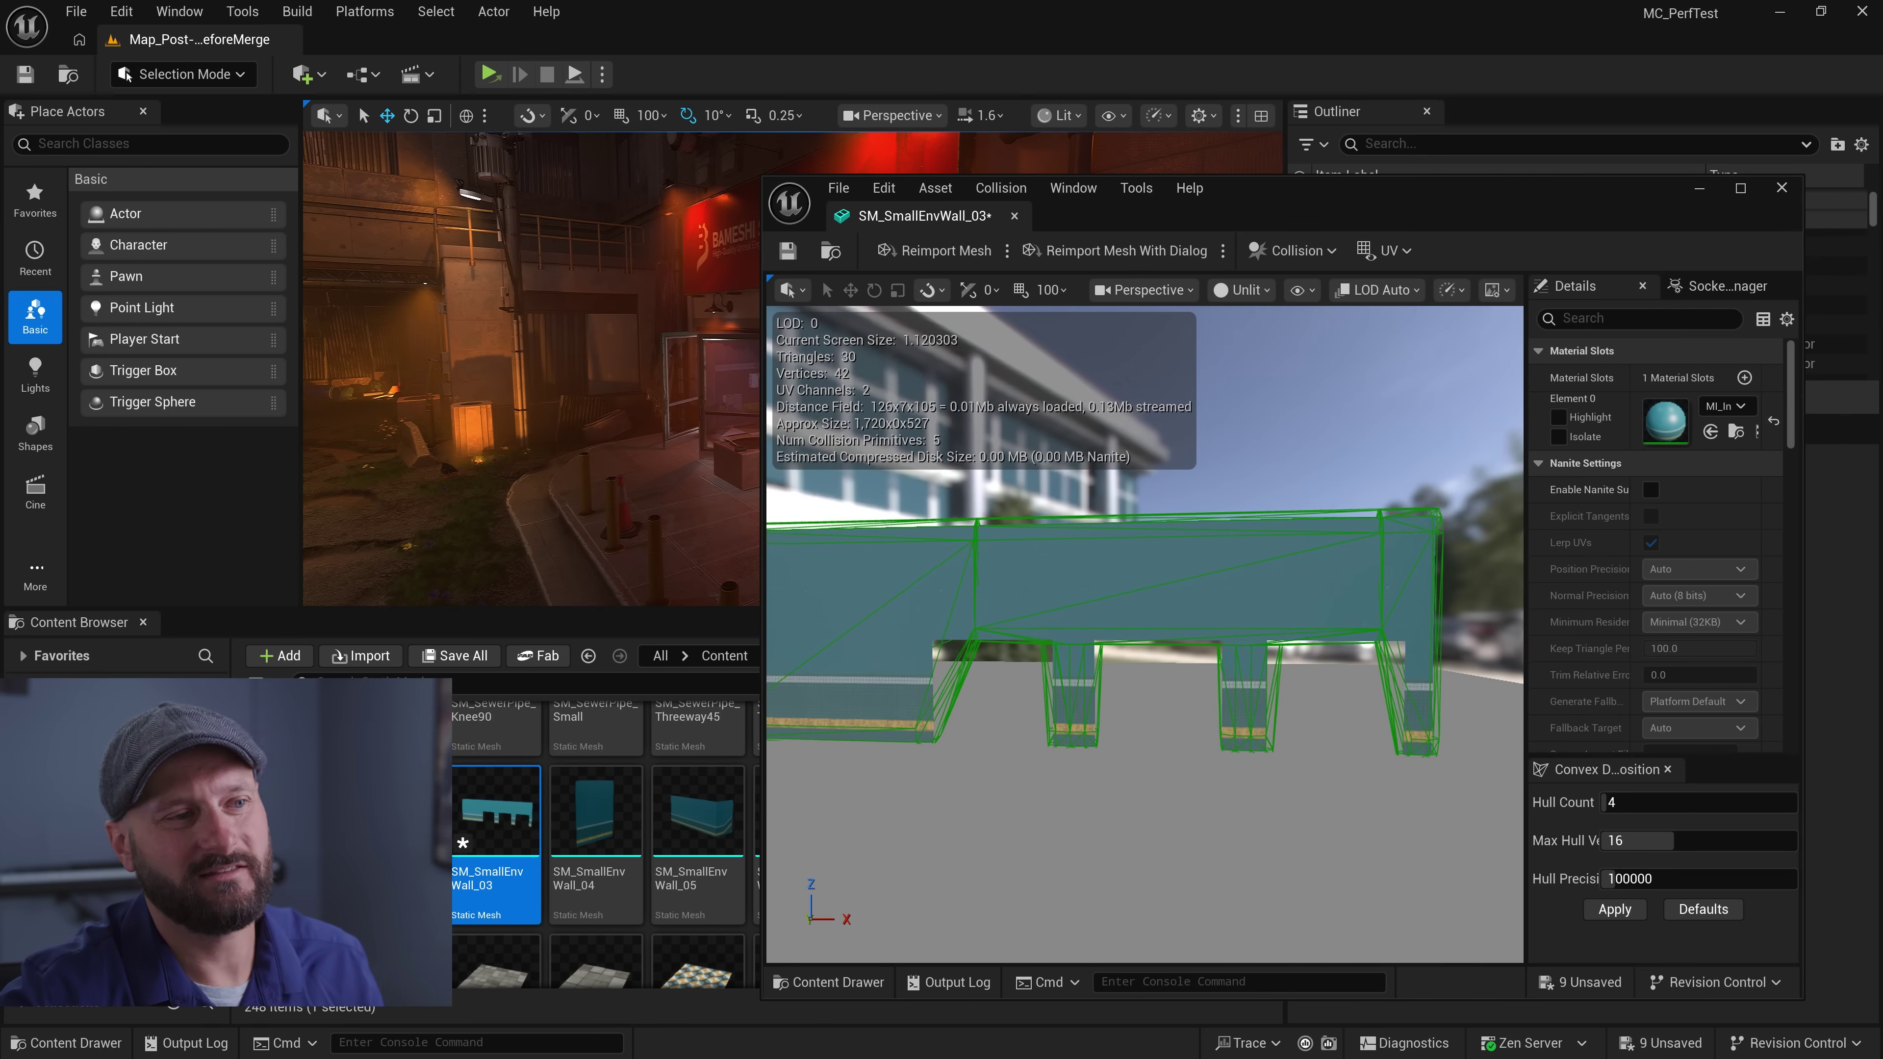
# Build the wall's CoACD collision again with the Detailed preset at threshold 0.1 and examine the hulls around an opening
pyautogui.rightClick(494, 818)
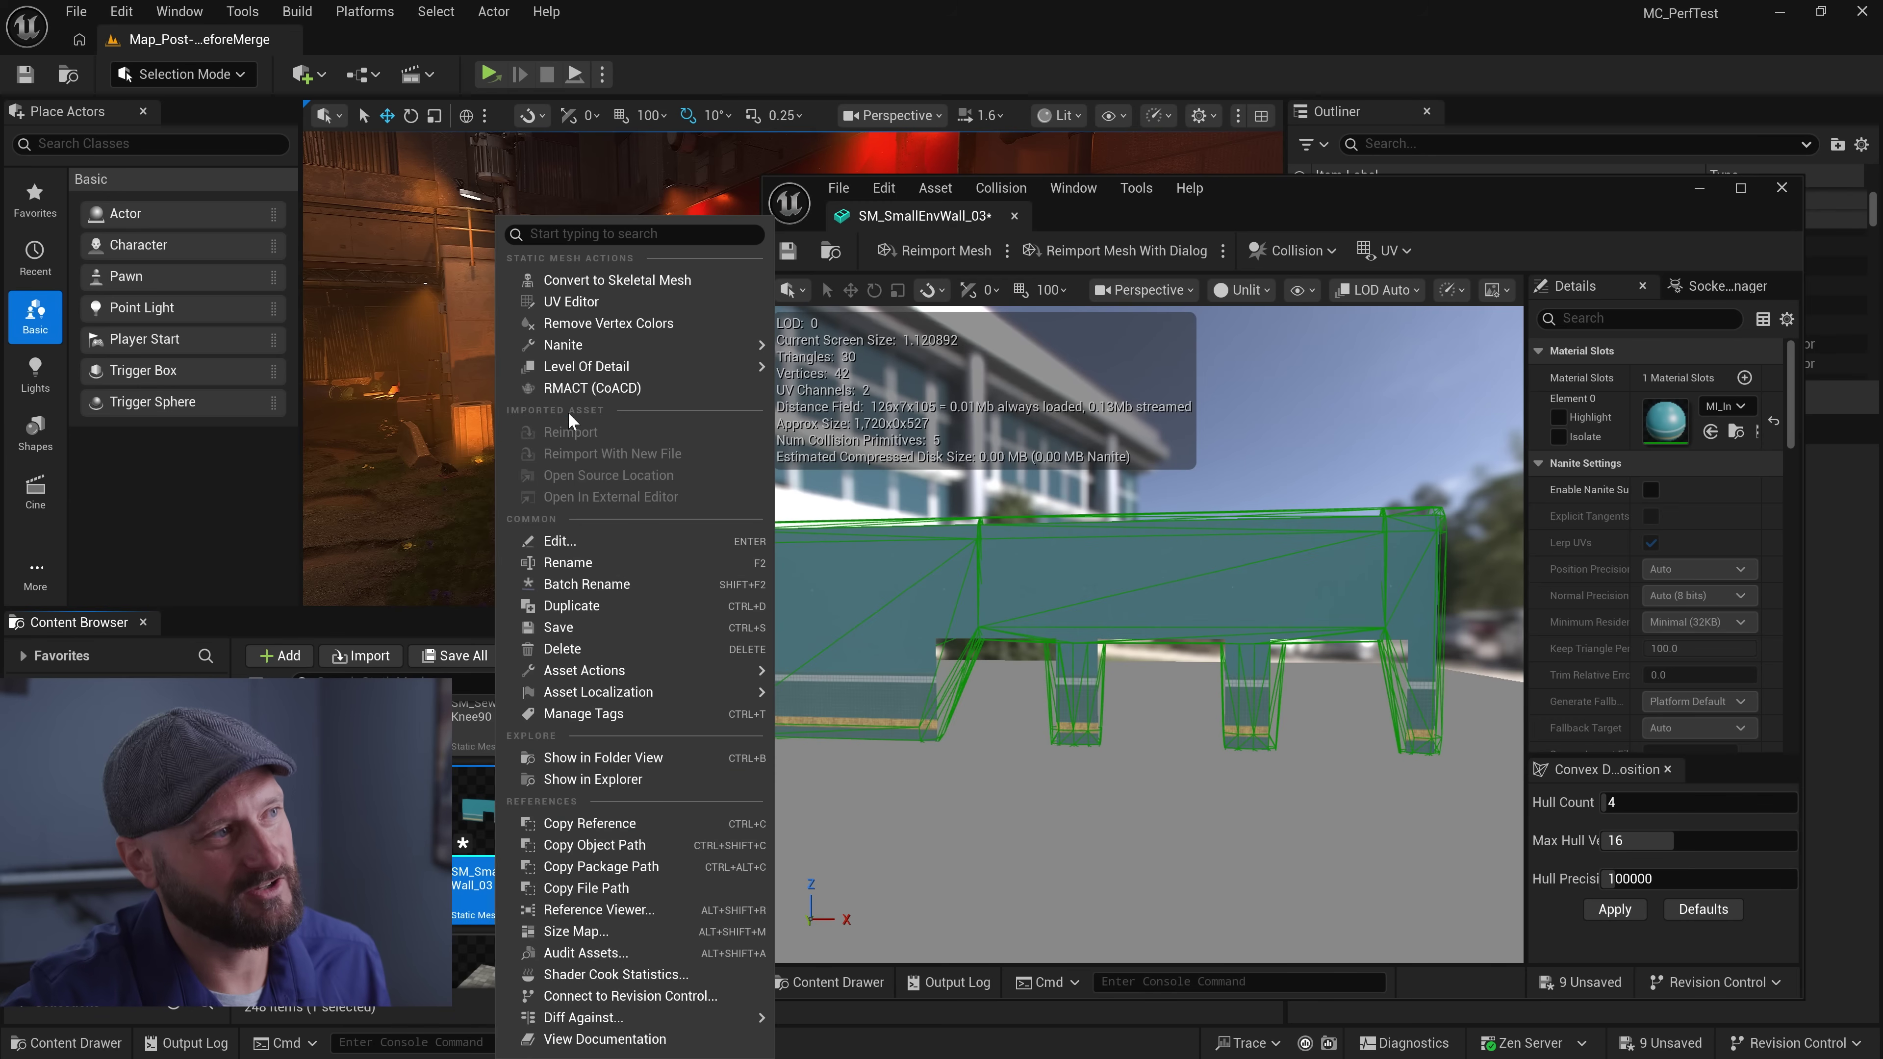
pyautogui.click(585, 388)
pyautogui.click(889, 771)
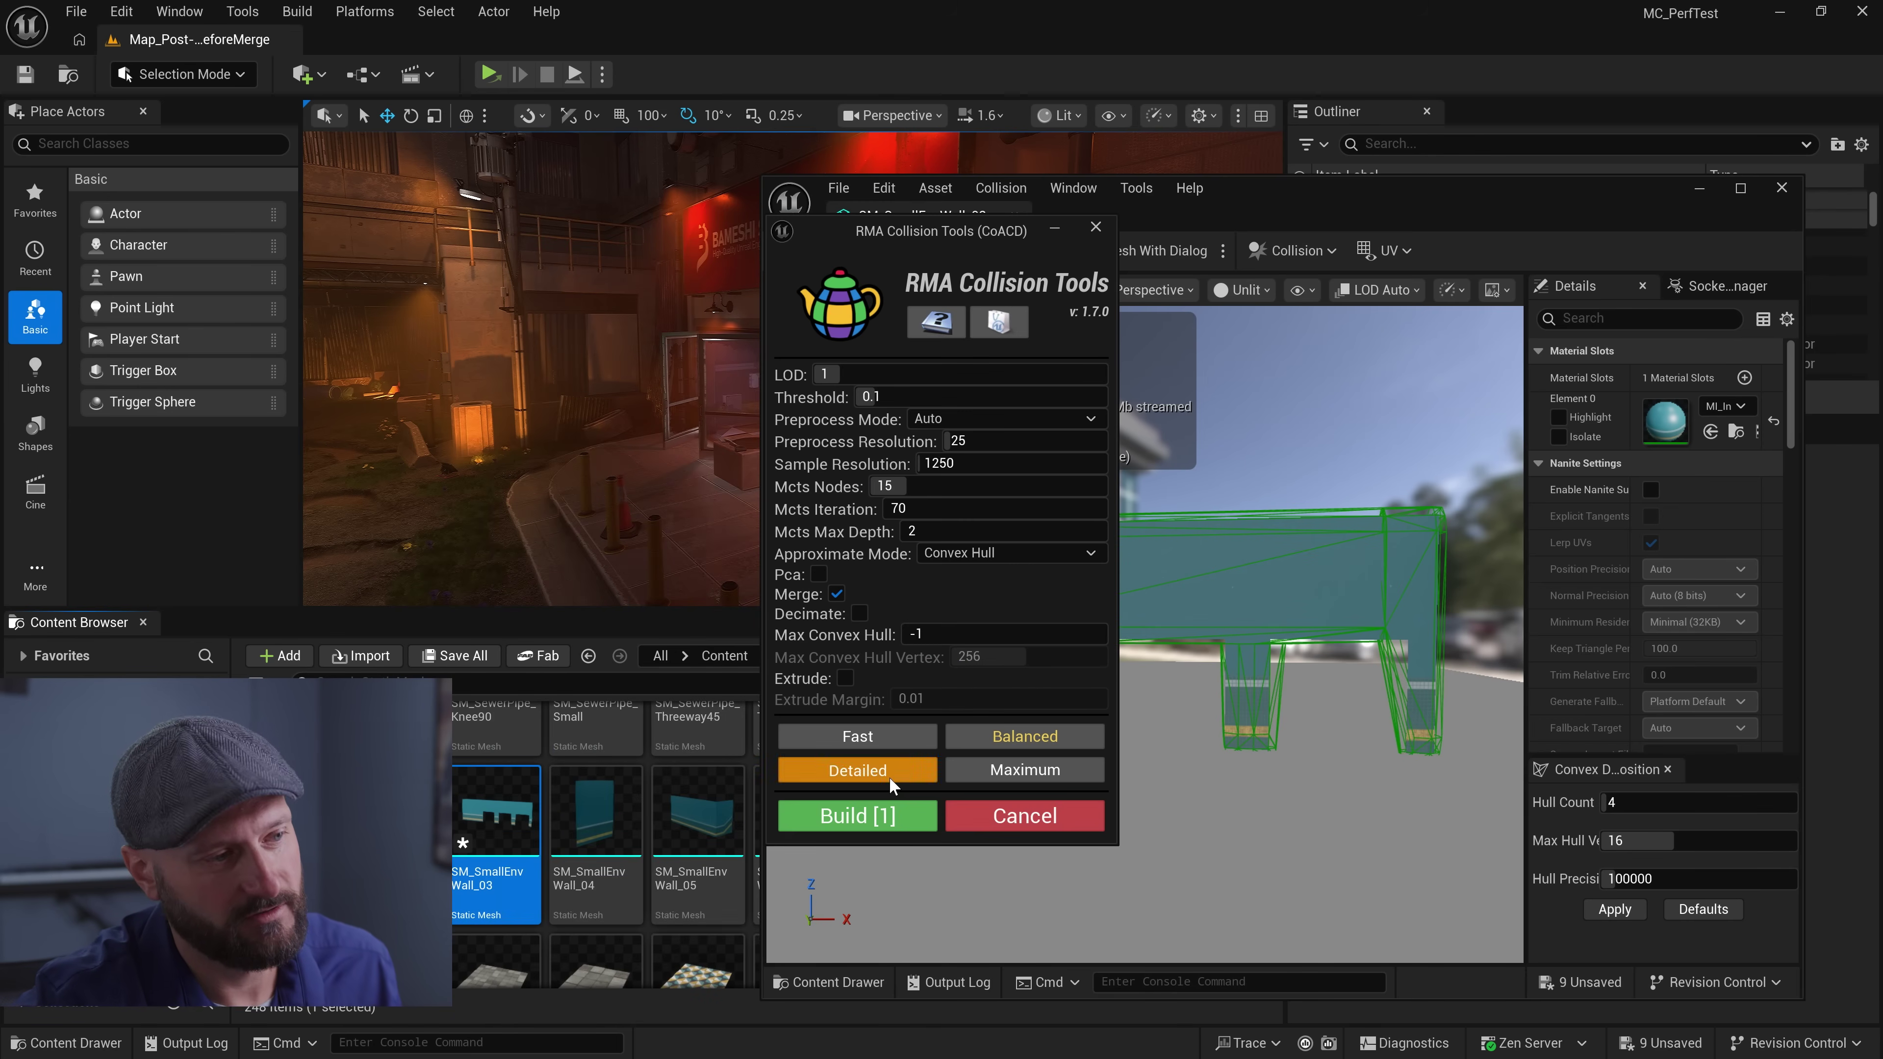
pyautogui.click(895, 815)
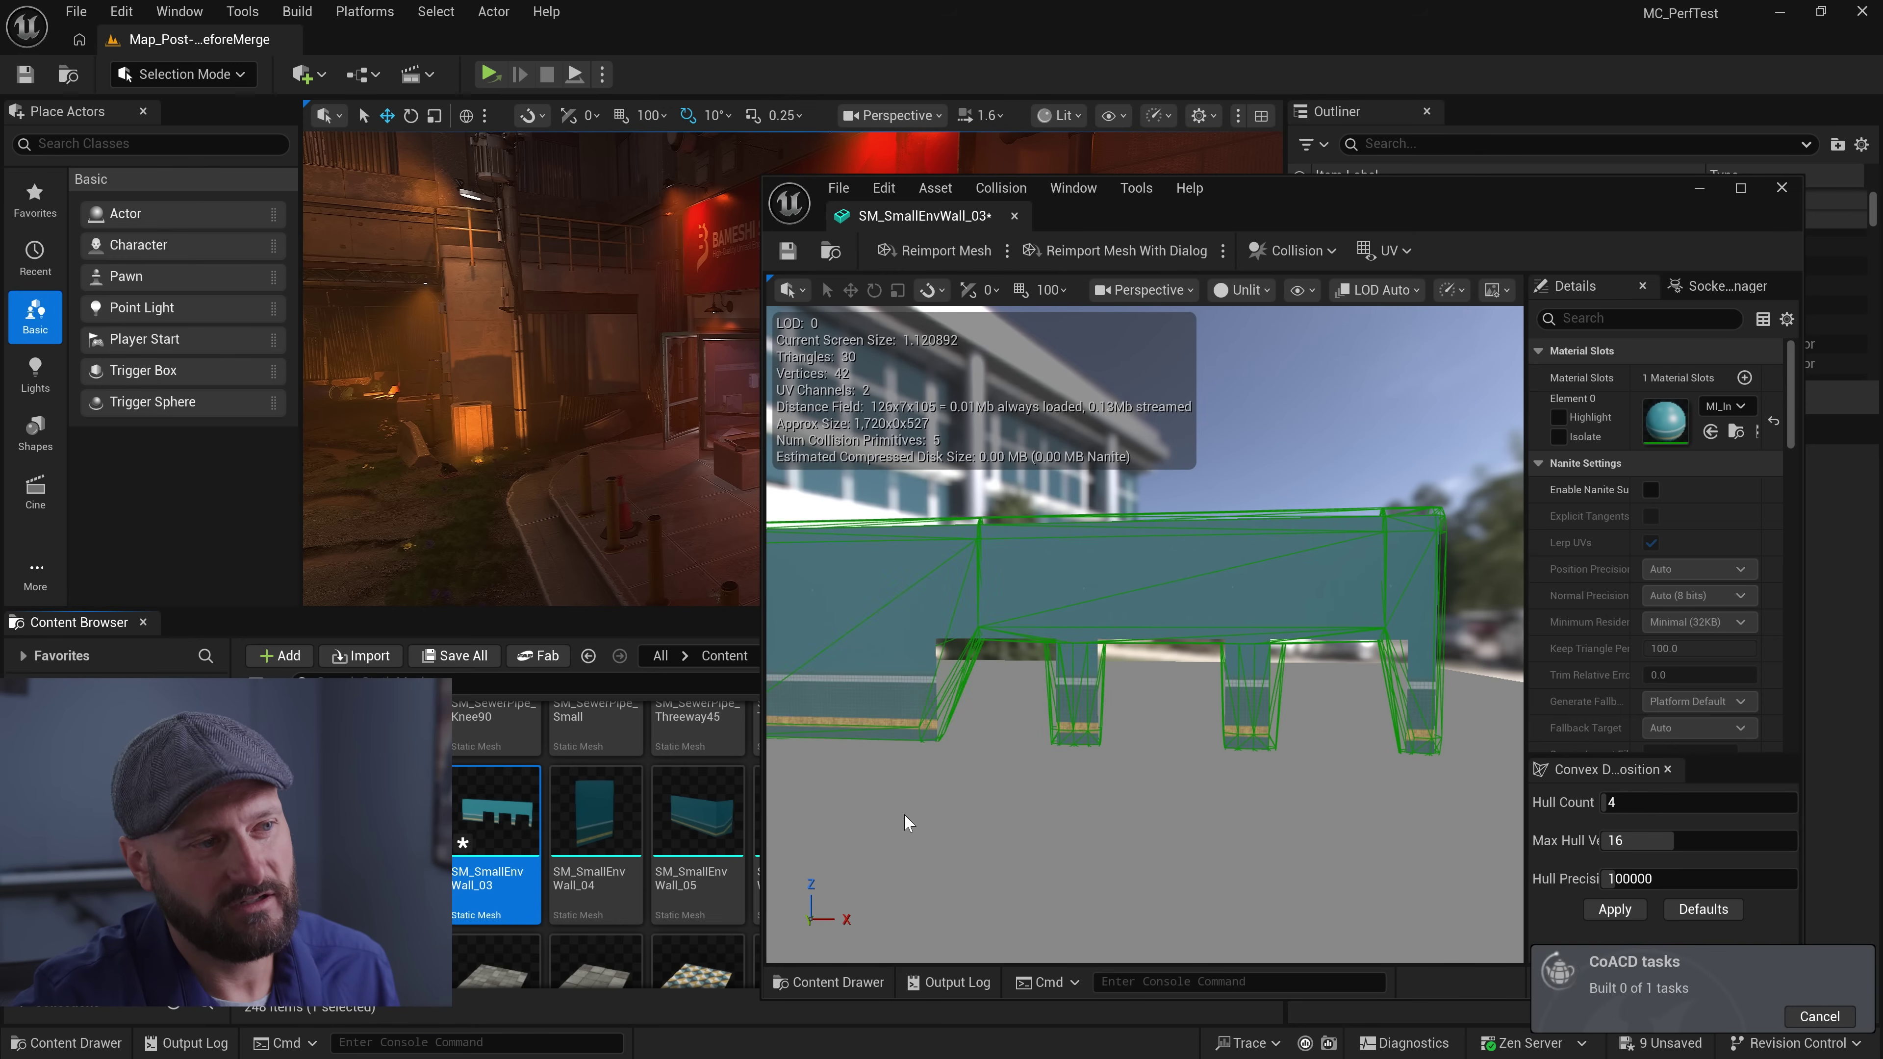
pyautogui.moveTo(957, 826); pyautogui.dragTo(824, 814, button='right')
pyautogui.press('w')
pyautogui.press('s')
# Rebuild SM_SmallEnvWall_03's collision with the Maximum preset at LOD 0 and threshold 0.05, and inspect the hulls around the openings
pyautogui.rightClick(494, 841)
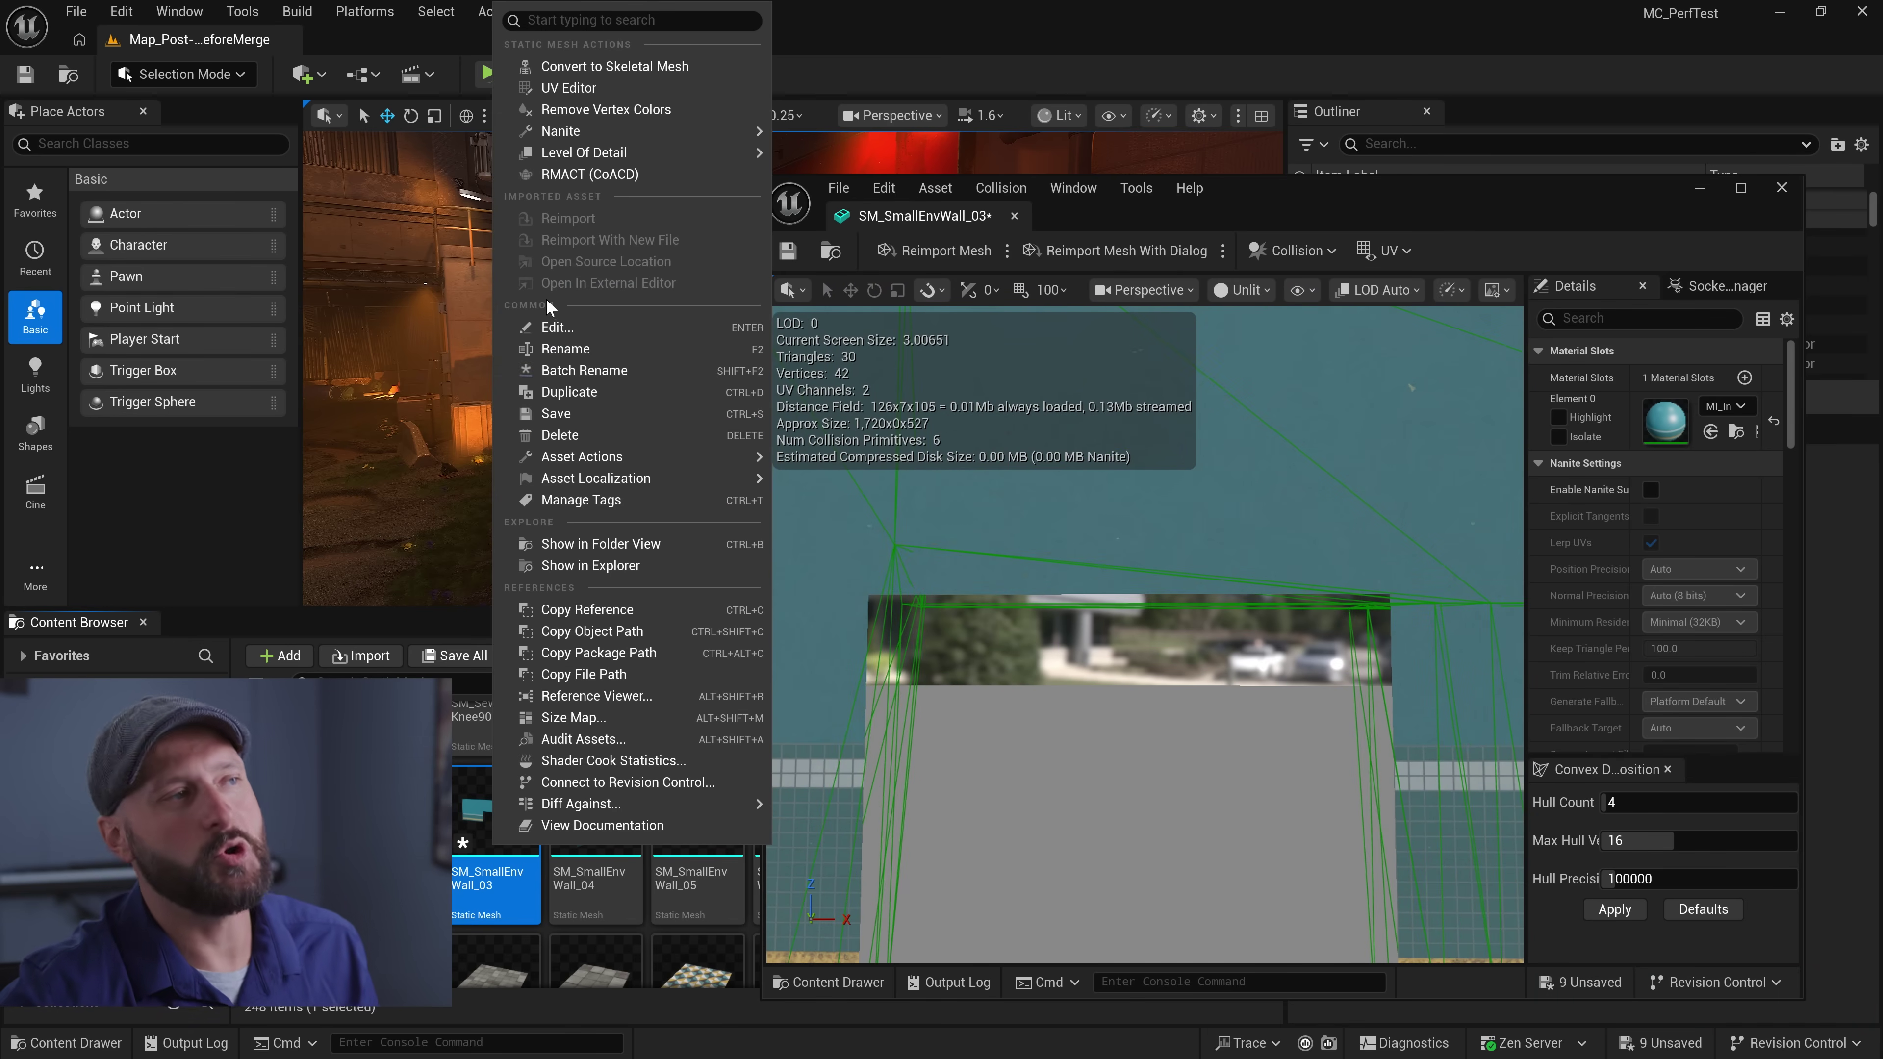
pyautogui.click(591, 175)
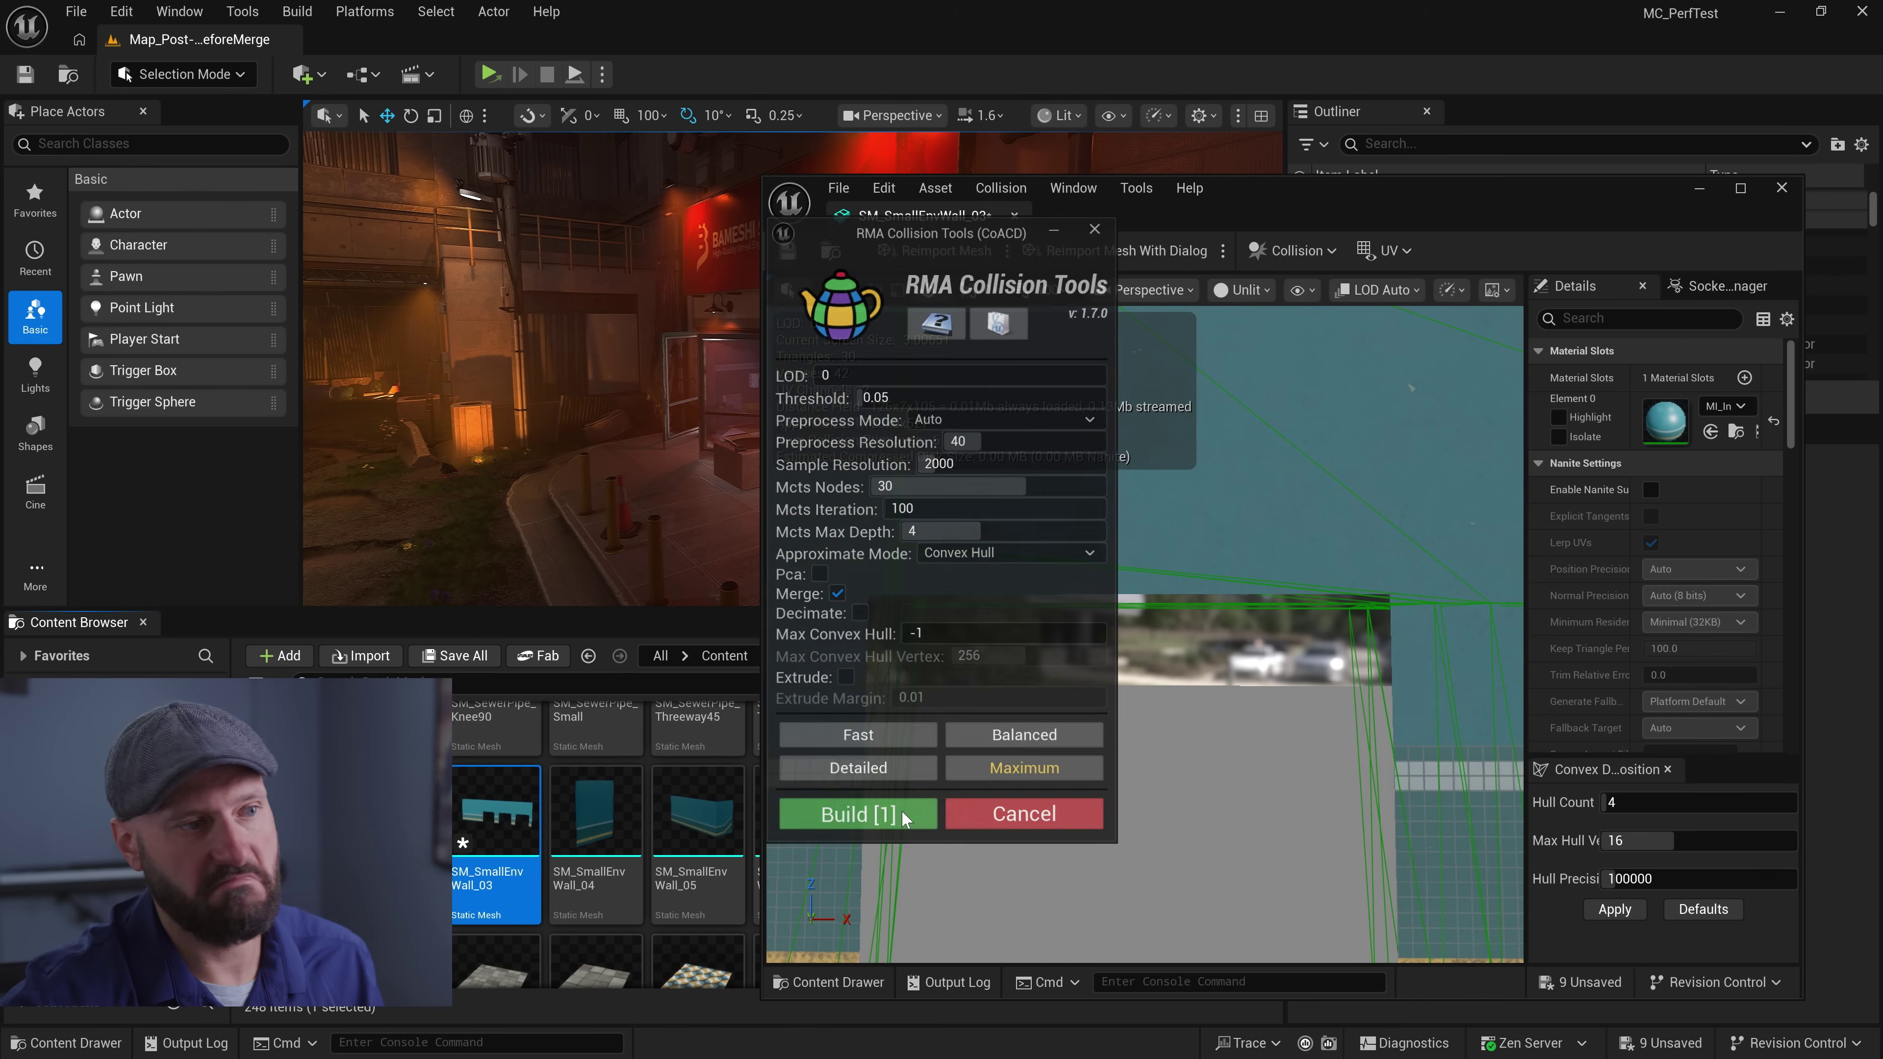
pyautogui.click(901, 816)
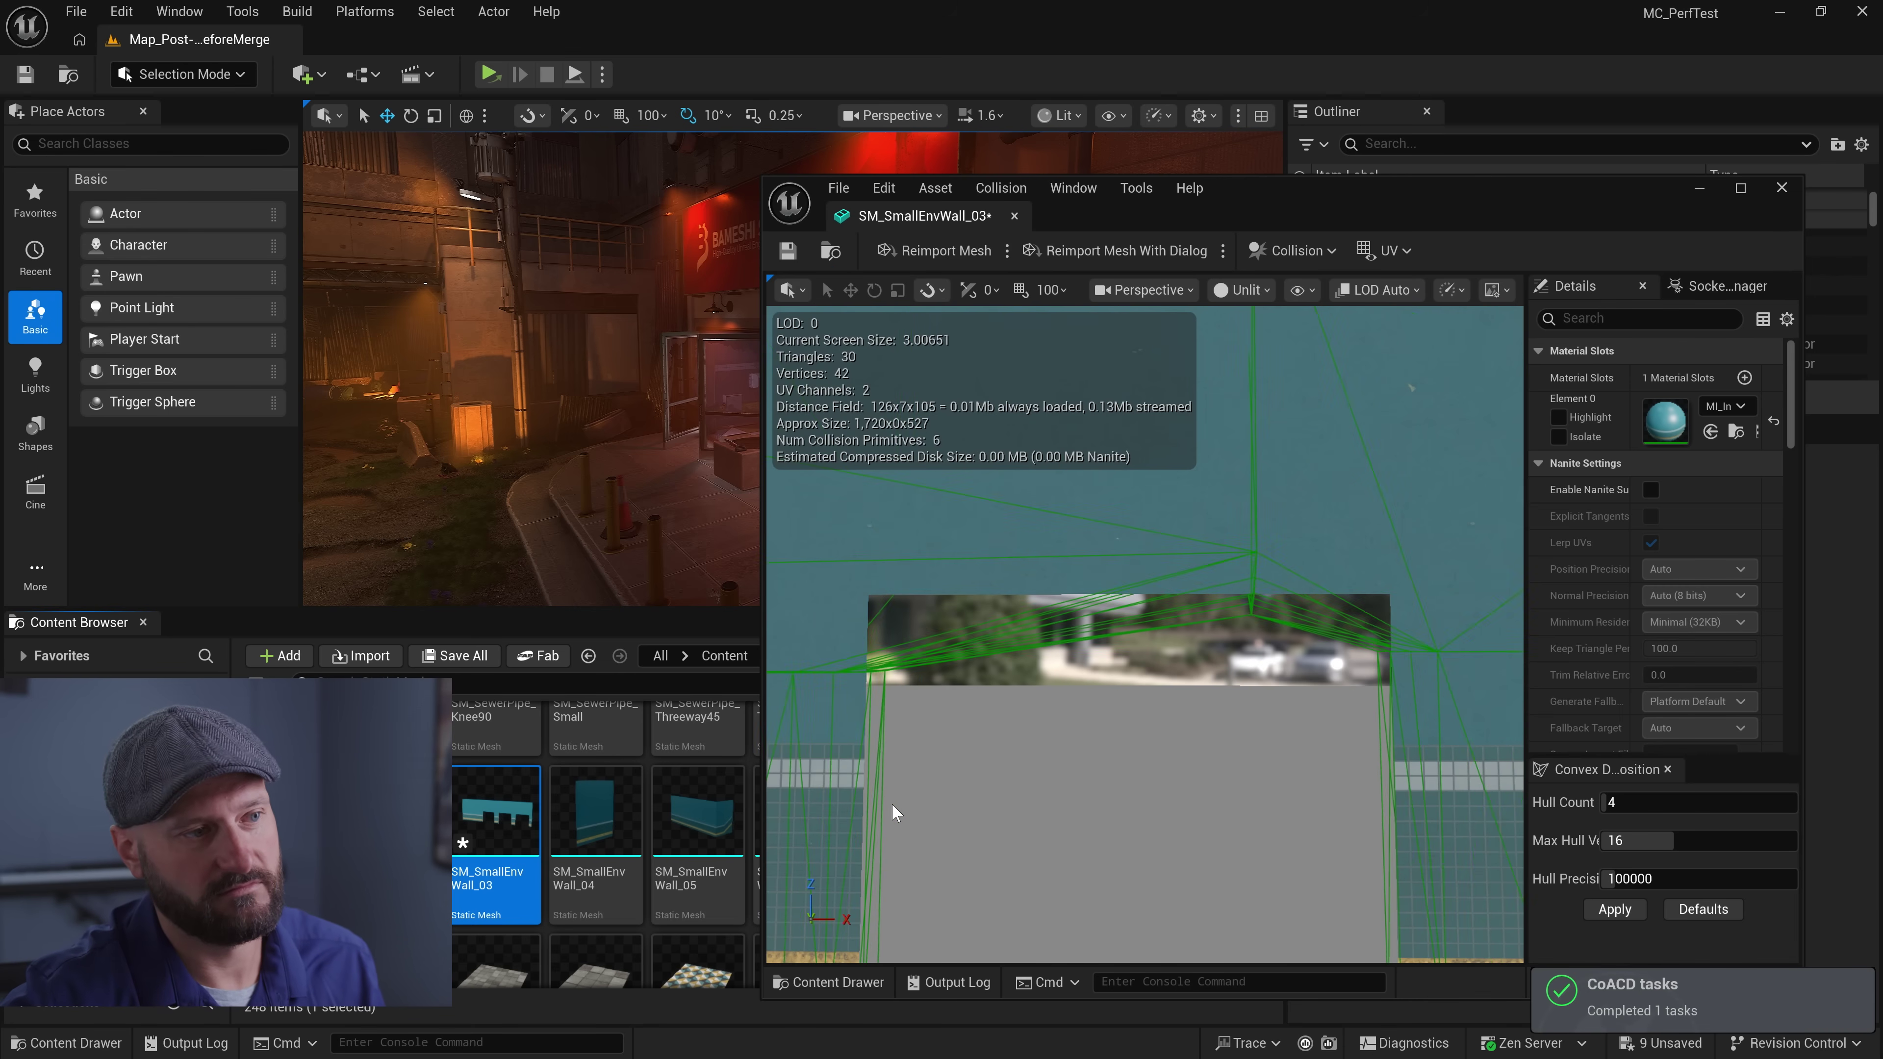
pyautogui.moveTo(950, 797); pyautogui.dragTo(1075, 800)
pyautogui.moveTo(1075, 799); pyautogui.dragTo(1030, 748, button='right')
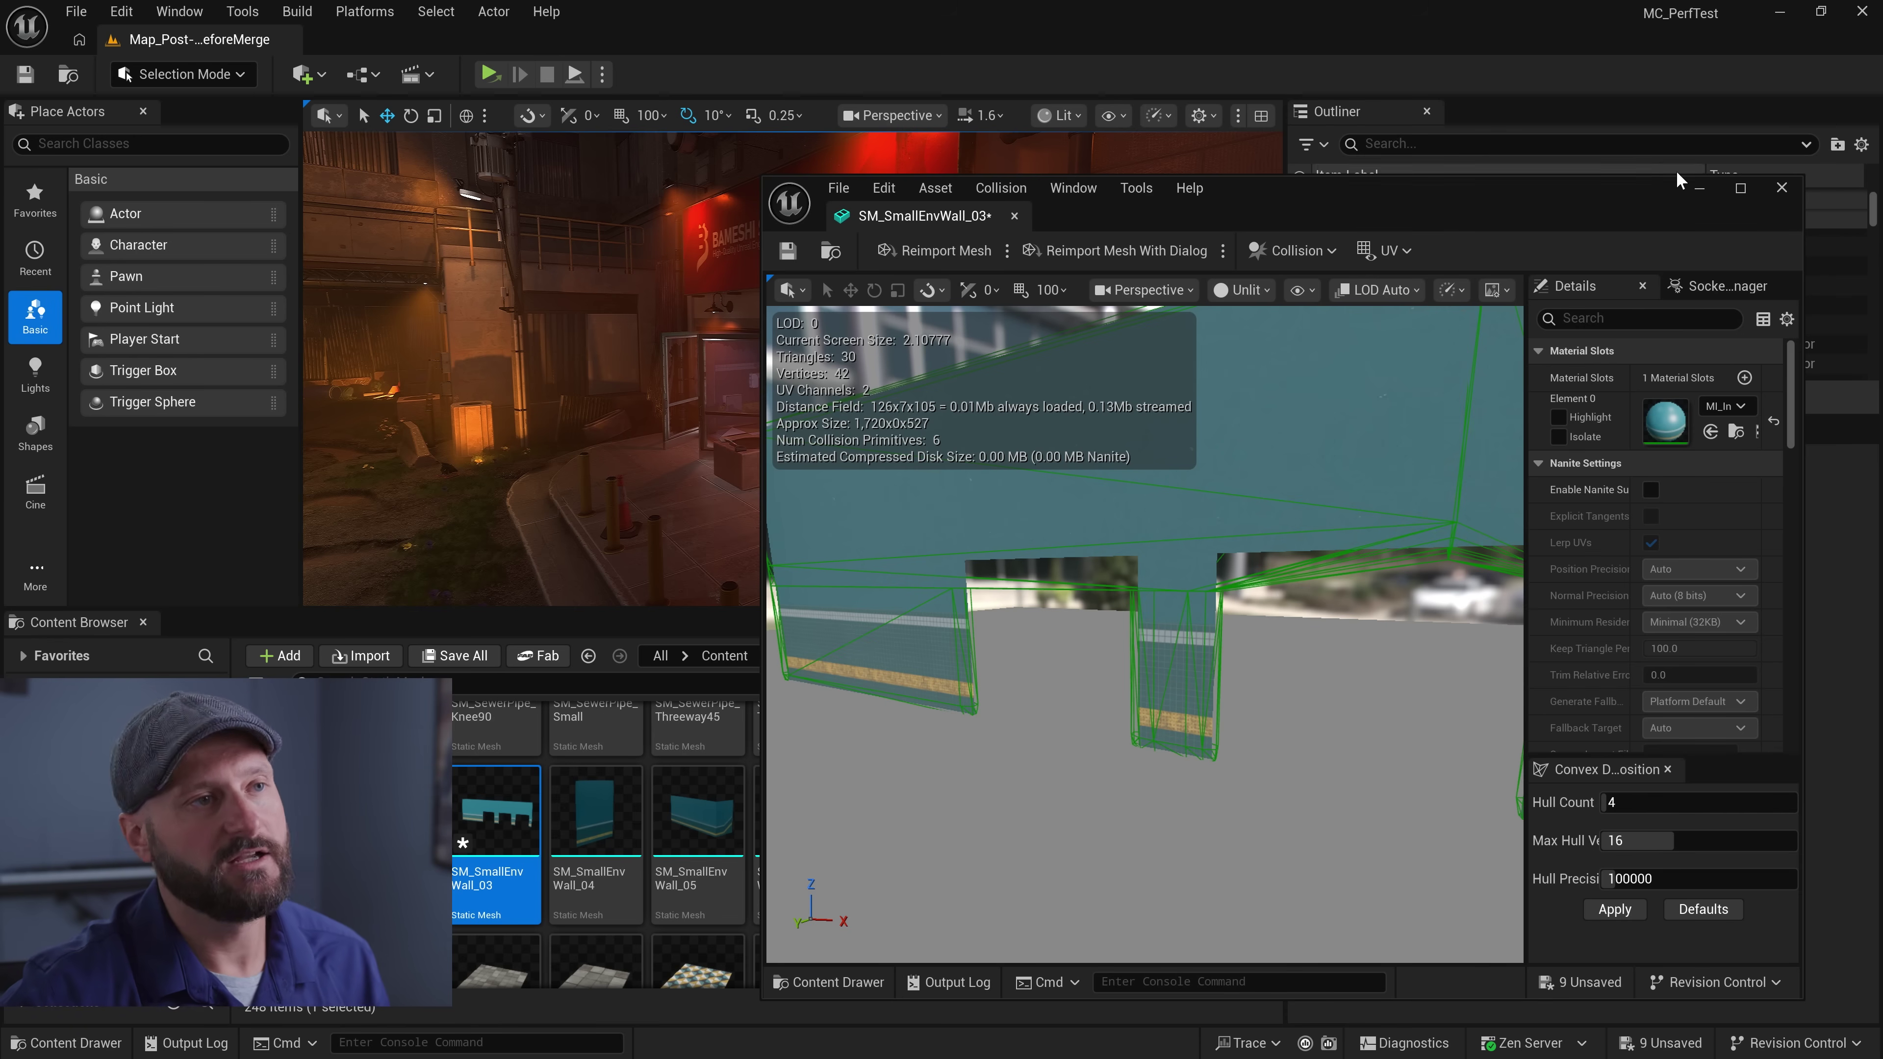
# Open SM_Sofa_05 beside the asset list and build its CoACD collision with the Fast preset at LOD 2 and threshold 0.25
pyautogui.moveTo(1519, 213); pyautogui.dragTo(1475, 212)
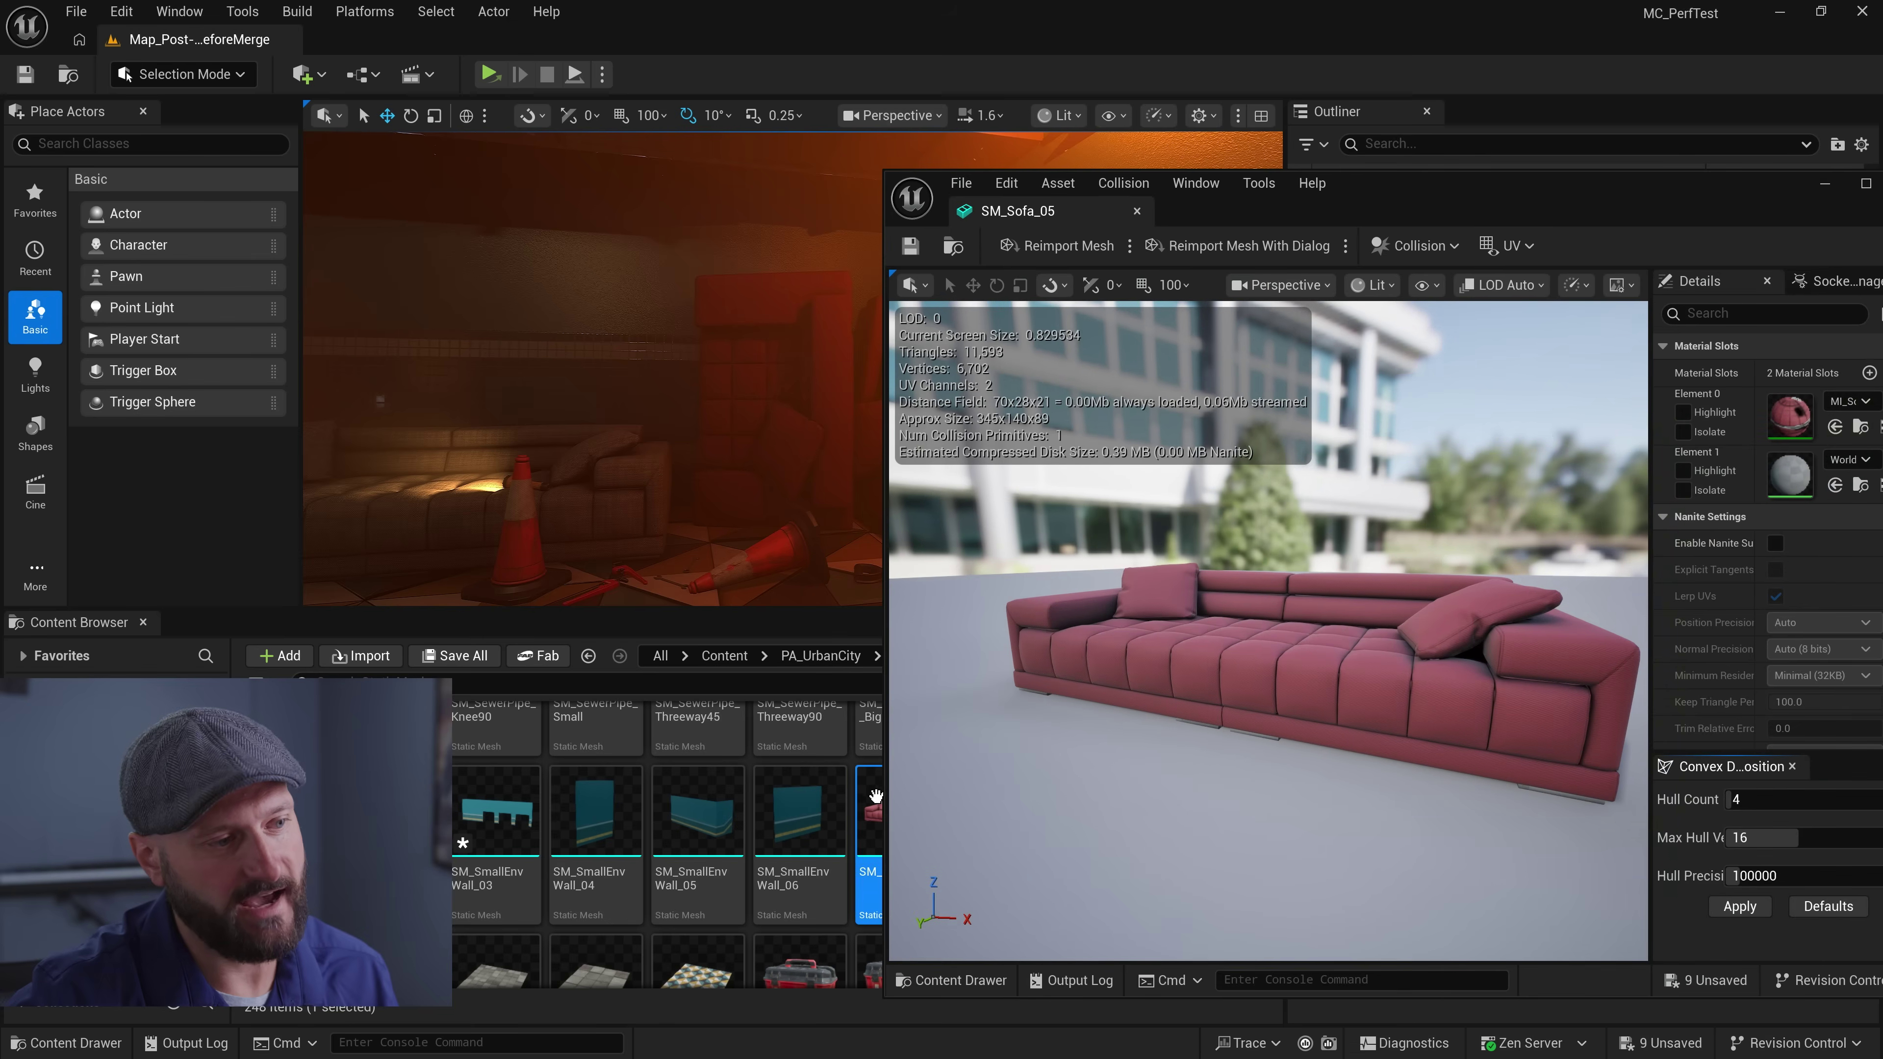
pyautogui.rightClick(874, 796)
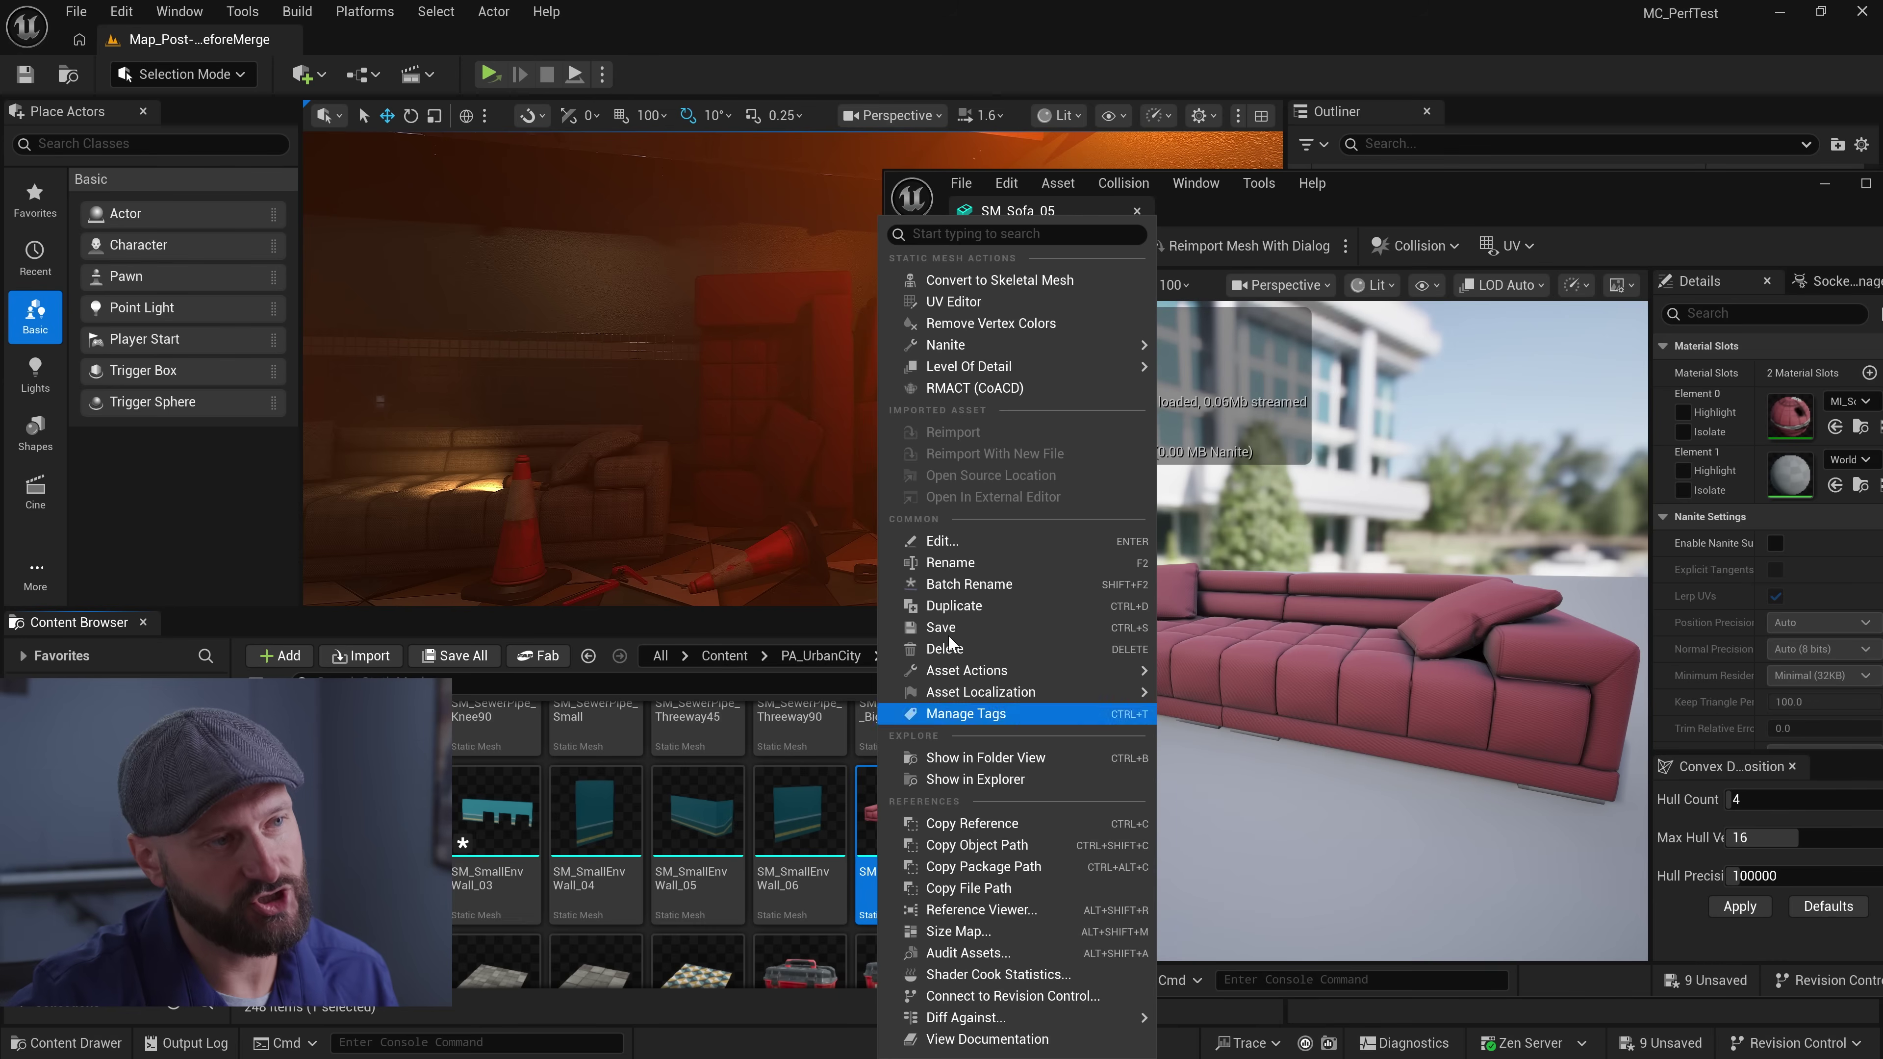
pyautogui.click(1020, 388)
pyautogui.moveTo(933, 252); pyautogui.dragTo(614, 244)
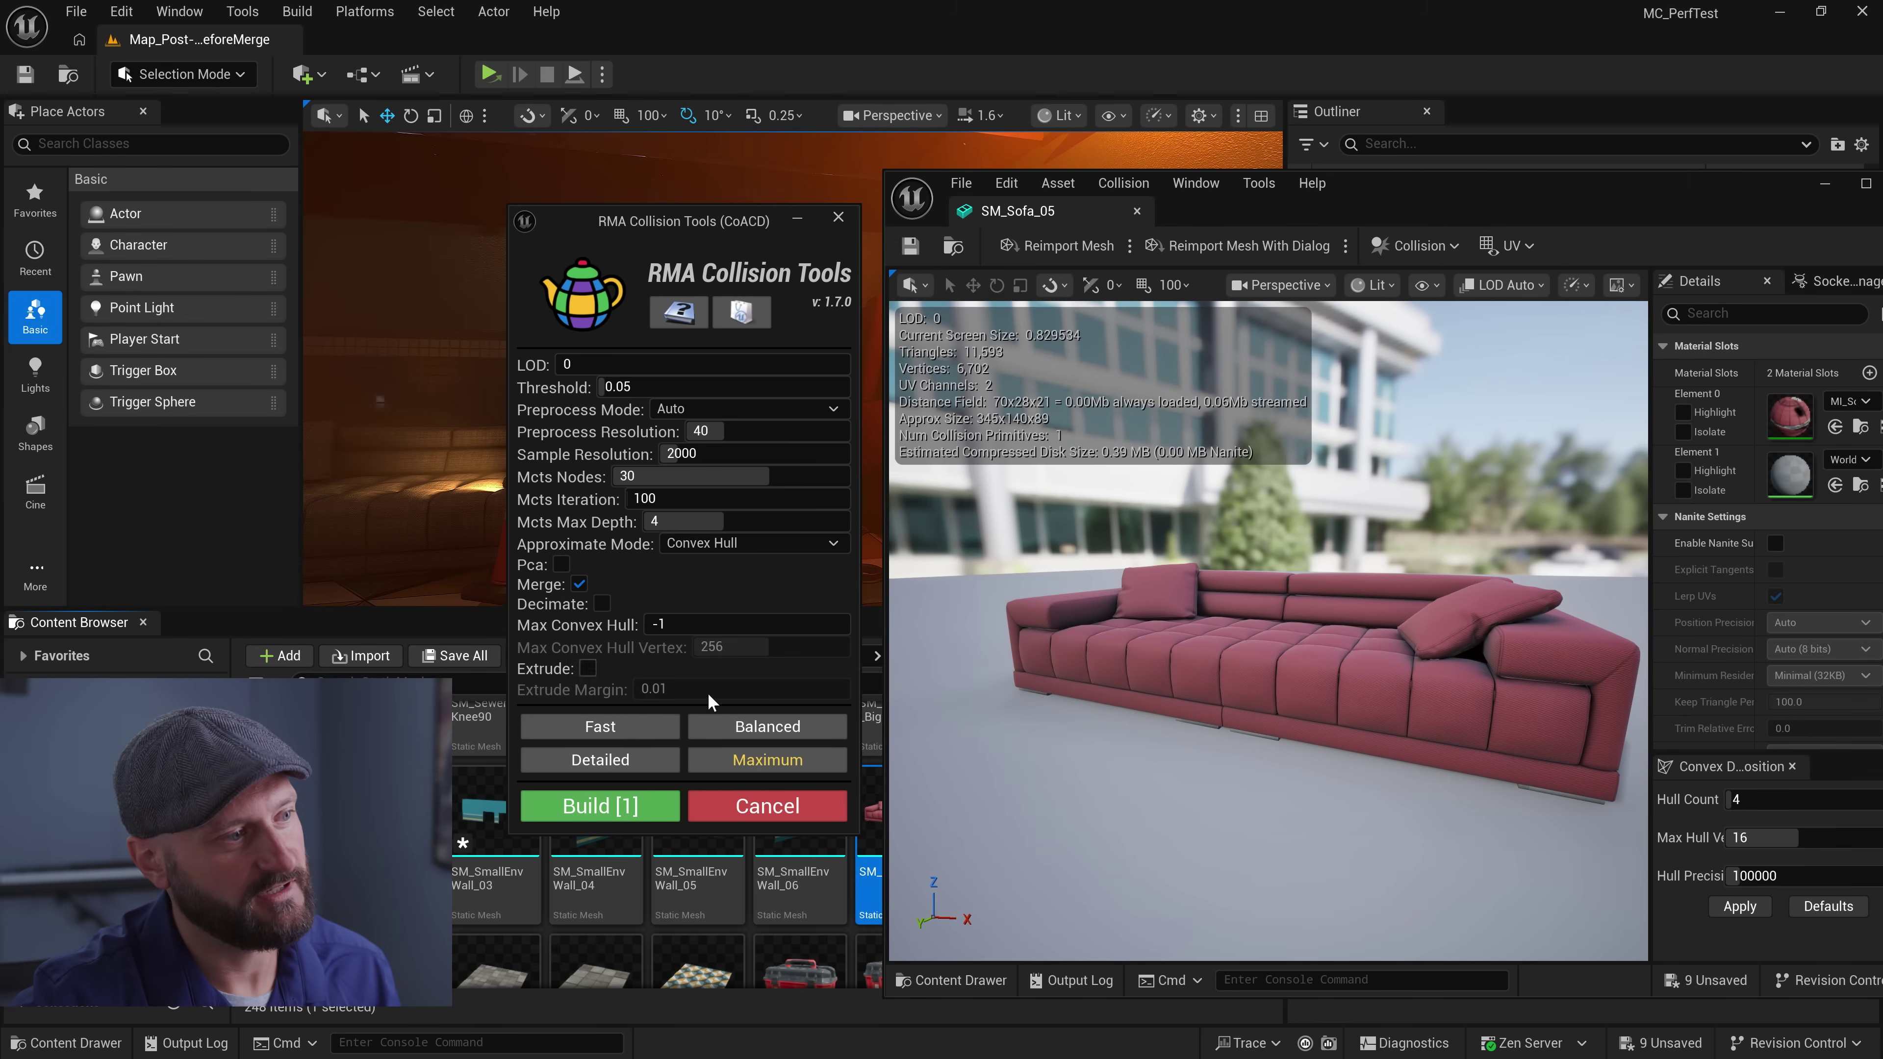
pyautogui.click(640, 810)
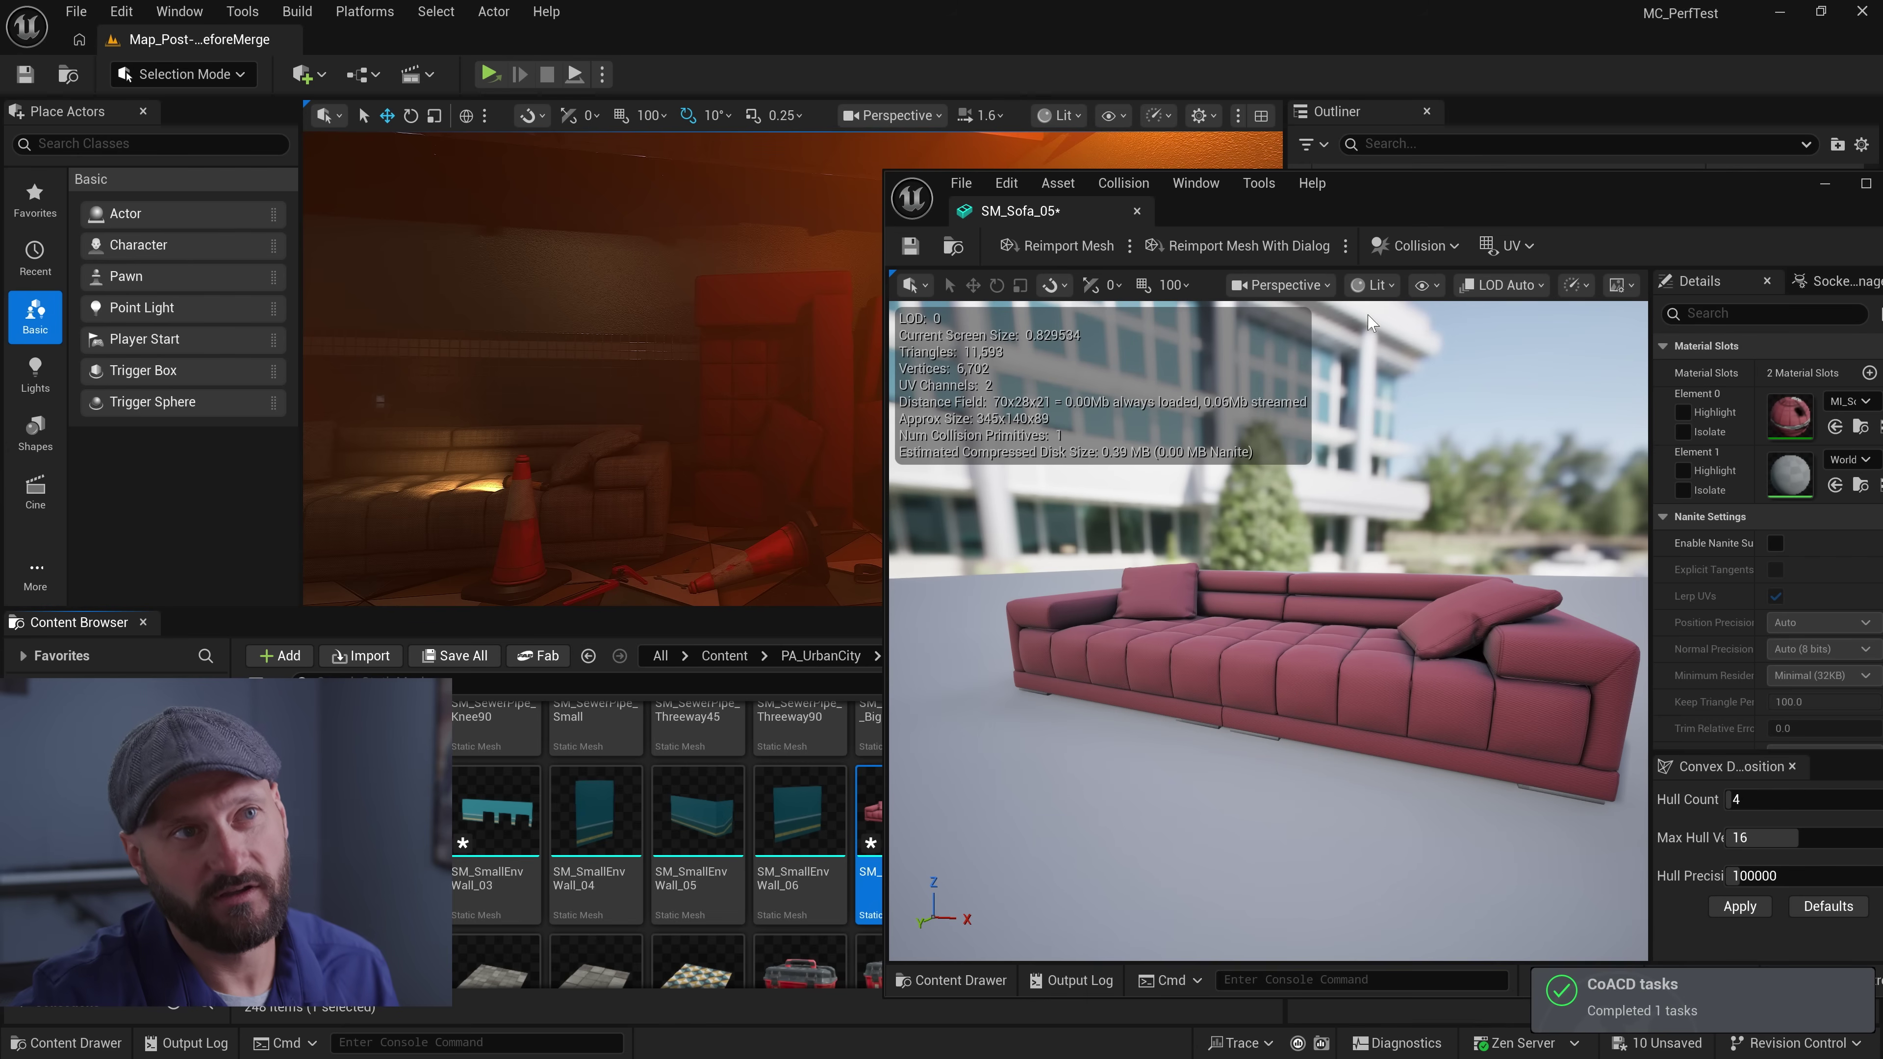
# Show the simple collision over the lit sofa mesh and examine how its hull fits the seat, armrests and cushions
pyautogui.click(1419, 285)
pyautogui.click(1518, 642)
pyautogui.press('d')
pyautogui.moveTo(1451, 671); pyautogui.dragTo(1386, 678, button='right')
pyautogui.press('a')
pyautogui.press('w')
pyautogui.press('s')
pyautogui.press('e')
pyautogui.moveTo(1137, 645); pyautogui.dragTo(1137, 644, button='right')
pyautogui.press('w')
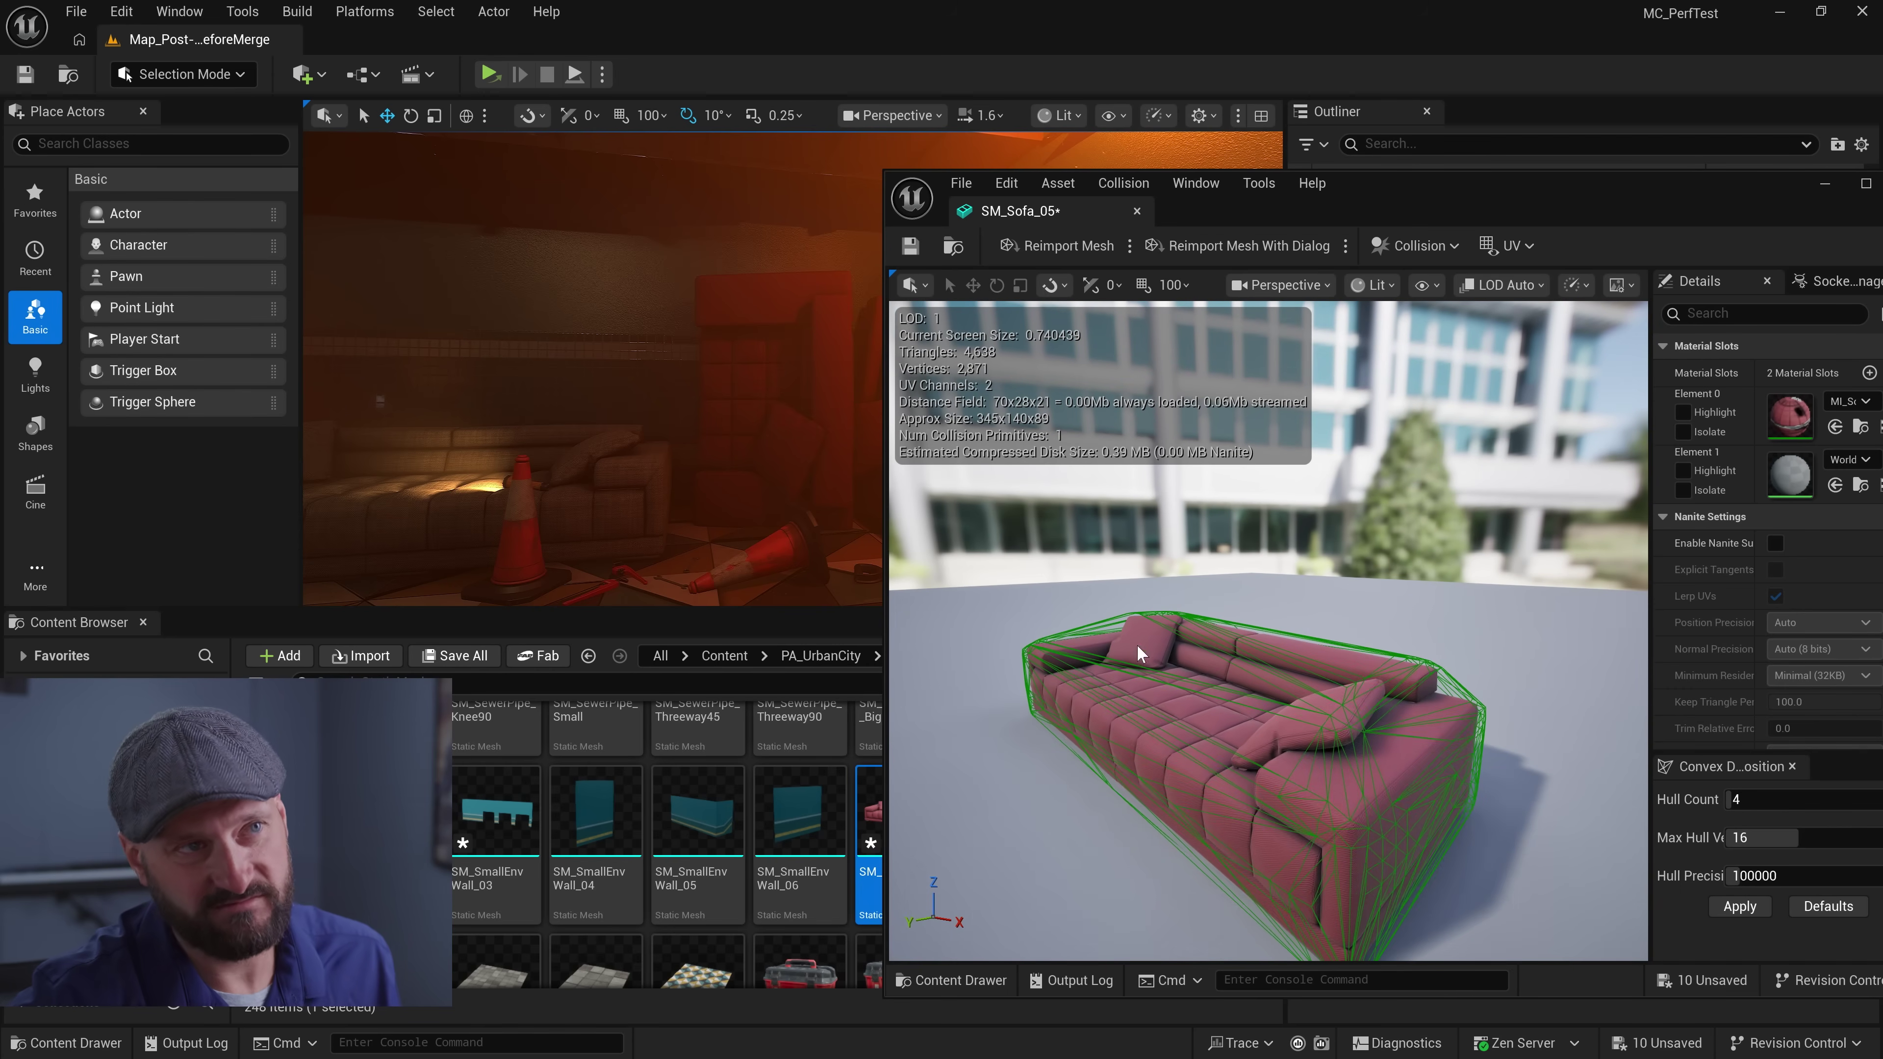
# Rebuild SM_Sofa_05's collision with the Balanced preset at LOD 1 and threshold 0.1, and inspect it in Player Collision view
pyautogui.rightClick(871, 801)
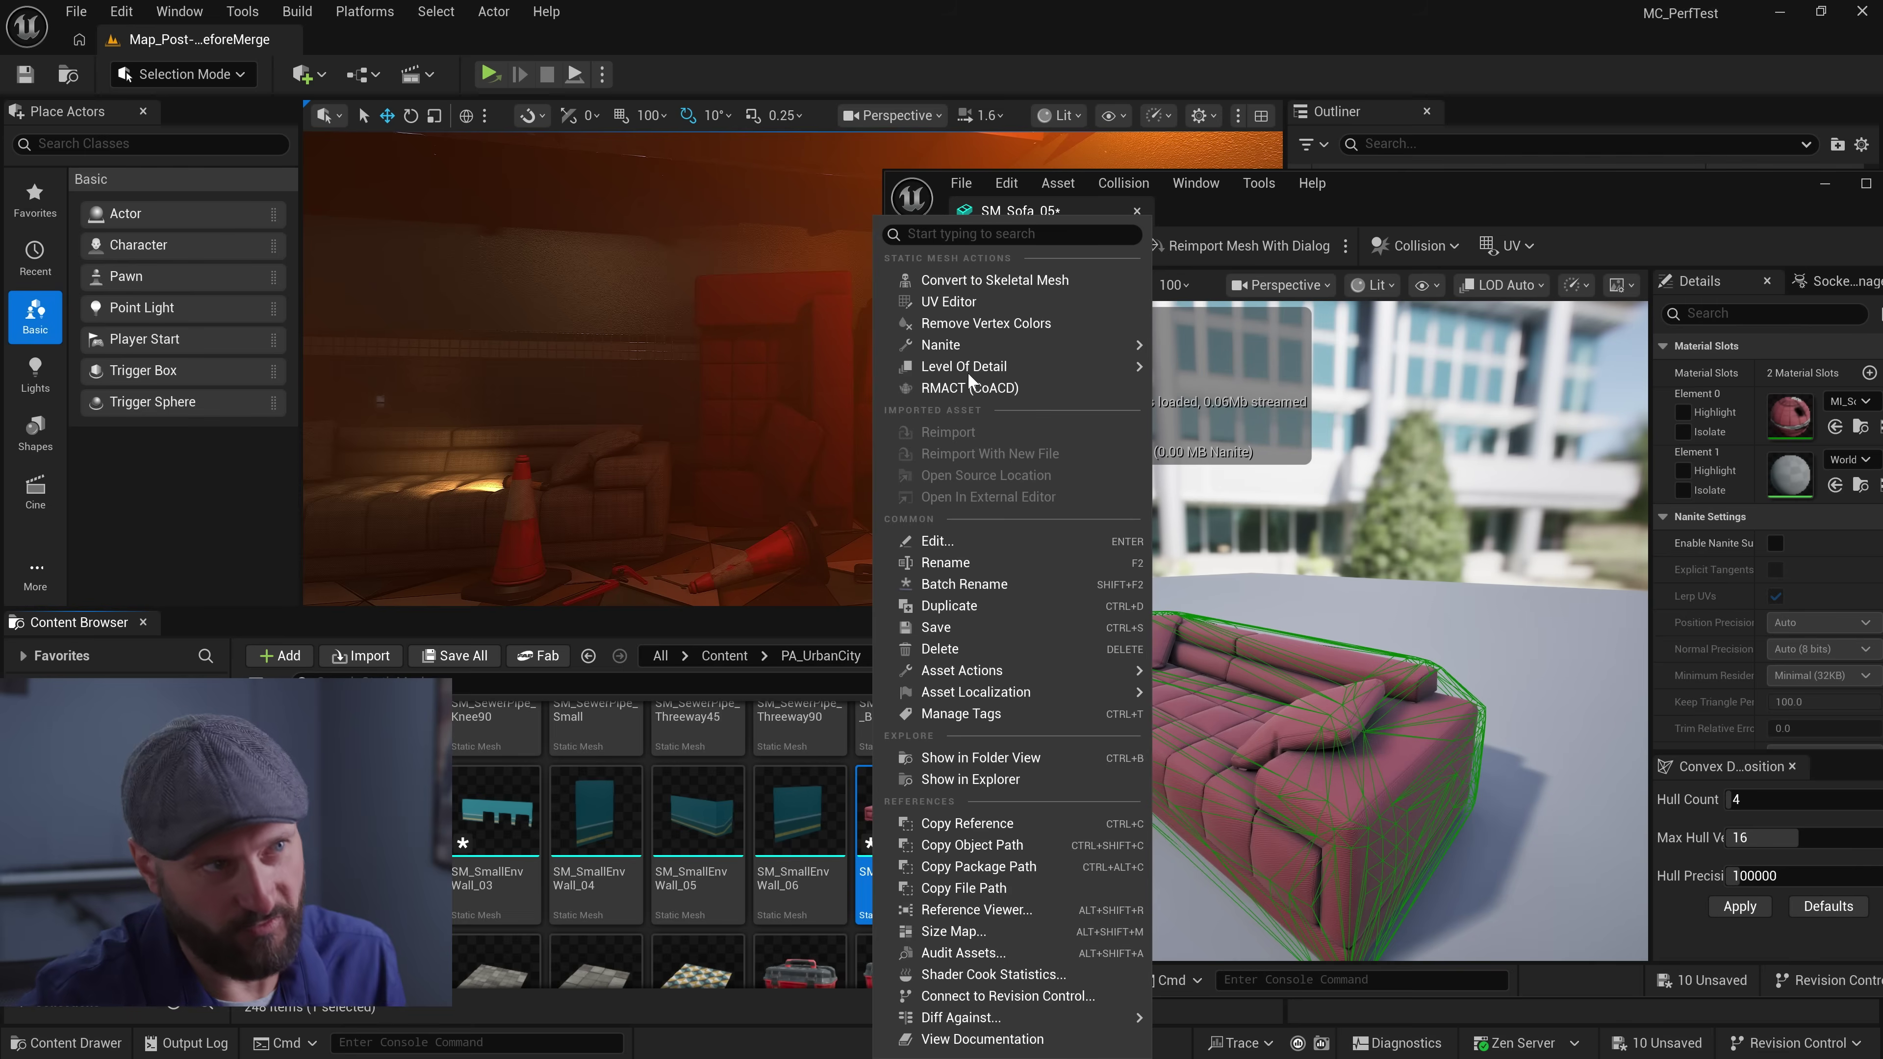
pyautogui.click(968, 386)
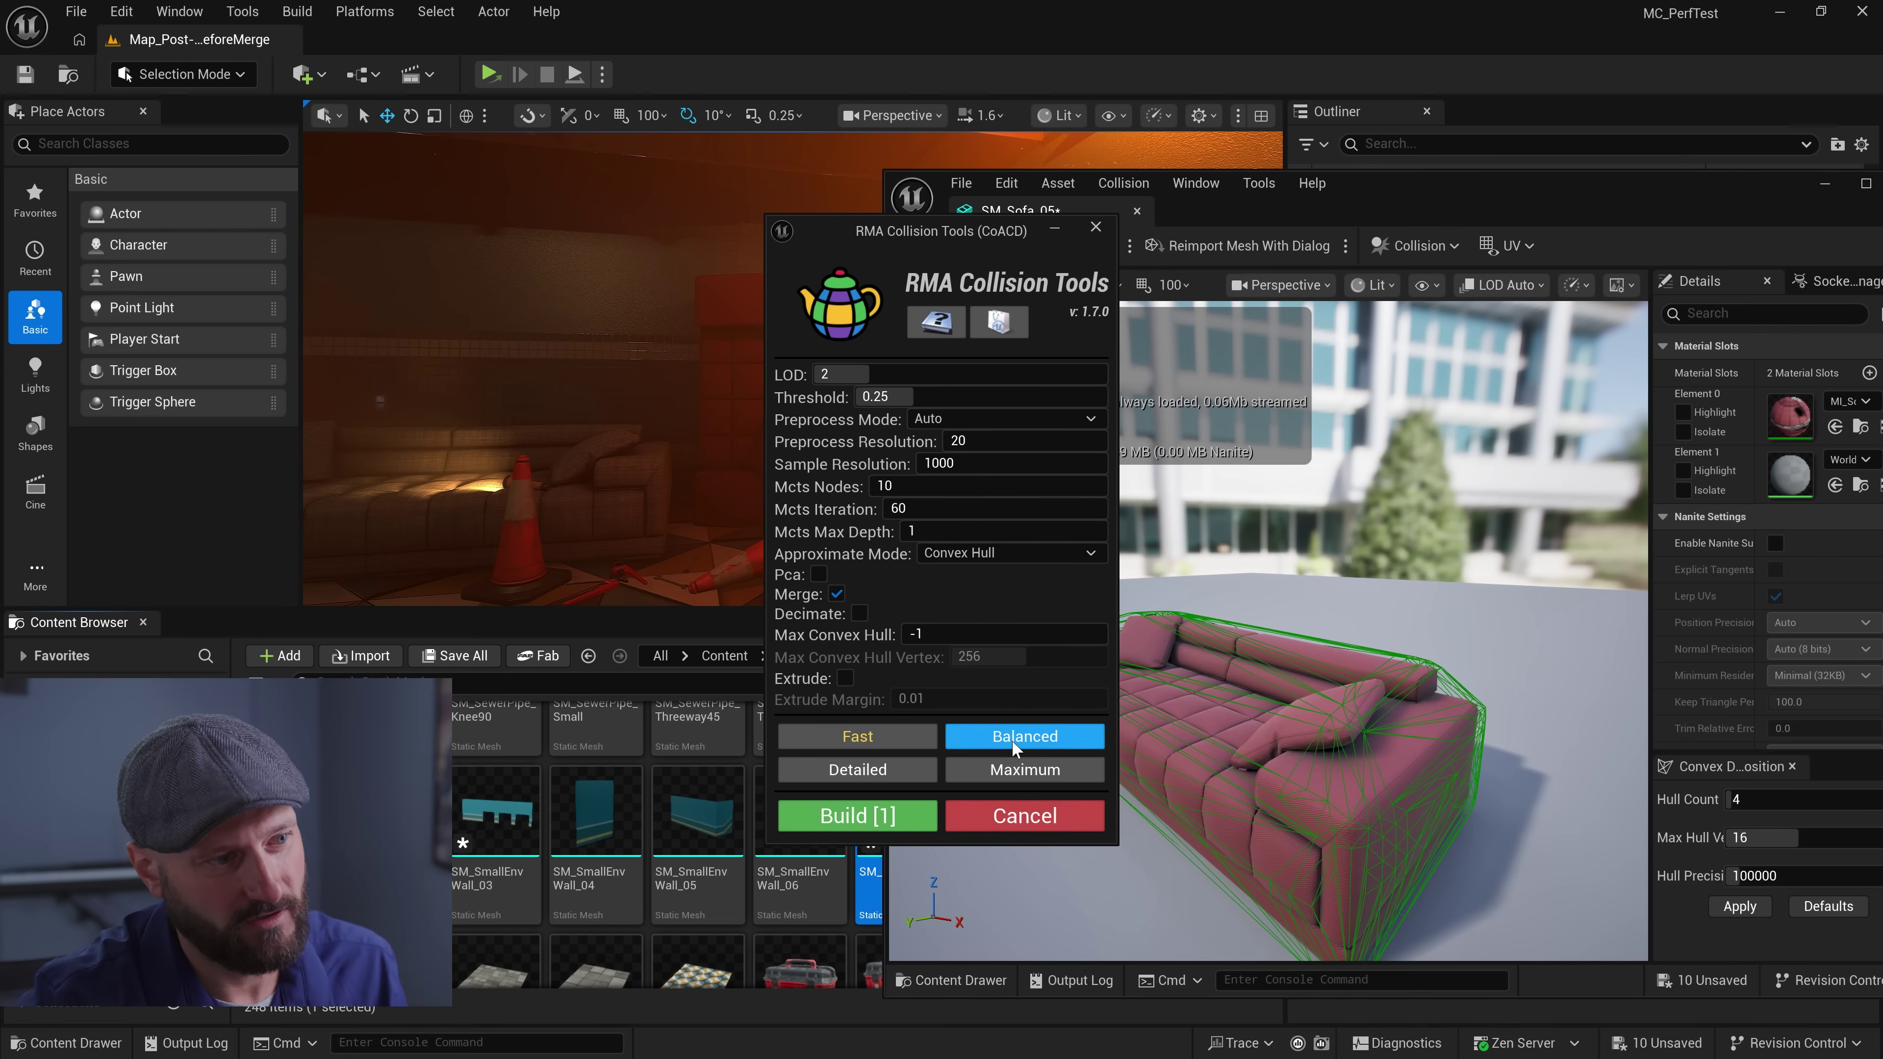
pyautogui.click(905, 816)
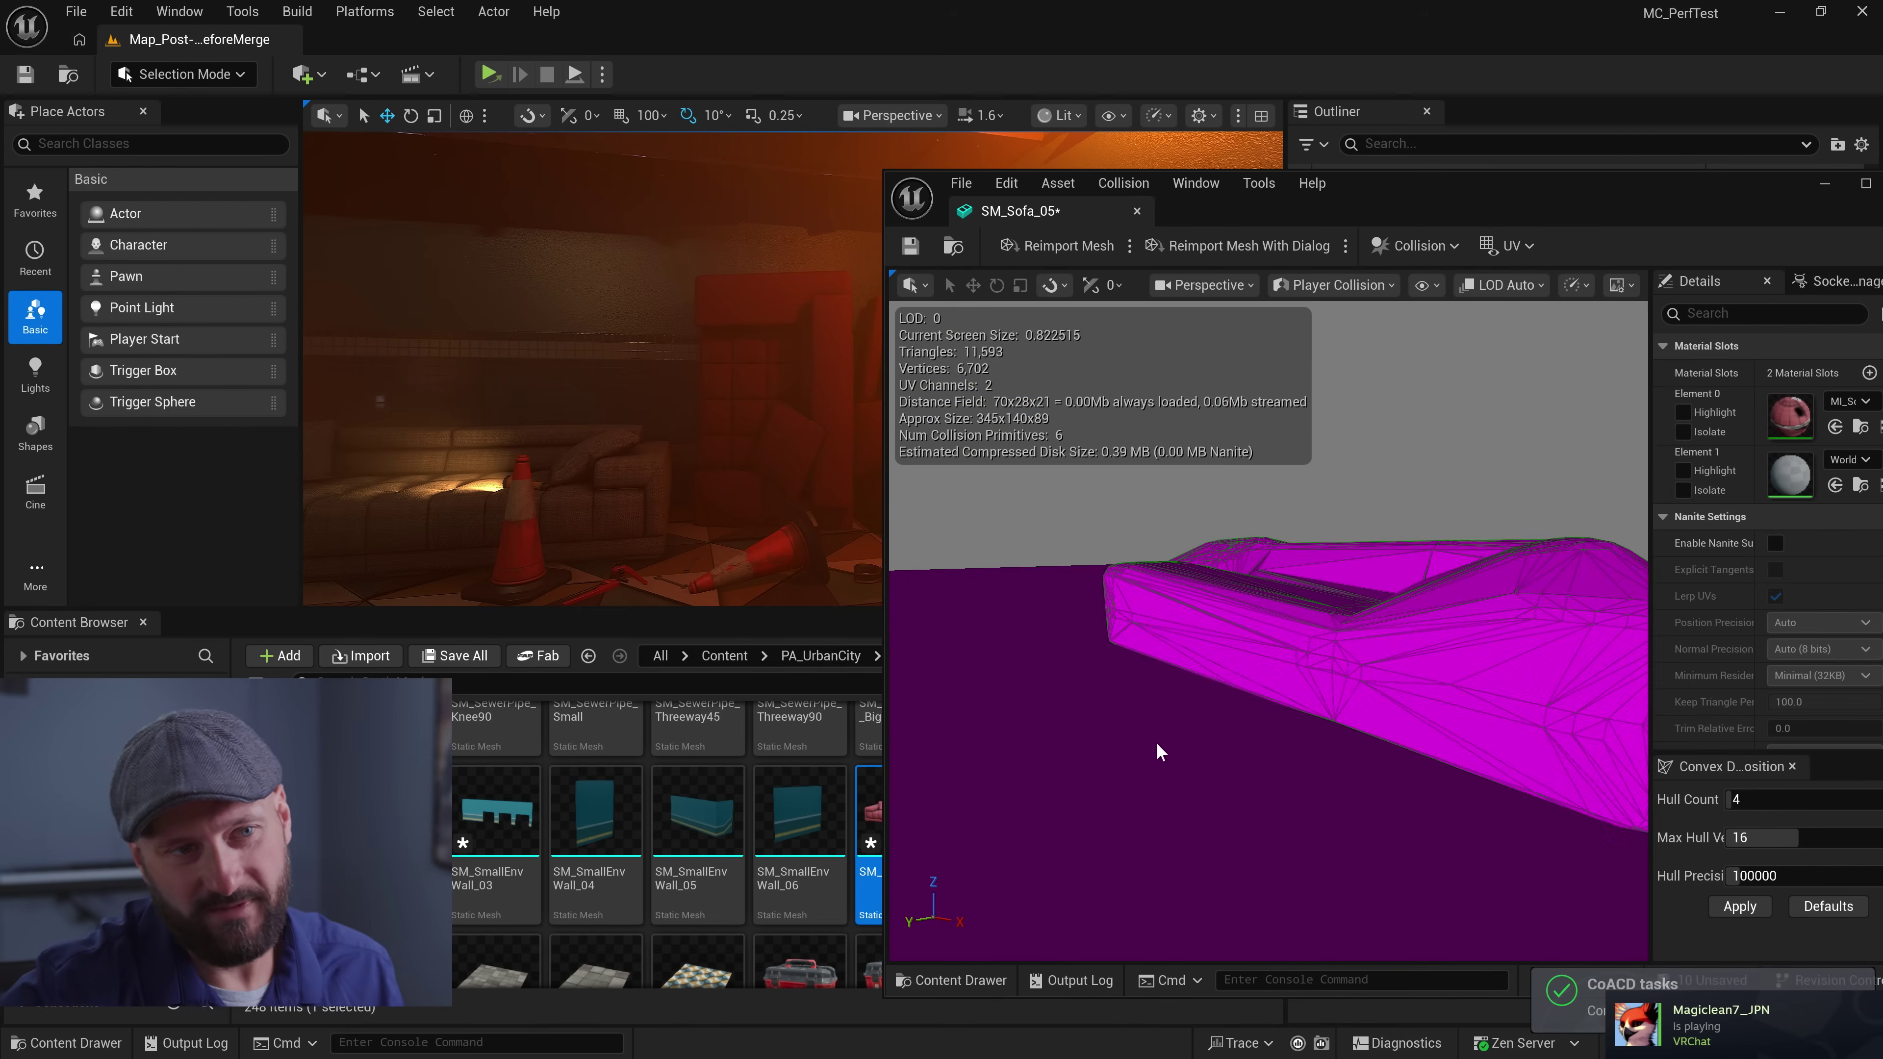
pyautogui.moveTo(1156, 742); pyautogui.dragTo(1221, 710, button='right')
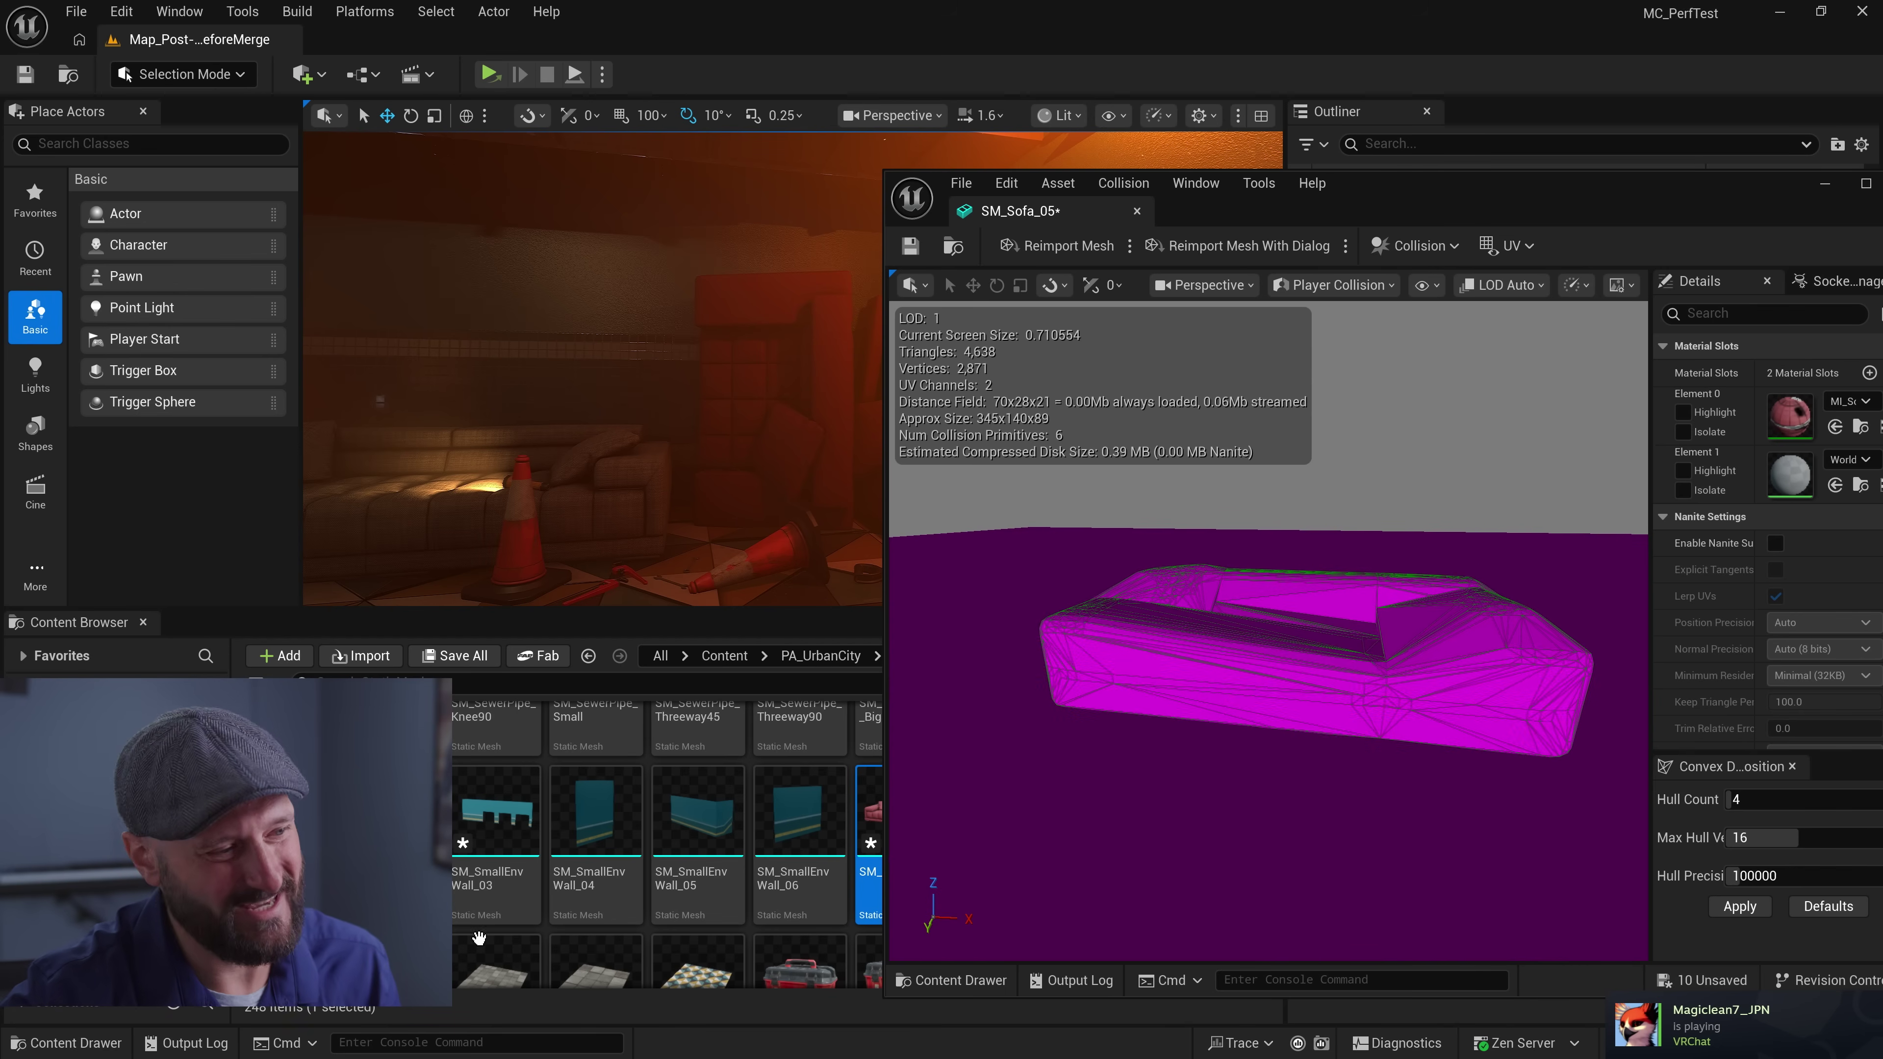
# Rebuild the sofa's CoACD collision with the Detailed preset and examine the resulting hulls
pyautogui.rightClick(871, 810)
pyautogui.click(1028, 394)
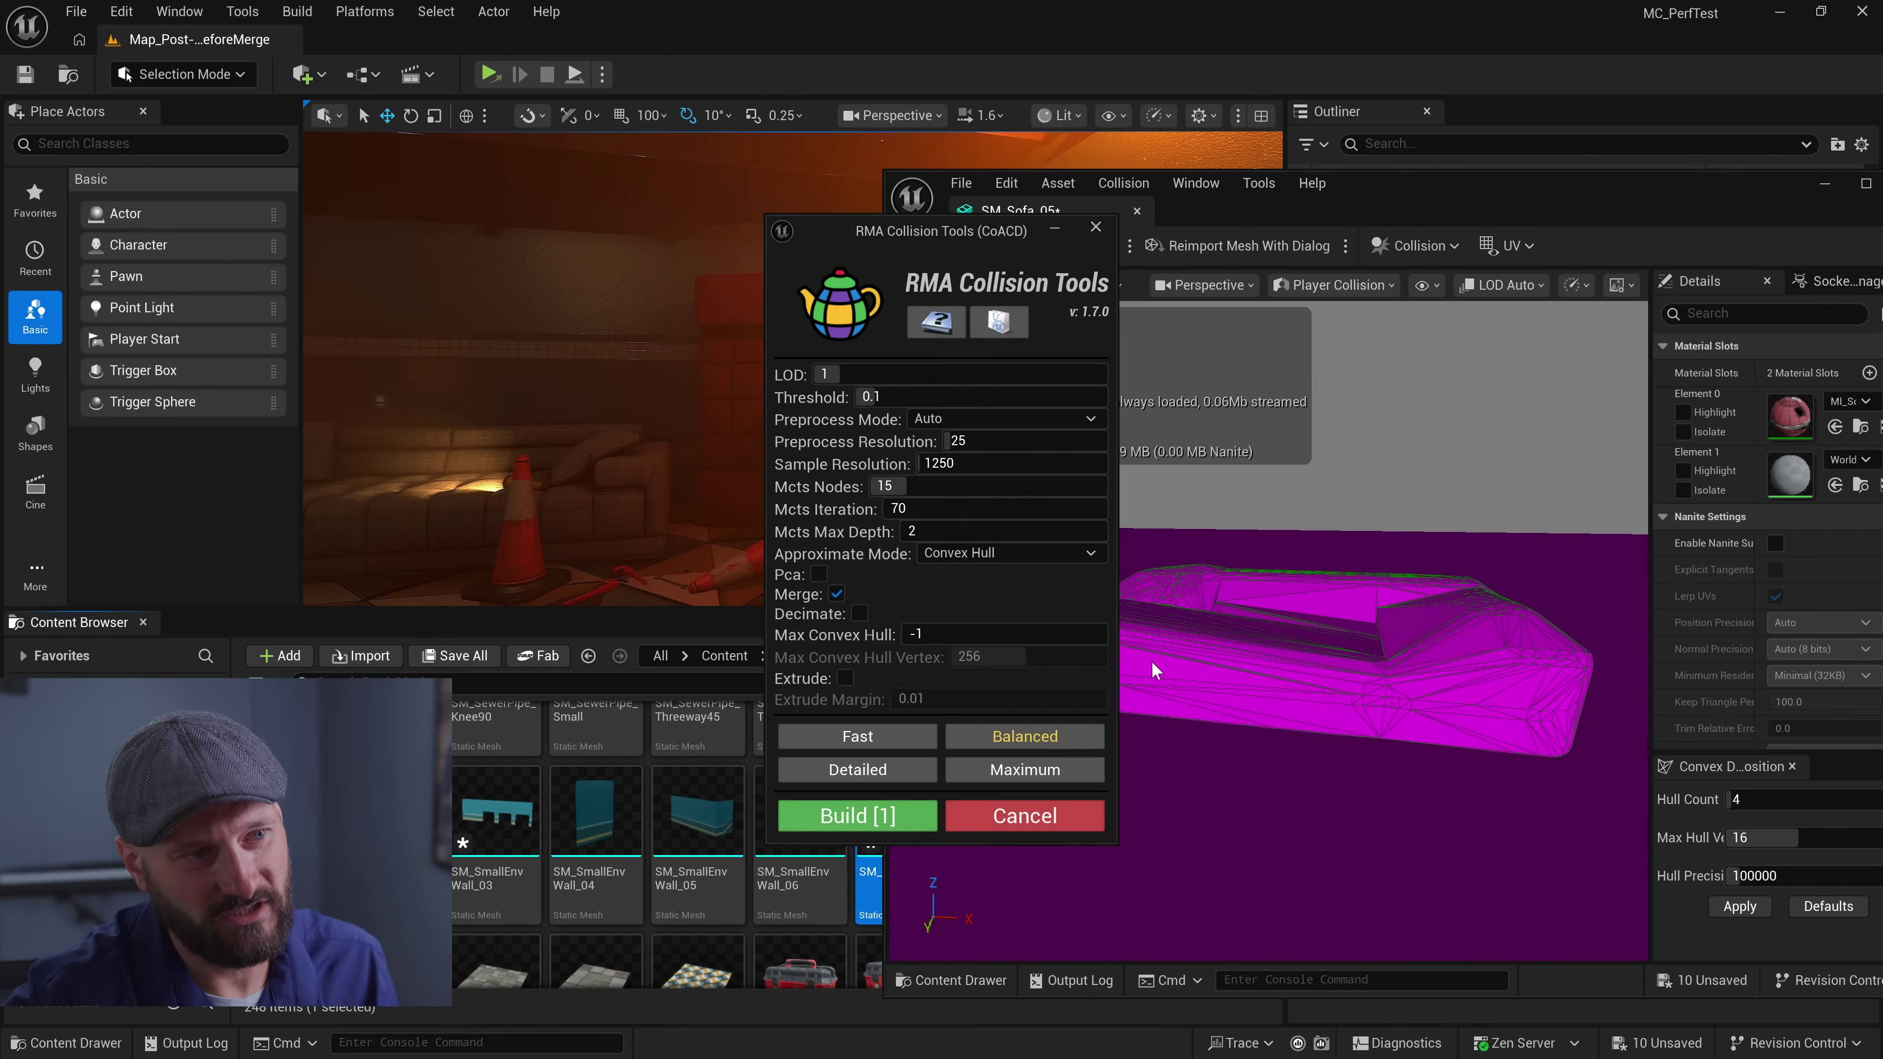
pyautogui.click(854, 815)
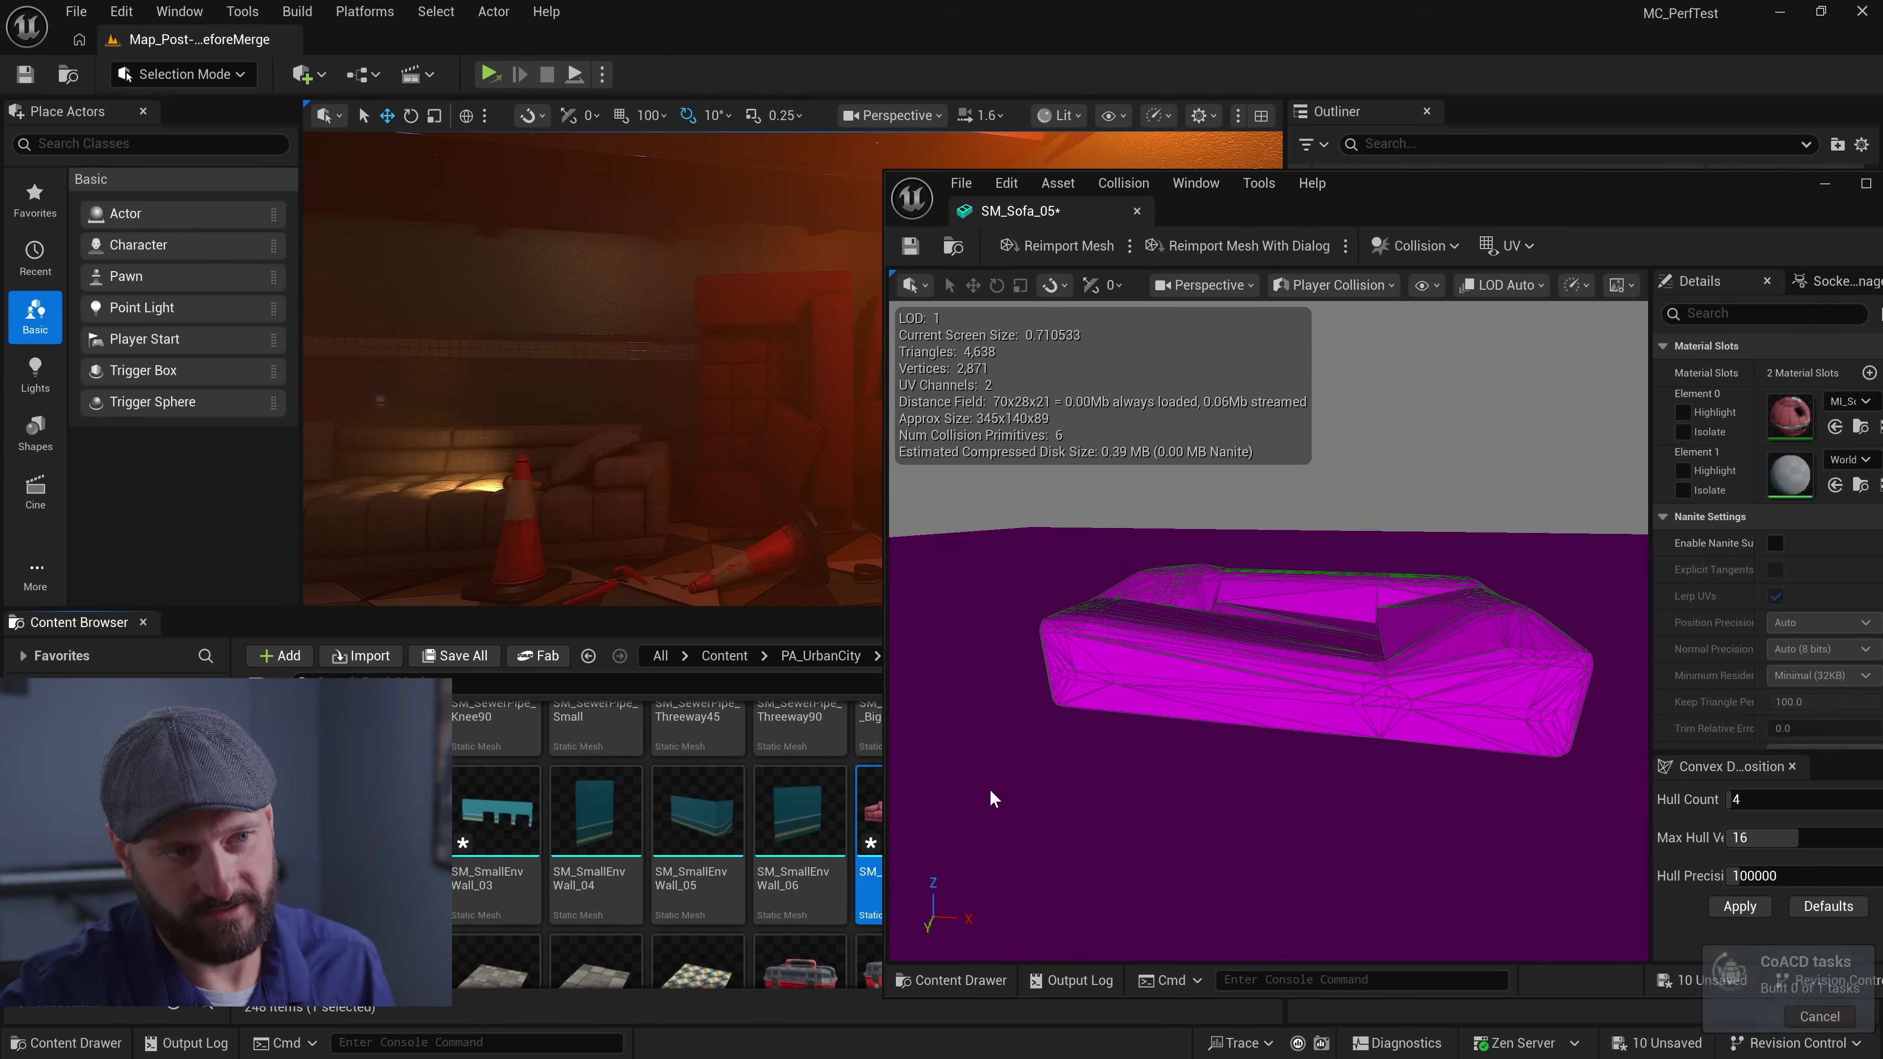
pyautogui.moveTo(1129, 786)
pyautogui.mouseDown(button='right')
pyautogui.moveTo(1118, 807)
pyautogui.moveTo(1132, 786)
pyautogui.mouseUp(button='right')
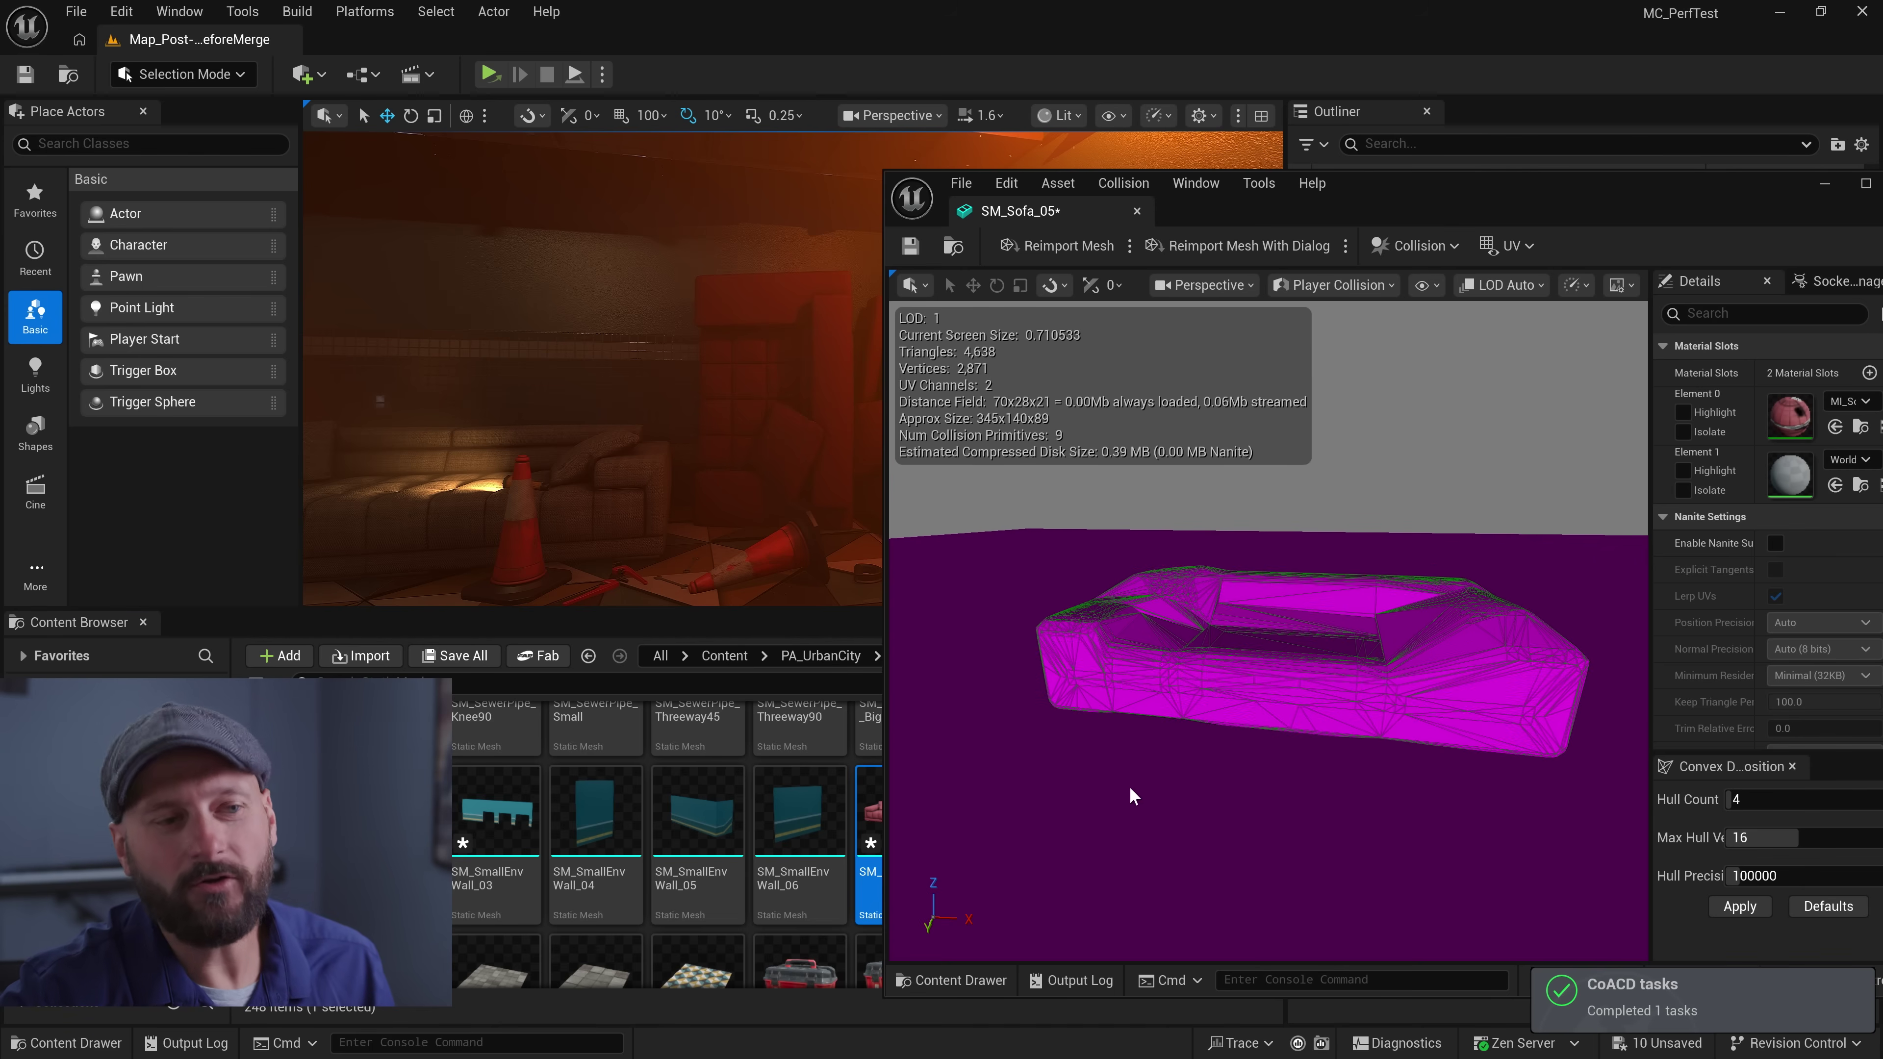
# Rebuild SM_Sofa_05's collision with the Maximum preset at LOD 0 and threshold 0.05, and inspect the hulls around the armrests and seat
pyautogui.rightClick(873, 804)
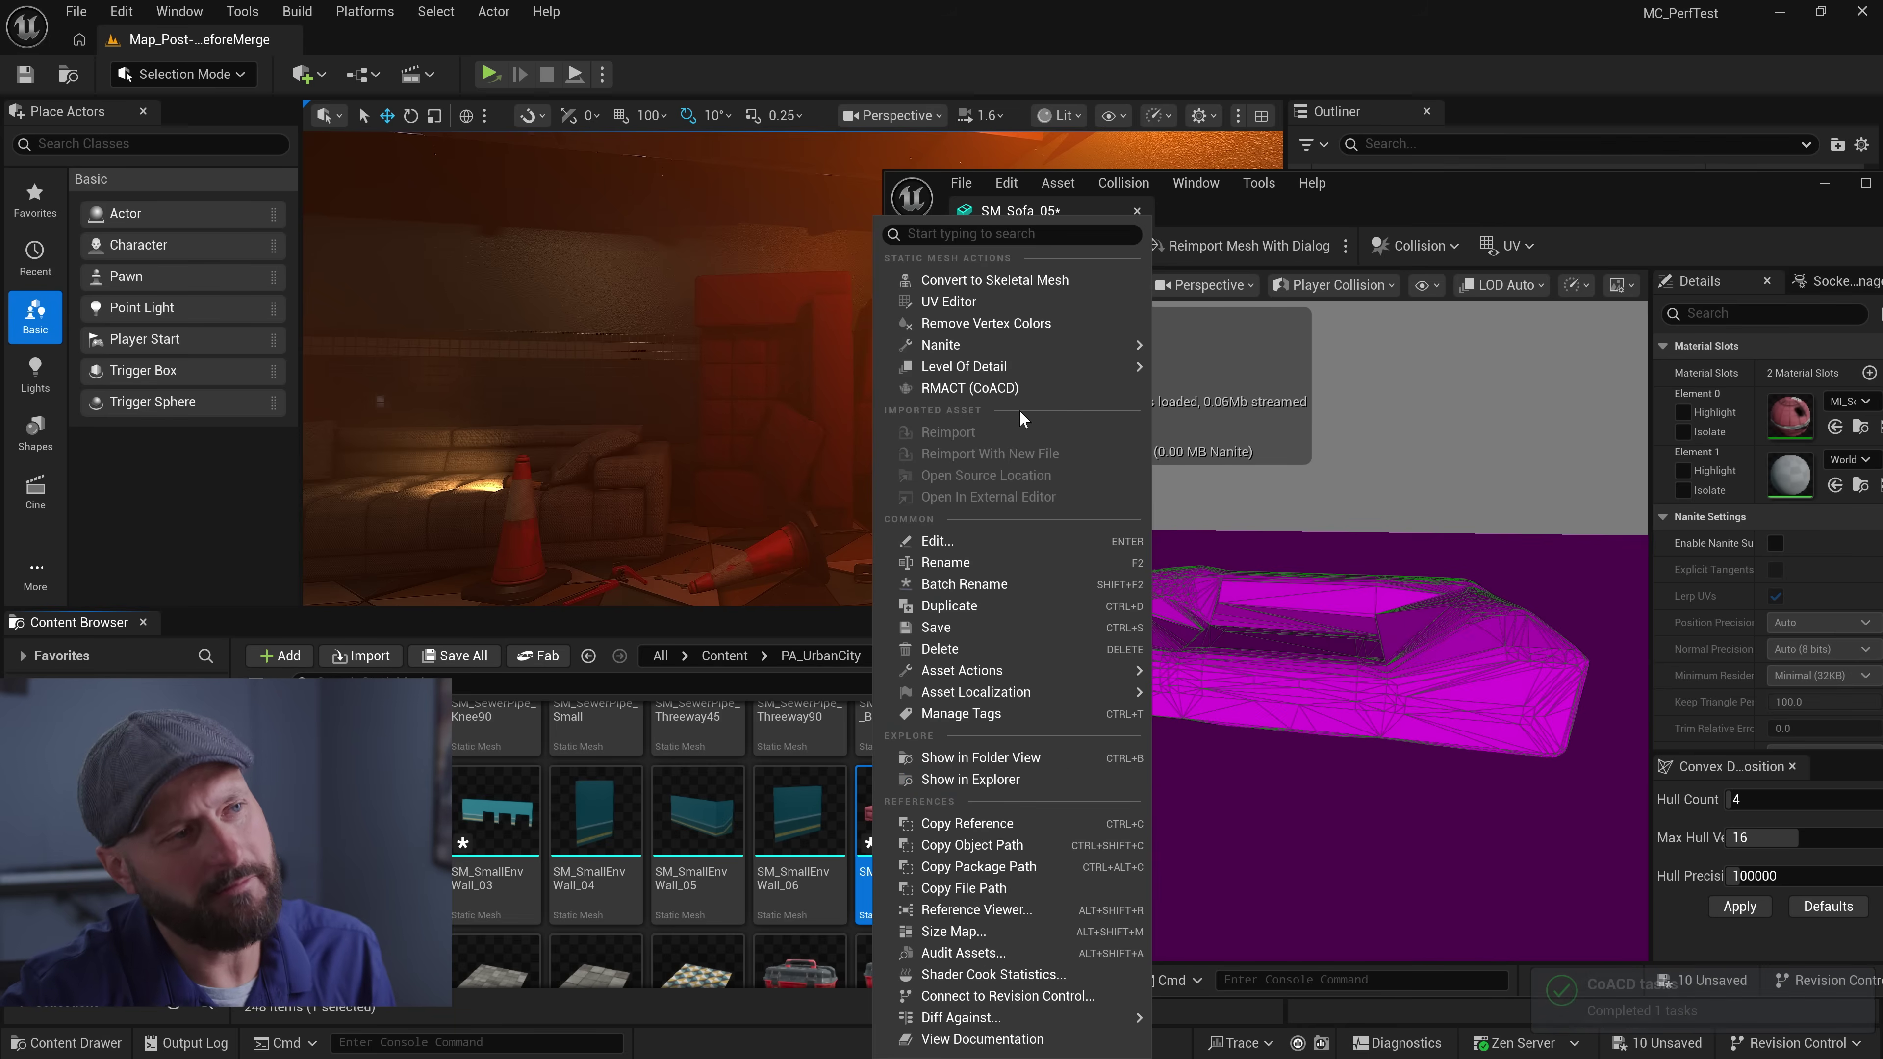
pyautogui.click(1022, 390)
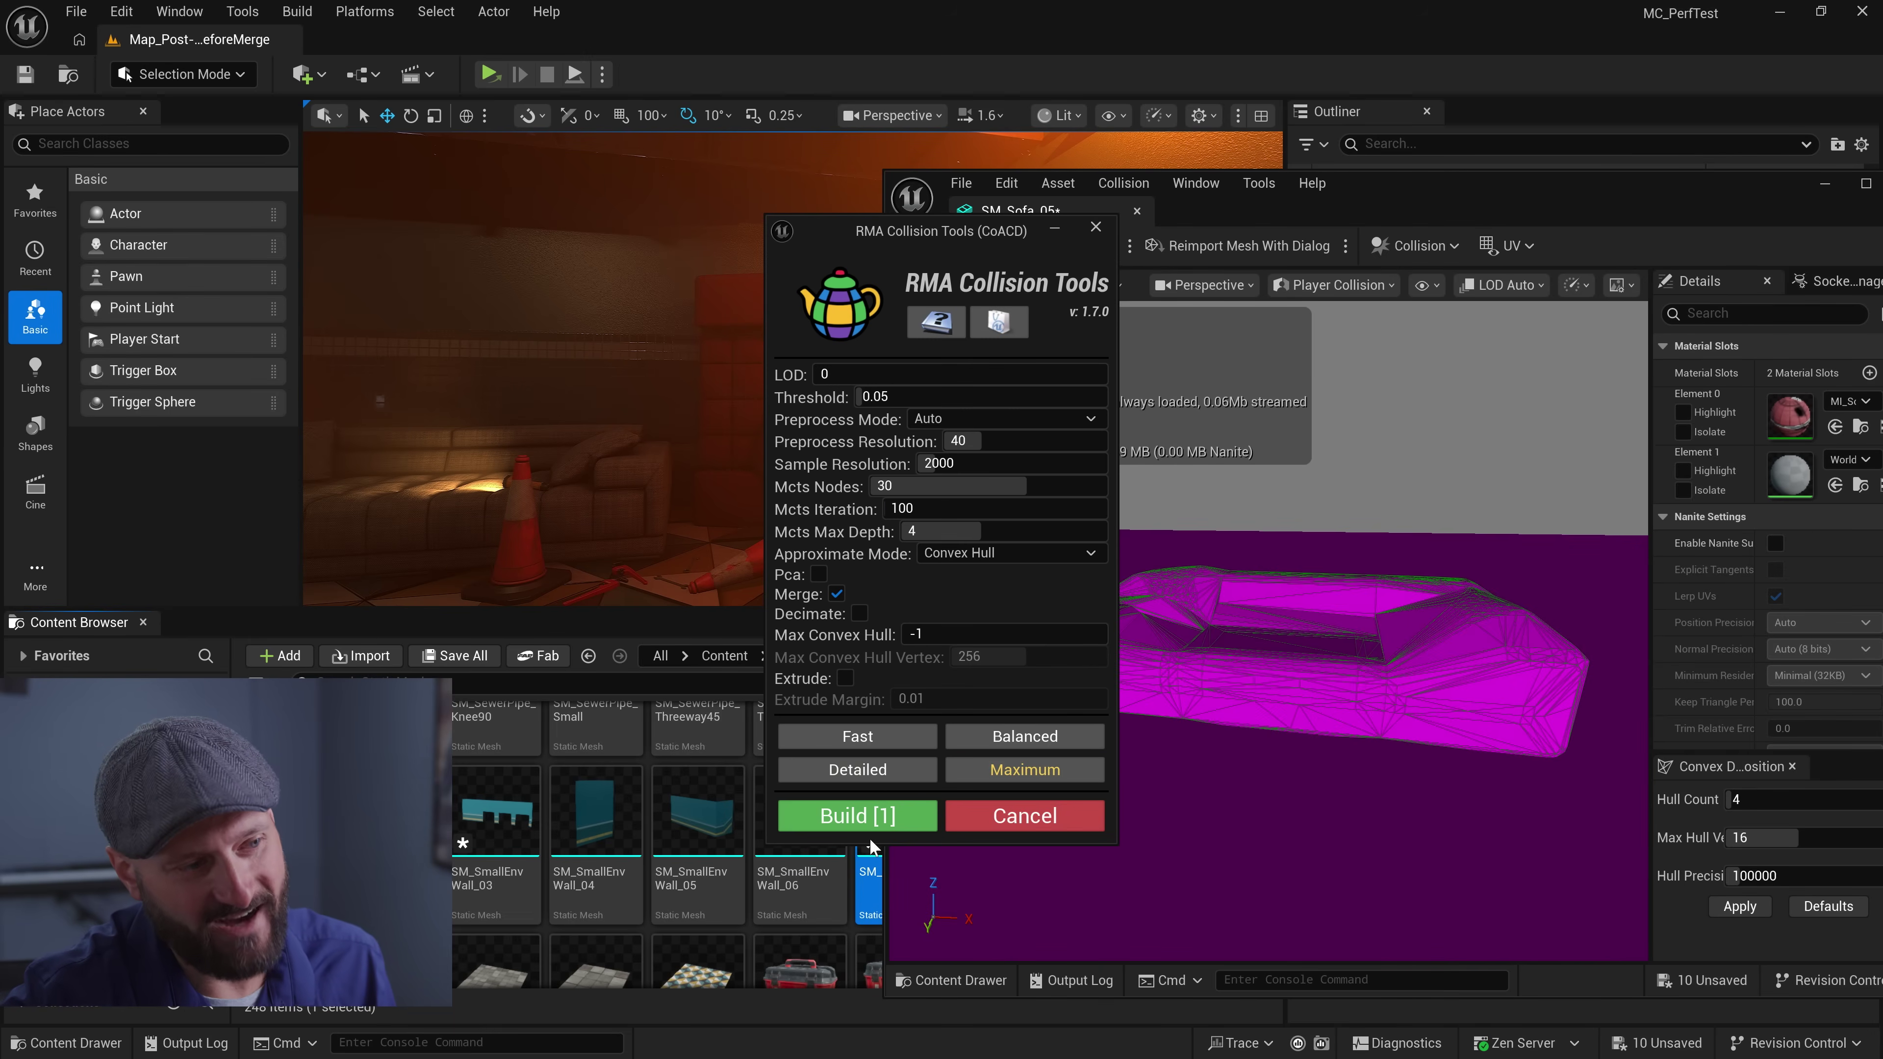
pyautogui.click(869, 821)
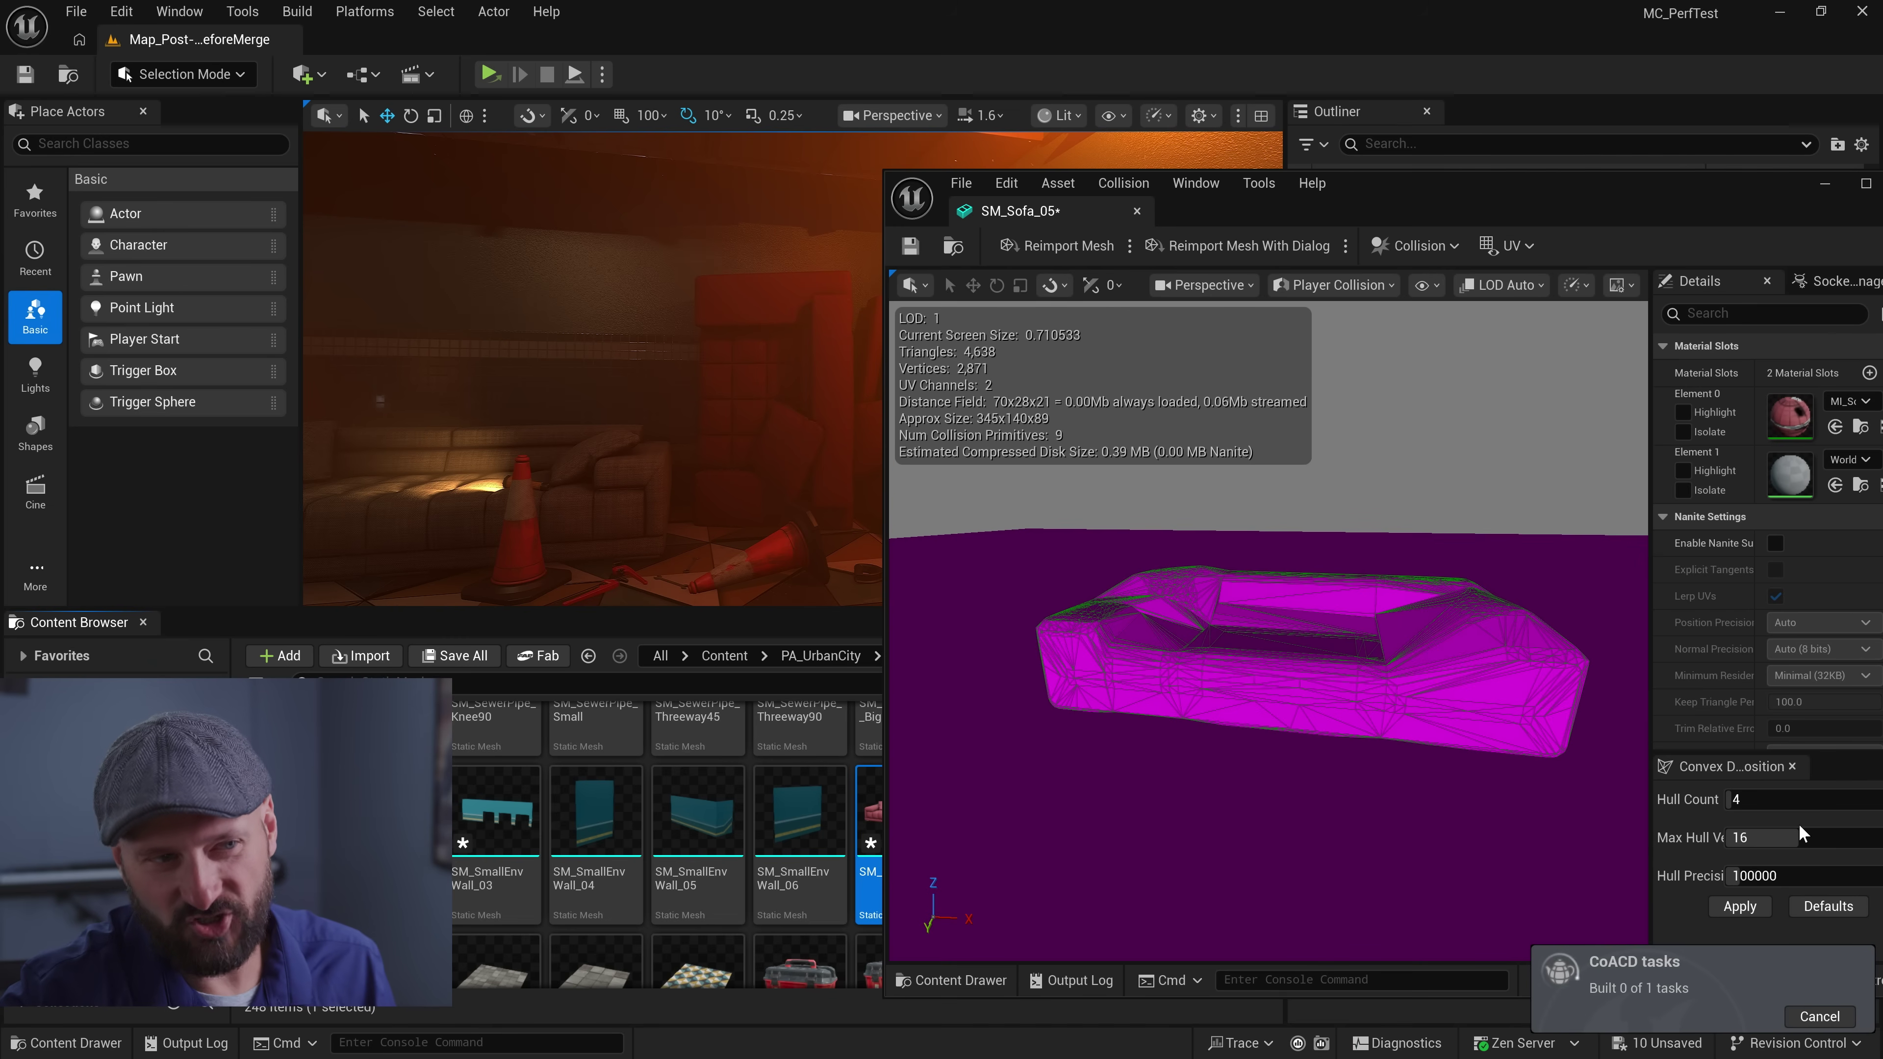
pyautogui.moveTo(1269, 631); pyautogui.dragTo(1357, 649, button='right')
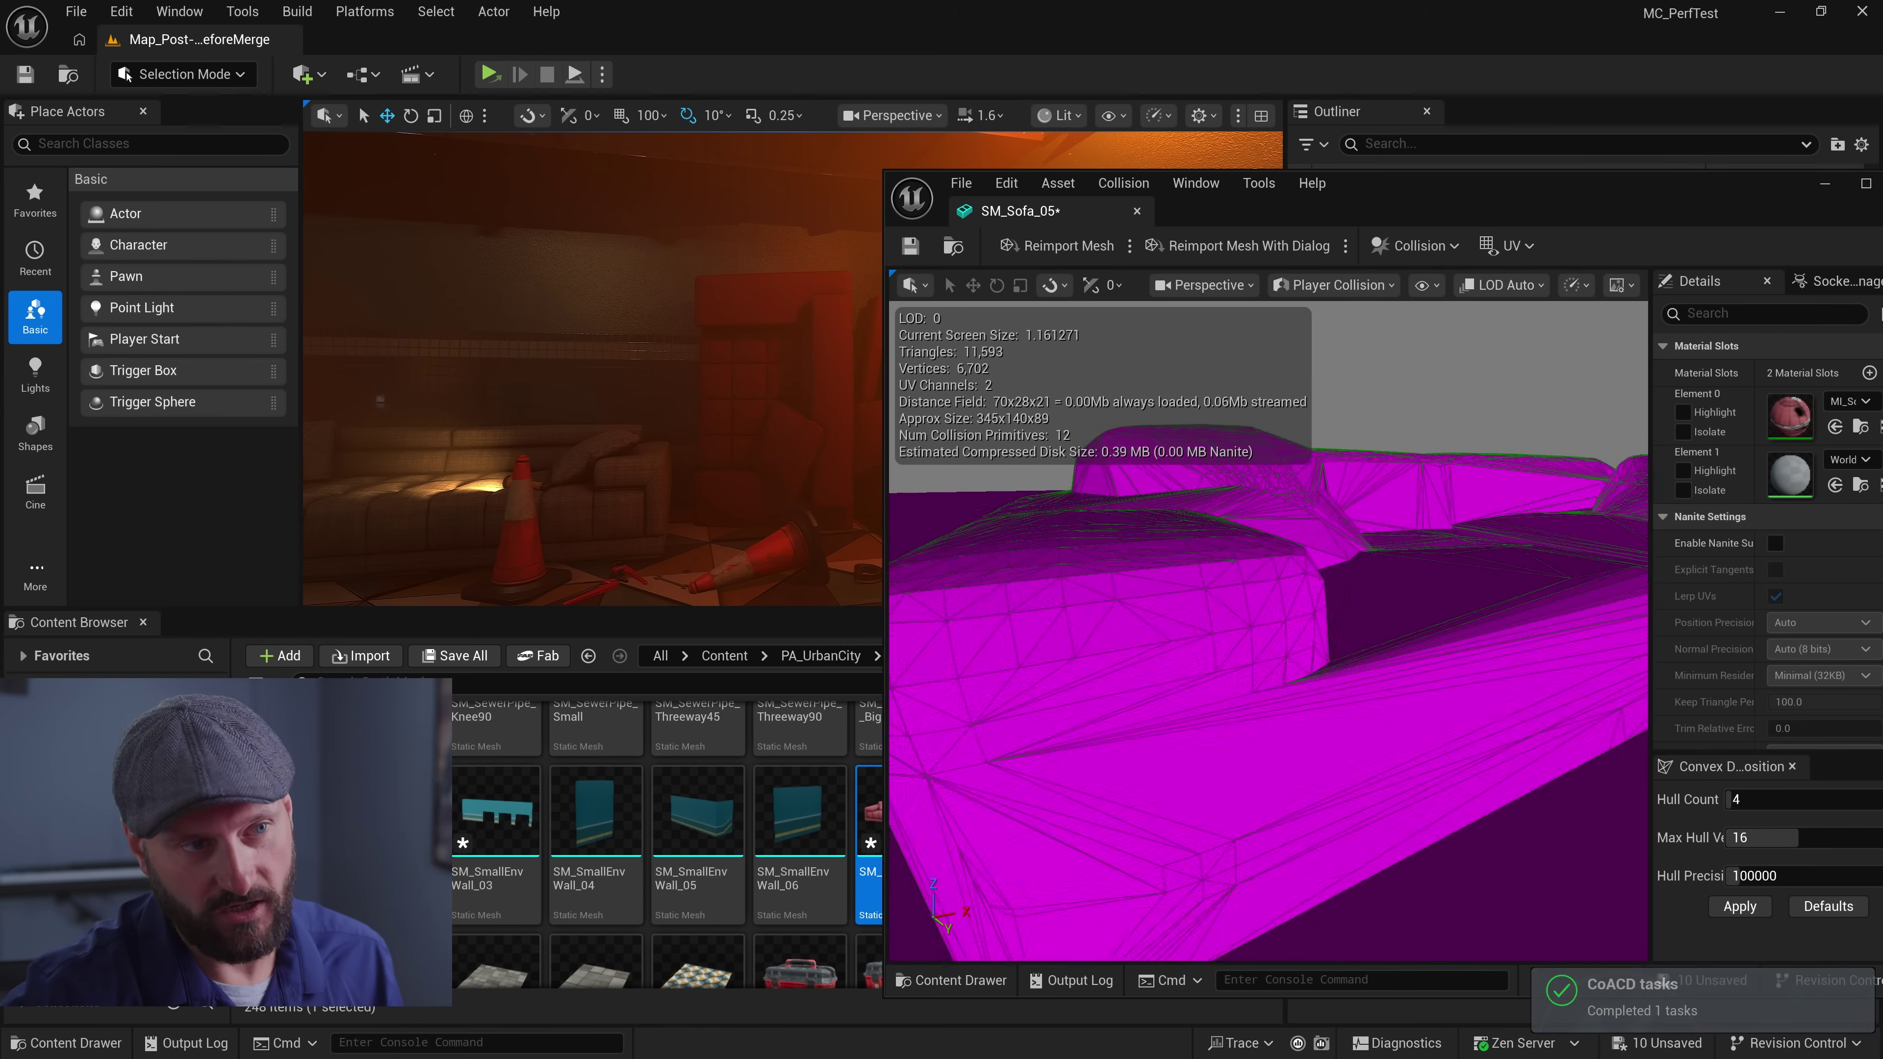
pyautogui.press('f')
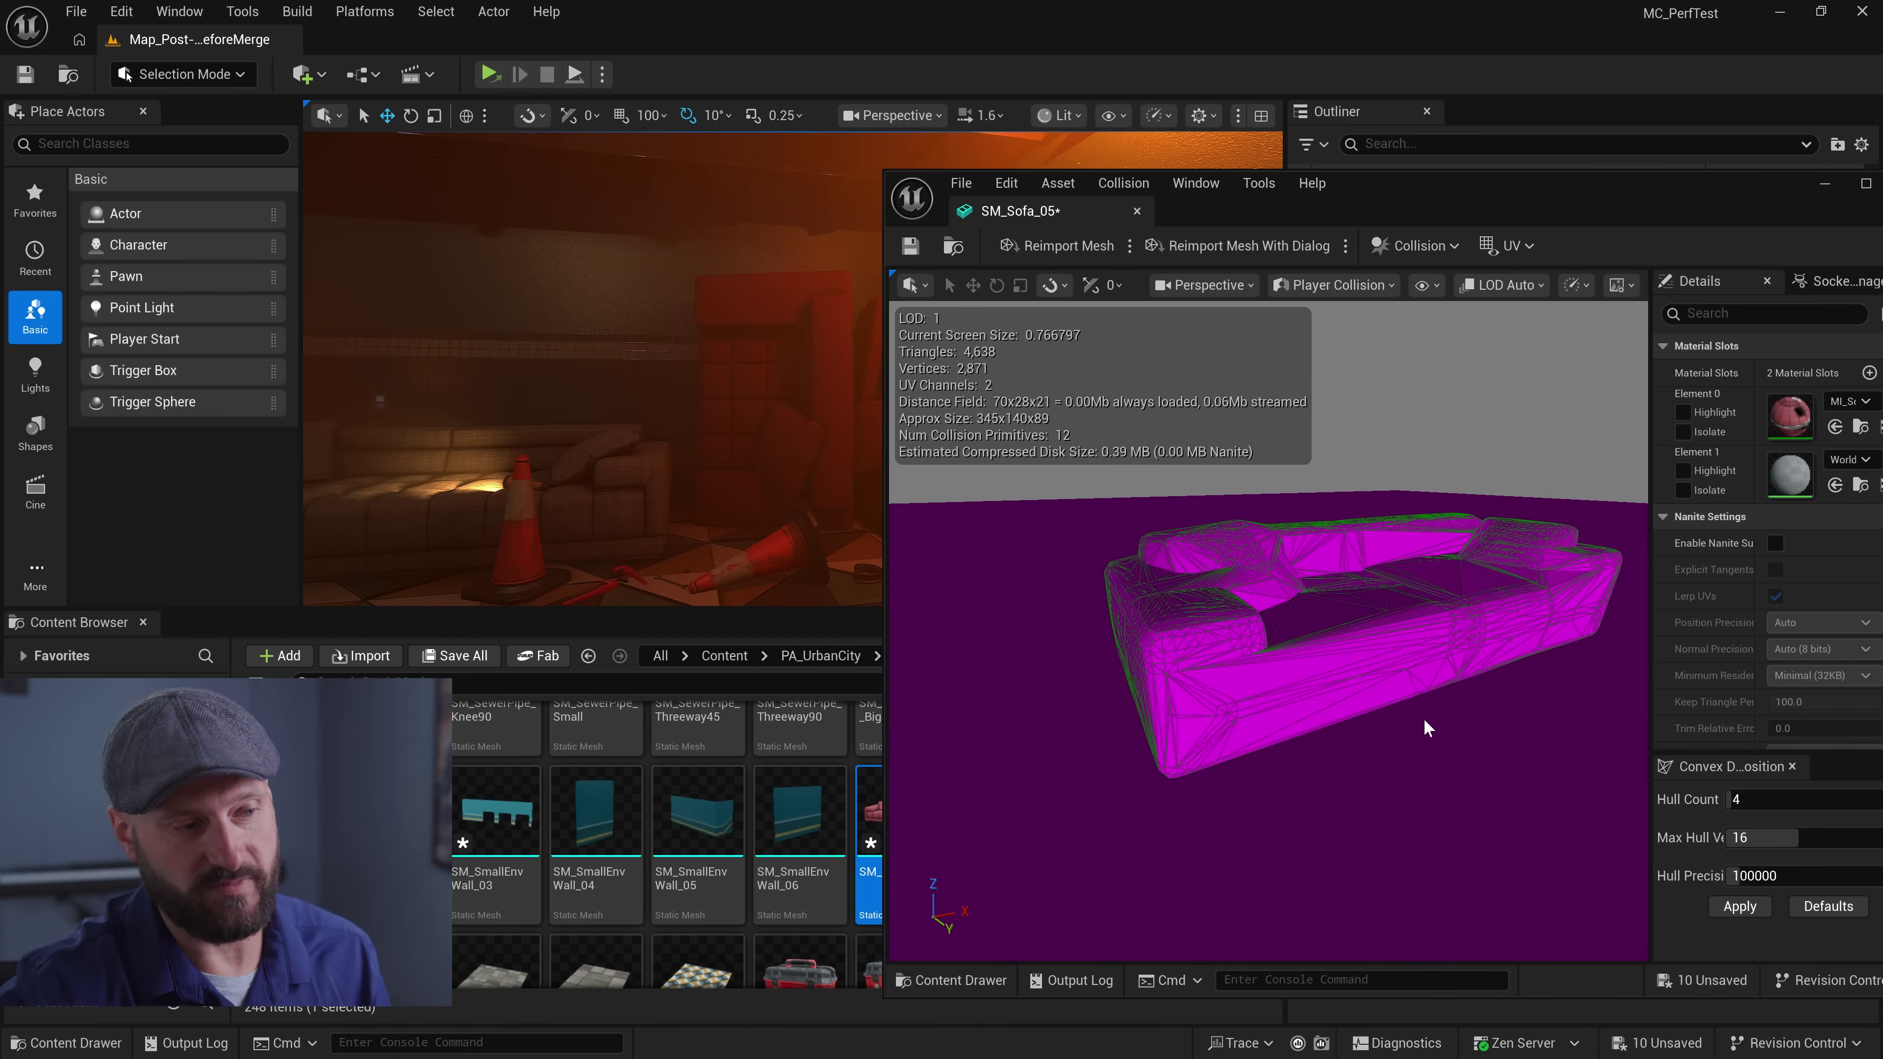
# Rebuild the sofa's Maximum-preset collision with Decimate on, and check the hull overlay on the unlit mesh
pyautogui.click(861, 928)
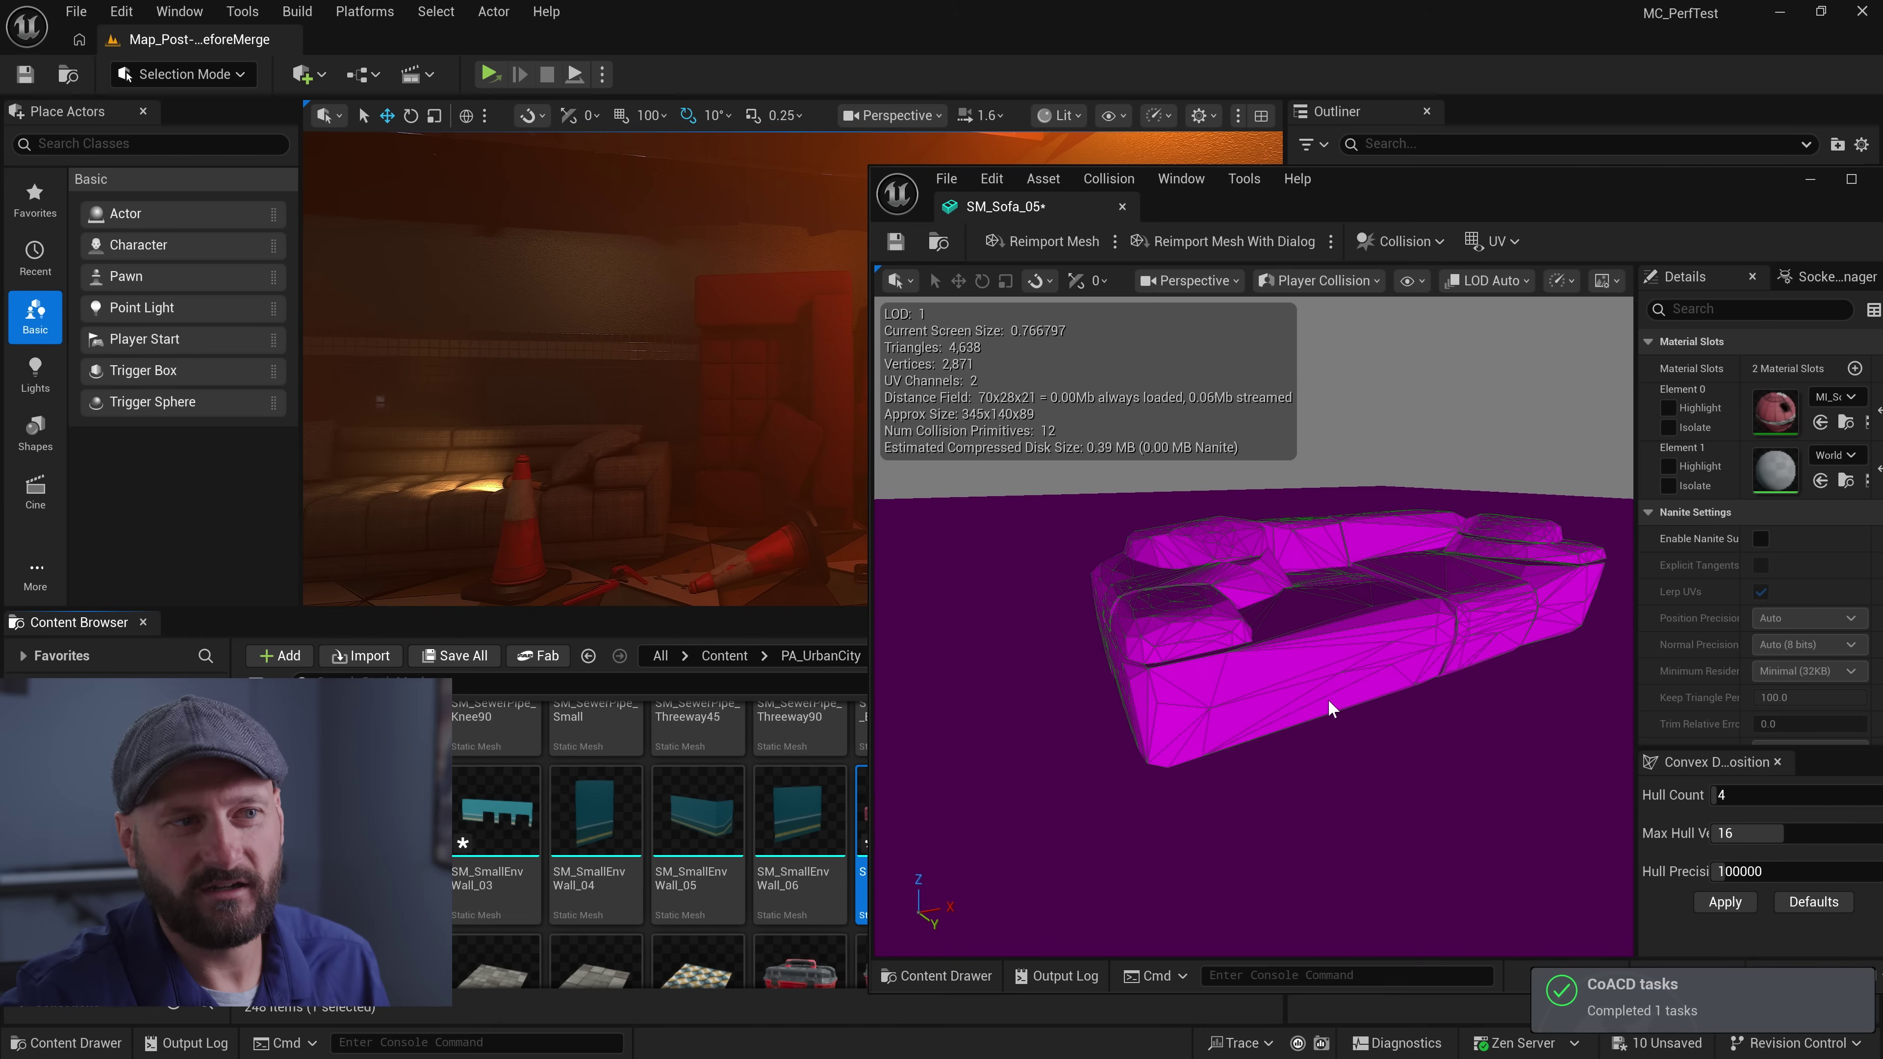
pyautogui.moveTo(1329, 709)
pyautogui.mouseDown(button='right')
pyautogui.moveTo(1265, 700)
pyautogui.moveTo(1327, 701)
pyautogui.mouseUp(button='right')
pyautogui.hotkey('alt', '3')
pyautogui.moveTo(1379, 215); pyautogui.dragTo(1417, 234)
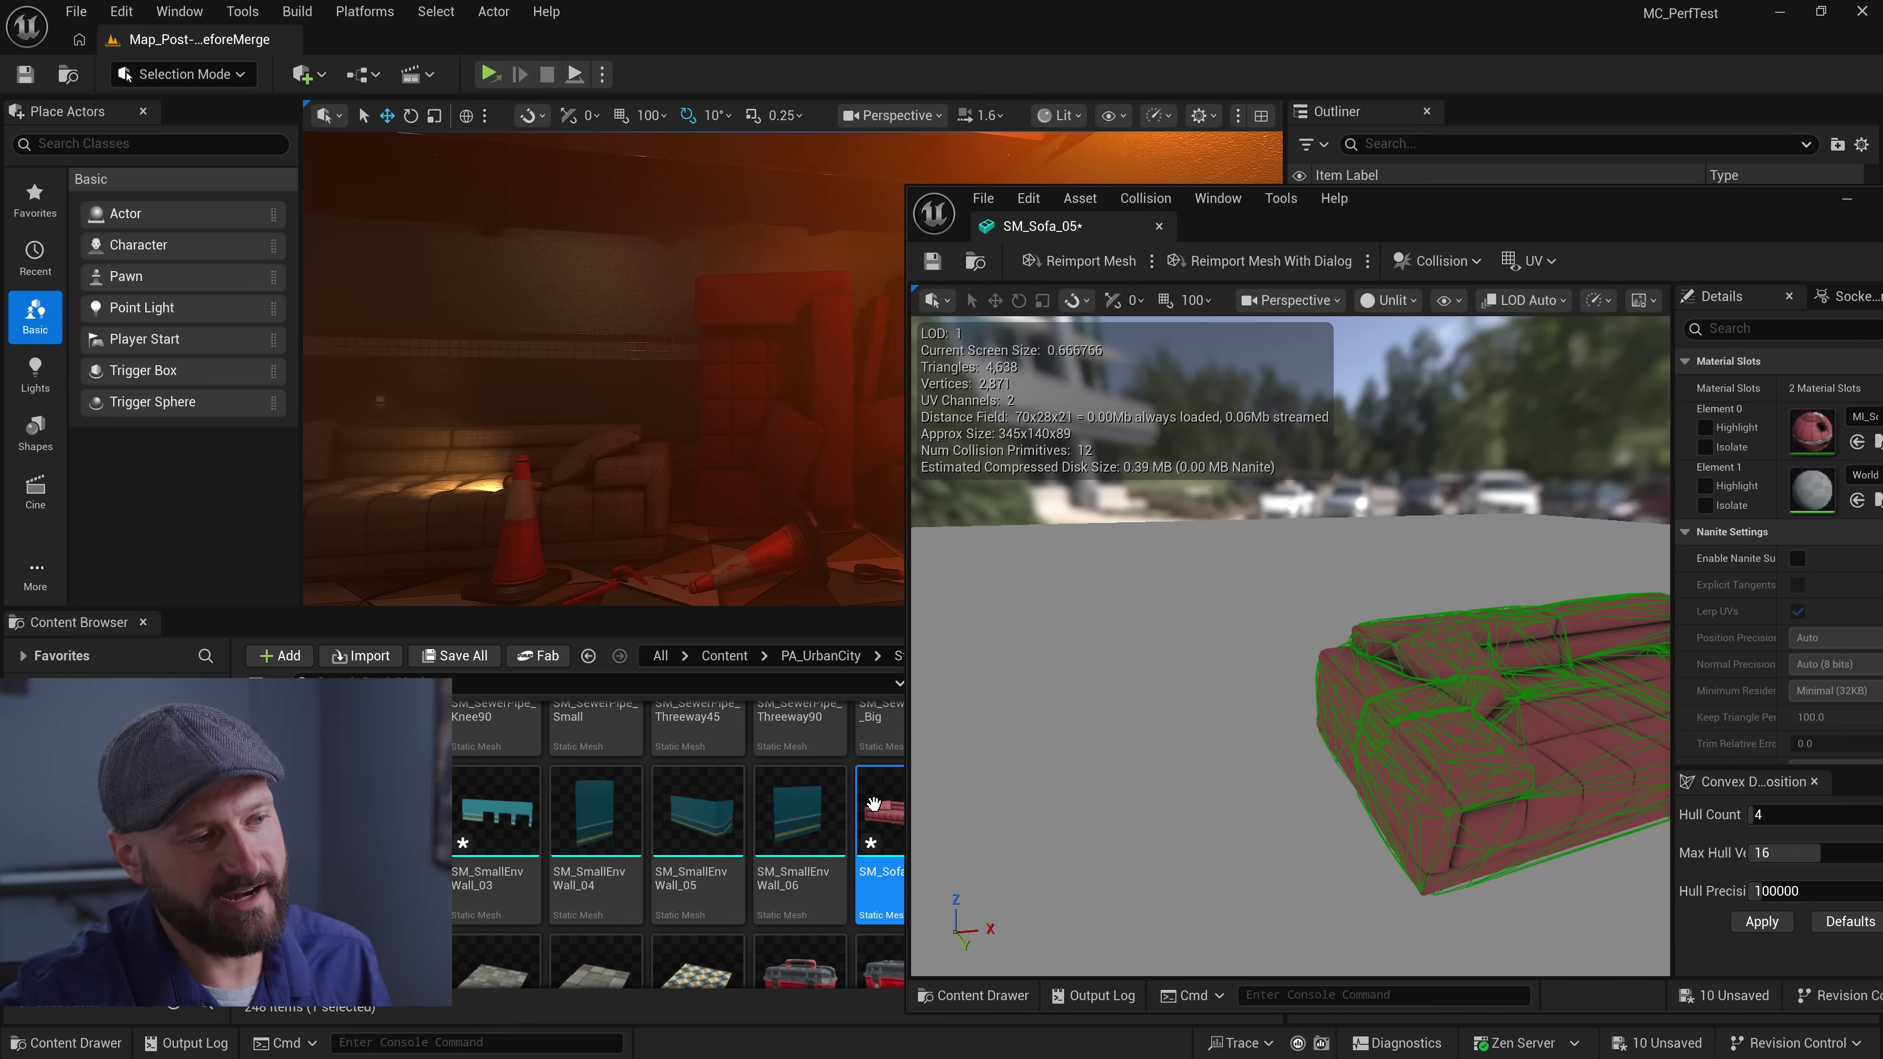
# Rebuild the sofa's collision with Decimate on and a smaller Max Convex Hull Vertex limit, and inspect it in Player Collision view
pyautogui.rightClick(873, 804)
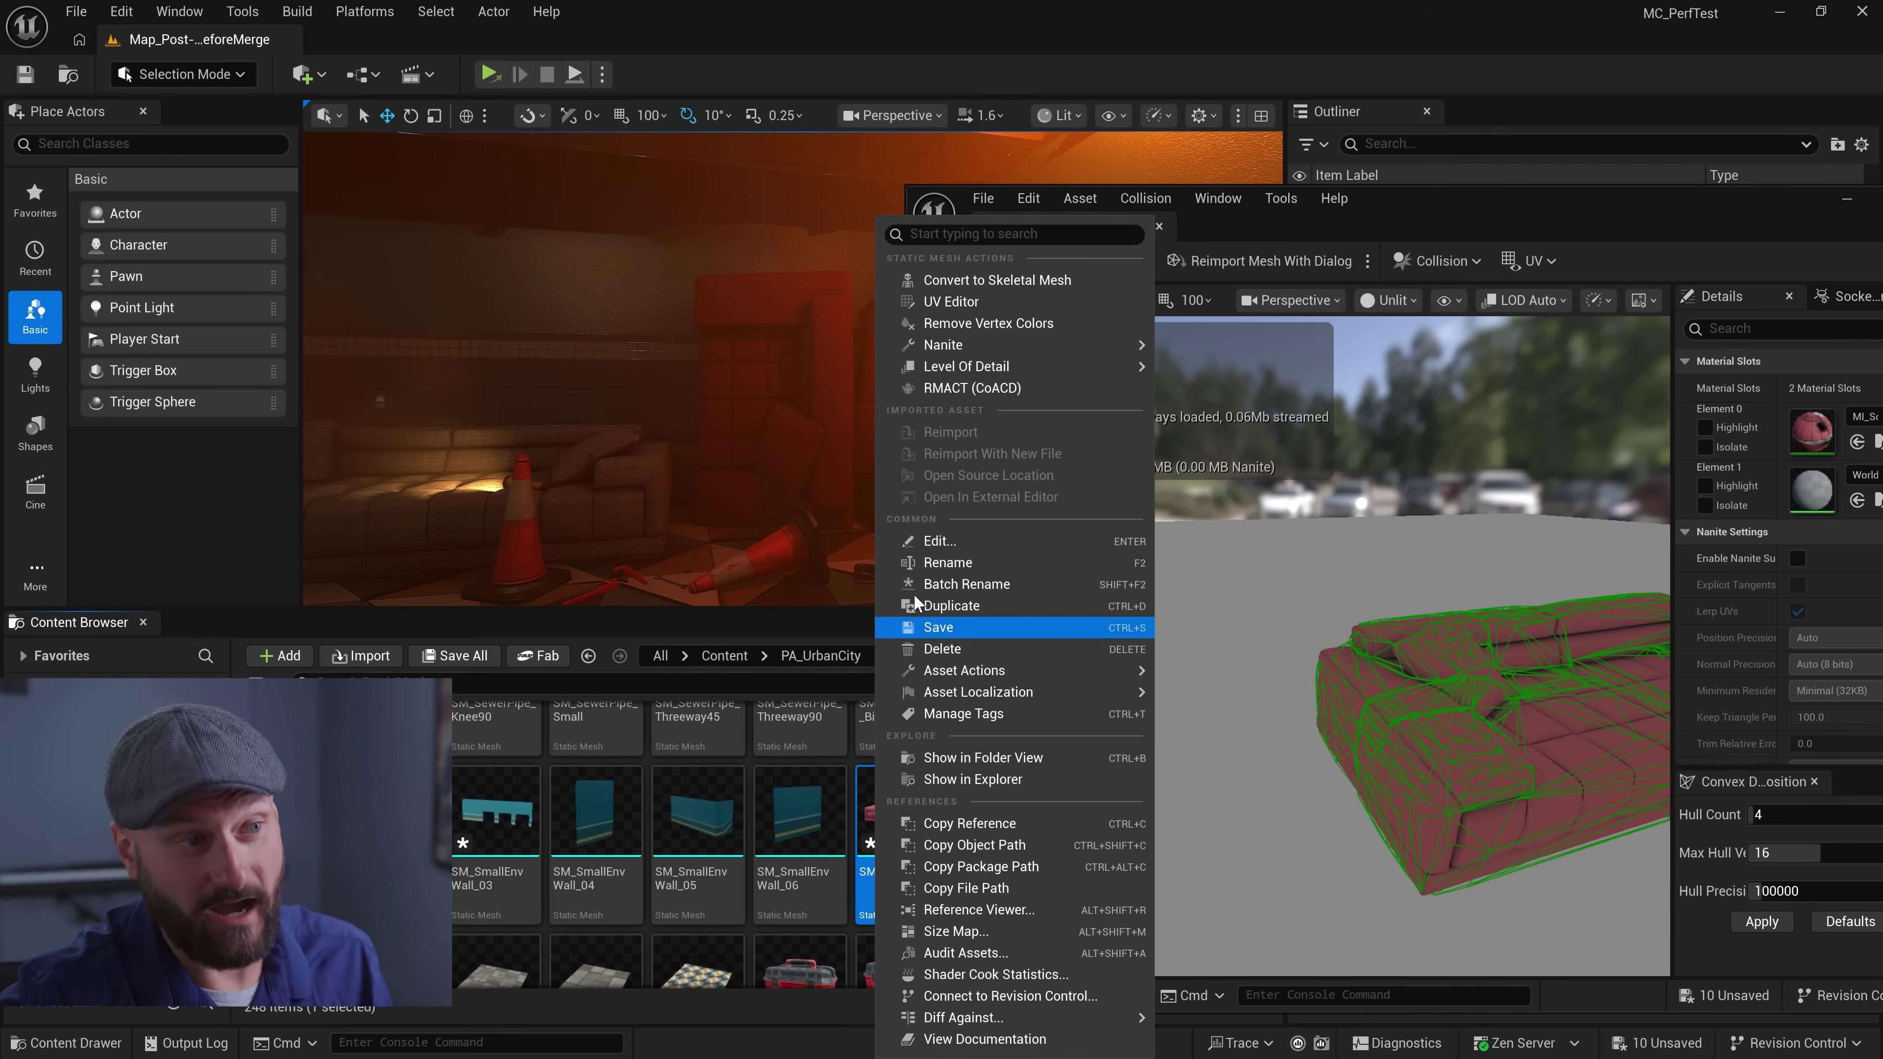
pyautogui.click(976, 392)
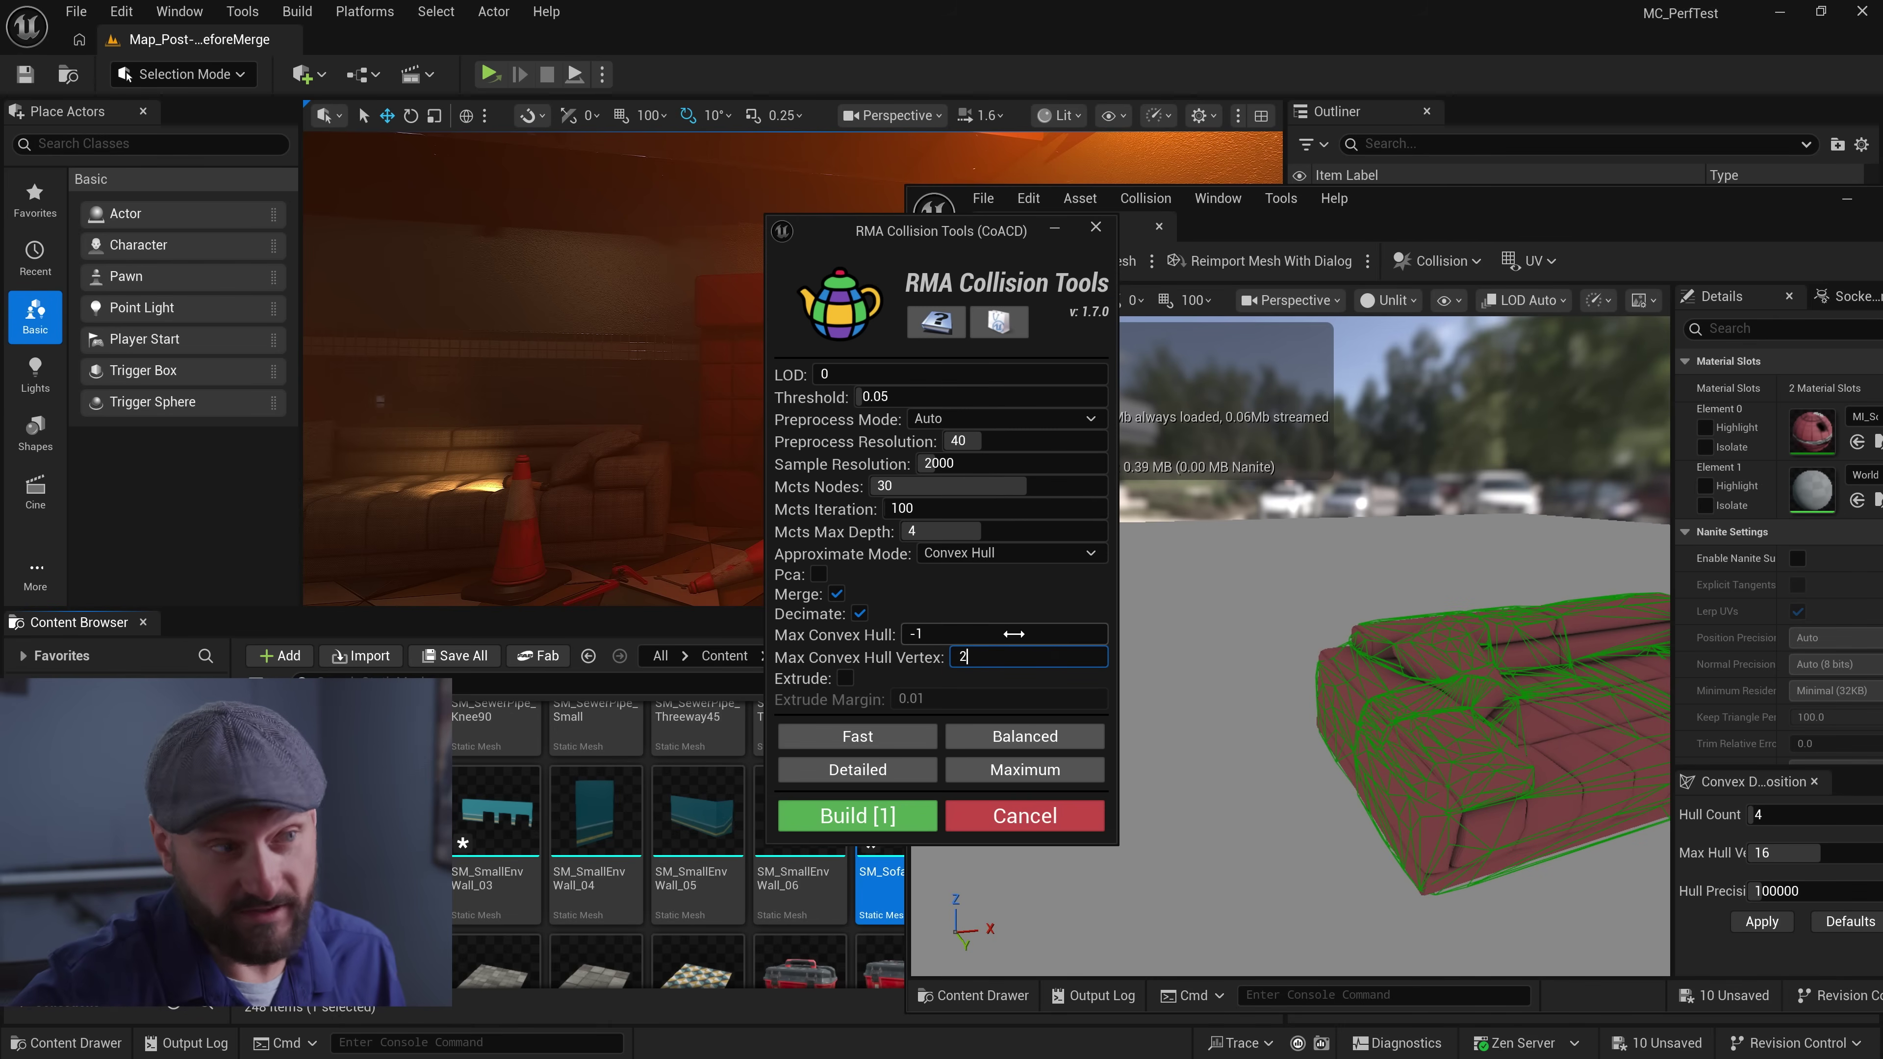
pyautogui.click(928, 820)
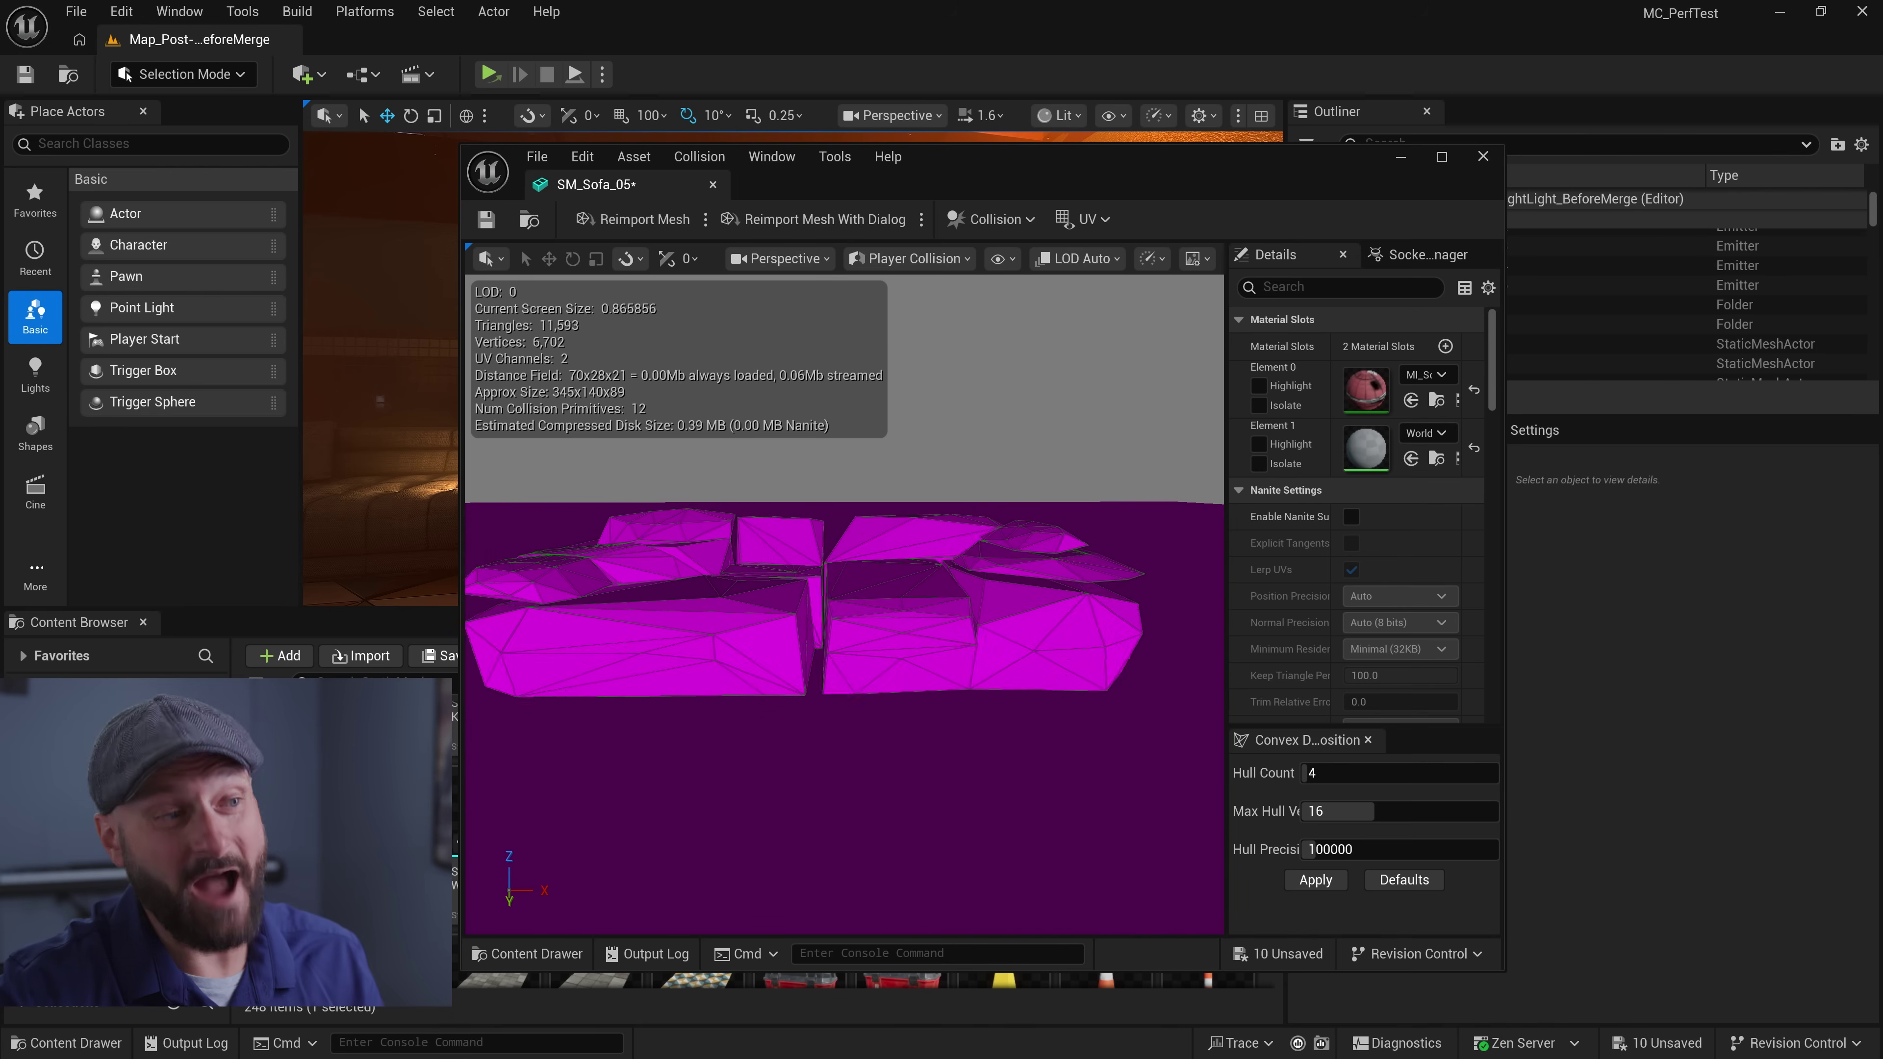
pyautogui.moveTo(986, 481); pyautogui.dragTo(973, 476, button='right')
pyautogui.moveTo(1069, 178); pyautogui.dragTo(1486, 154)
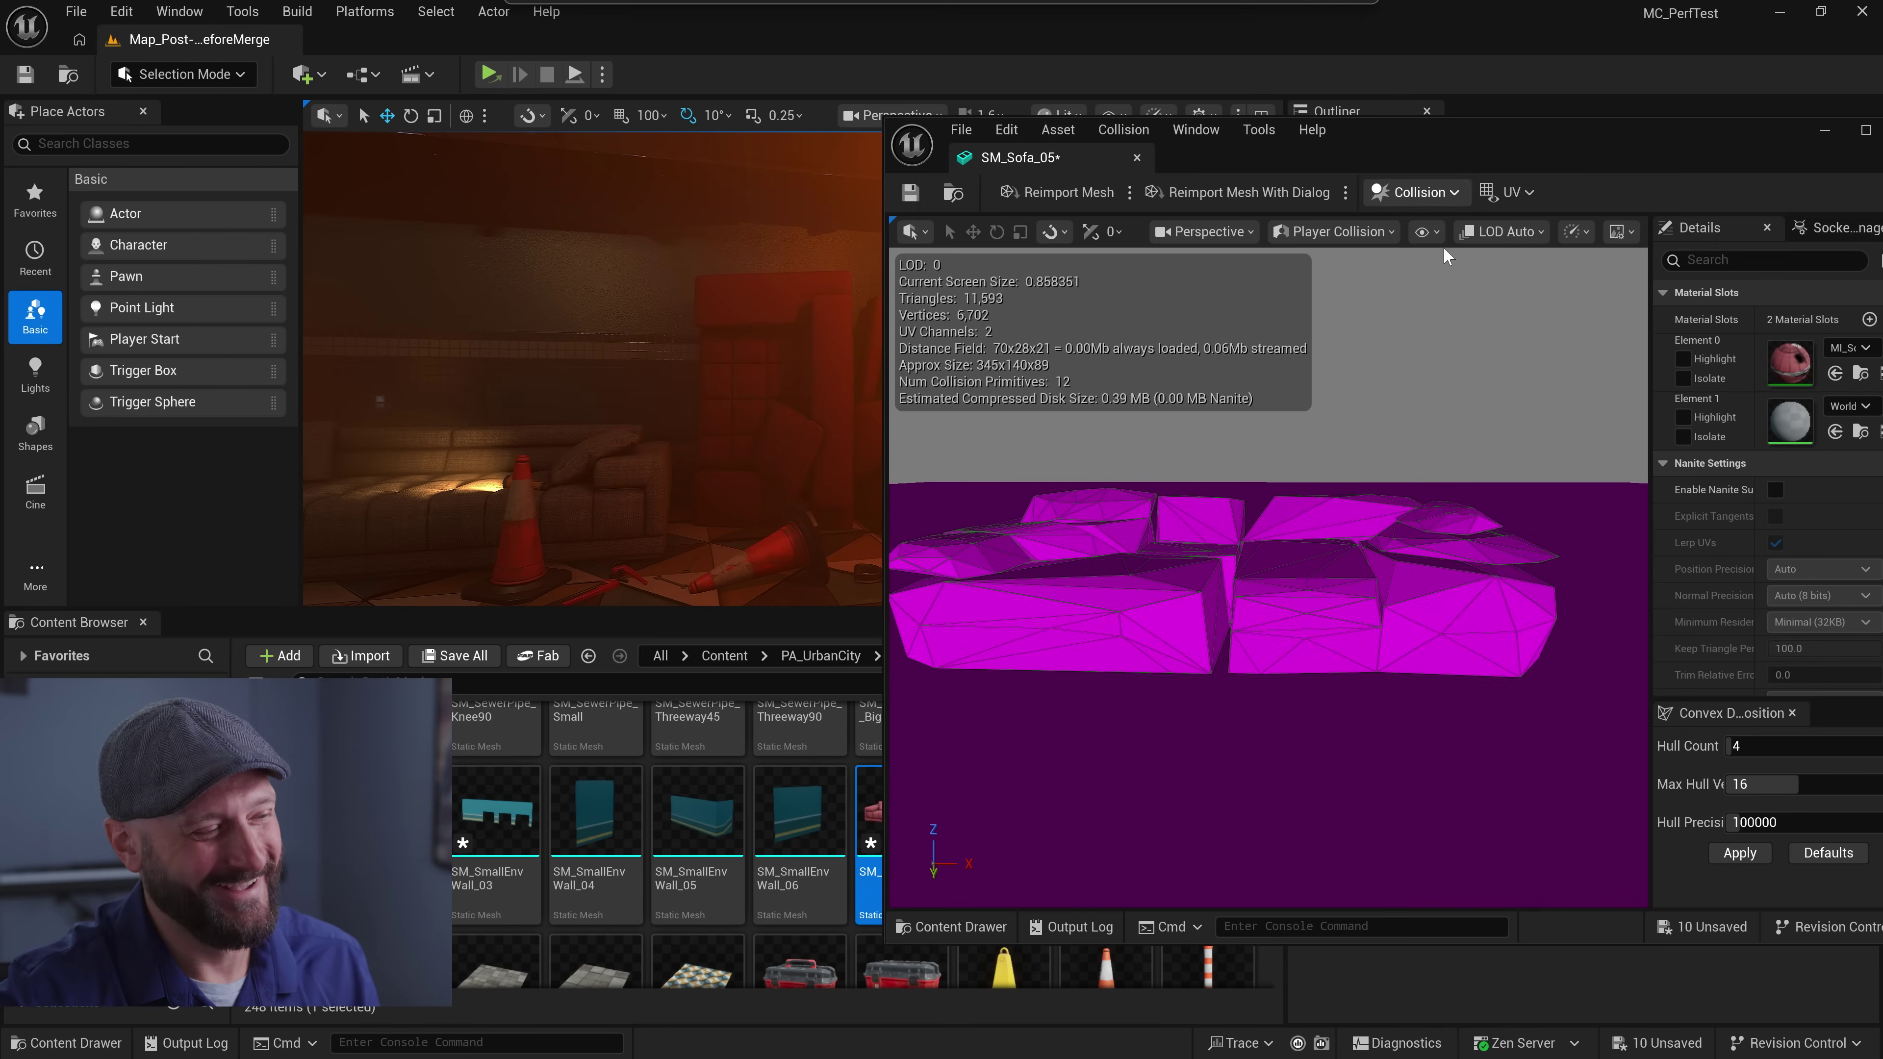
# Rebuild SM_Sofa_05's decimated collision with Max Convex Hull Vertex set to 35, and check the hulls over the unlit and lit mesh
pyautogui.rightClick(869, 801)
pyautogui.click(871, 802)
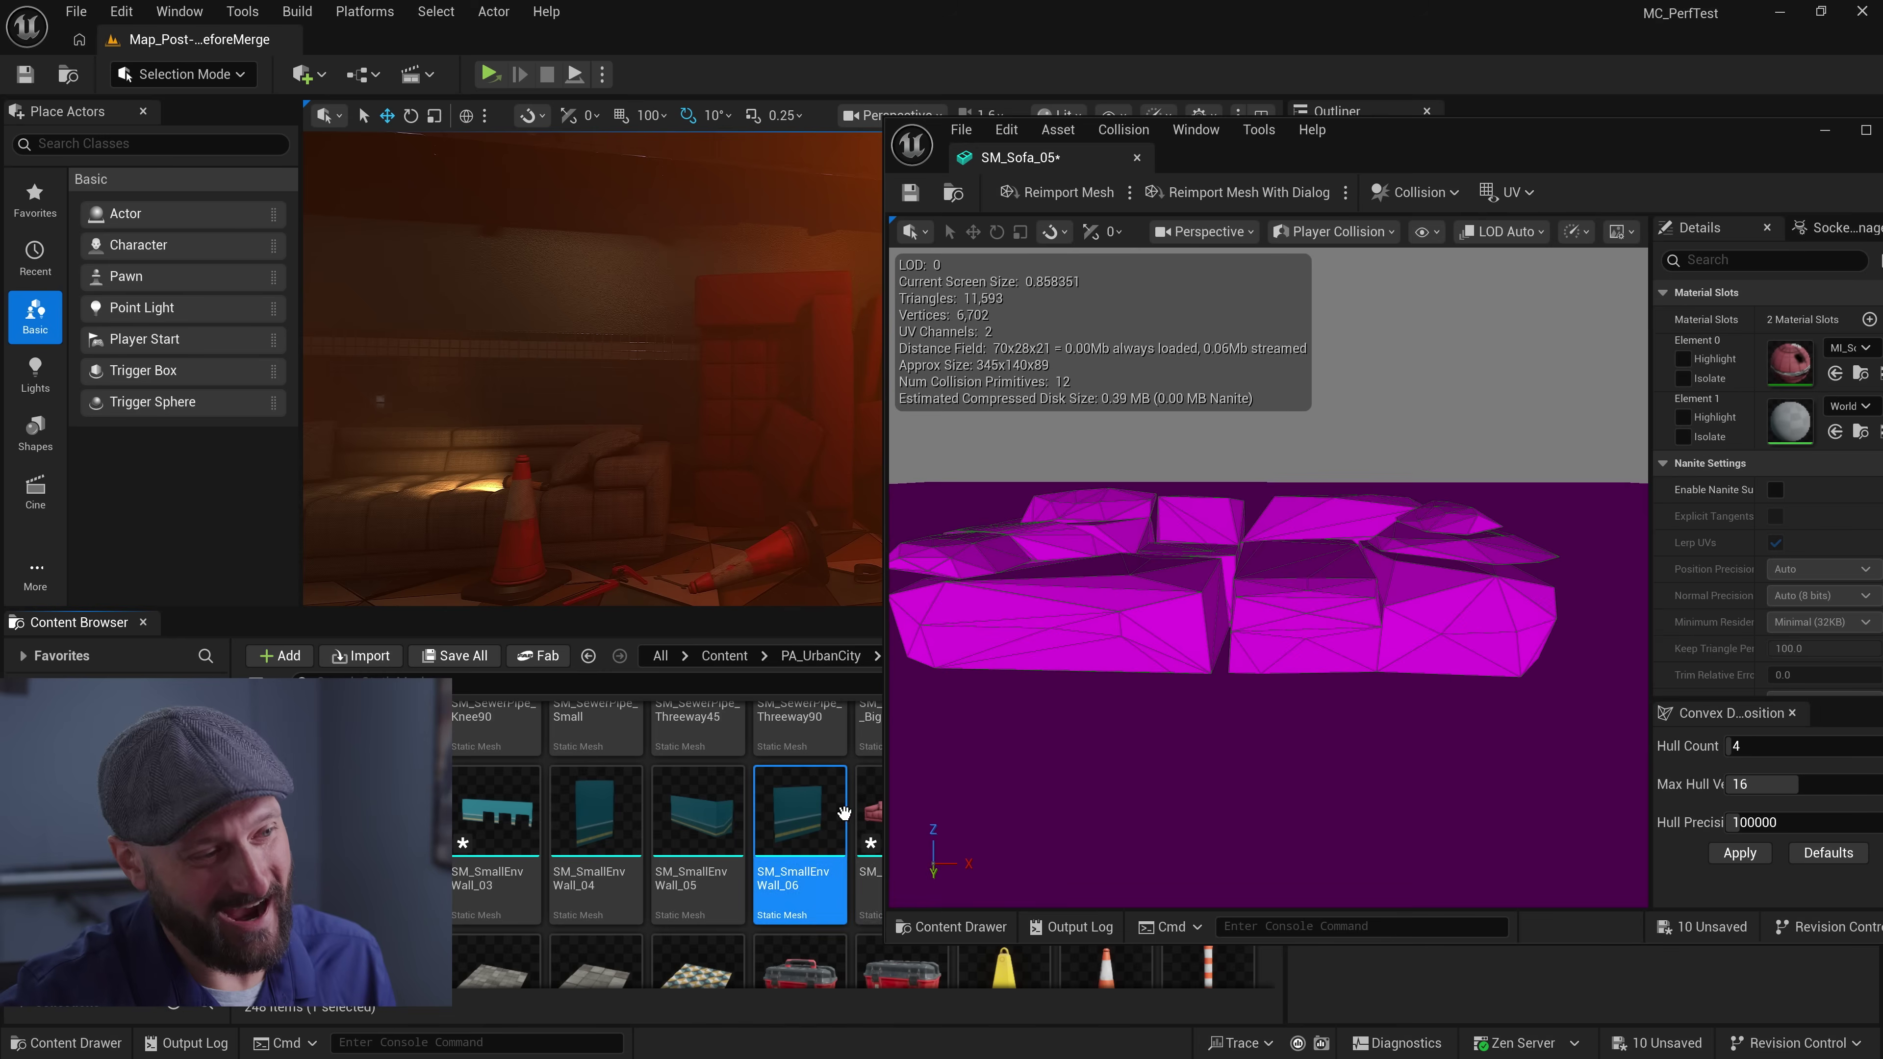
pyautogui.rightClick(873, 803)
pyautogui.click(1002, 387)
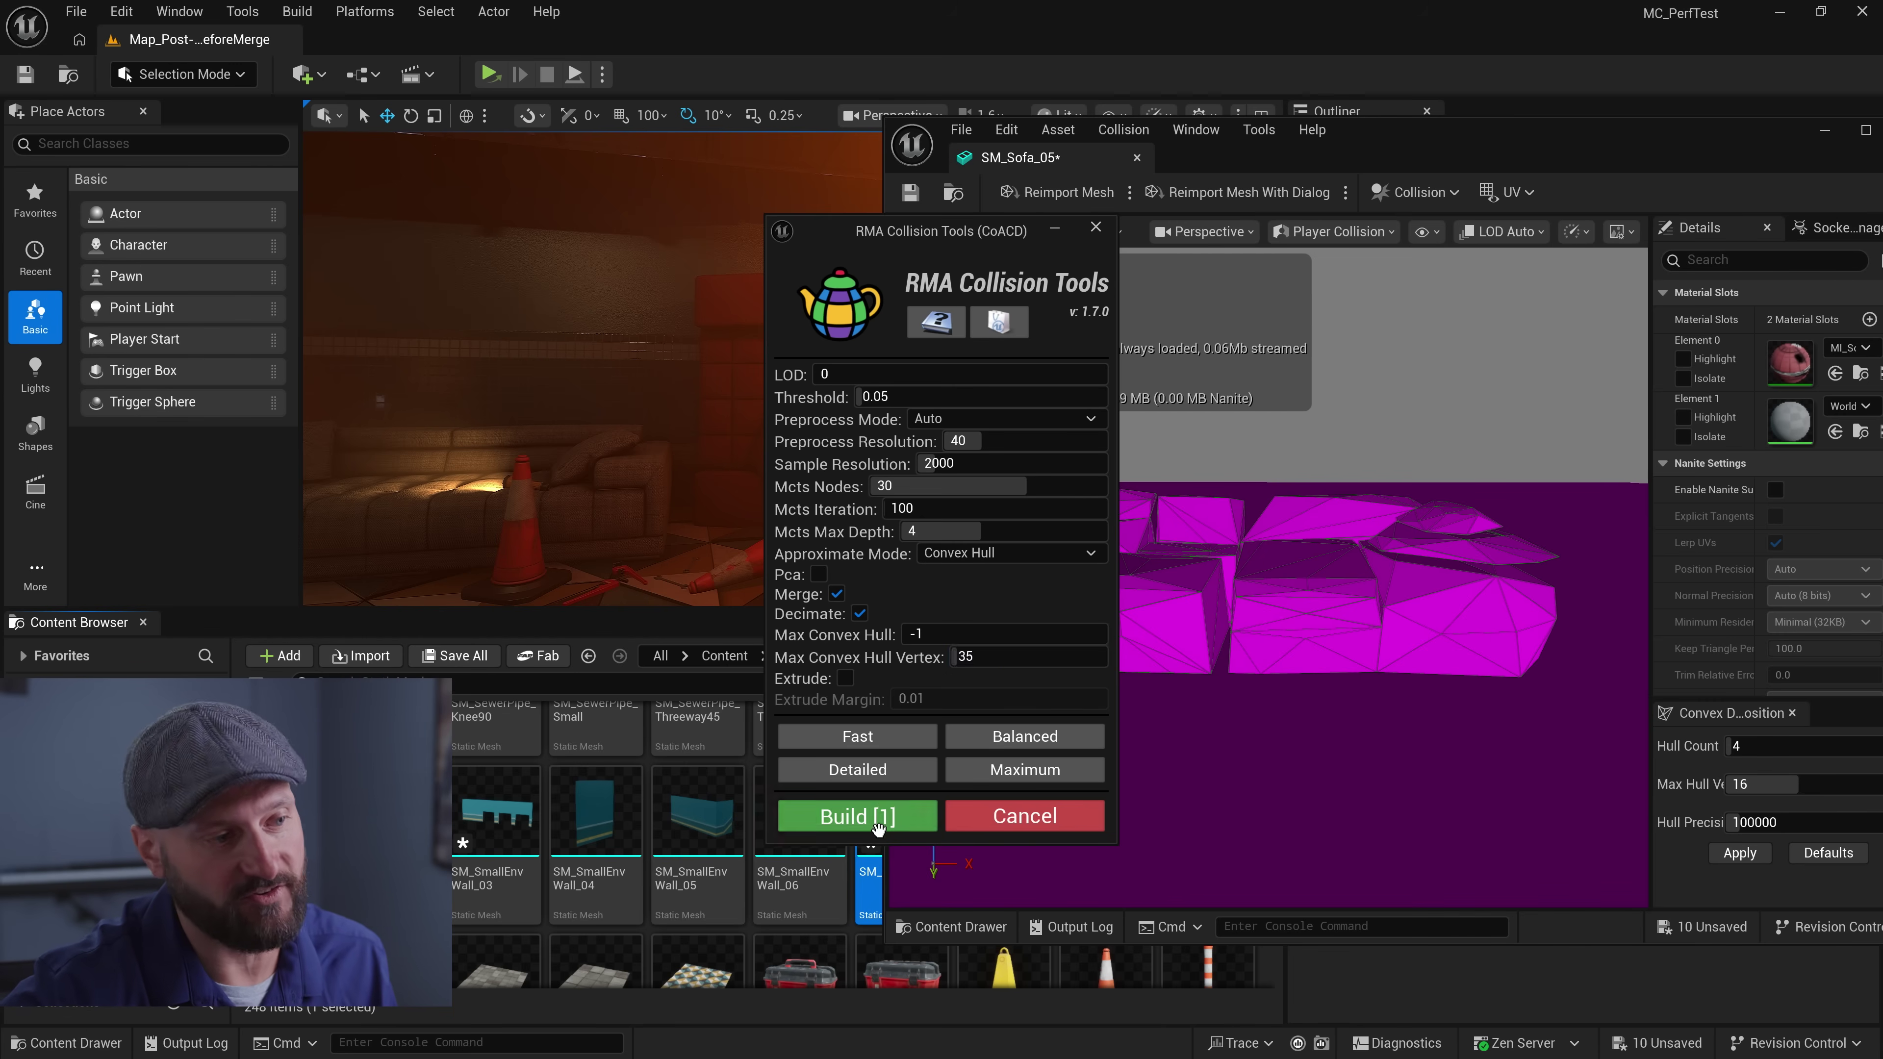
pyautogui.click(857, 816)
pyautogui.moveTo(1050, 757); pyautogui.dragTo(1260, 753, button='right')
pyautogui.hotkey('alt', '4')
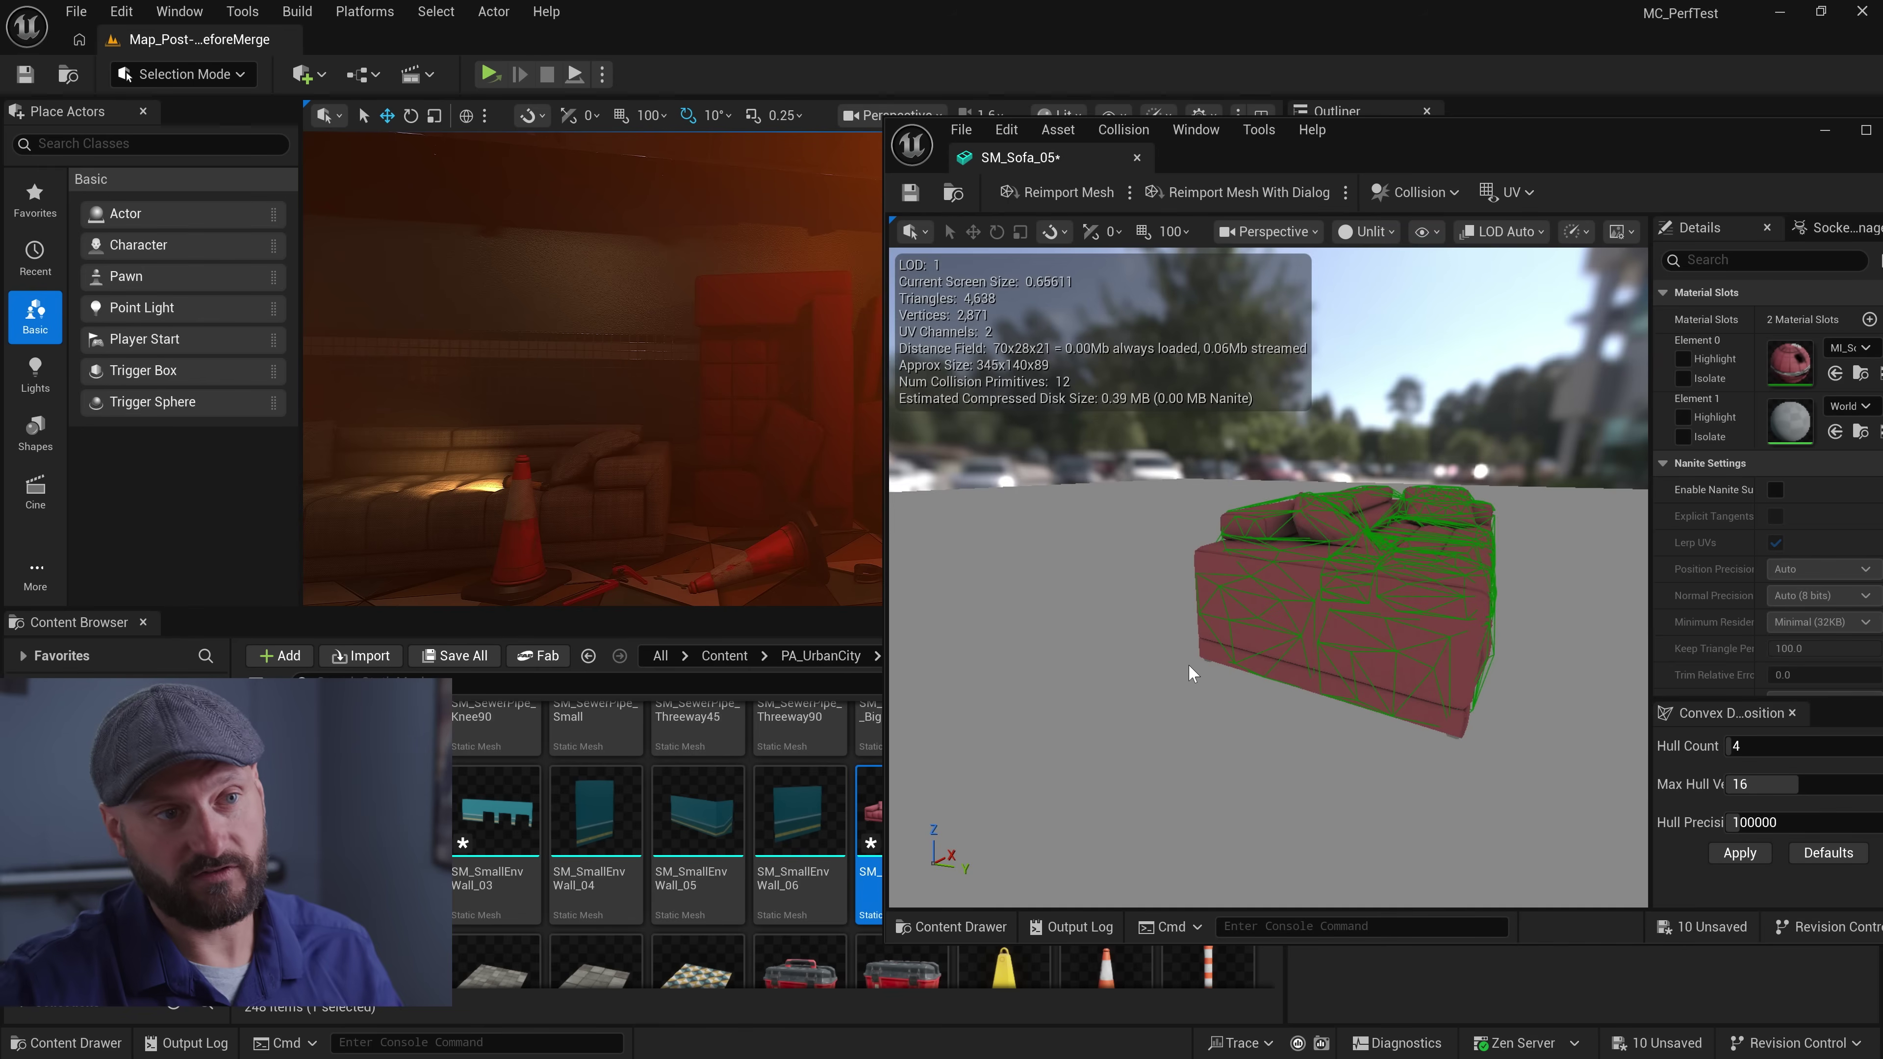
pyautogui.moveTo(1188, 663); pyautogui.dragTo(1156, 666, button='right')
pyautogui.moveTo(1438, 632)
pyautogui.mouseDown(button='right')
pyautogui.moveTo(1357, 636)
pyautogui.moveTo(1438, 633)
pyautogui.moveTo(1379, 651)
pyautogui.moveTo(1421, 653)
pyautogui.mouseUp(button='right')
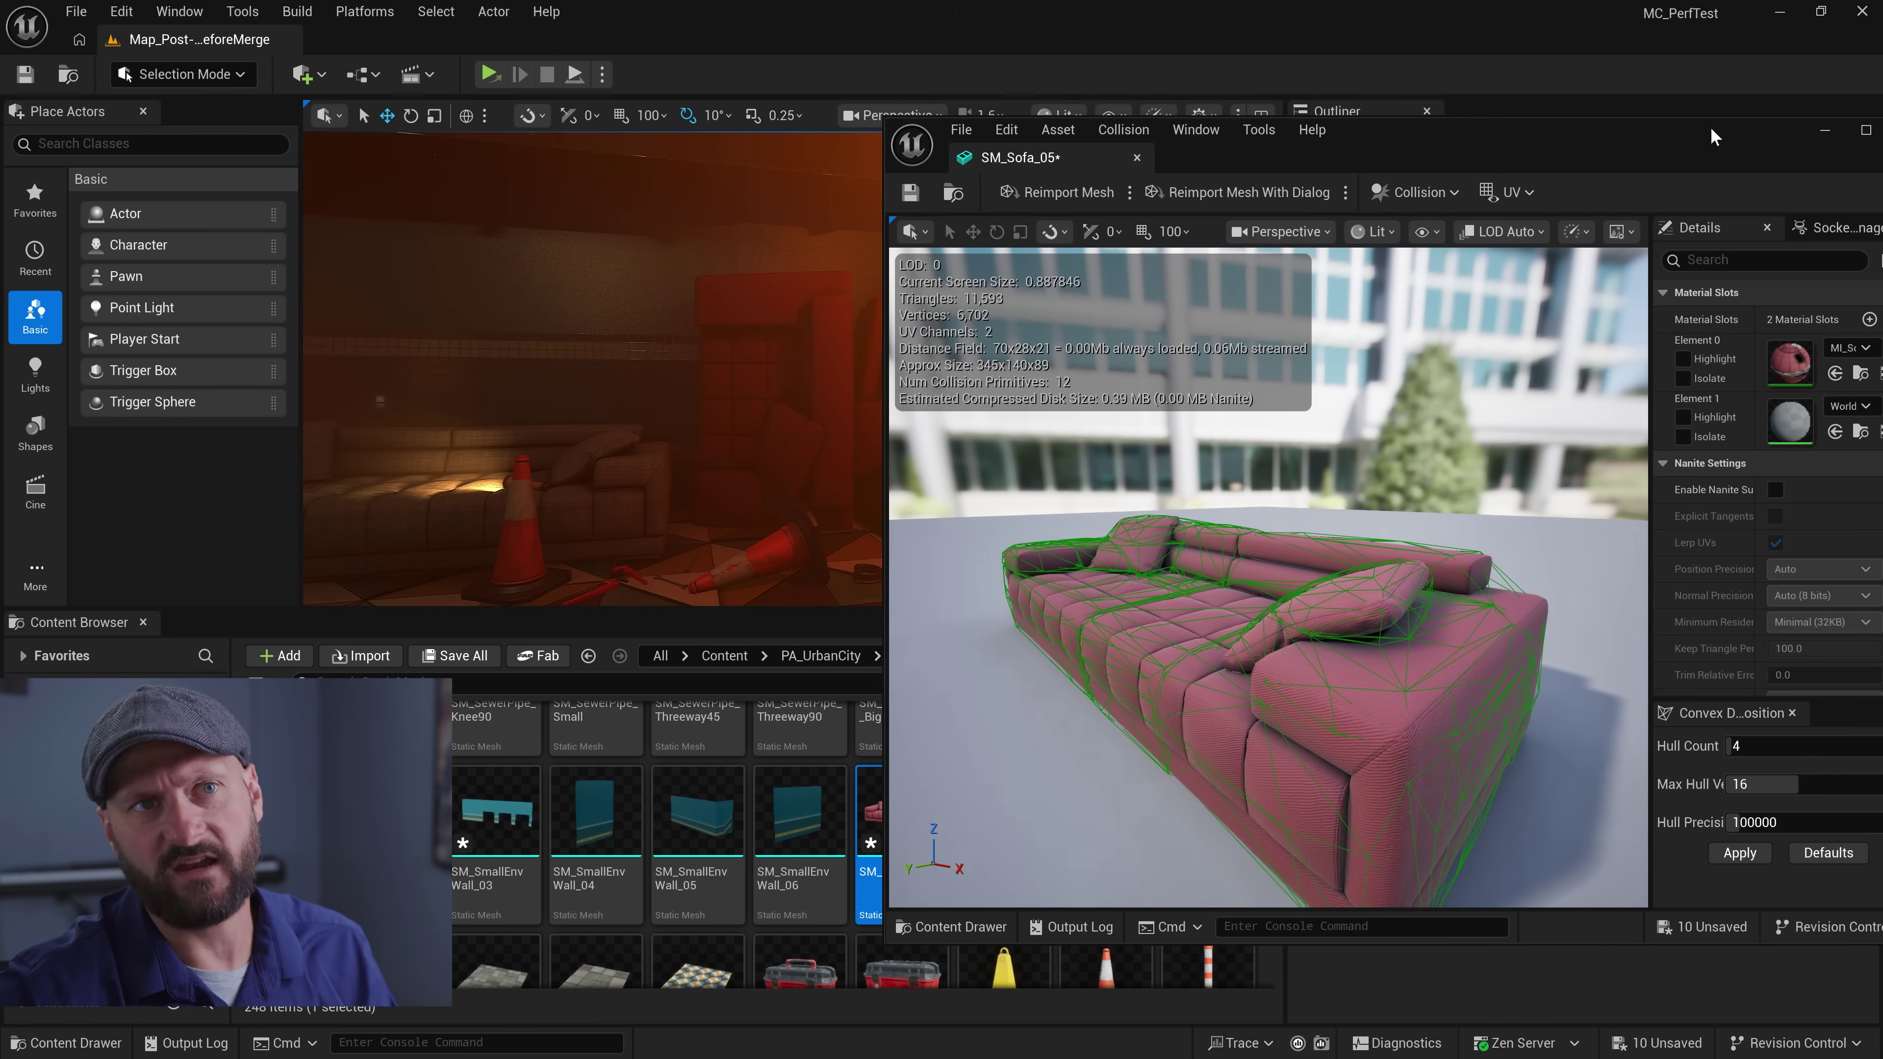
# Select 14 static meshes, including the sofas, toolboxes, speed bump and paint containers, and build their CoACD collision with Decimate on at threshold 0.05
pyautogui.moveTo(1711, 138); pyautogui.dragTo(1349, 99)
pyautogui.click(1423, 99)
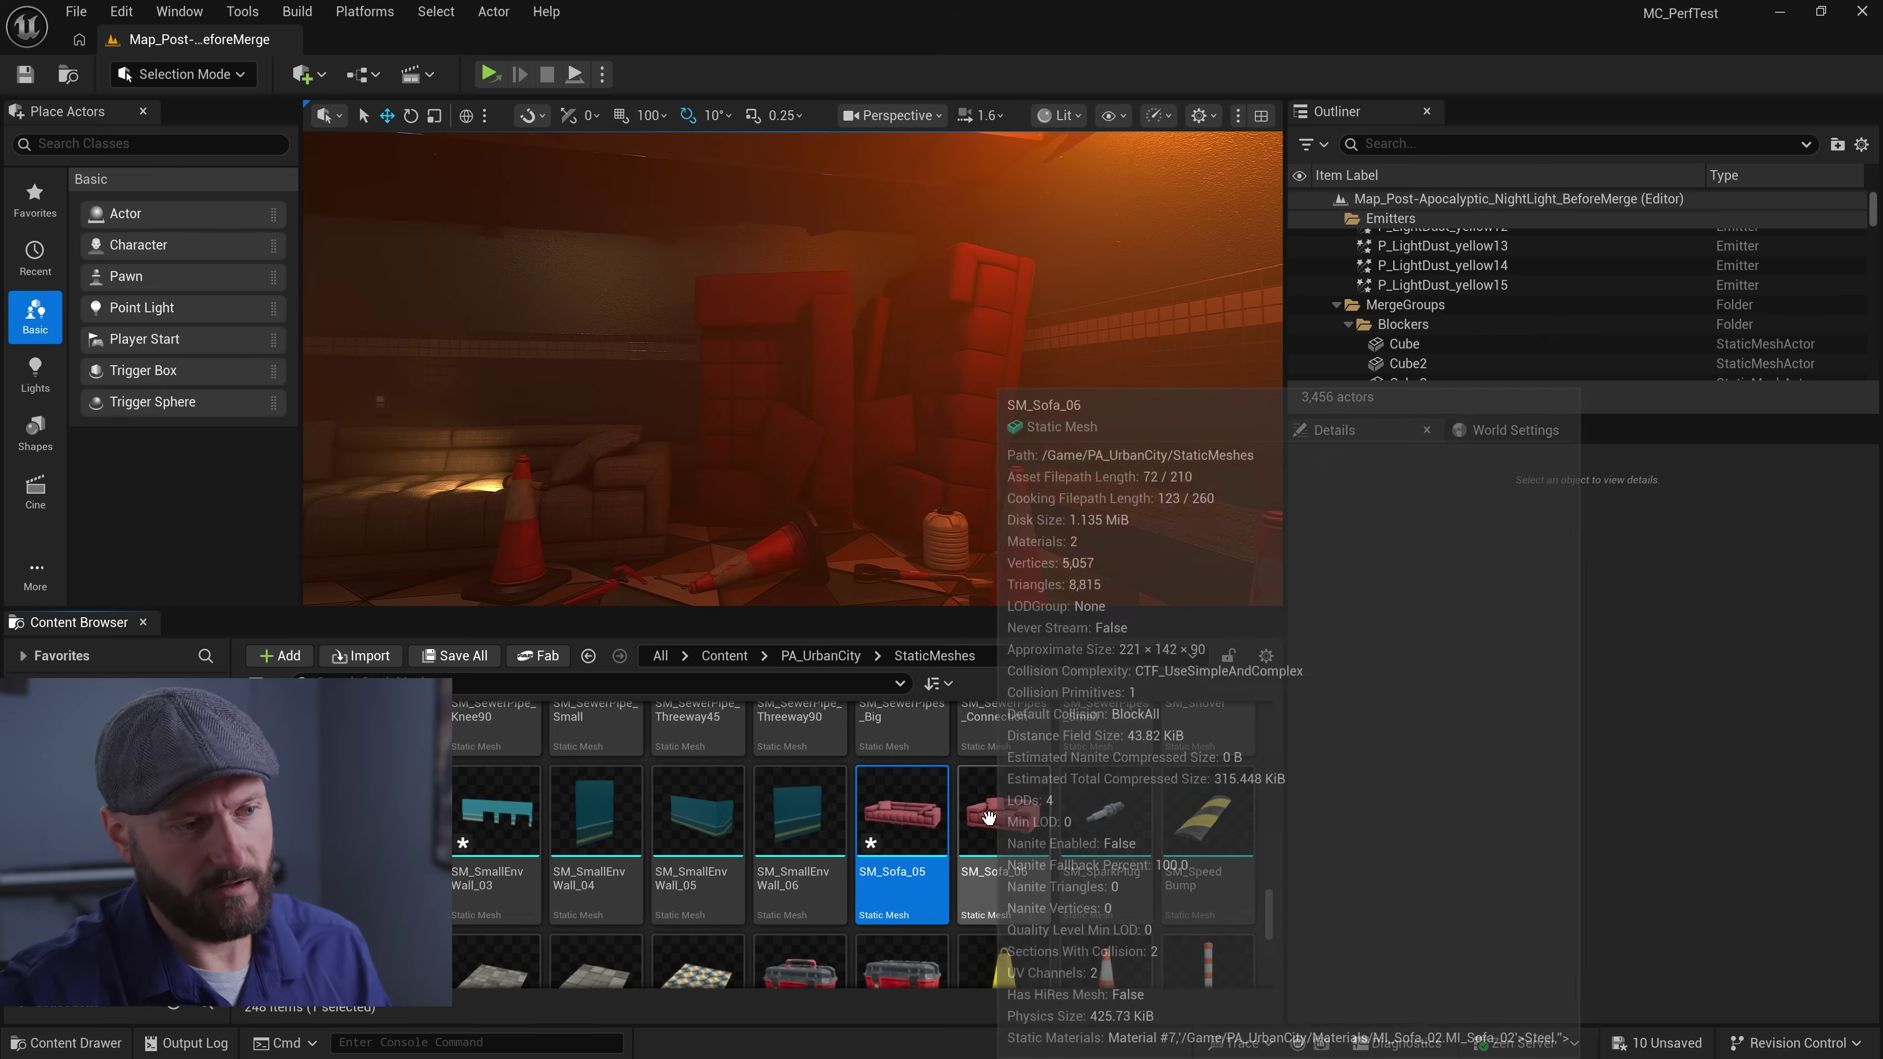
pyautogui.keyDown('ctrl'); pyautogui.click(1207, 816); pyautogui.keyUp('ctrl')
pyautogui.scroll(-1, 1201, 831)
pyautogui.keyDown('ctrl'); pyautogui.click(901, 890); pyautogui.keyUp('ctrl')
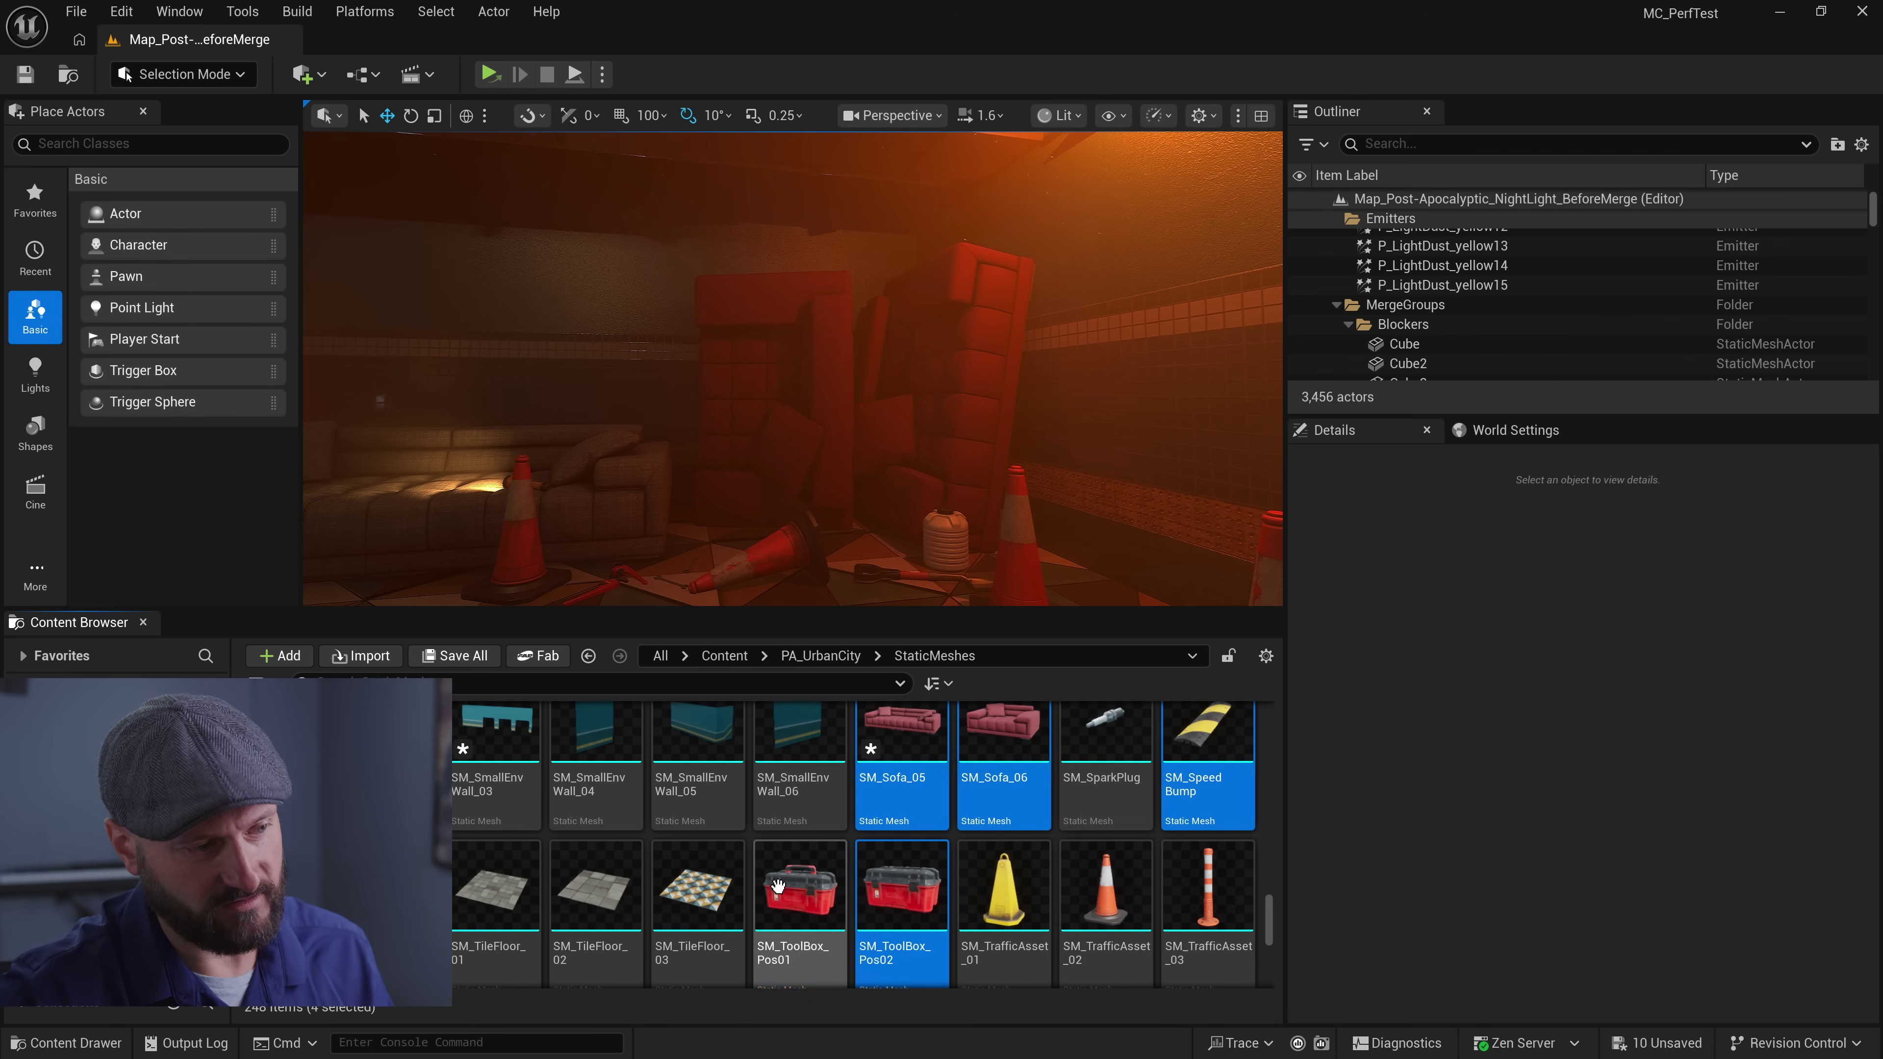
pyautogui.keyDown('ctrl'); pyautogui.click(799, 890); pyautogui.keyUp('ctrl')
pyautogui.keyDown('ctrl'); pyautogui.click(1207, 886); pyautogui.keyUp('ctrl')
pyautogui.scroll(10, 1156, 852)
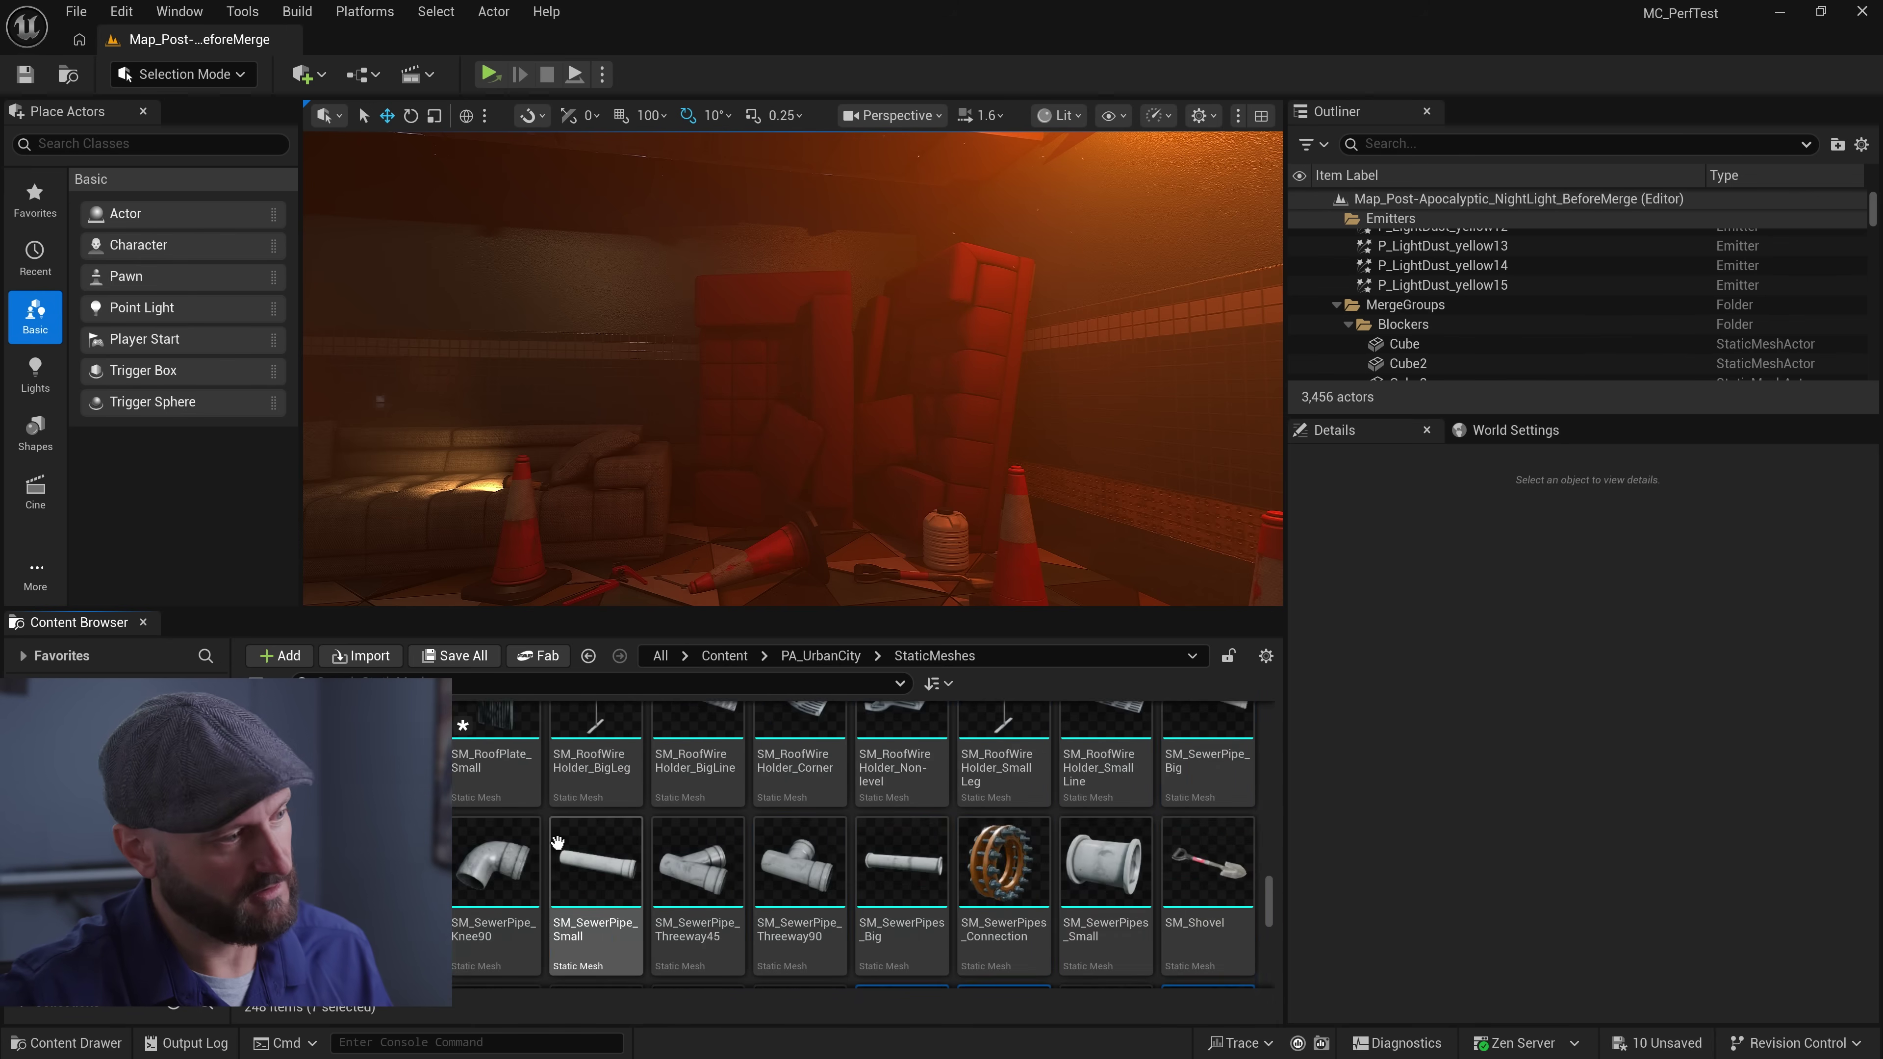
pyautogui.rightClick(810, 852)
pyautogui.click(952, 211)
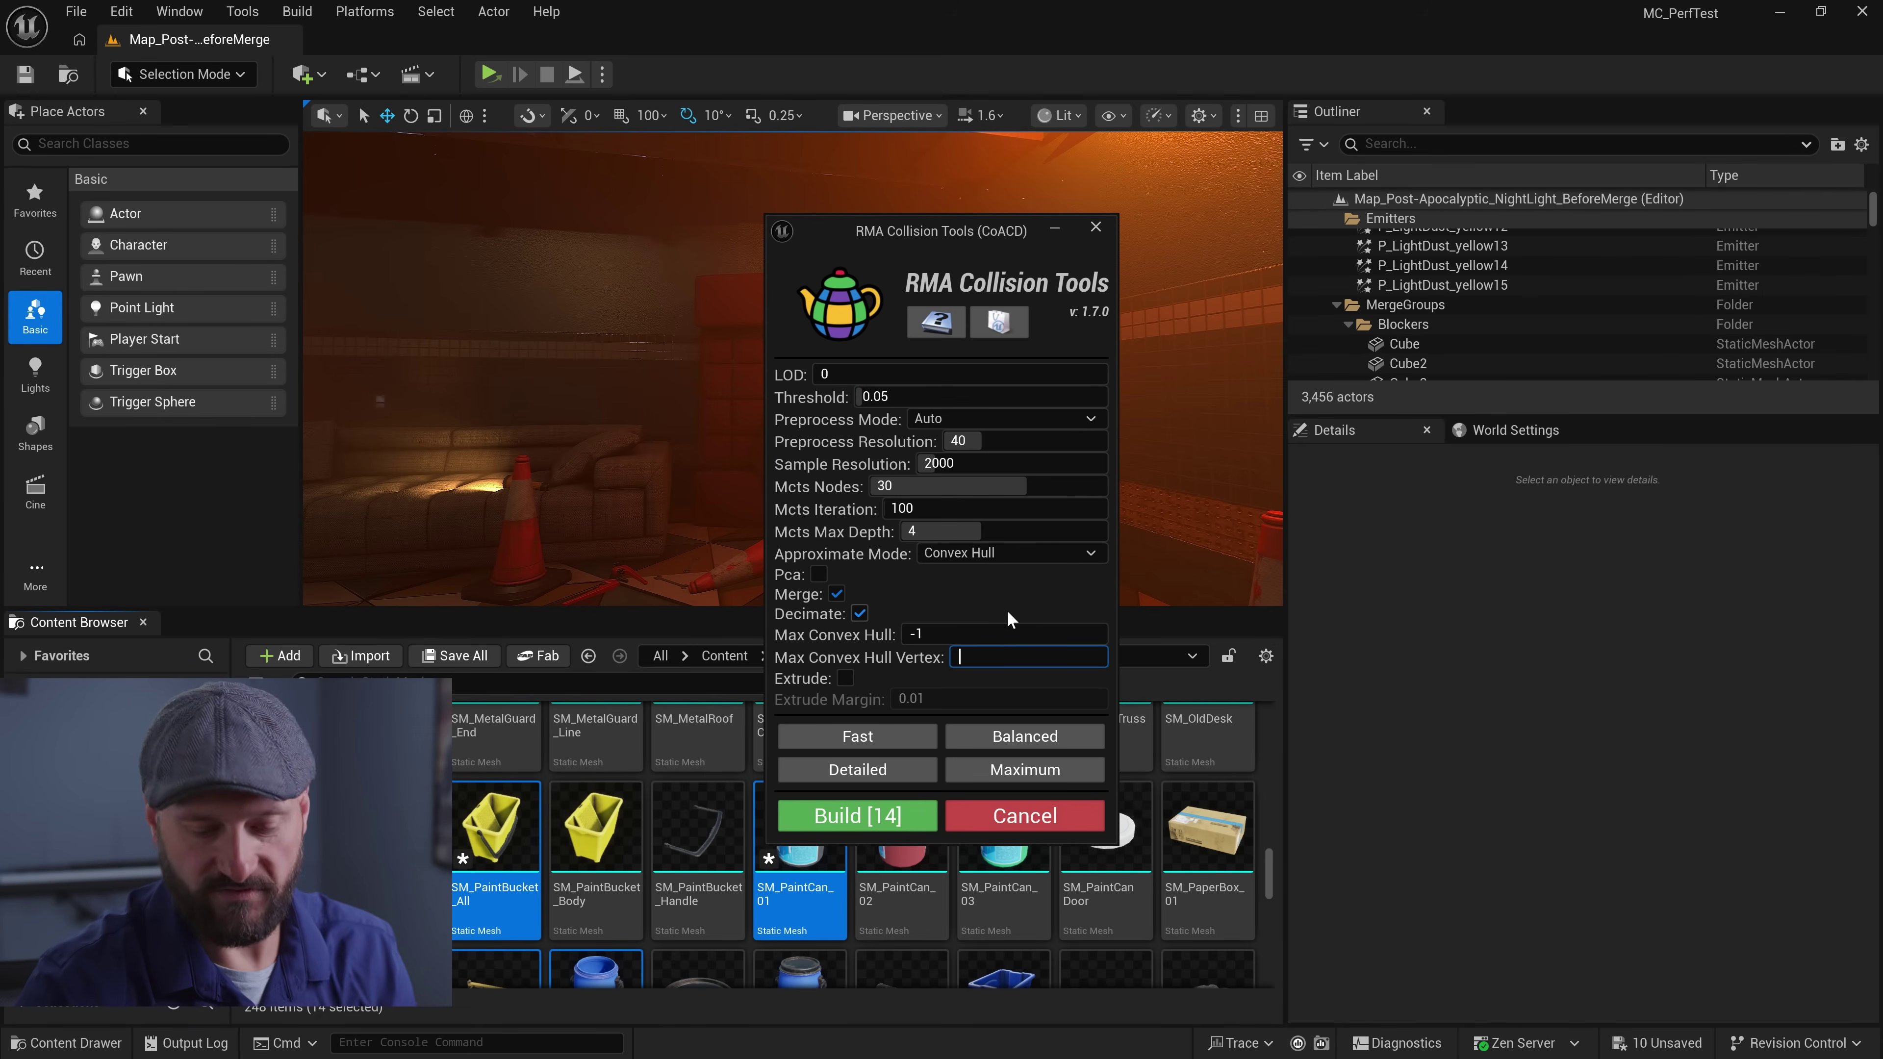
pyautogui.click(893, 816)
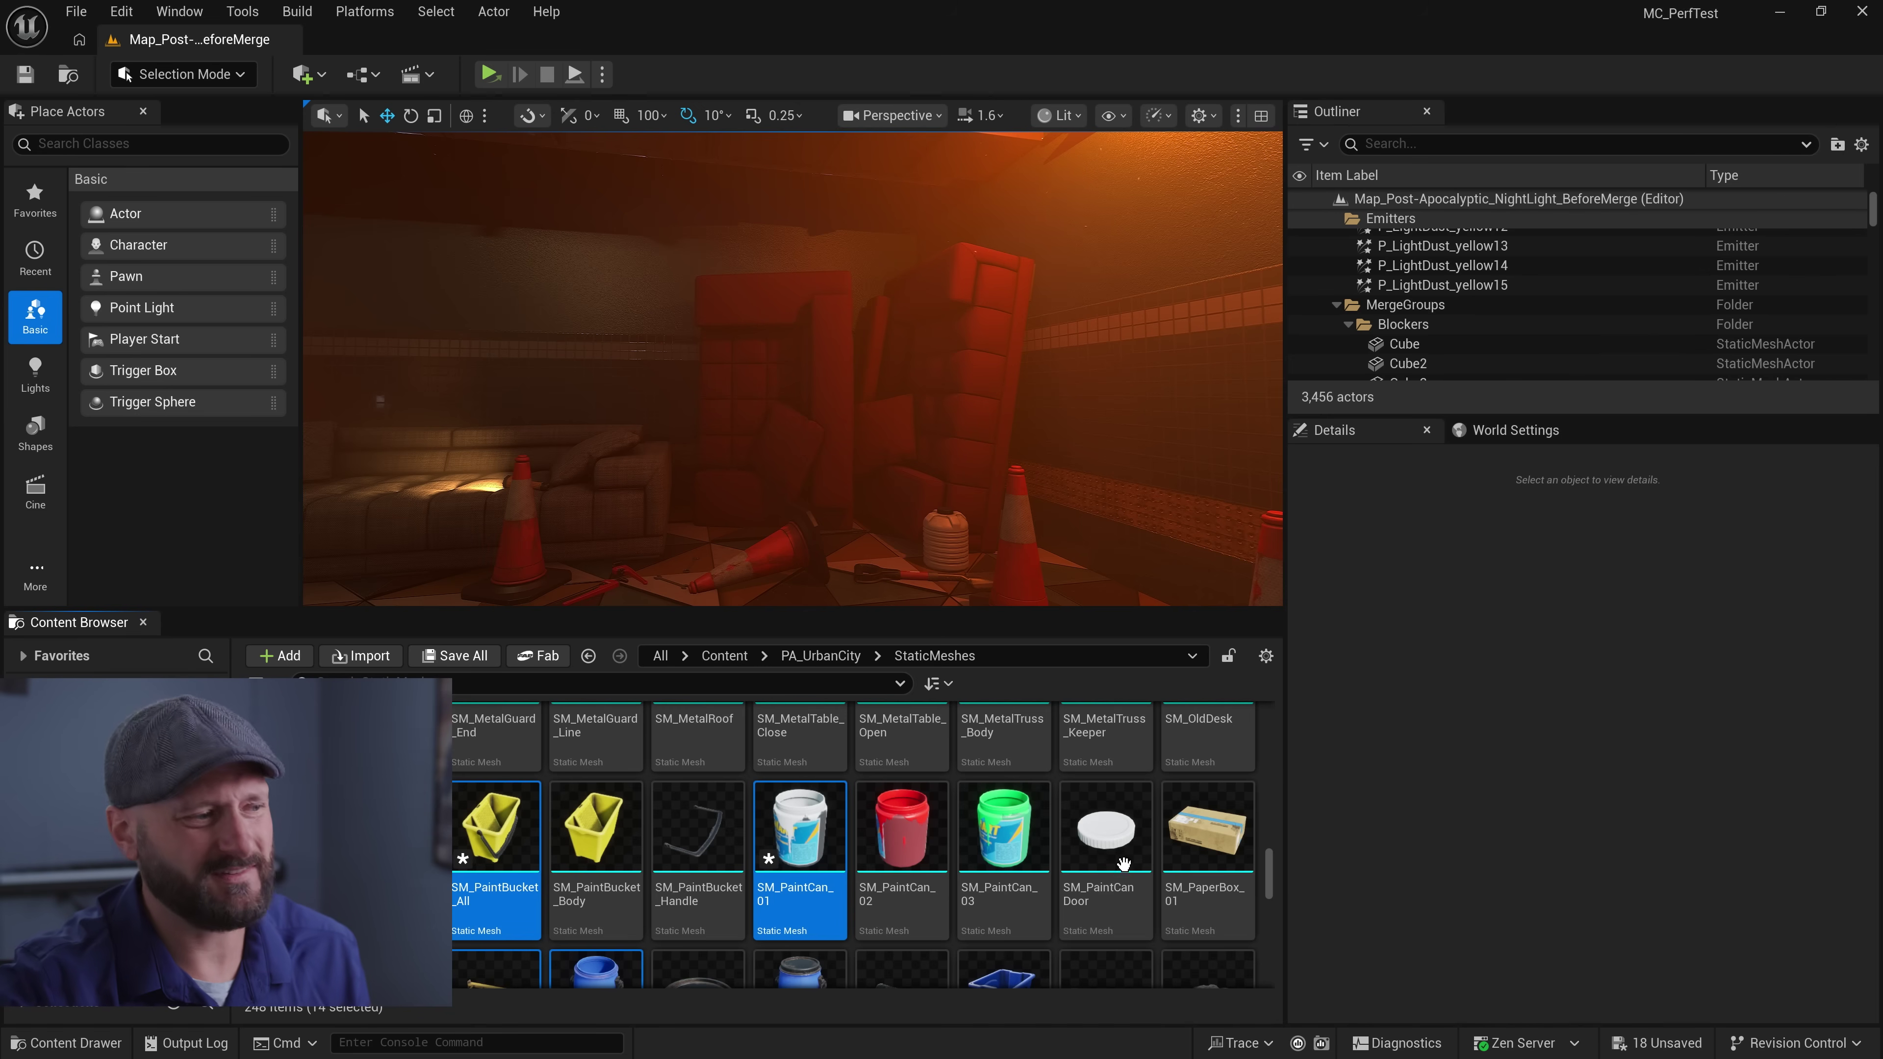
# Open SM_PaintBottle_02 and examine its collision hulls from several angles in Player Collision view
pyautogui.doubleClick(393, 838)
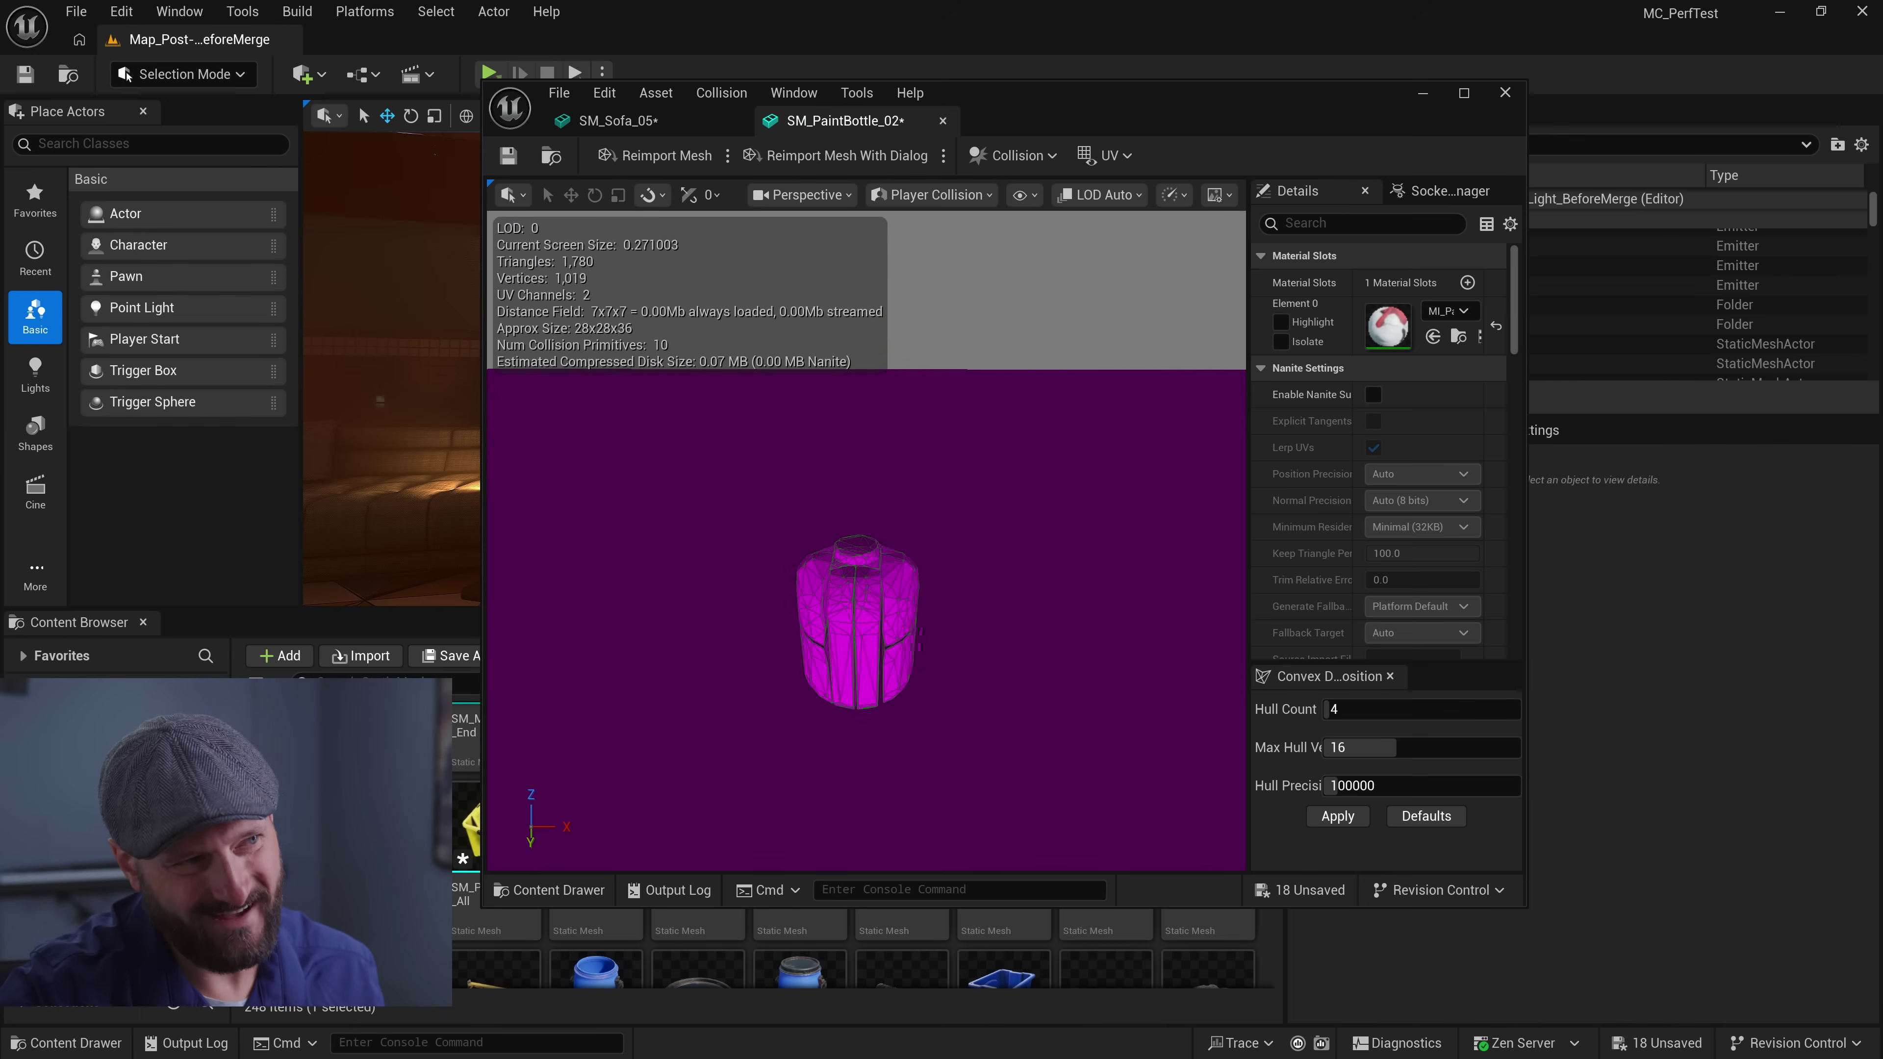
pyautogui.moveTo(867, 608); pyautogui.dragTo(1012, 563)
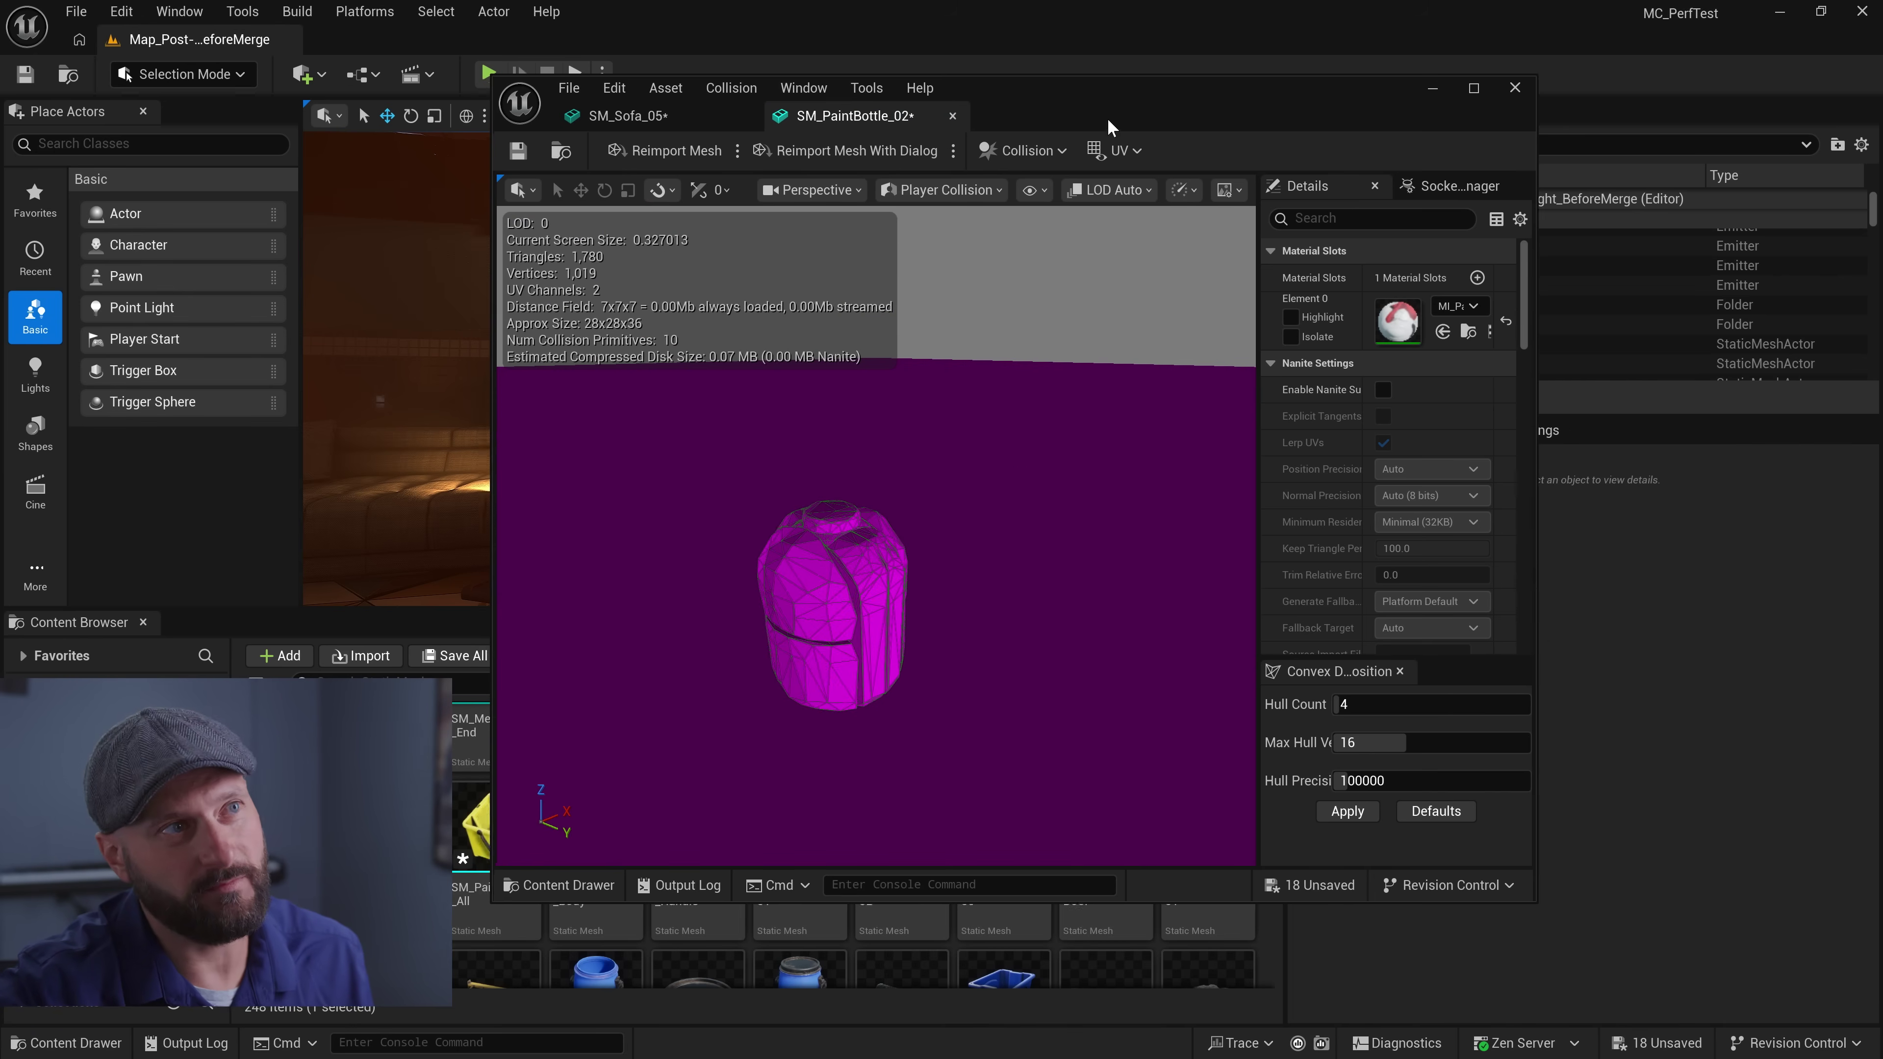
pyautogui.moveTo(1108, 118); pyautogui.dragTo(1499, 139)
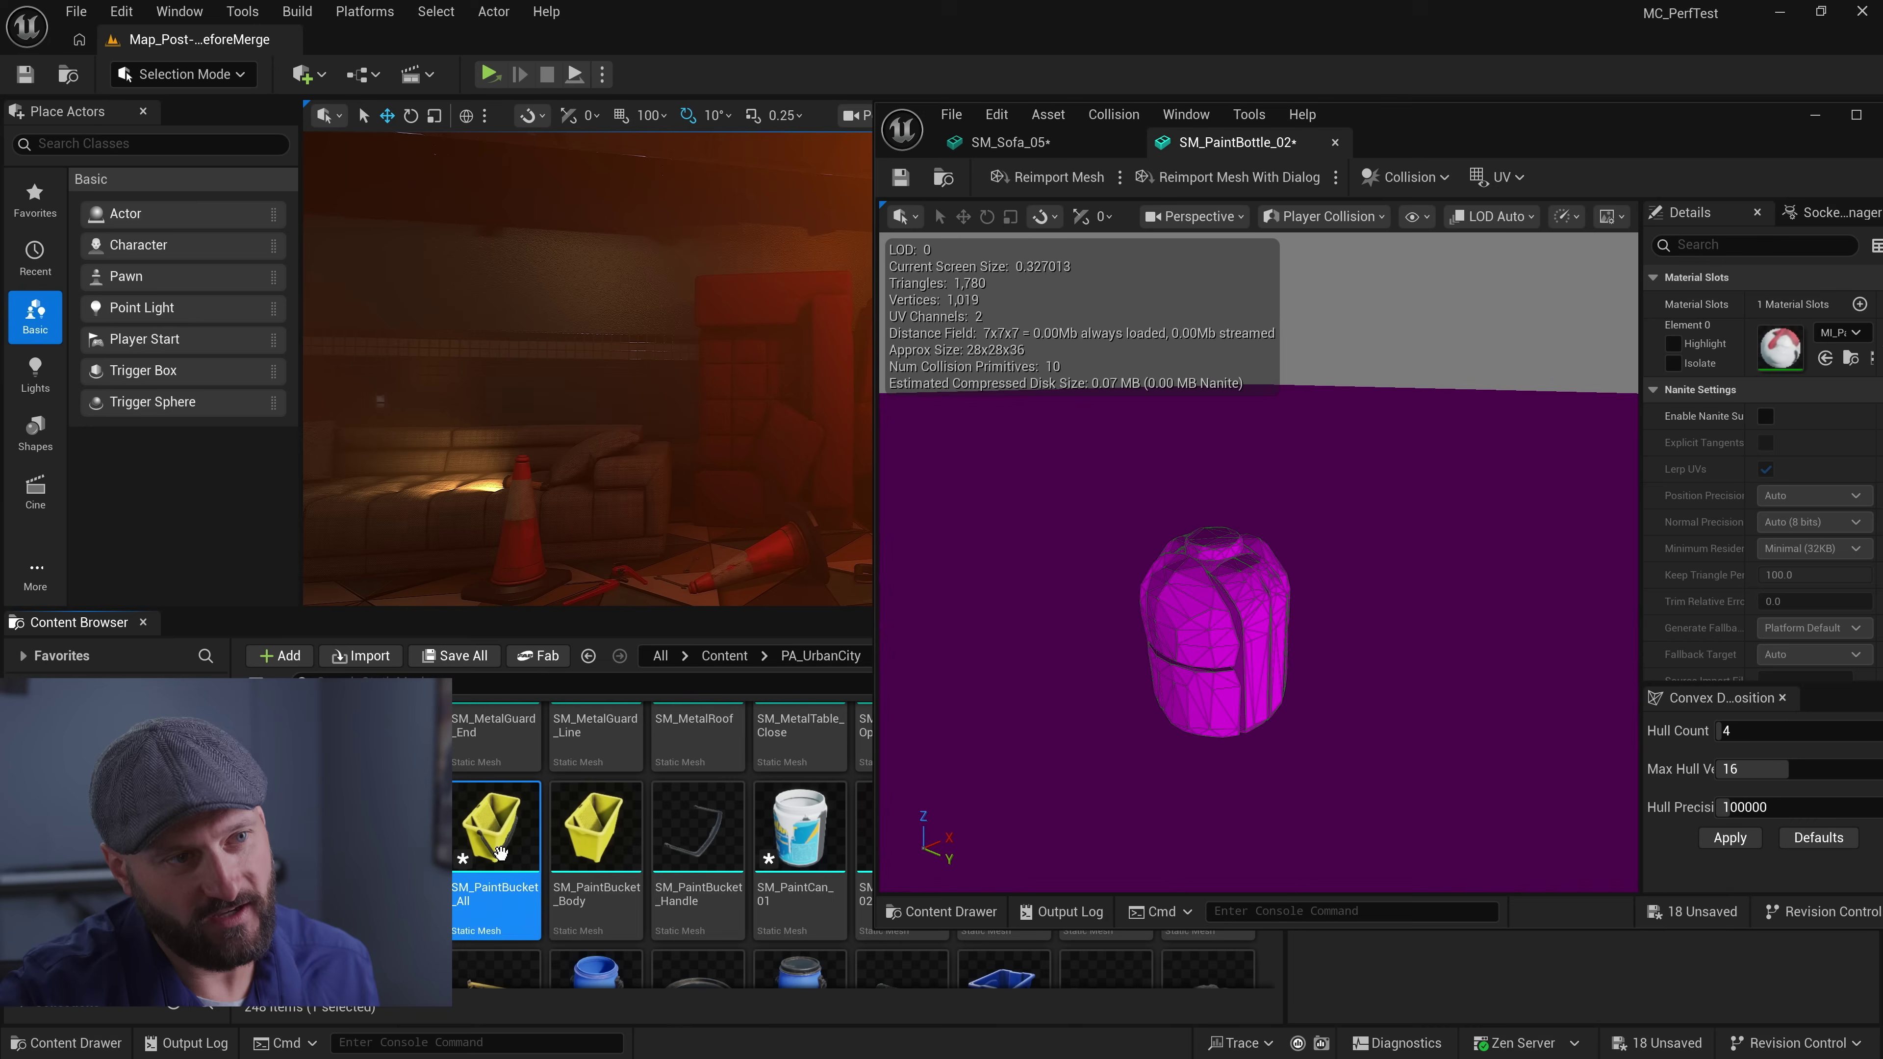
# Open SM_PaintBucket_All and examine its collision hulls up close in Player Collision view and over the lit mesh
pyautogui.doubleClick(501, 854)
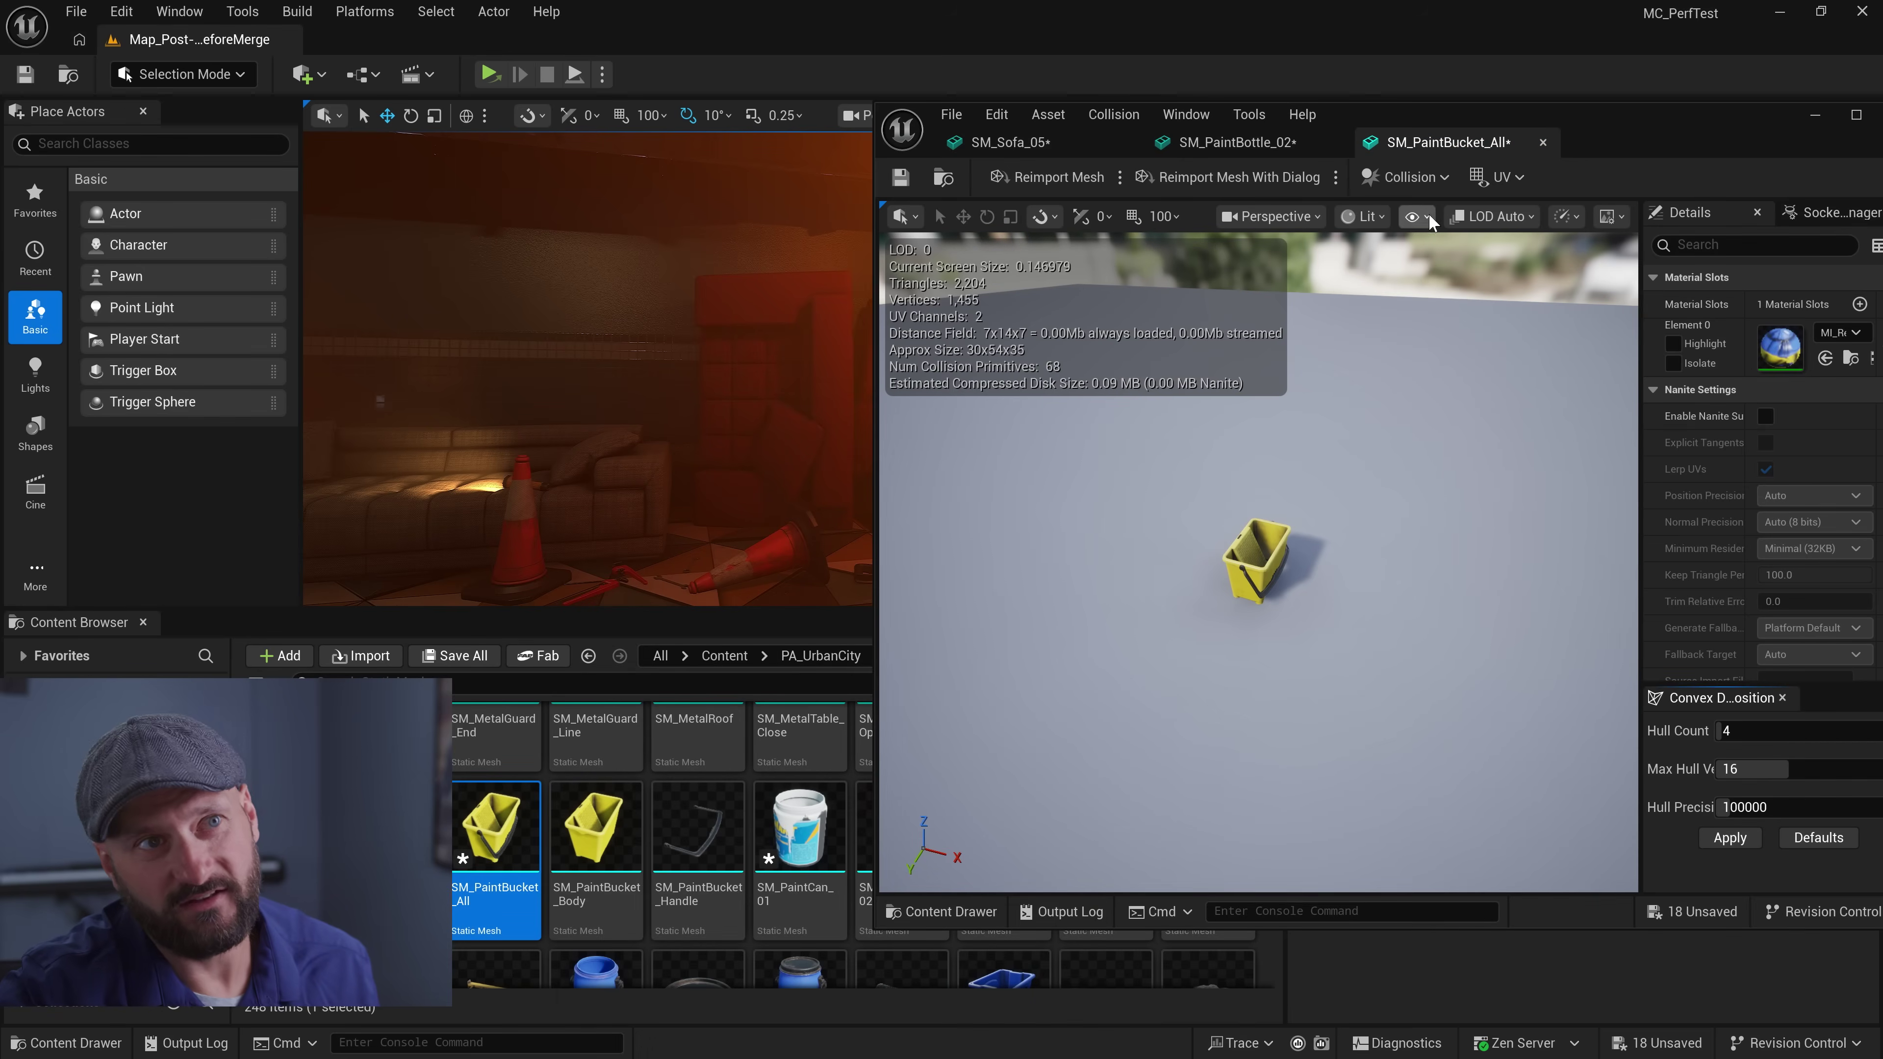
pyautogui.click(1427, 216)
pyautogui.click(1480, 573)
pyautogui.moveTo(1327, 604); pyautogui.dragTo(1327, 605)
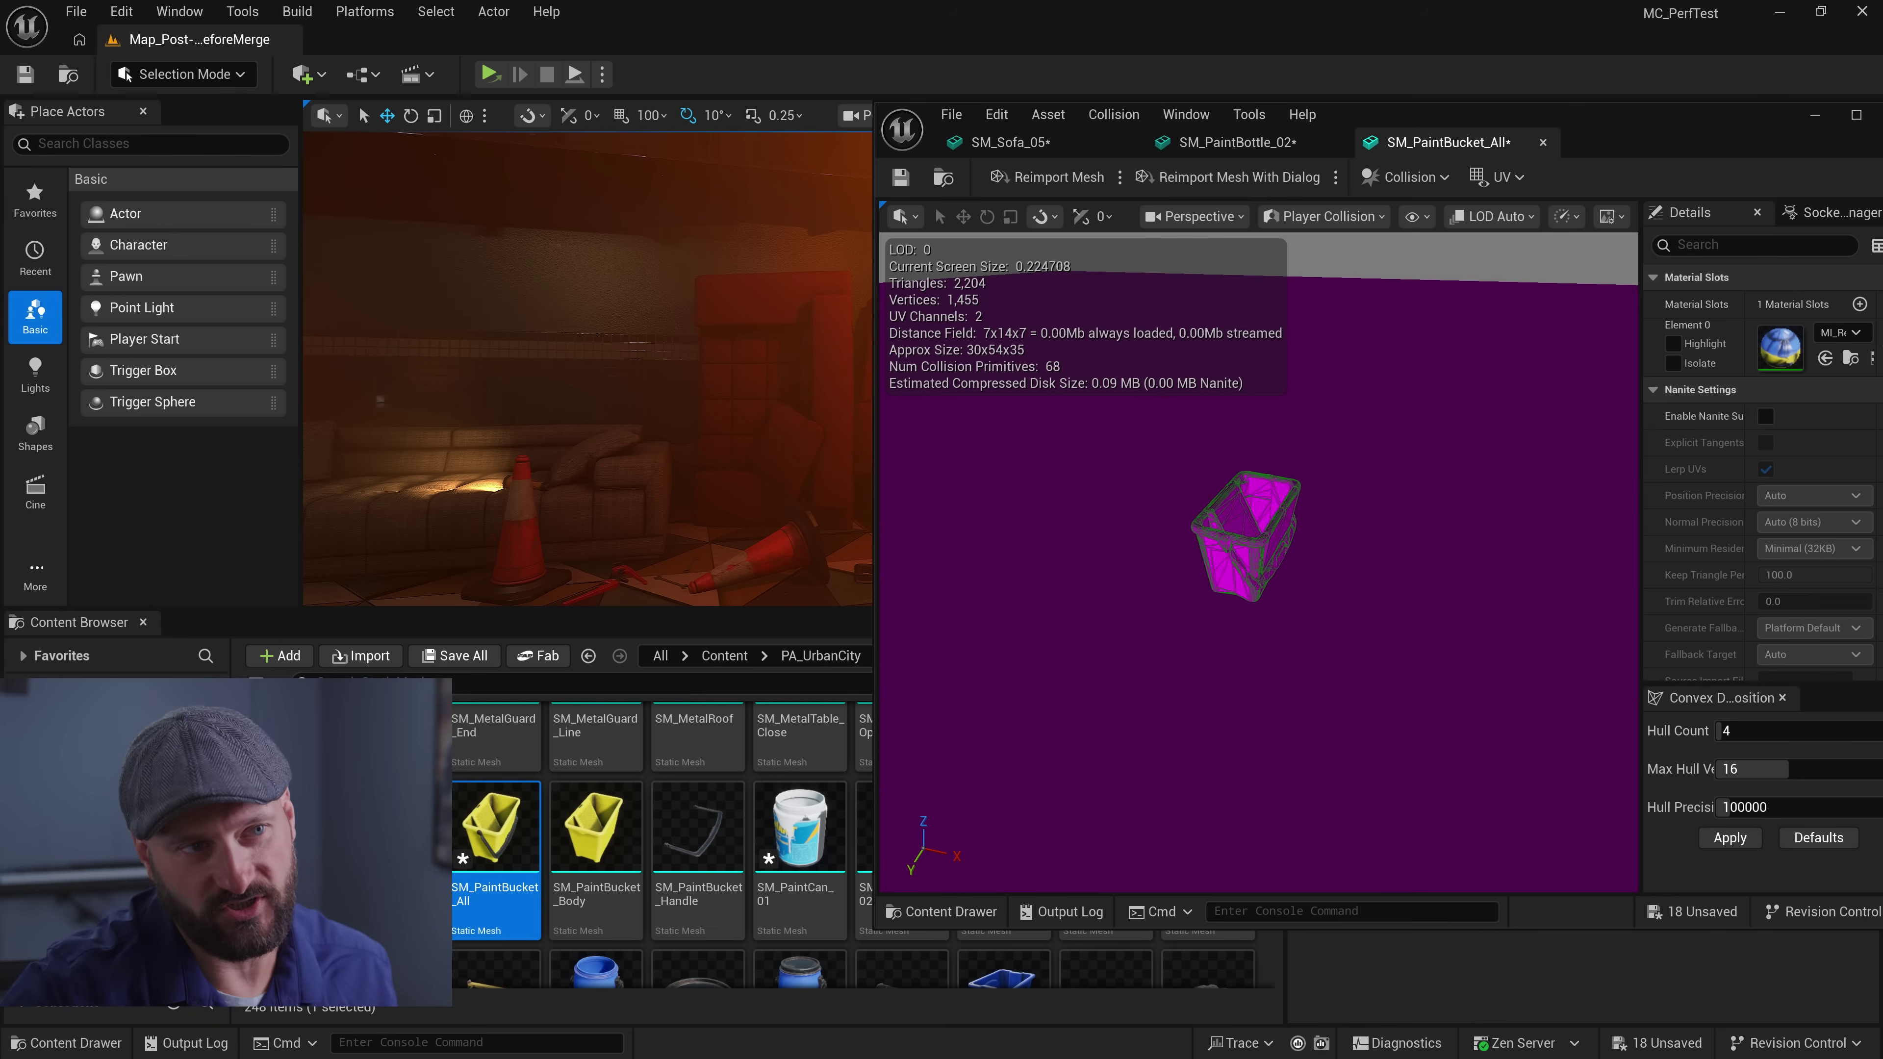
pyautogui.moveTo(1261, 564); pyautogui.dragTo(1260, 564)
pyautogui.moveTo(1260, 563); pyautogui.dragTo(1260, 564, button='right')
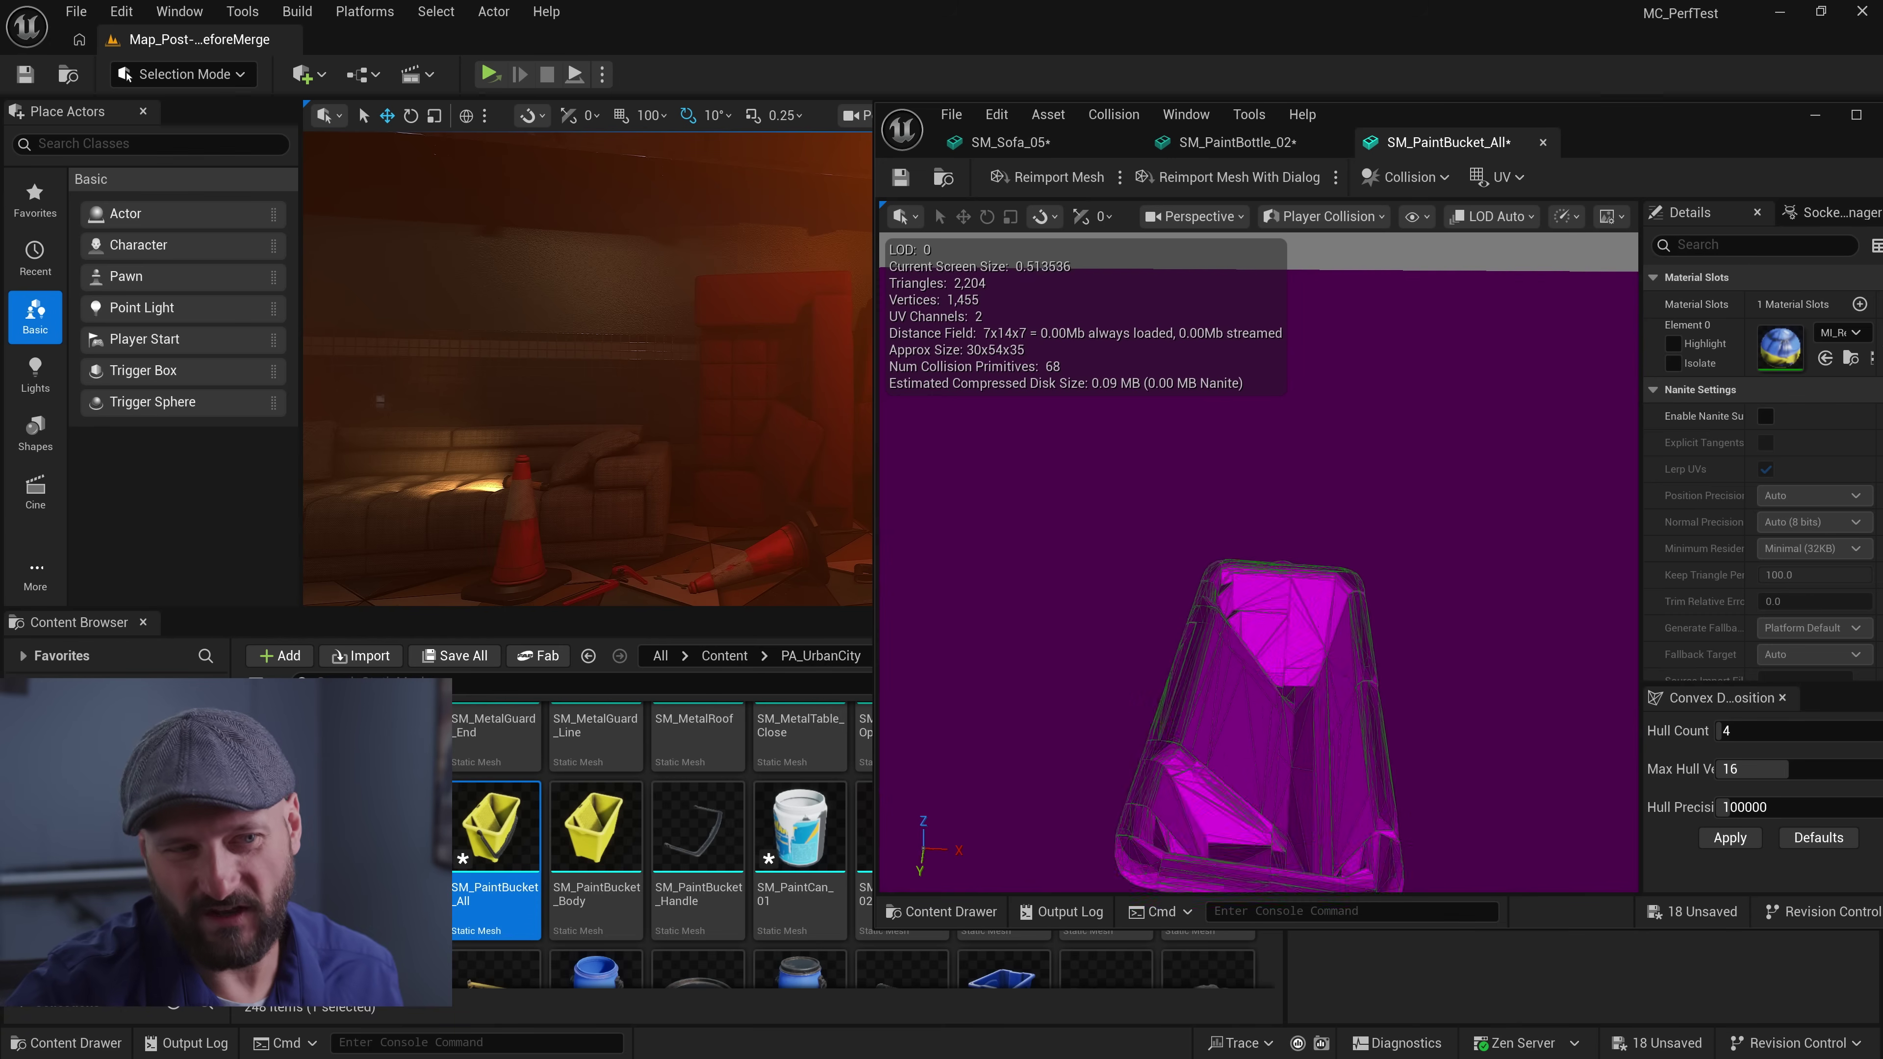
pyautogui.moveTo(1263, 634); pyautogui.dragTo(1263, 634)
pyautogui.hotkey('alt', '4')
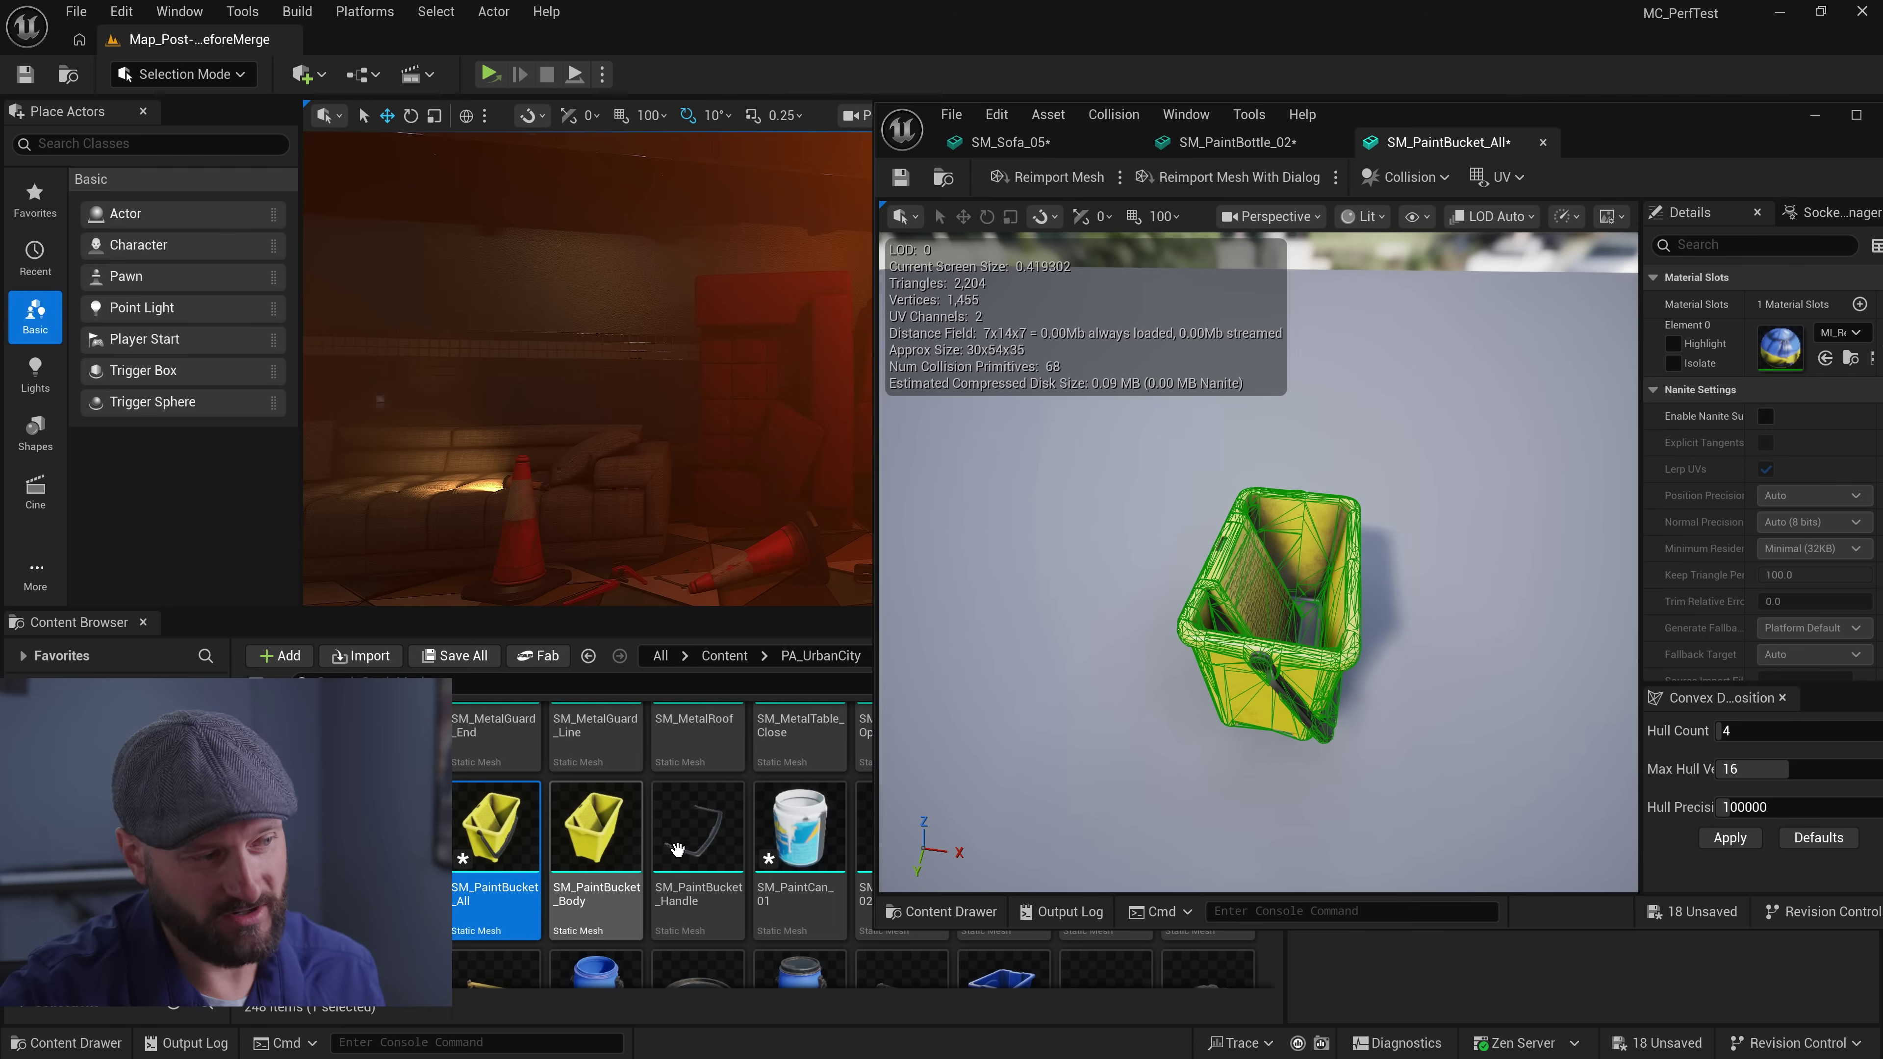
# Open SM_PaintCan_01, show its simple collision, and examine the hulls around the can's hollow interior from several angles
pyautogui.doubleClick(822, 831)
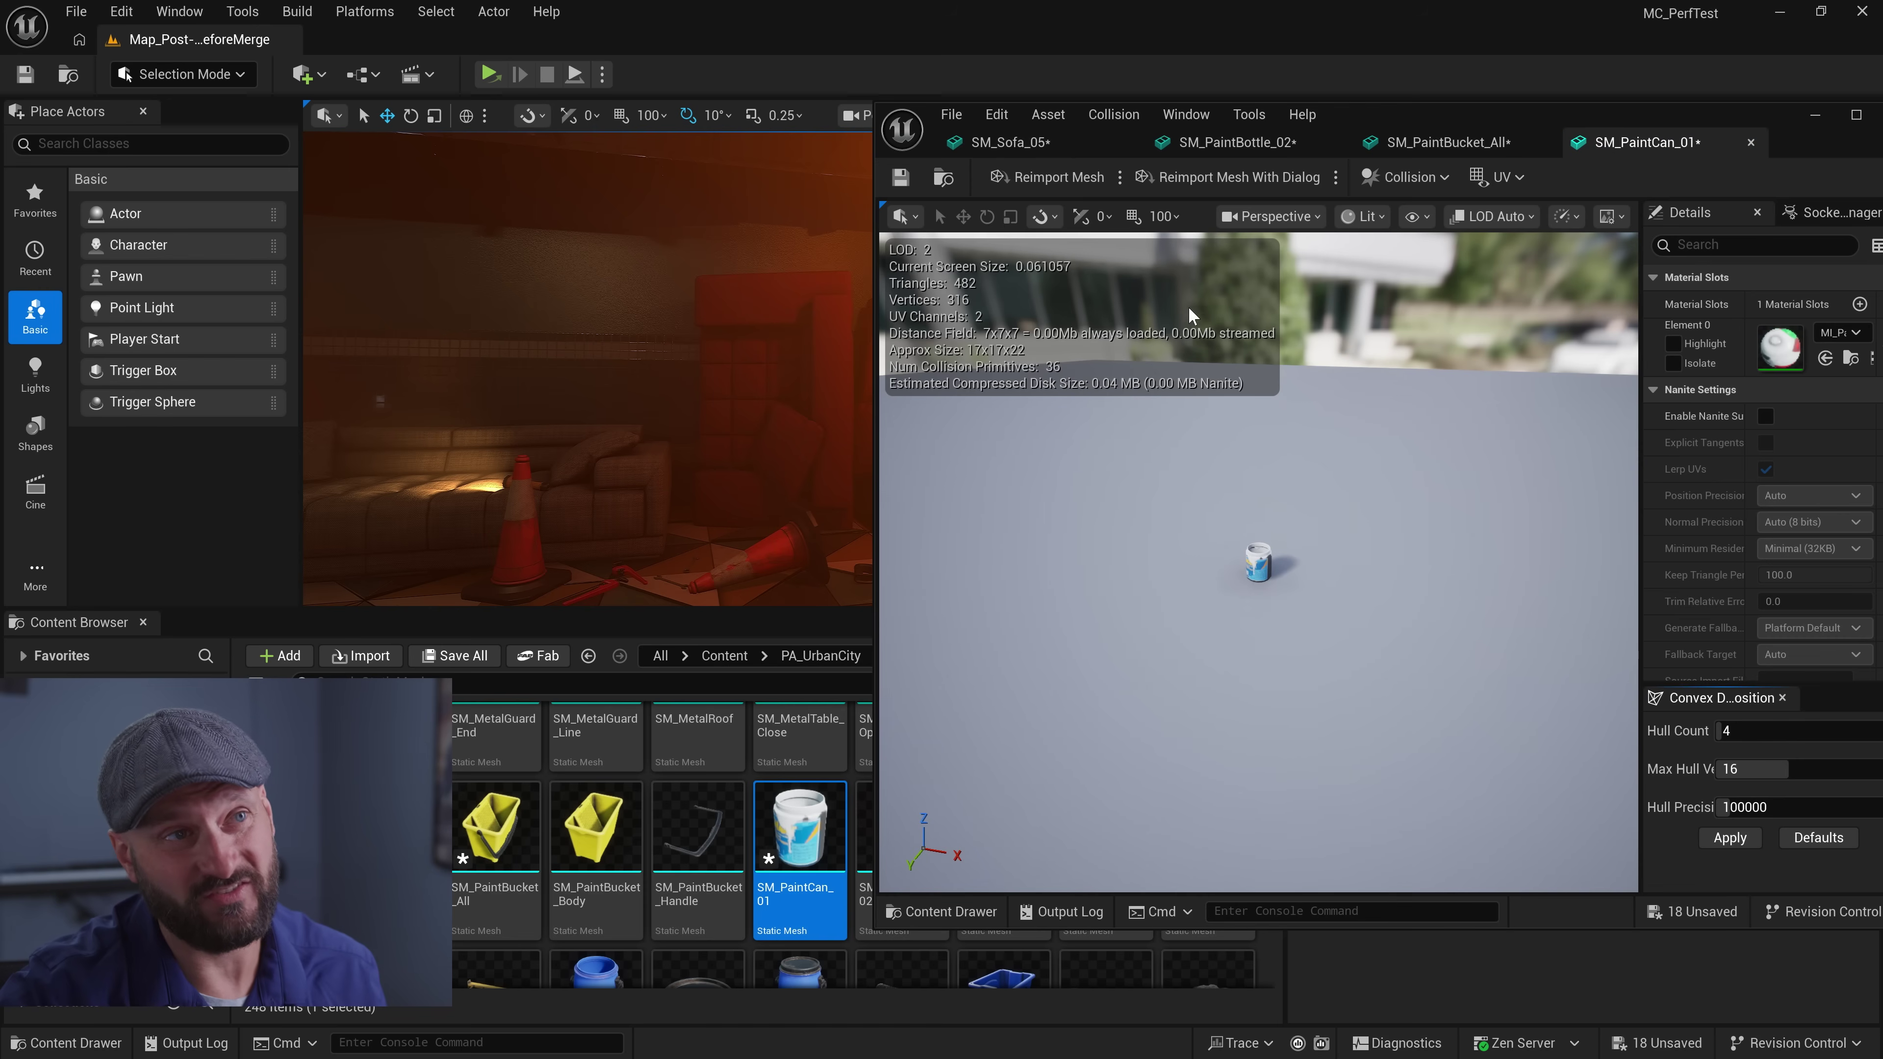
pyautogui.click(1436, 176)
pyautogui.click(1432, 571)
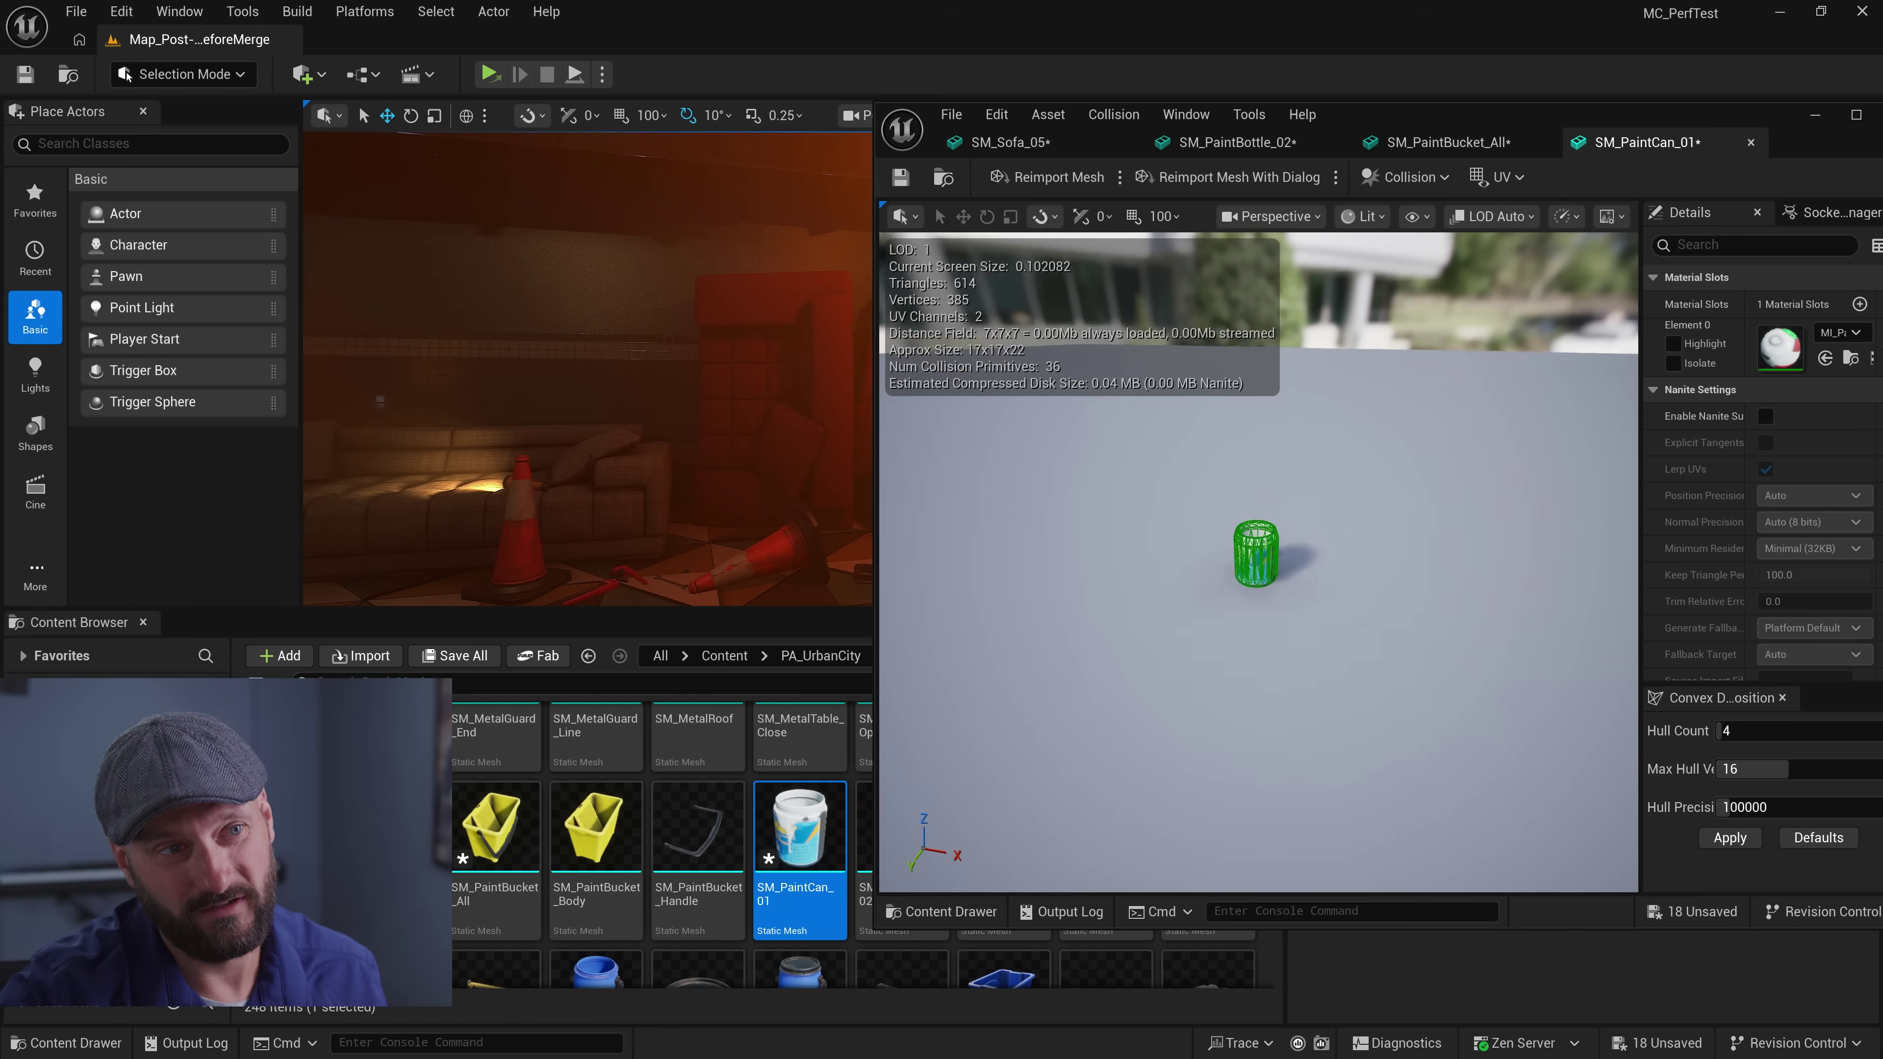
pyautogui.press('f')
pyautogui.scroll(-4, 1259, 563)
pyautogui.scroll(3, 1259, 562)
pyautogui.moveTo(1259, 562); pyautogui.dragTo(1259, 667, button='middle')
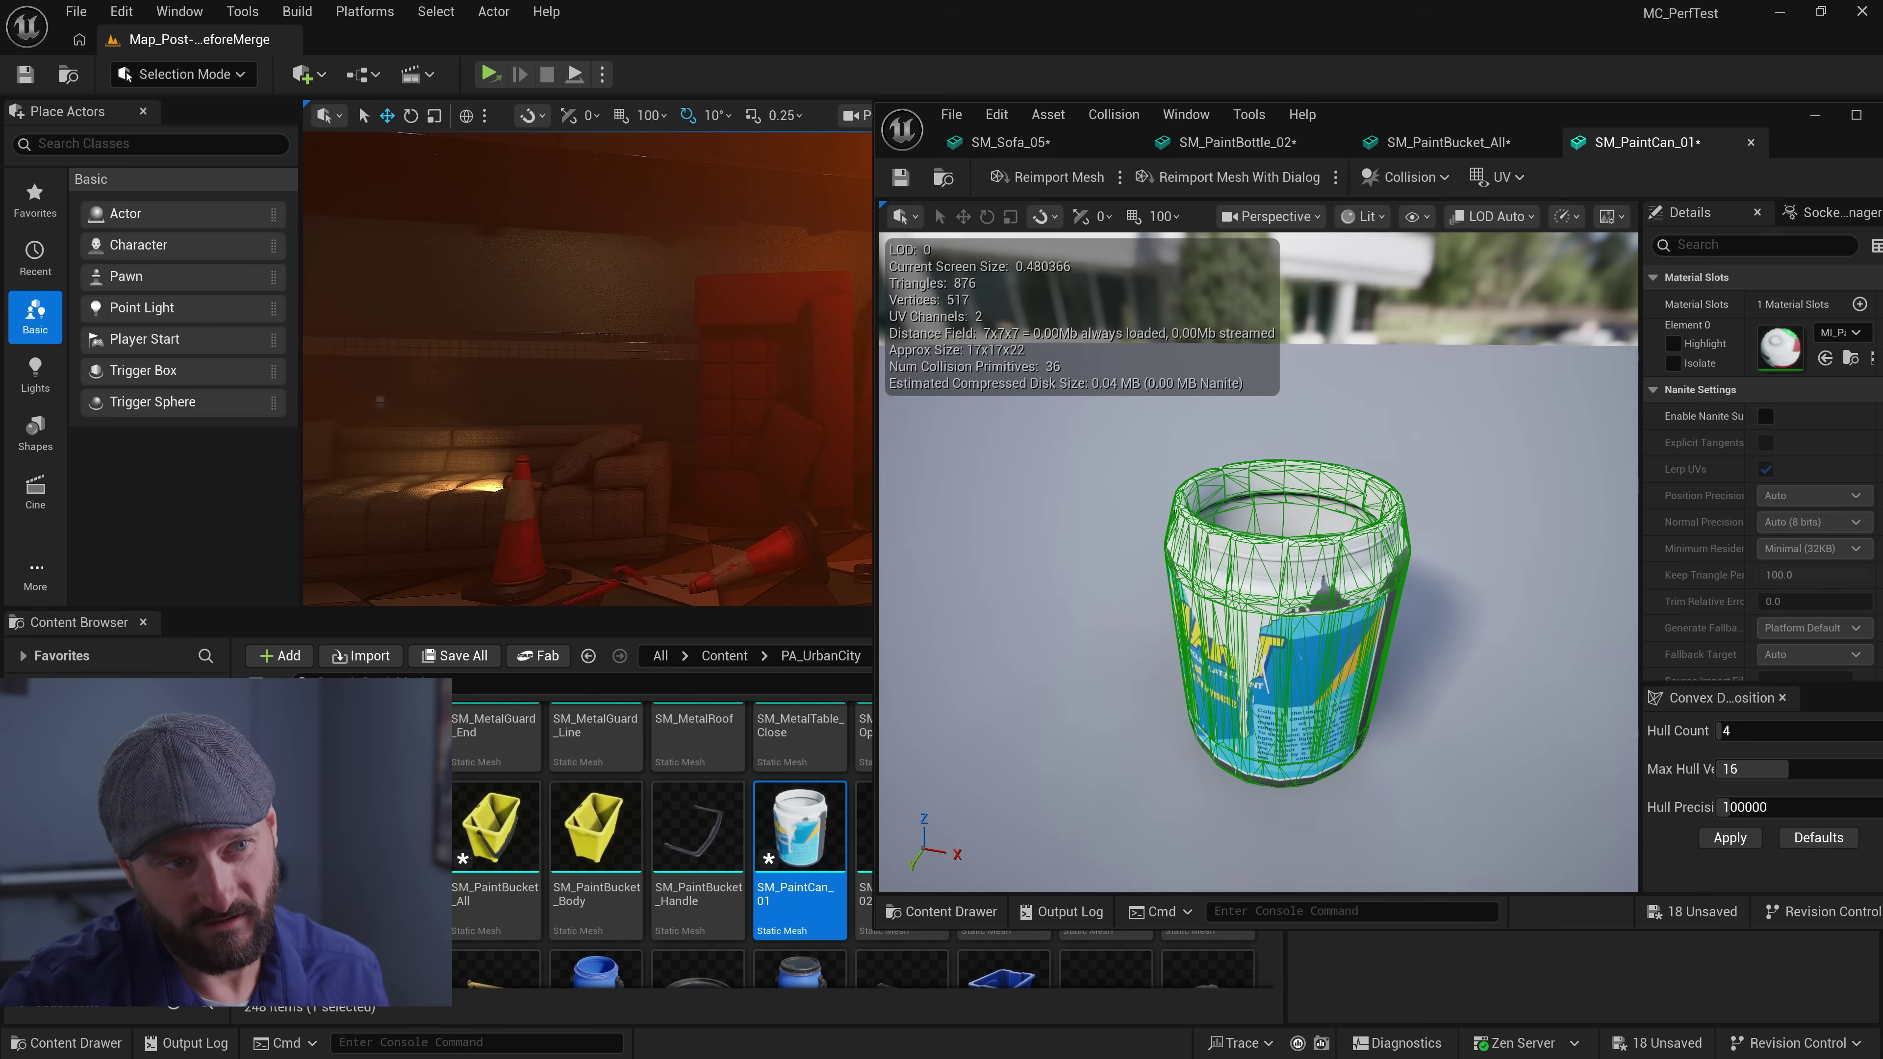
pyautogui.hotkey('alt', 'c')
pyautogui.moveTo(1372, 578); pyautogui.dragTo(1387, 512)
pyautogui.moveTo(1369, 593)
pyautogui.mouseDown(button='right')
pyautogui.moveTo(1370, 667)
pyautogui.moveTo(1362, 583)
pyautogui.mouseUp(button='right')
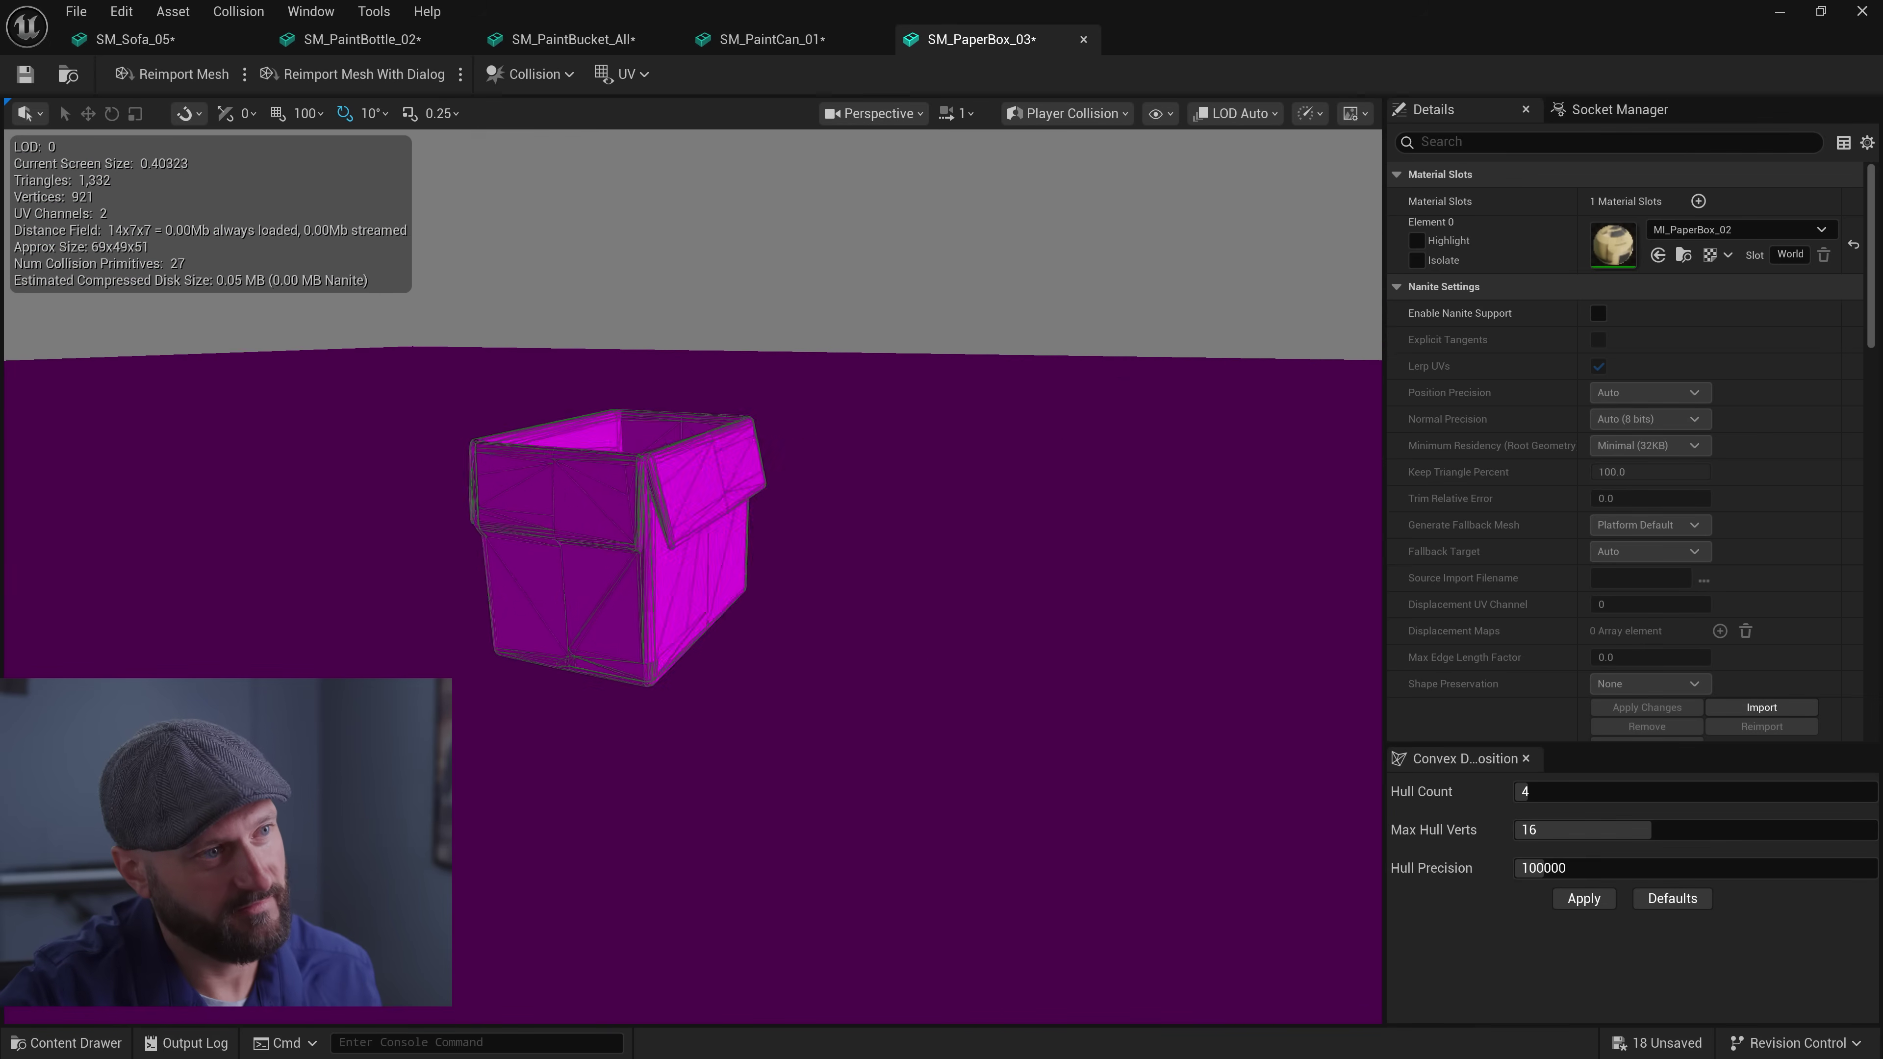
# Examine SM_PaperBox_03's collision hulls around the open flaps and inside the box in Player Collision view
pyautogui.moveTo(694, 577)
pyautogui.keyDown('alt'); pyautogui.mouseDown()
pyautogui.moveTo(920, 586)
pyautogui.moveTo(704, 552)
pyautogui.mouseUp(); pyautogui.keyUp('alt')
pyautogui.moveTo(819, 556); pyautogui.dragTo(852, 601, button='right')
pyautogui.press('w')
pyautogui.press('s')
pyautogui.press('a')
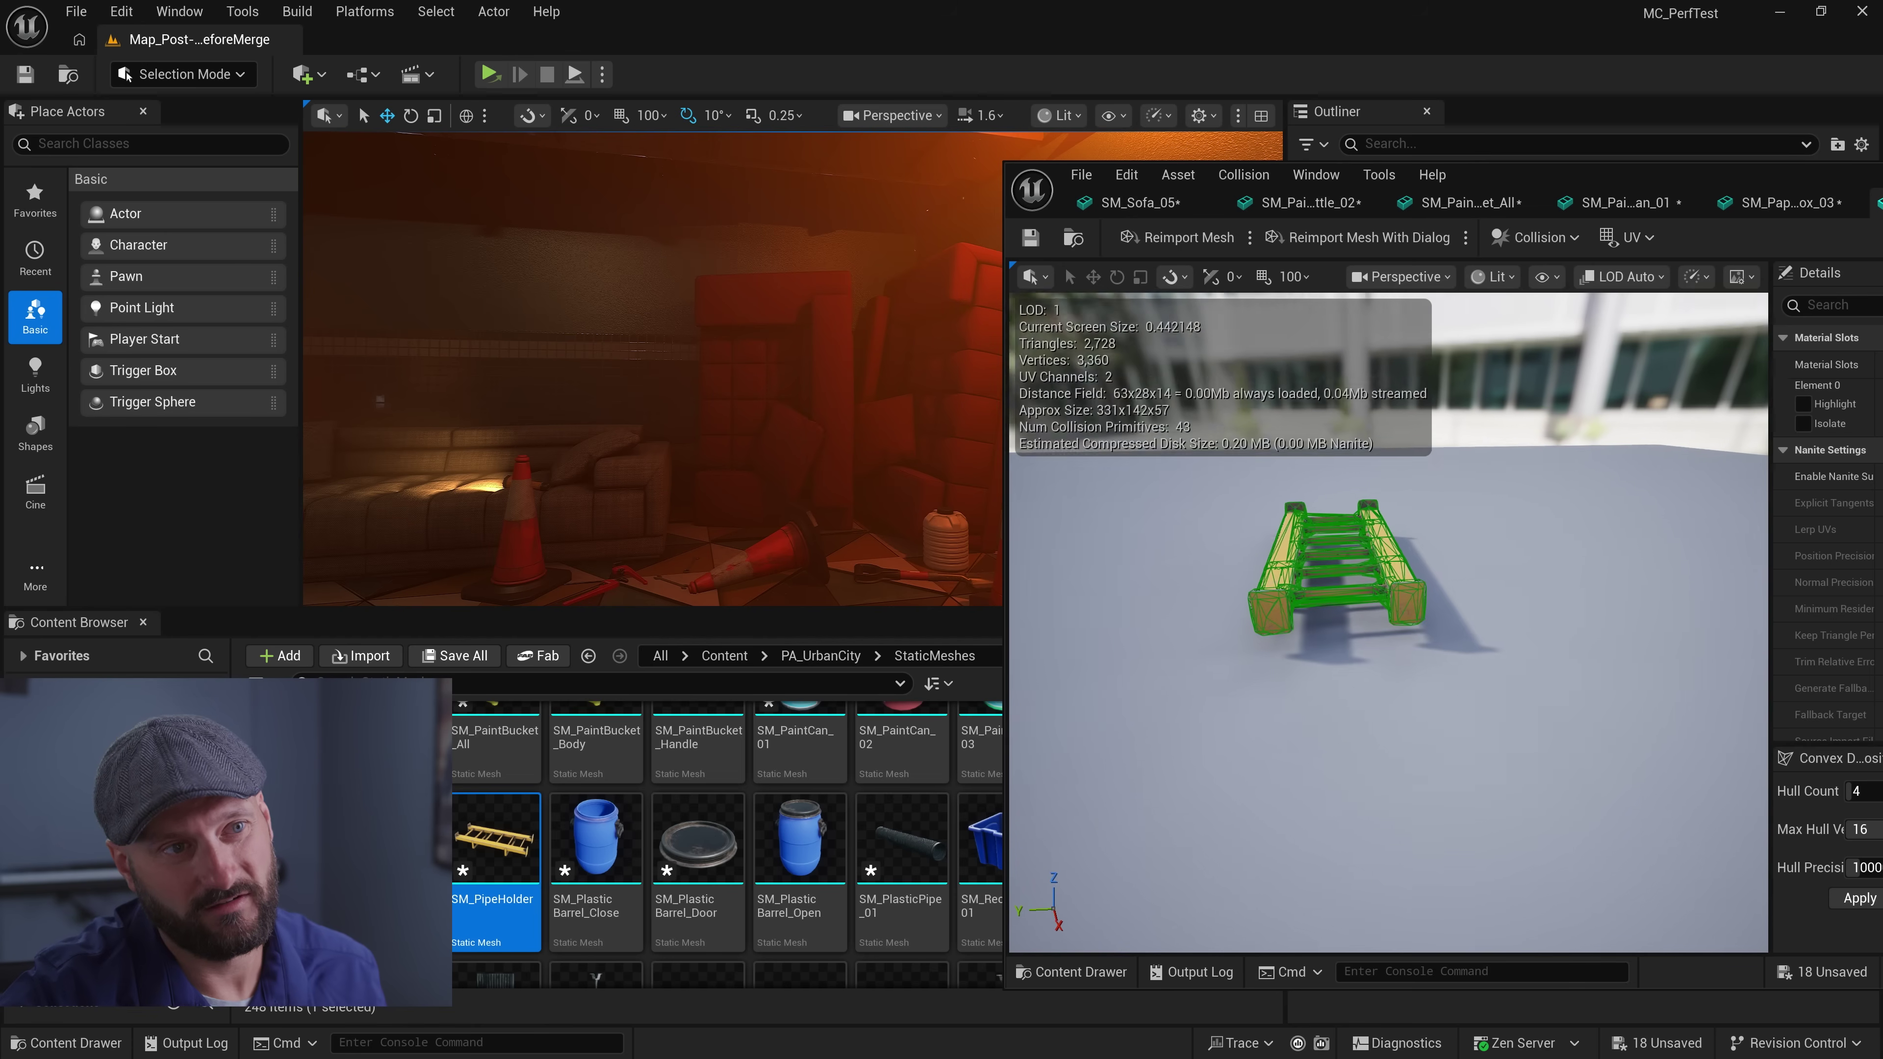
# Examine the collision wireframes over the lit SM_PipeHolder mesh and the ring-shaped sewer pipe connector
pyautogui.press('w')
pyautogui.moveTo(1388, 623); pyautogui.dragTo(1390, 692, button='right')
pyautogui.press('a')
pyautogui.click(617, 841)
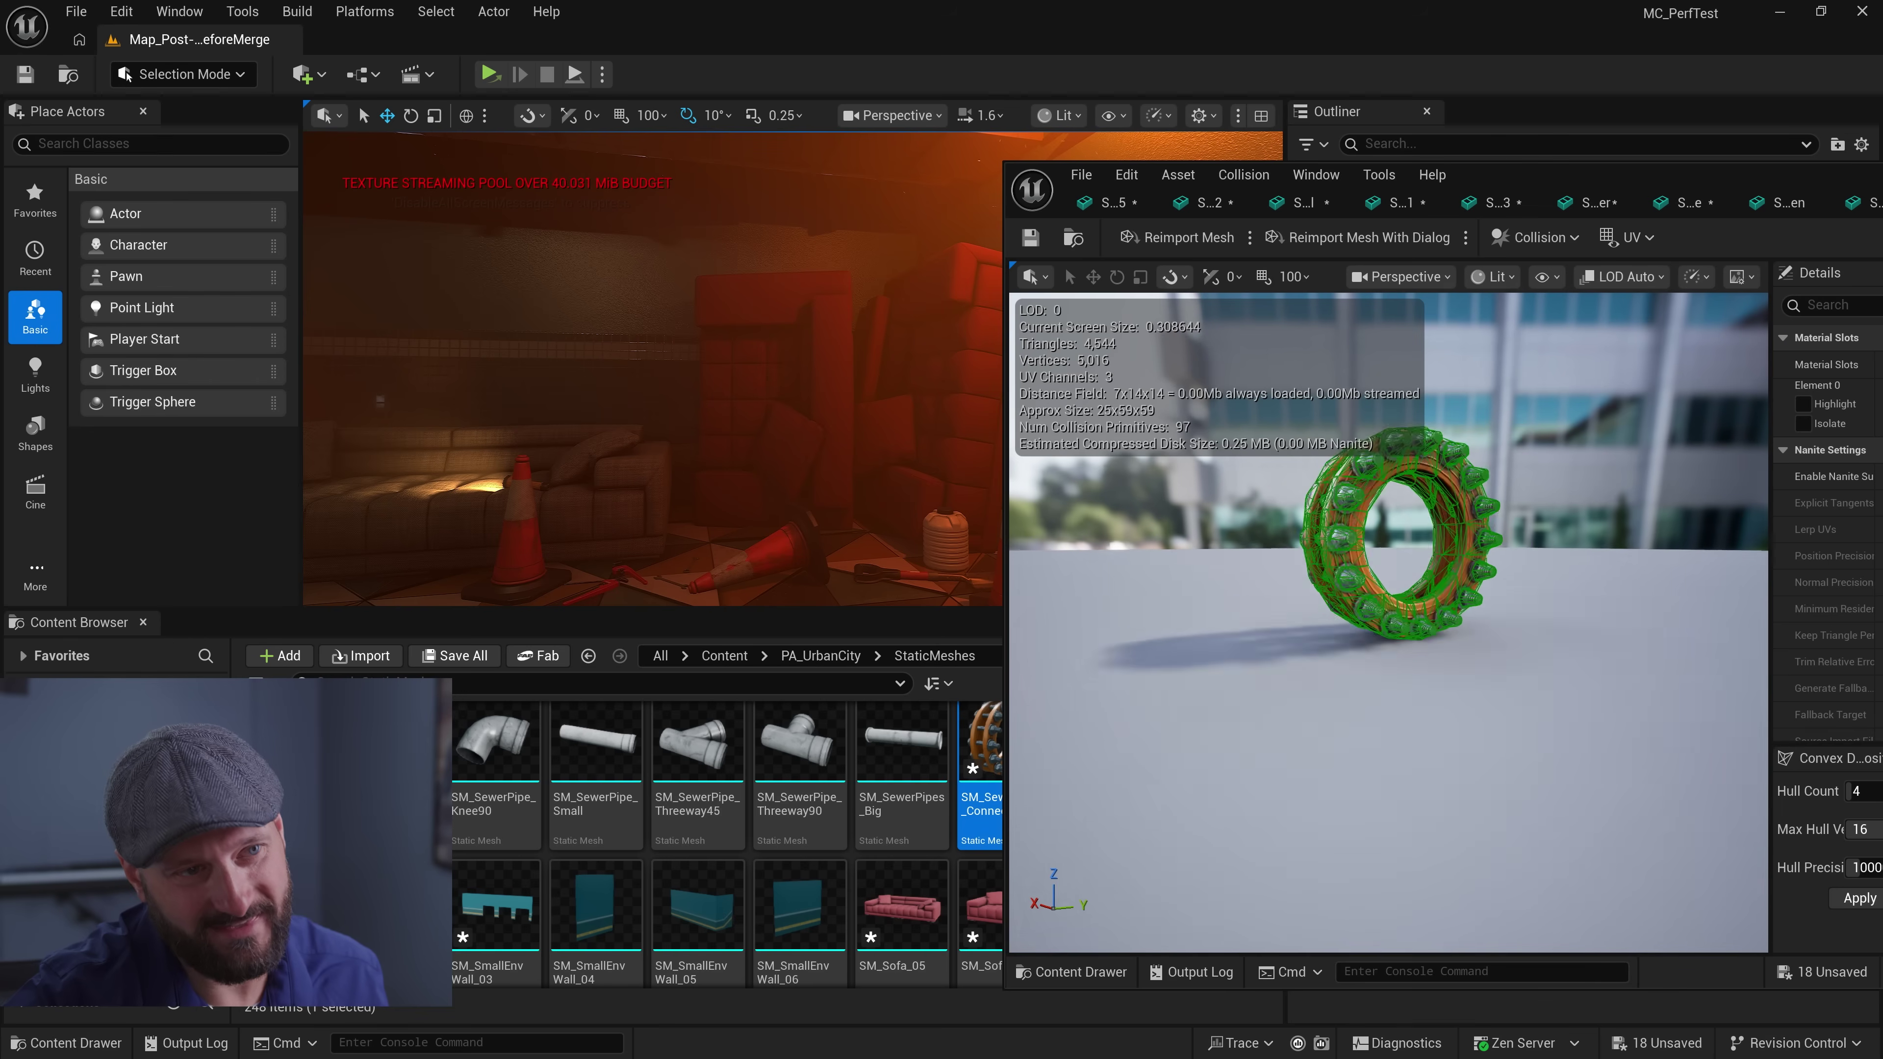
pyautogui.moveTo(1386, 623); pyautogui.dragTo(1364, 626, button='right')
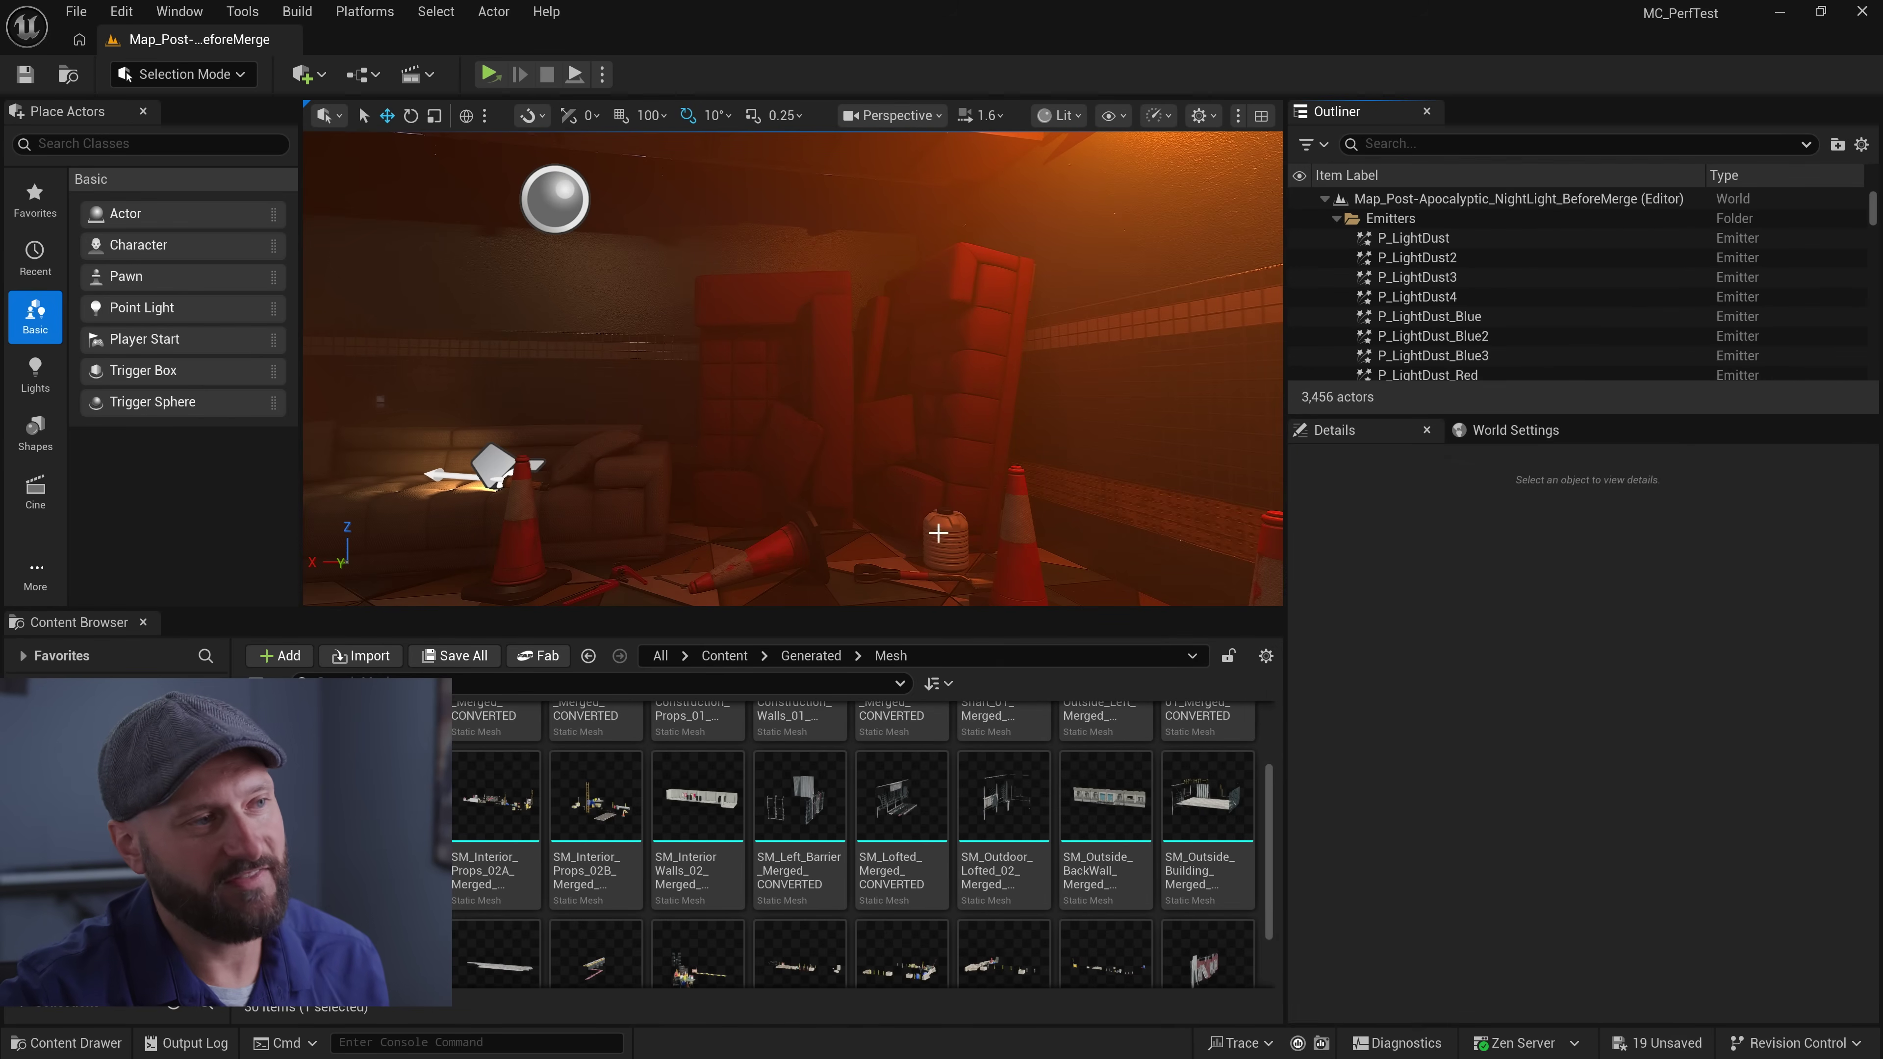
# Open SM_Sofa_06 from its level instance and build its CoACD collision at threshold 0.05 with Approximate Mode set to Box
pyautogui.click(830, 407)
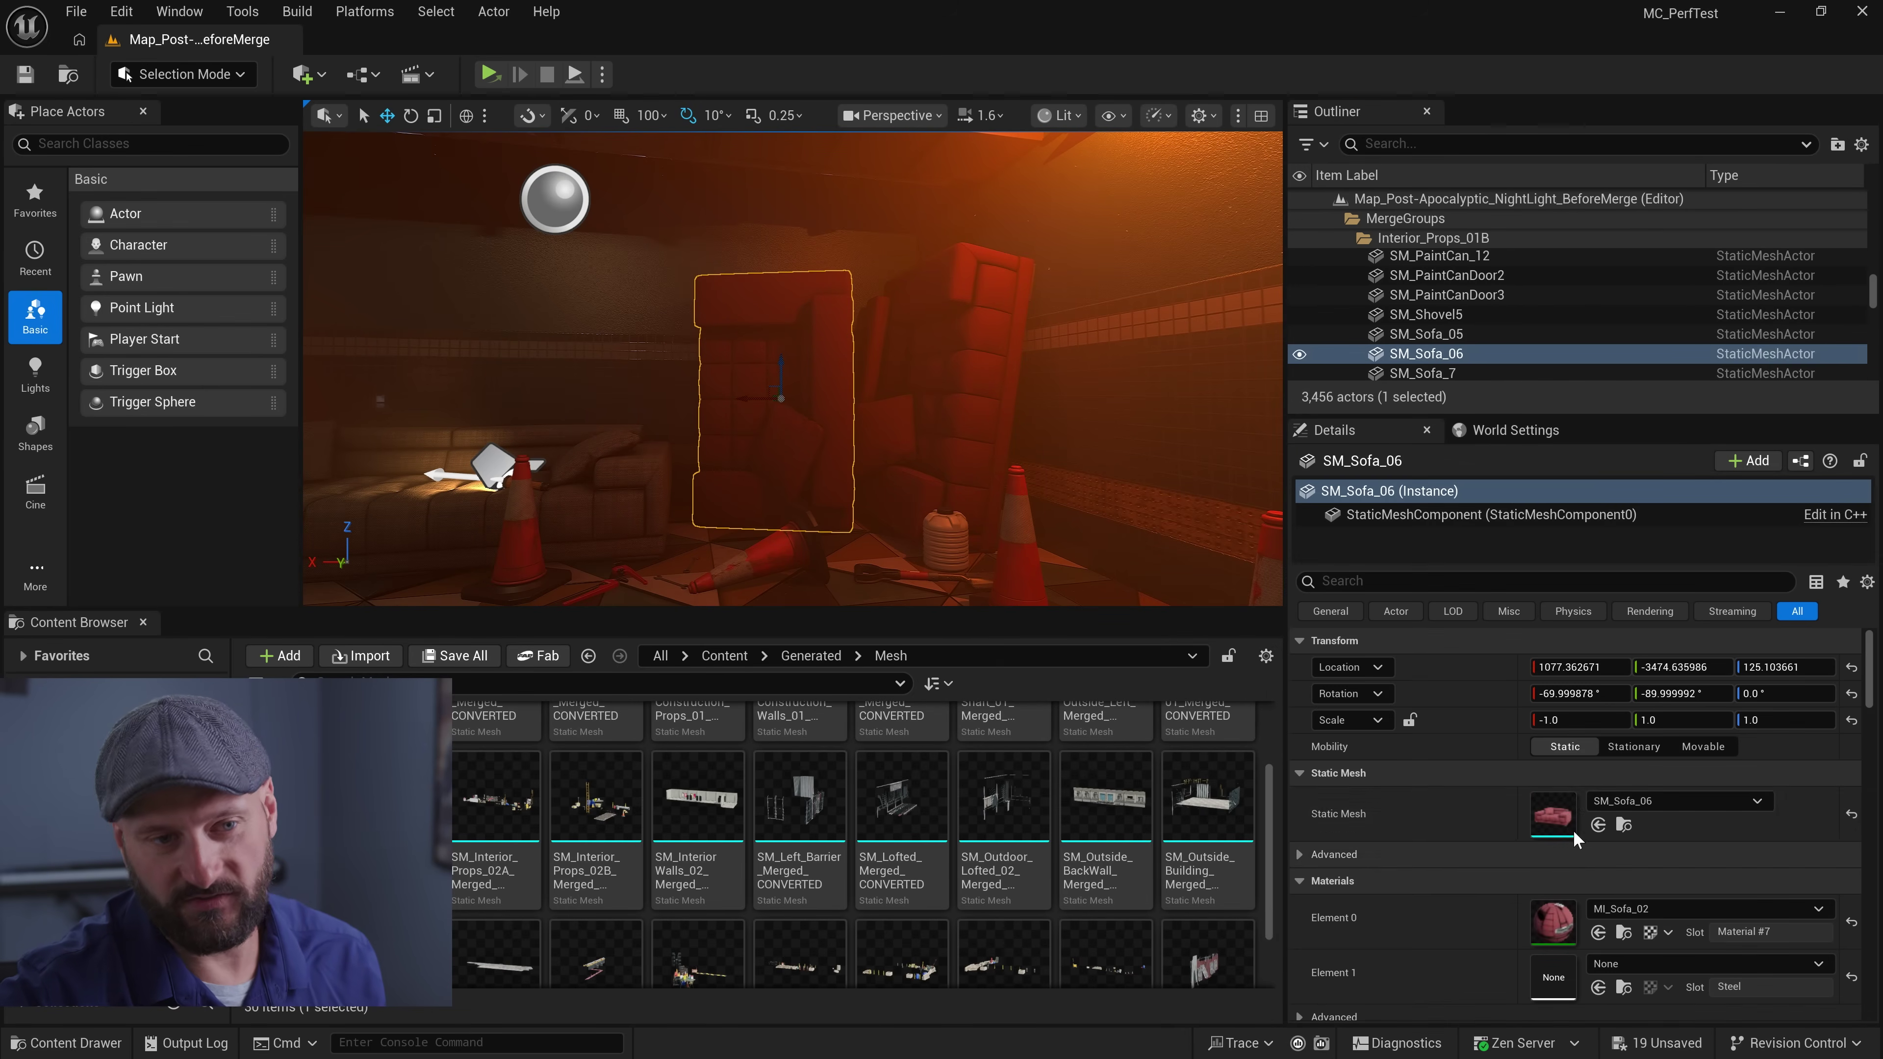
pyautogui.doubleClick(1560, 827)
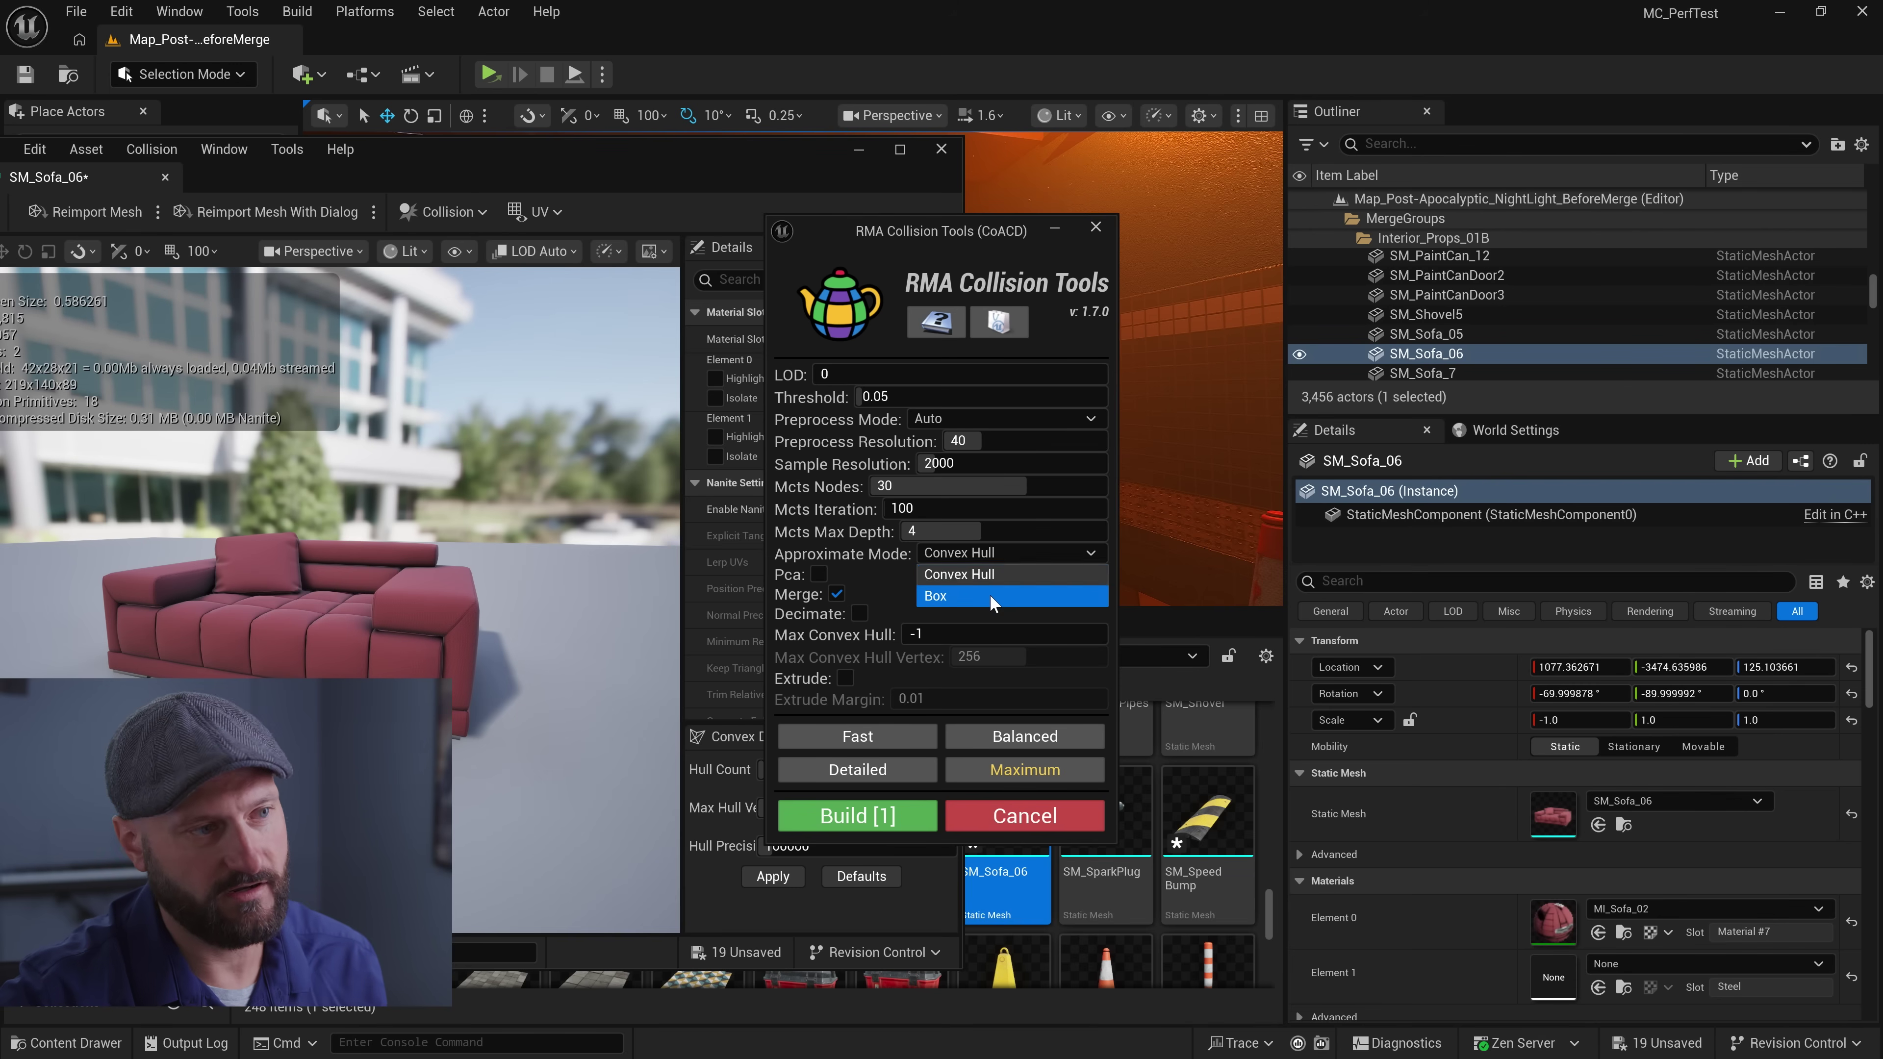
pyautogui.click(858, 816)
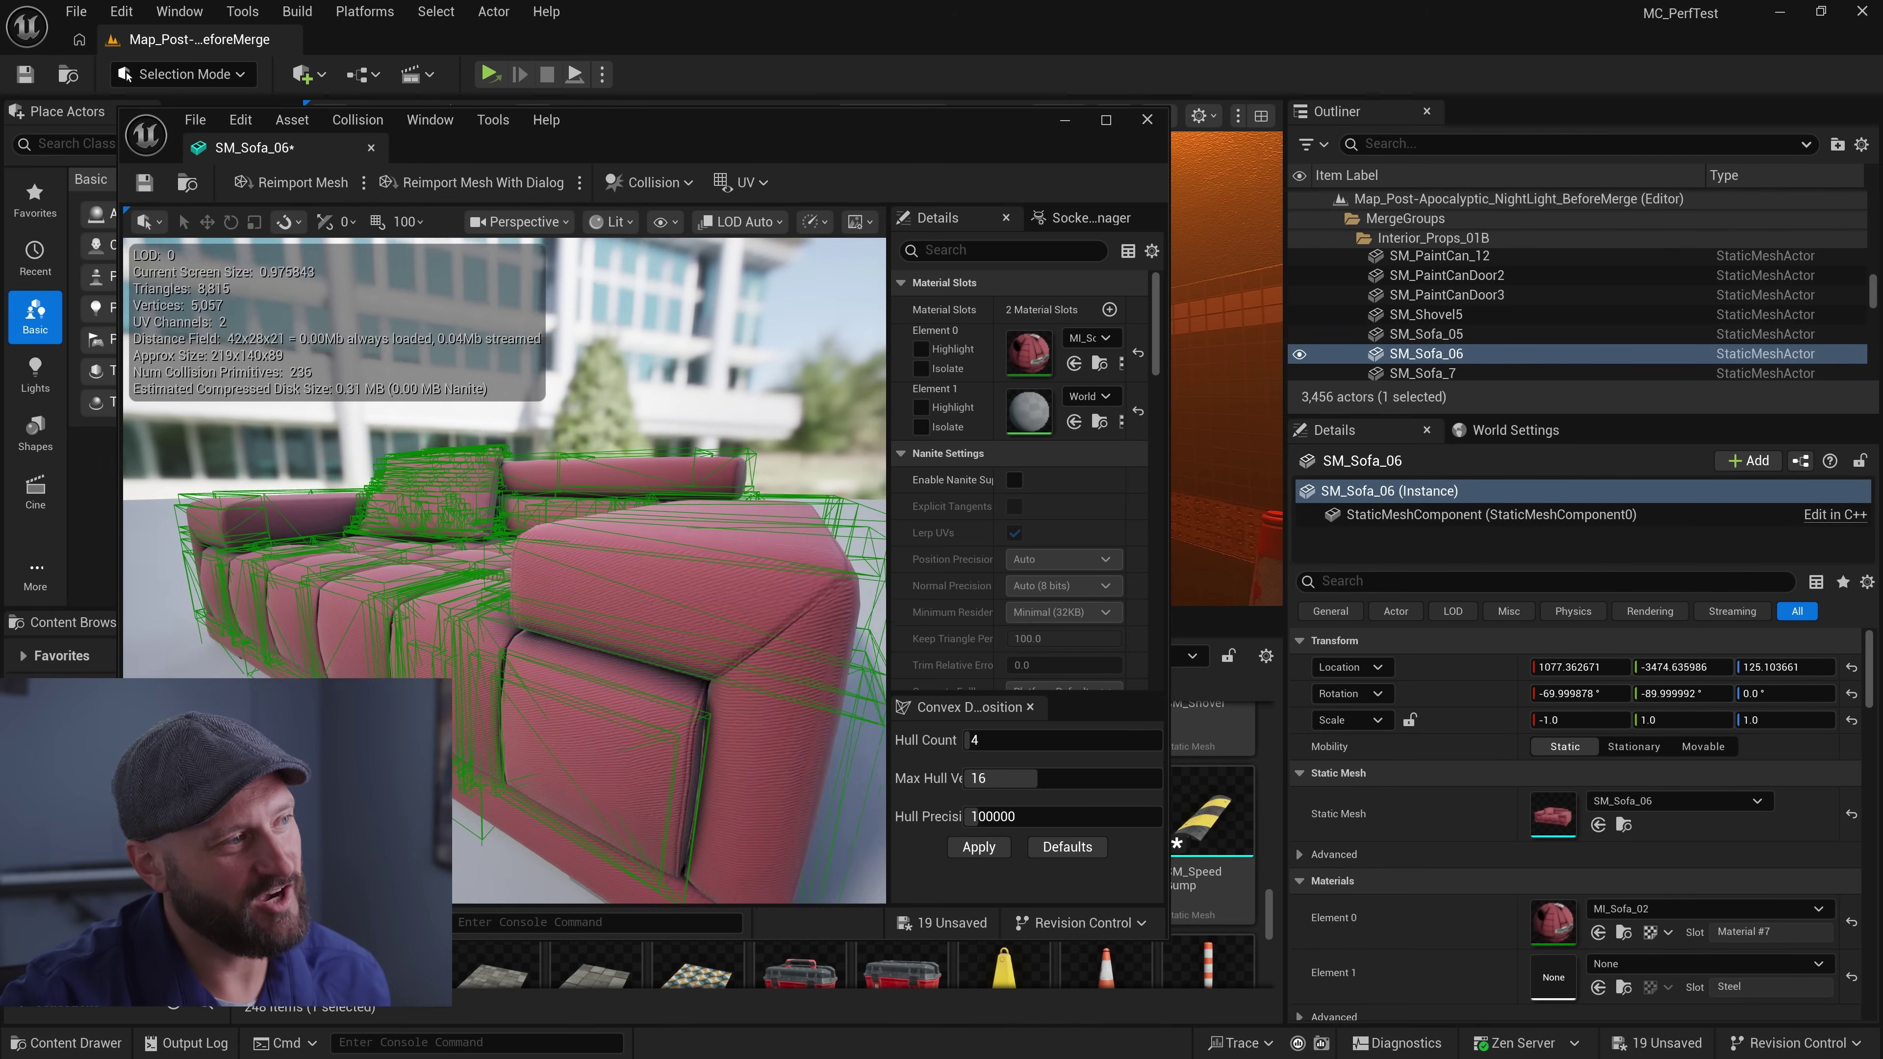
# Examine SM_Sofa_06's box-based collision from several angles over the lit mesh and in Player Collision view
pyautogui.moveTo(518, 579); pyautogui.dragTo(578, 586, button='right')
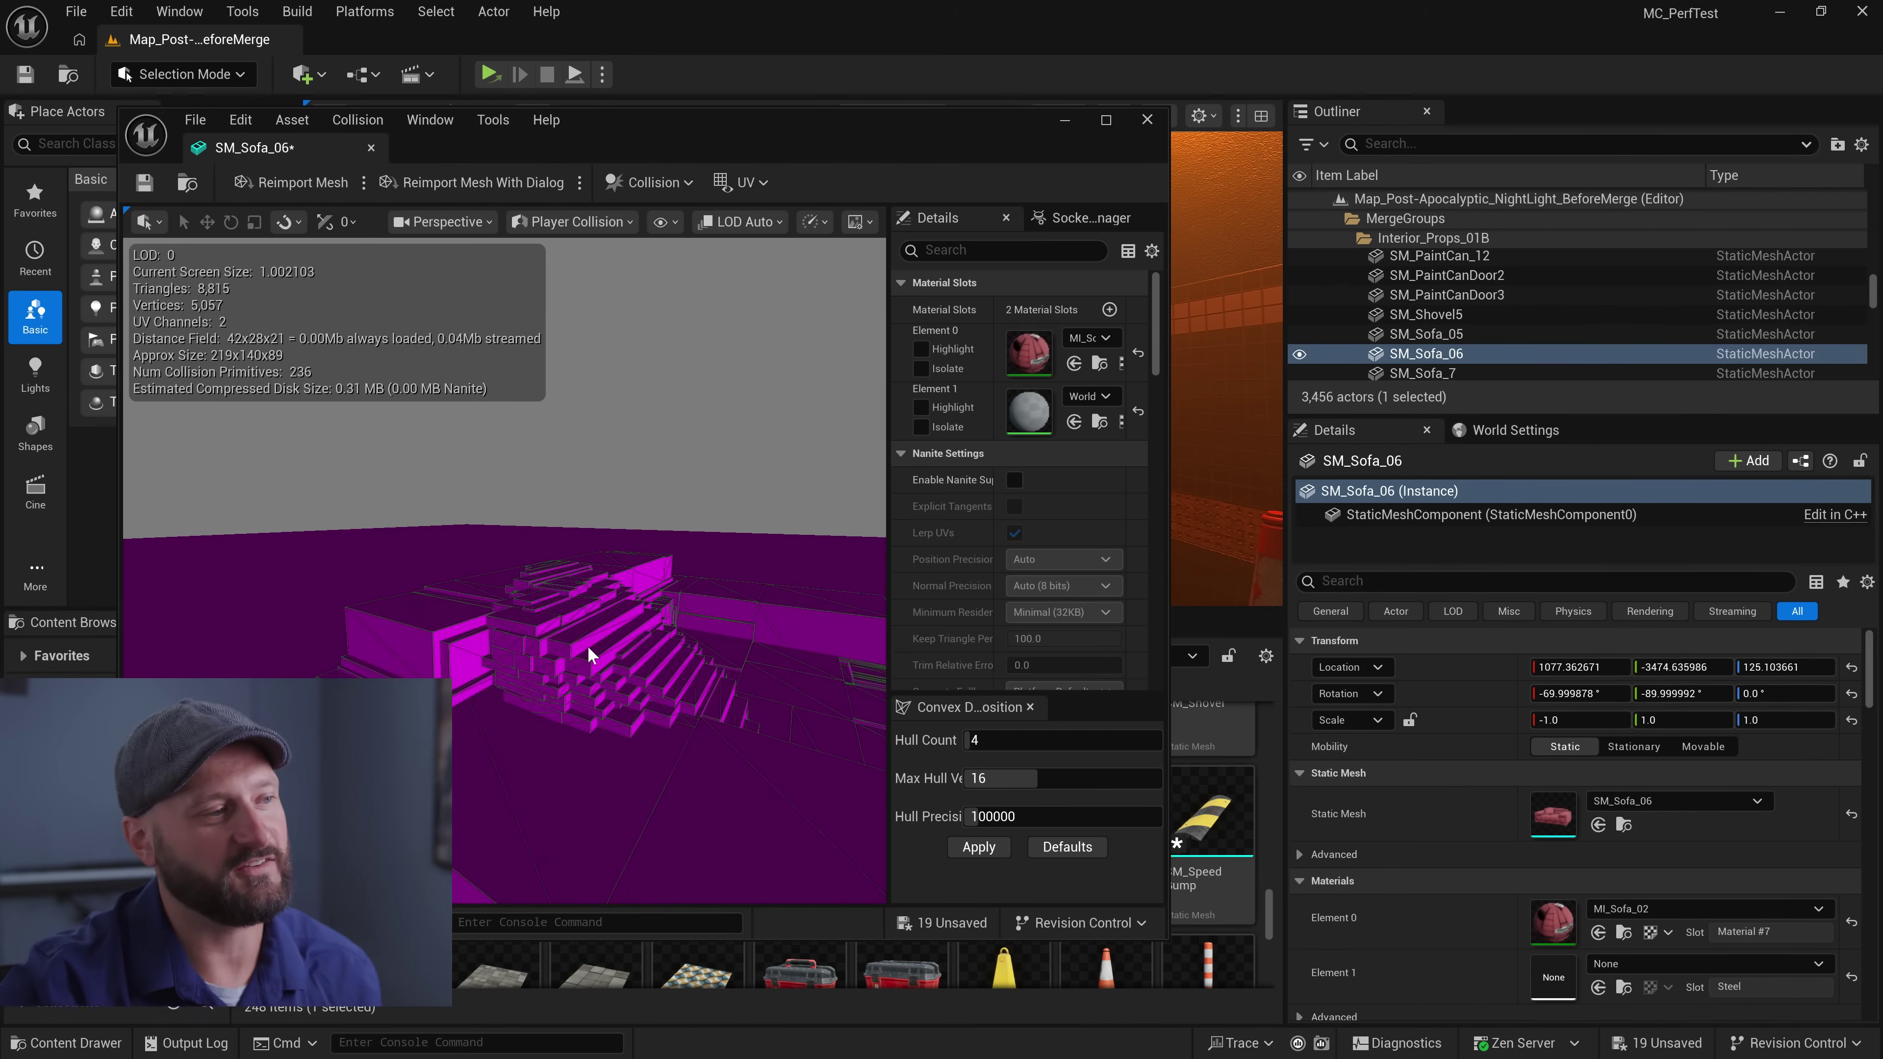
pyautogui.moveTo(637, 645); pyautogui.dragTo(586, 647, button='right')
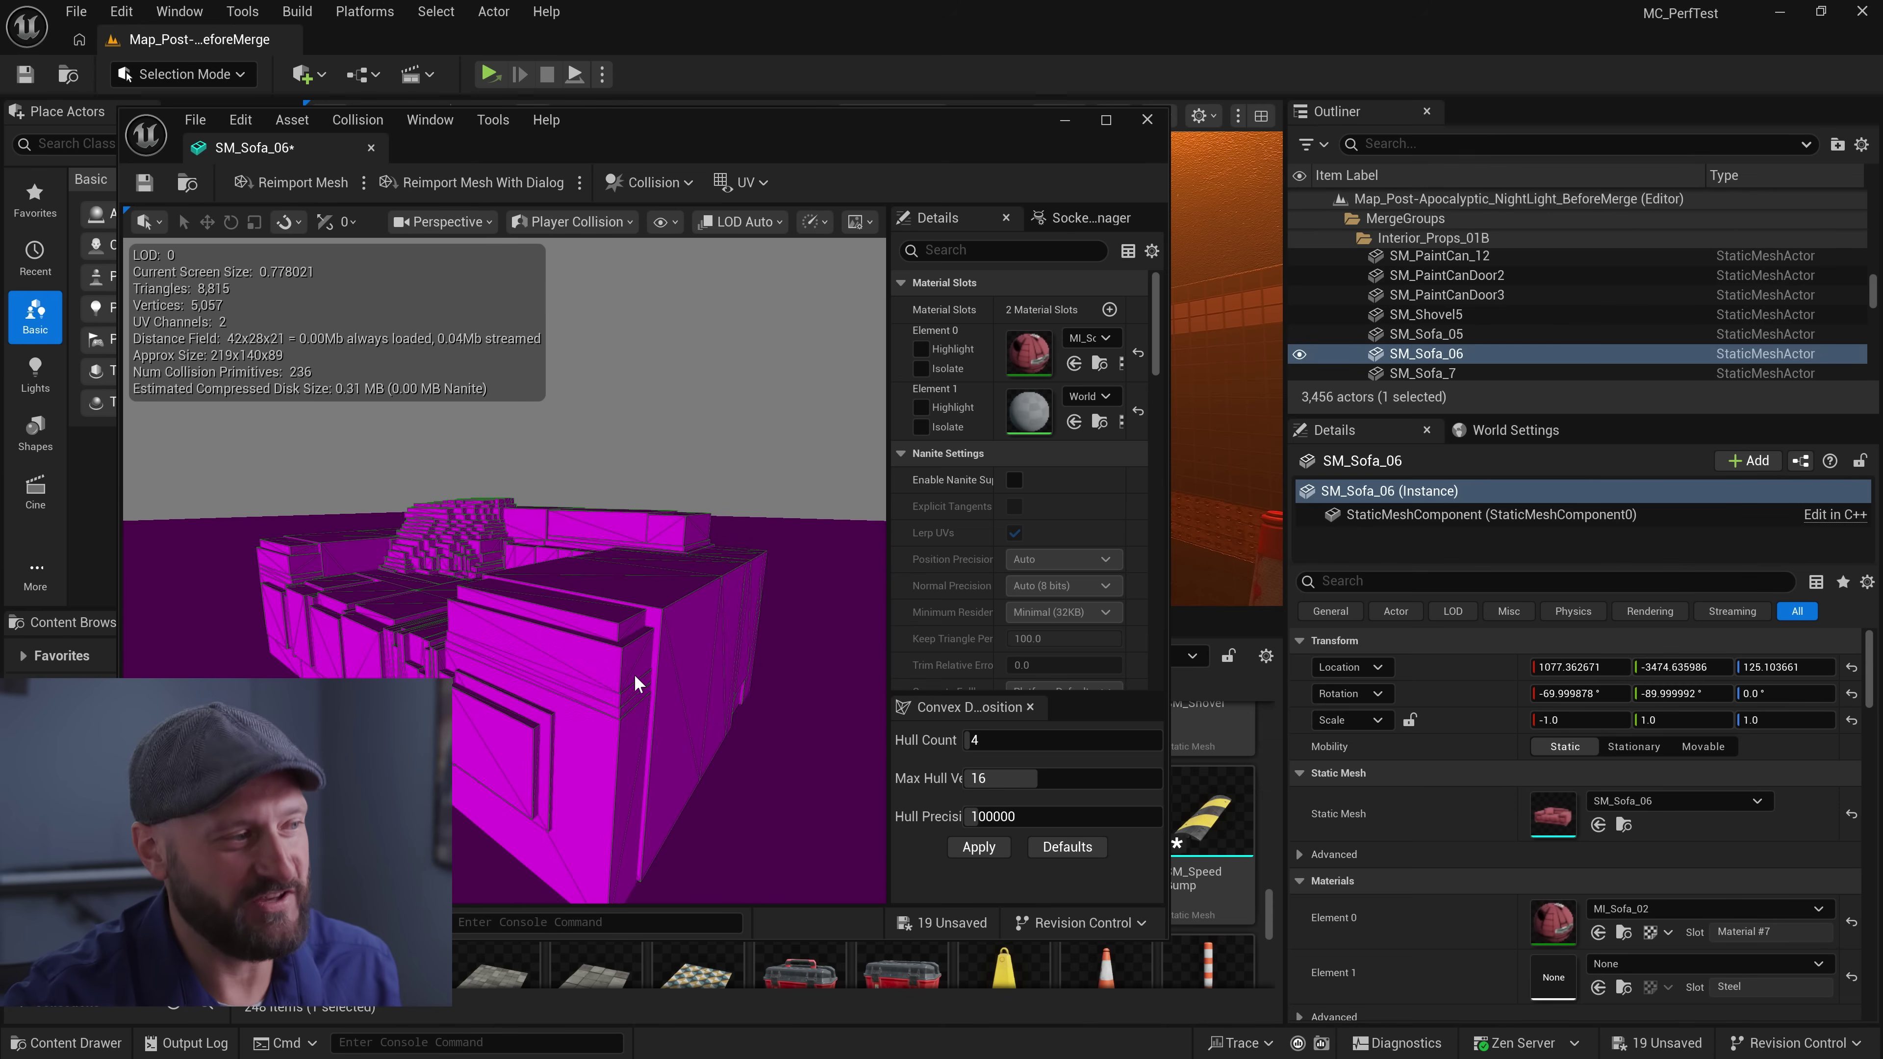
pyautogui.moveTo(657, 640); pyautogui.dragTo(676, 638, button='right')
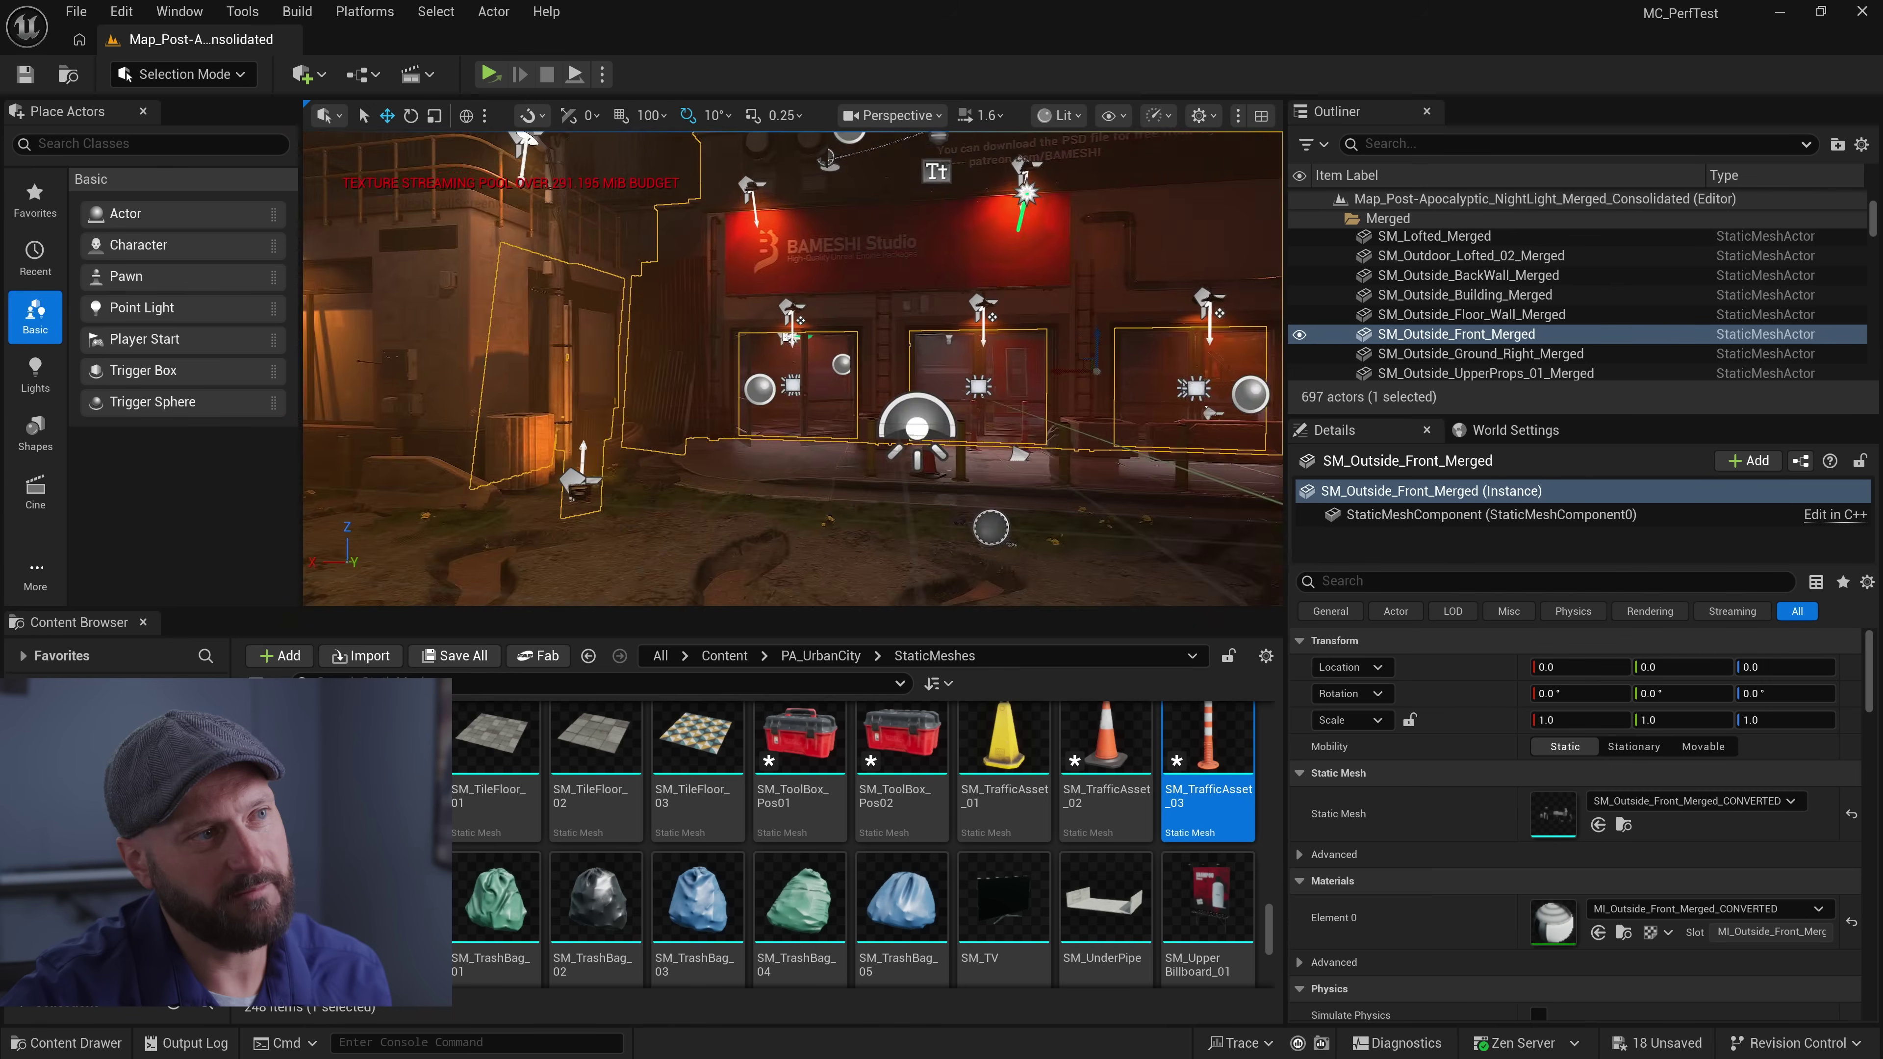
# Open the SM_Outside_Front_Merged_CONVERTED mesh and look over its geometry and its material instance MI_Outside_Front_Merged_CONVERTED
pyautogui.moveTo(794, 370); pyautogui.dragTo(734, 370, button='right')
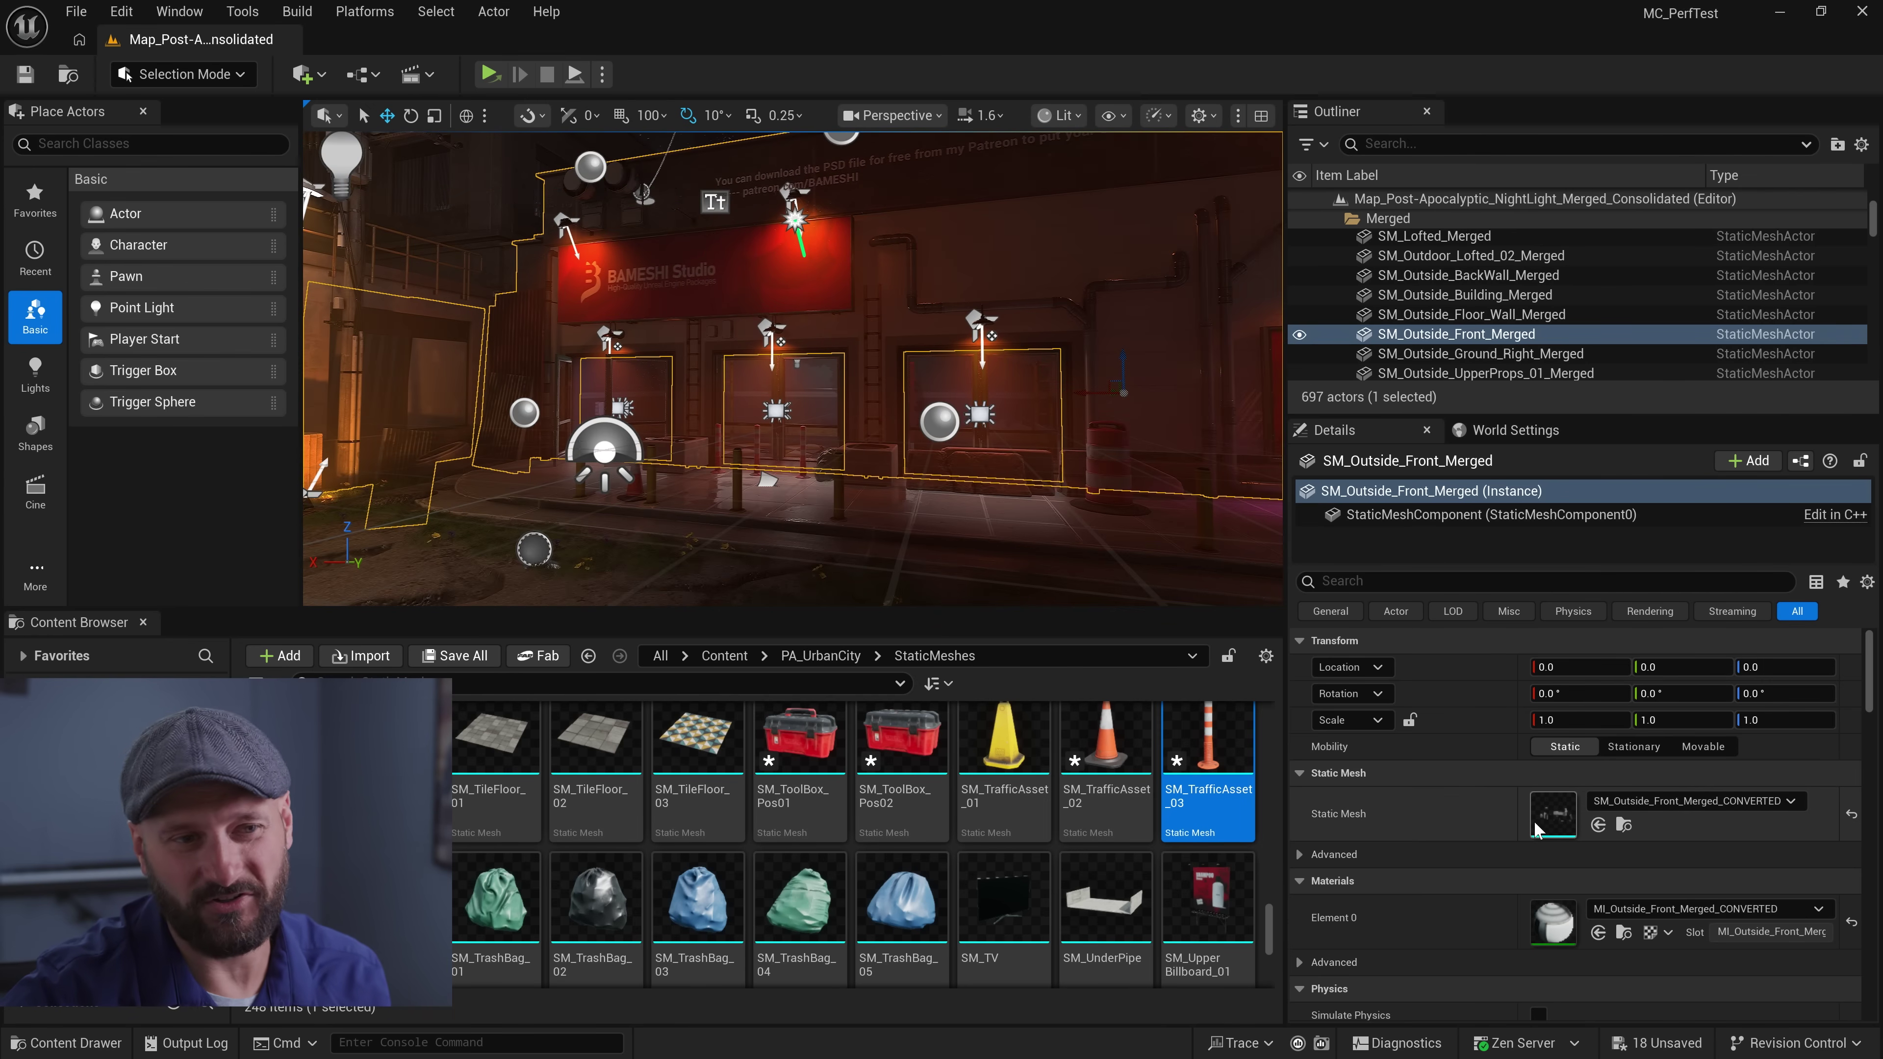
pyautogui.doubleClick(1548, 820)
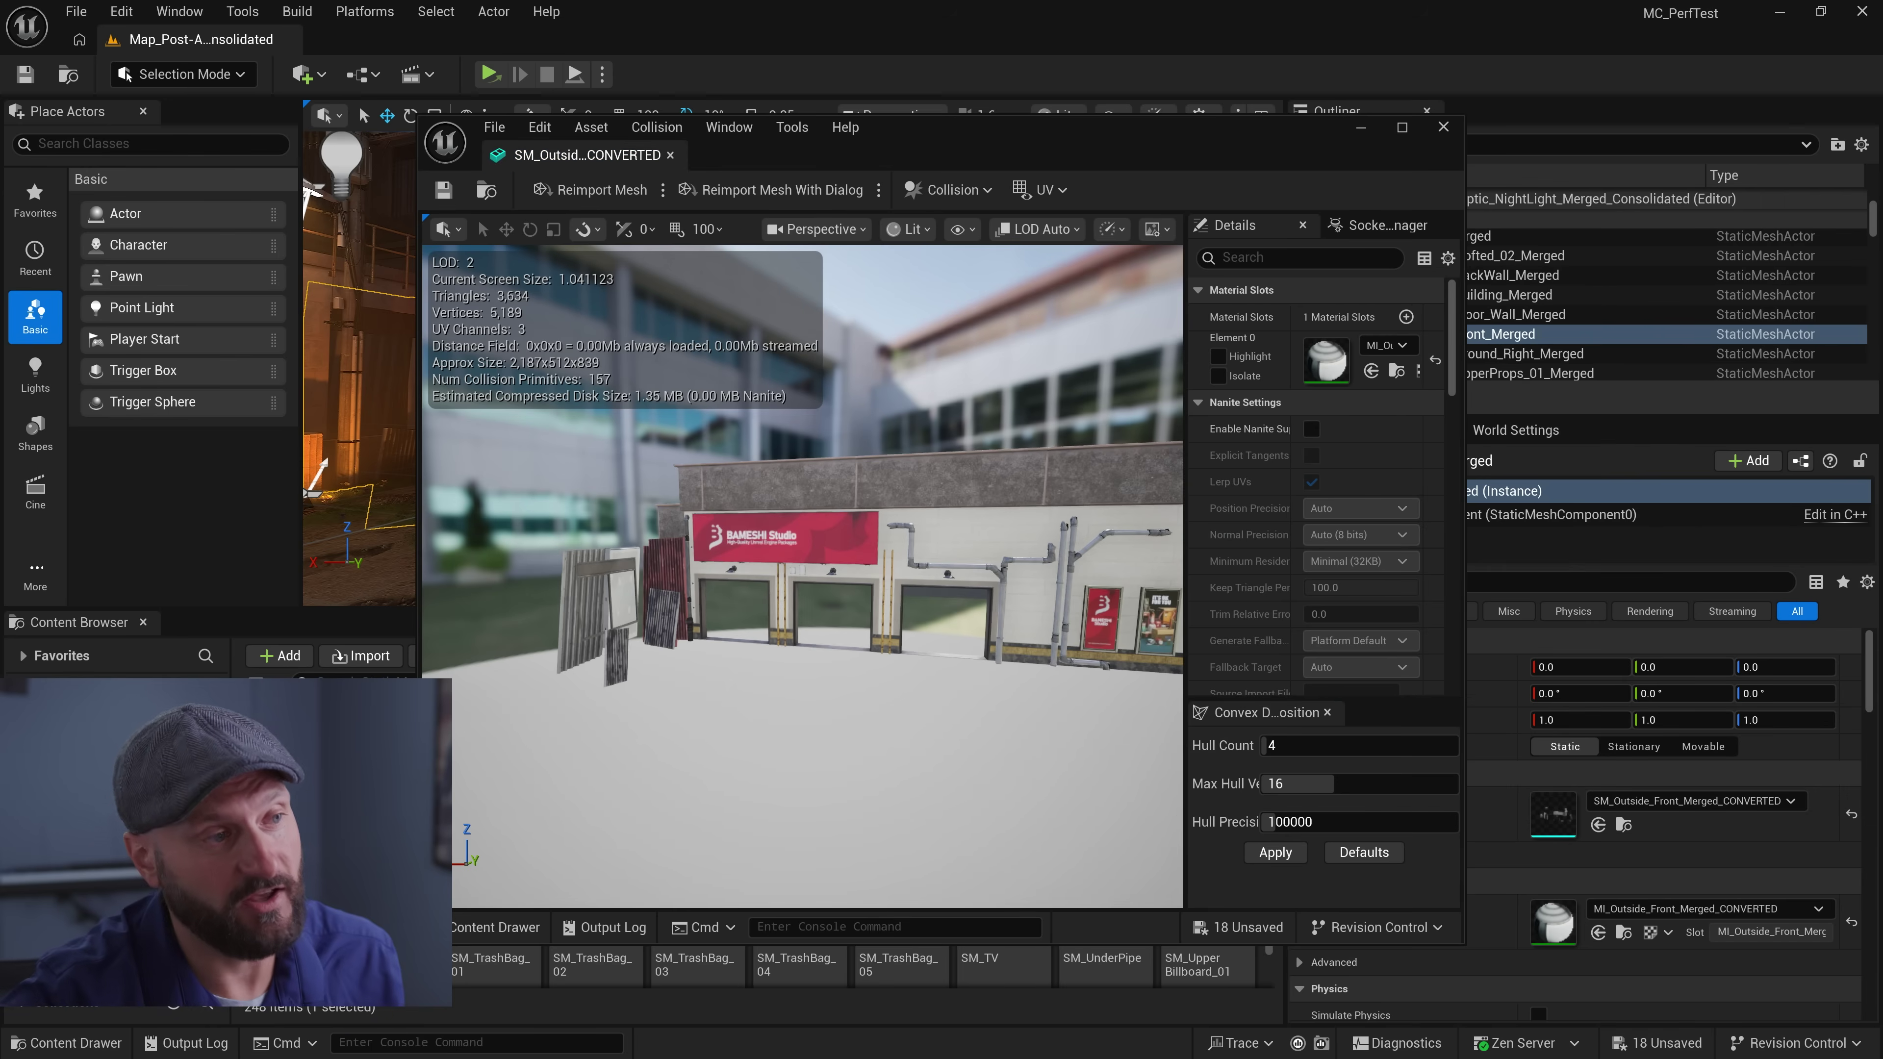
pyautogui.moveTo(800, 579); pyautogui.dragTo(860, 578, button='right')
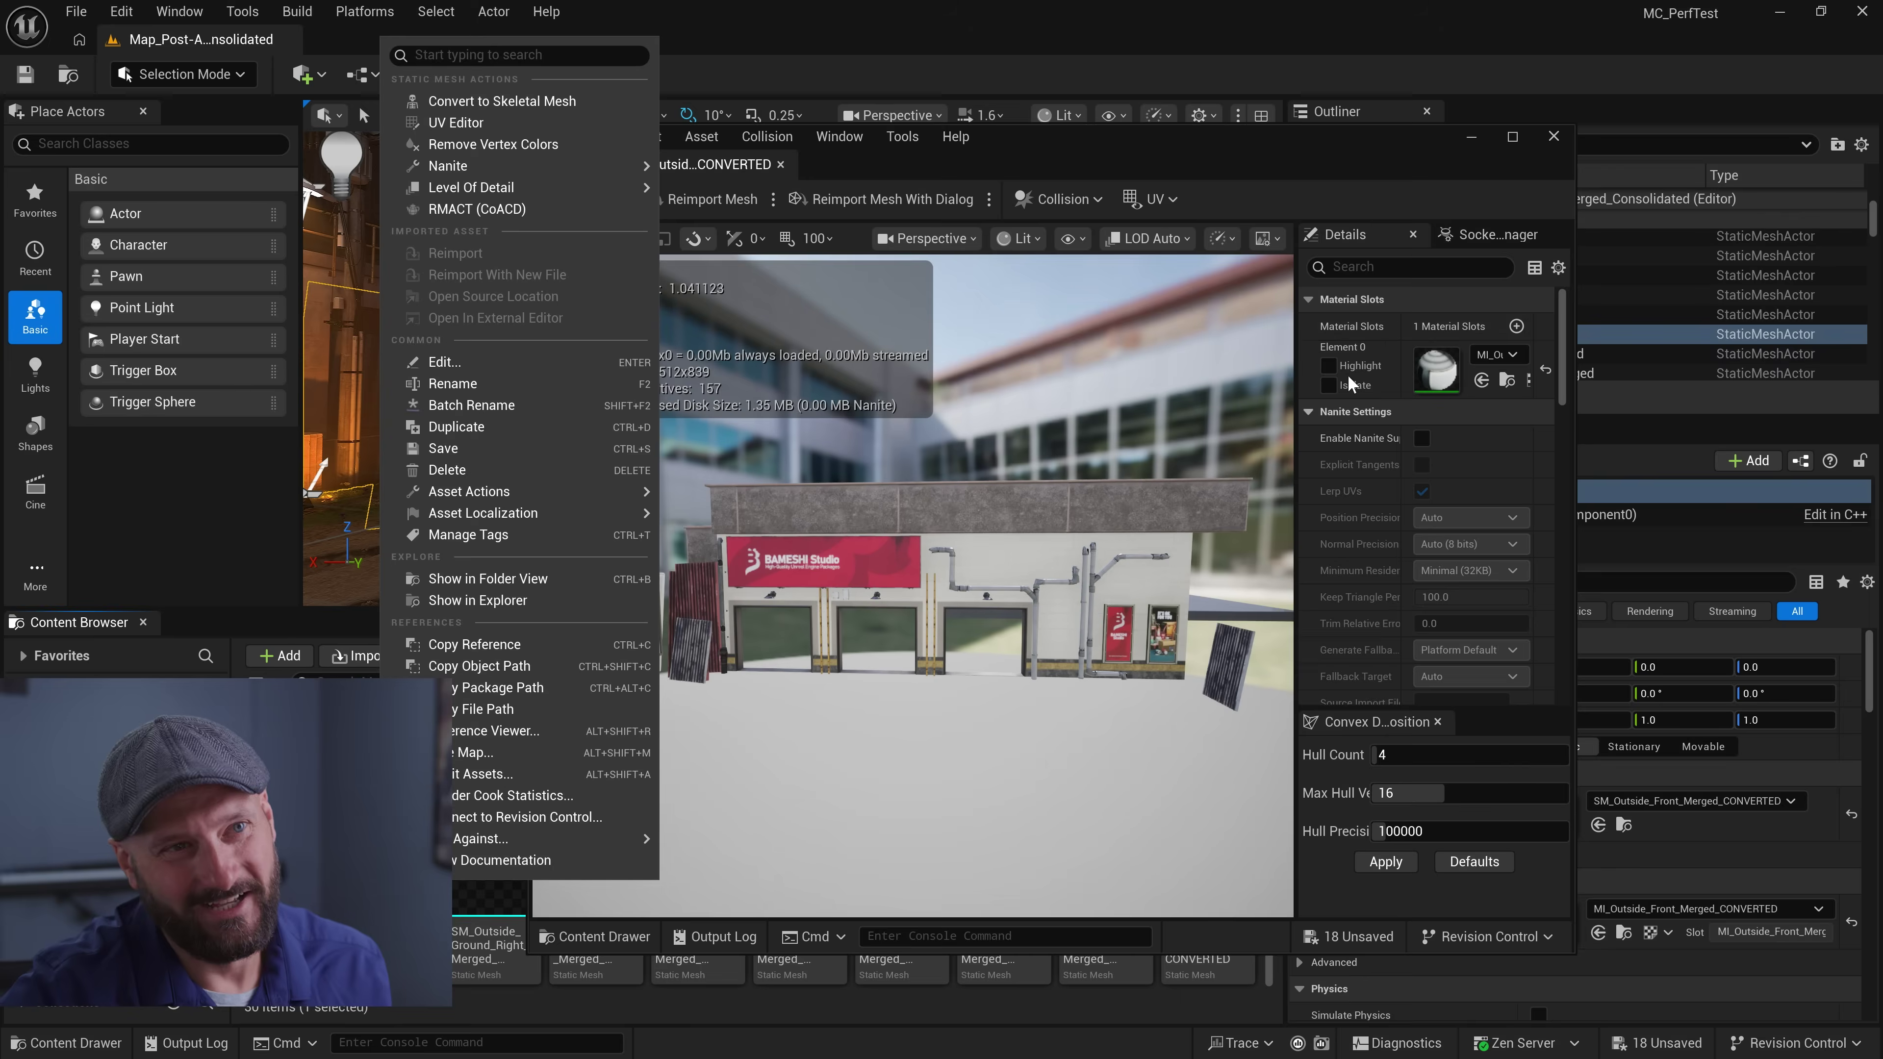
pyautogui.moveTo(1263, 158); pyautogui.dragTo(1108, 138)
pyautogui.doubleClick(1294, 353)
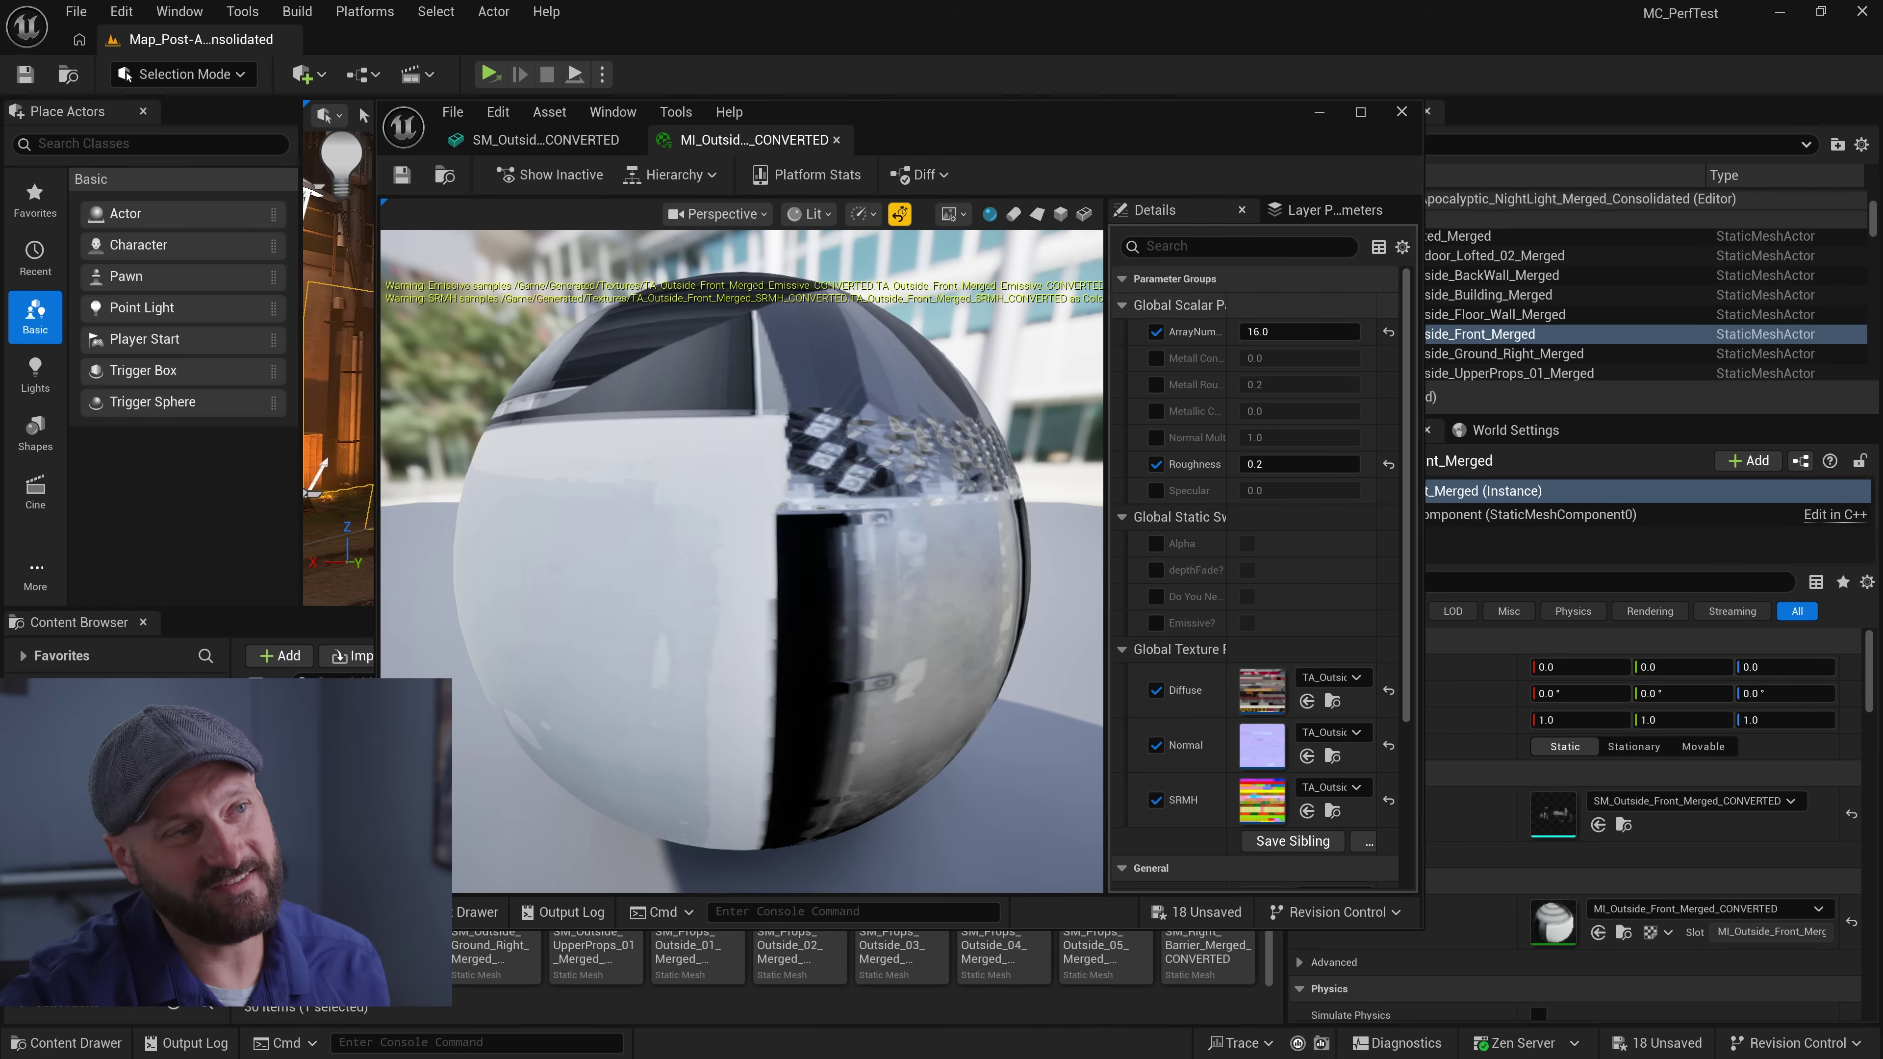
pyautogui.click(1319, 116)
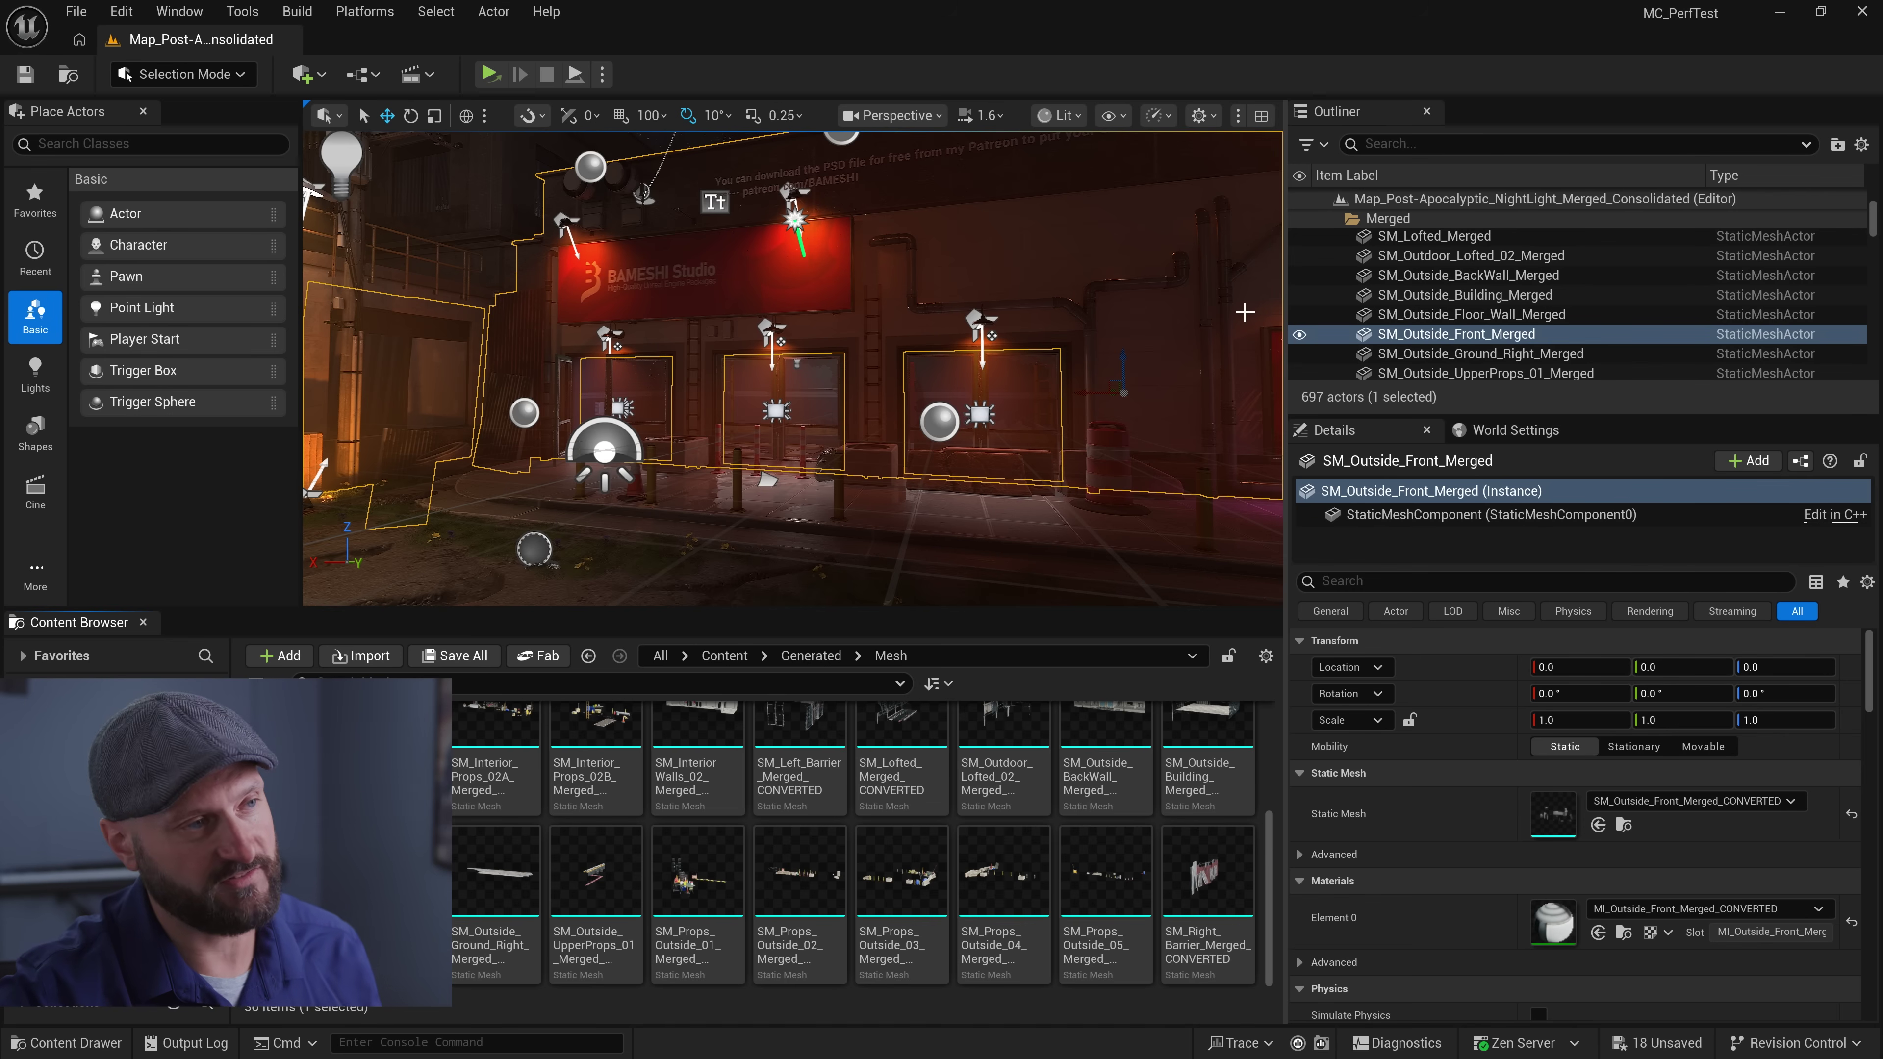
# Build CoACD collision for SM_Outside_Front_Merged_CONVERTED at threshold 0.05 with Convex Hull approximation, Merge on and Decimate off
pyautogui.rightClick(395, 868)
pyautogui.click(736, 318)
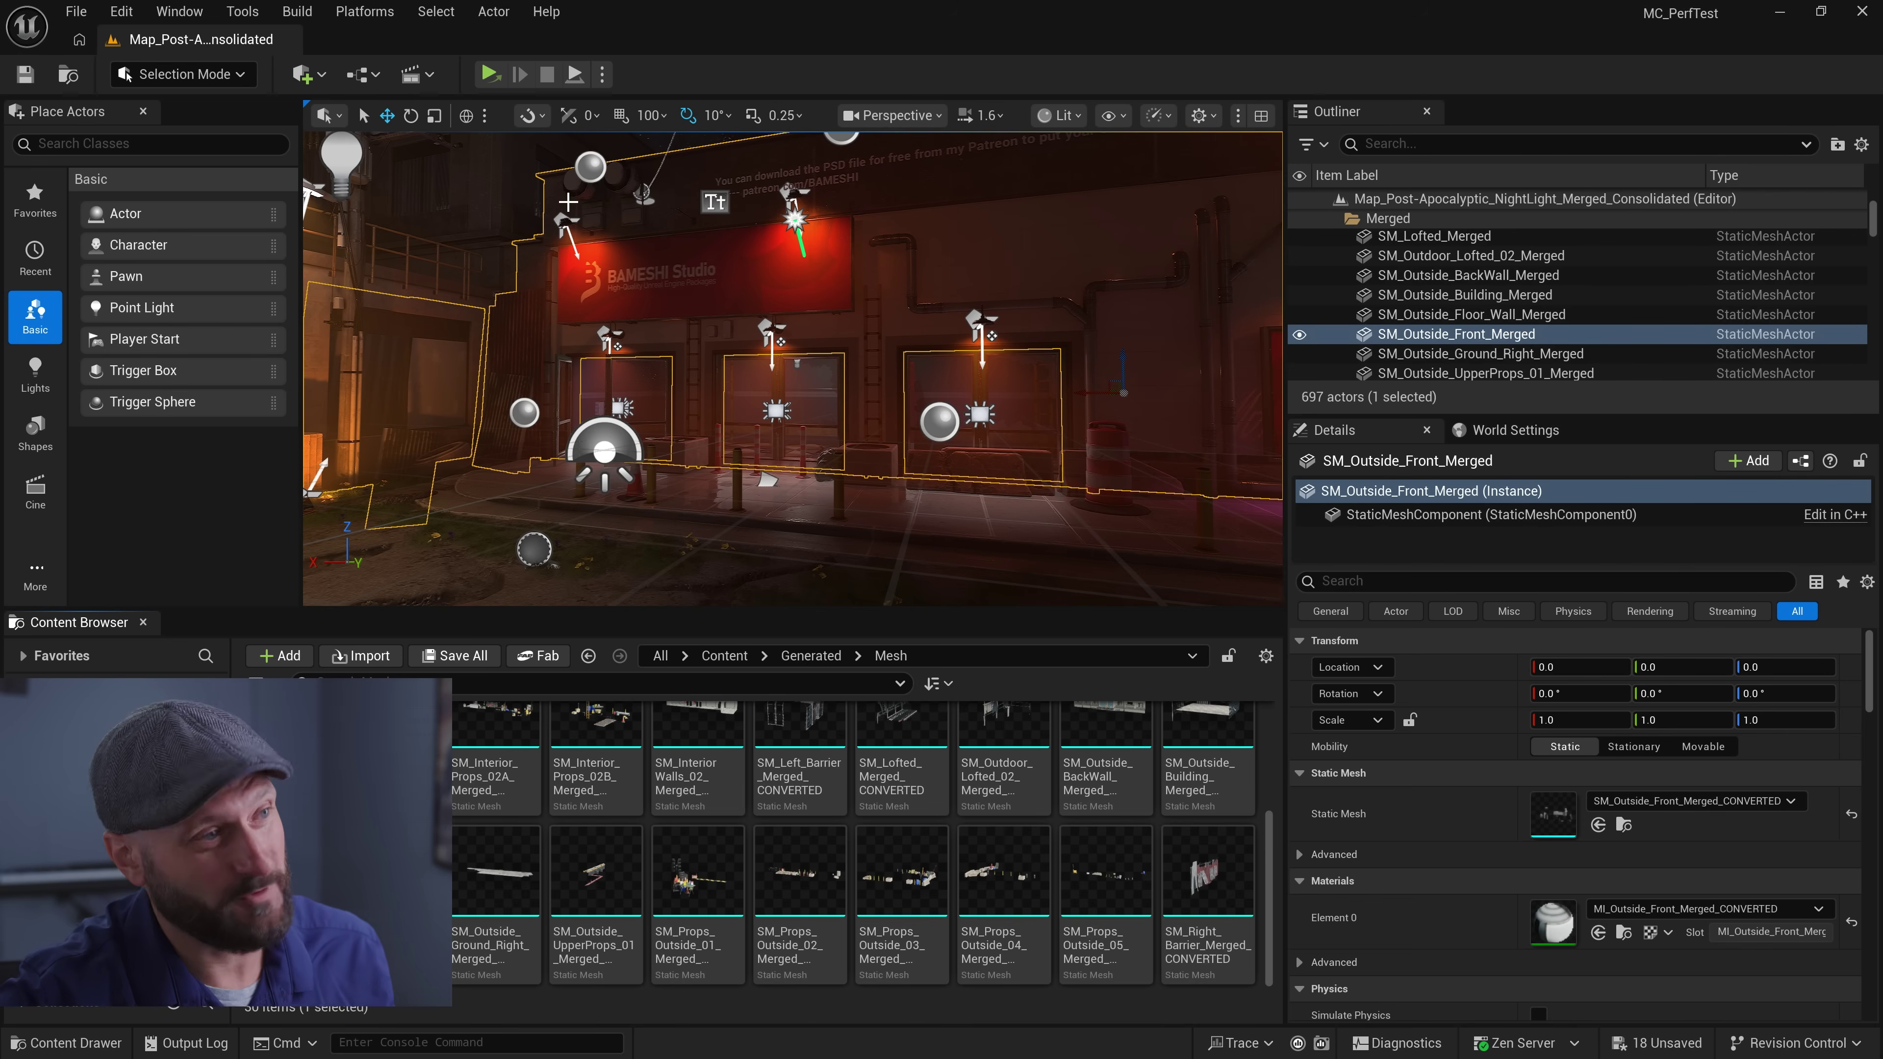
pyautogui.click(1025, 770)
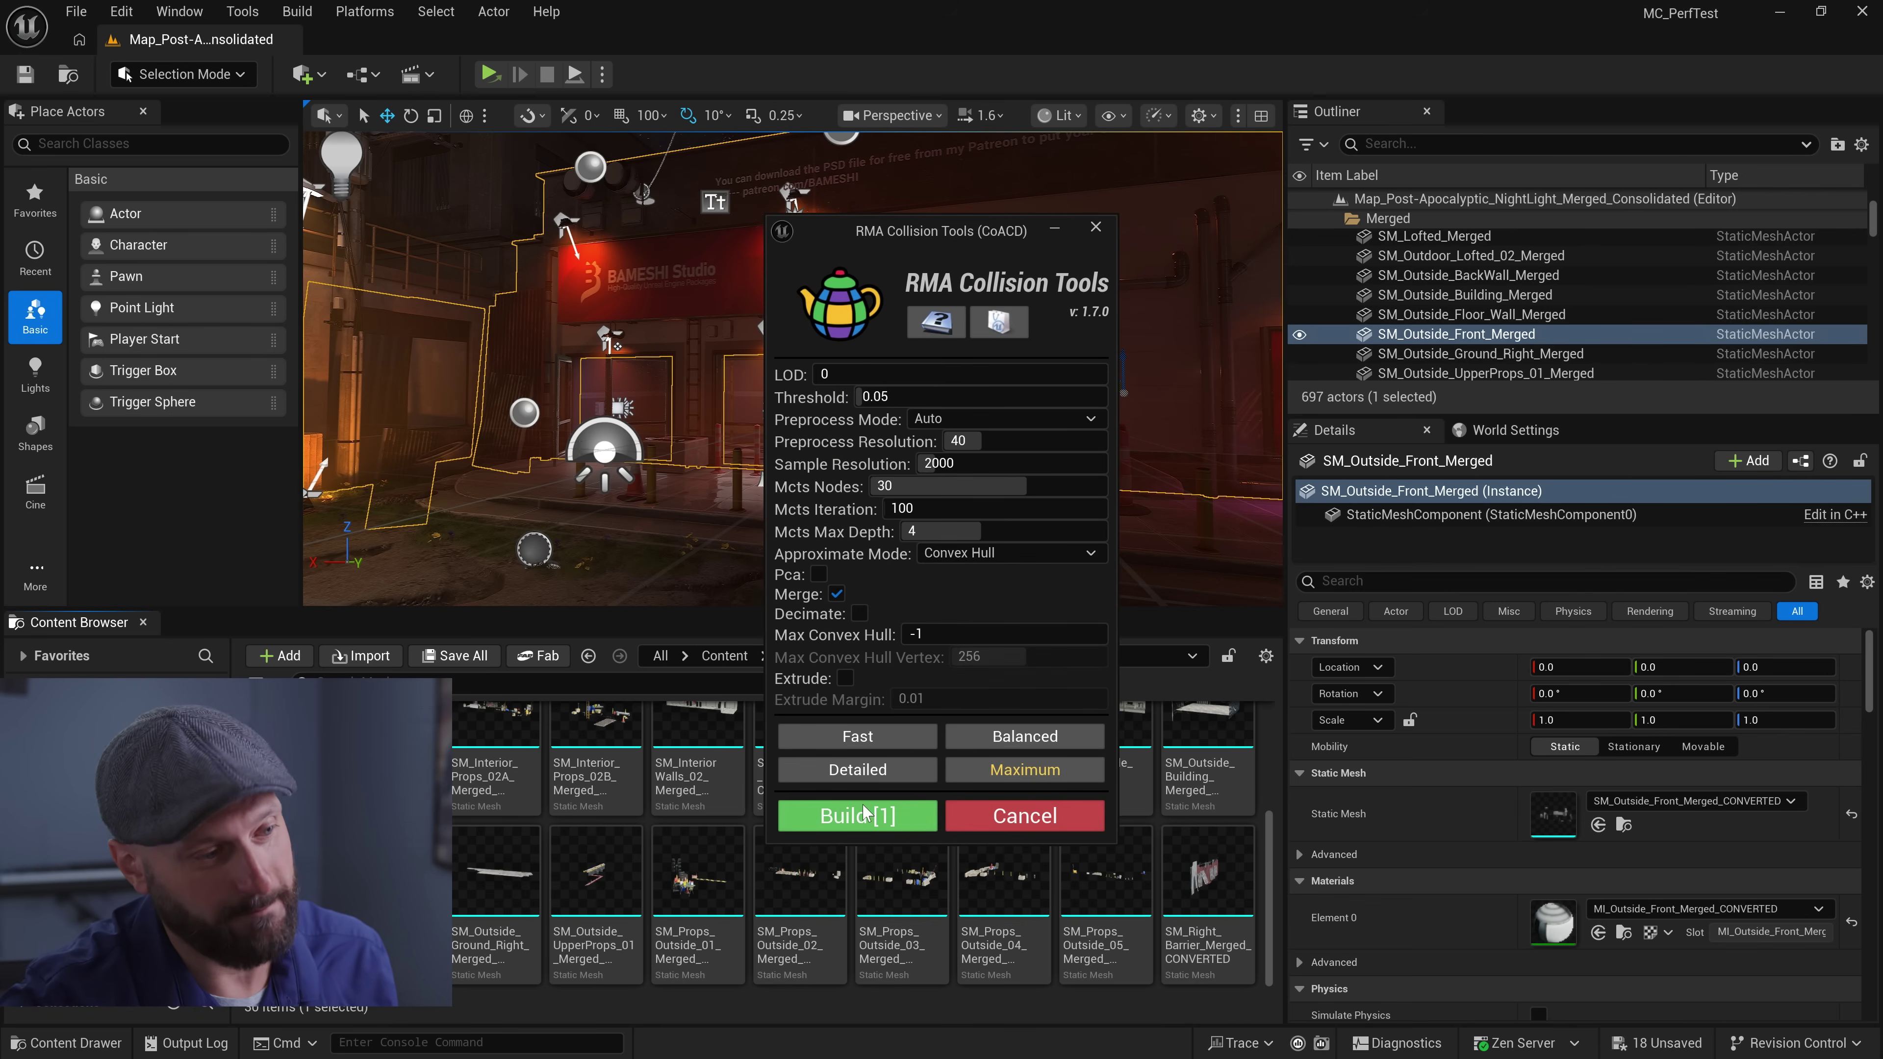
pyautogui.click(860, 815)
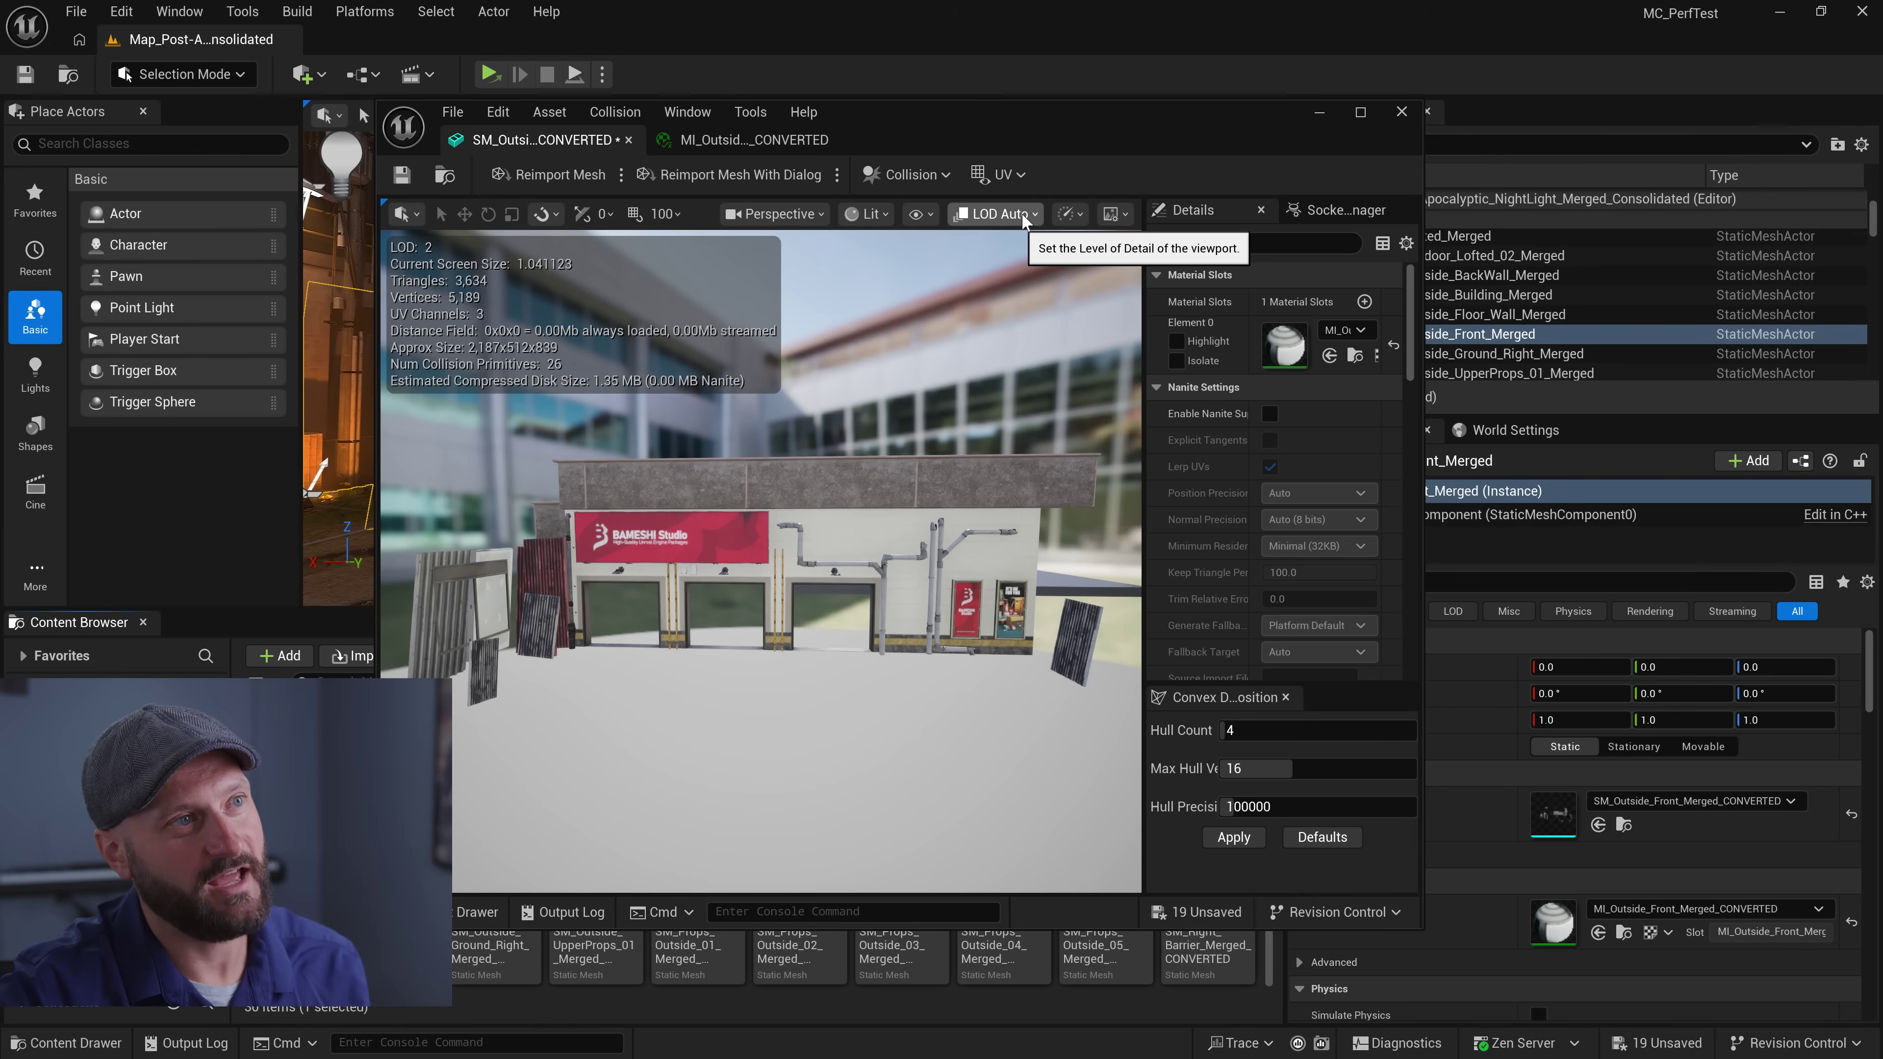
# Show the simple collision on SM_Outside_Front_Merged_CONVERTED and examine the hulls along the building front from the side
pyautogui.click(917, 215)
pyautogui.click(967, 578)
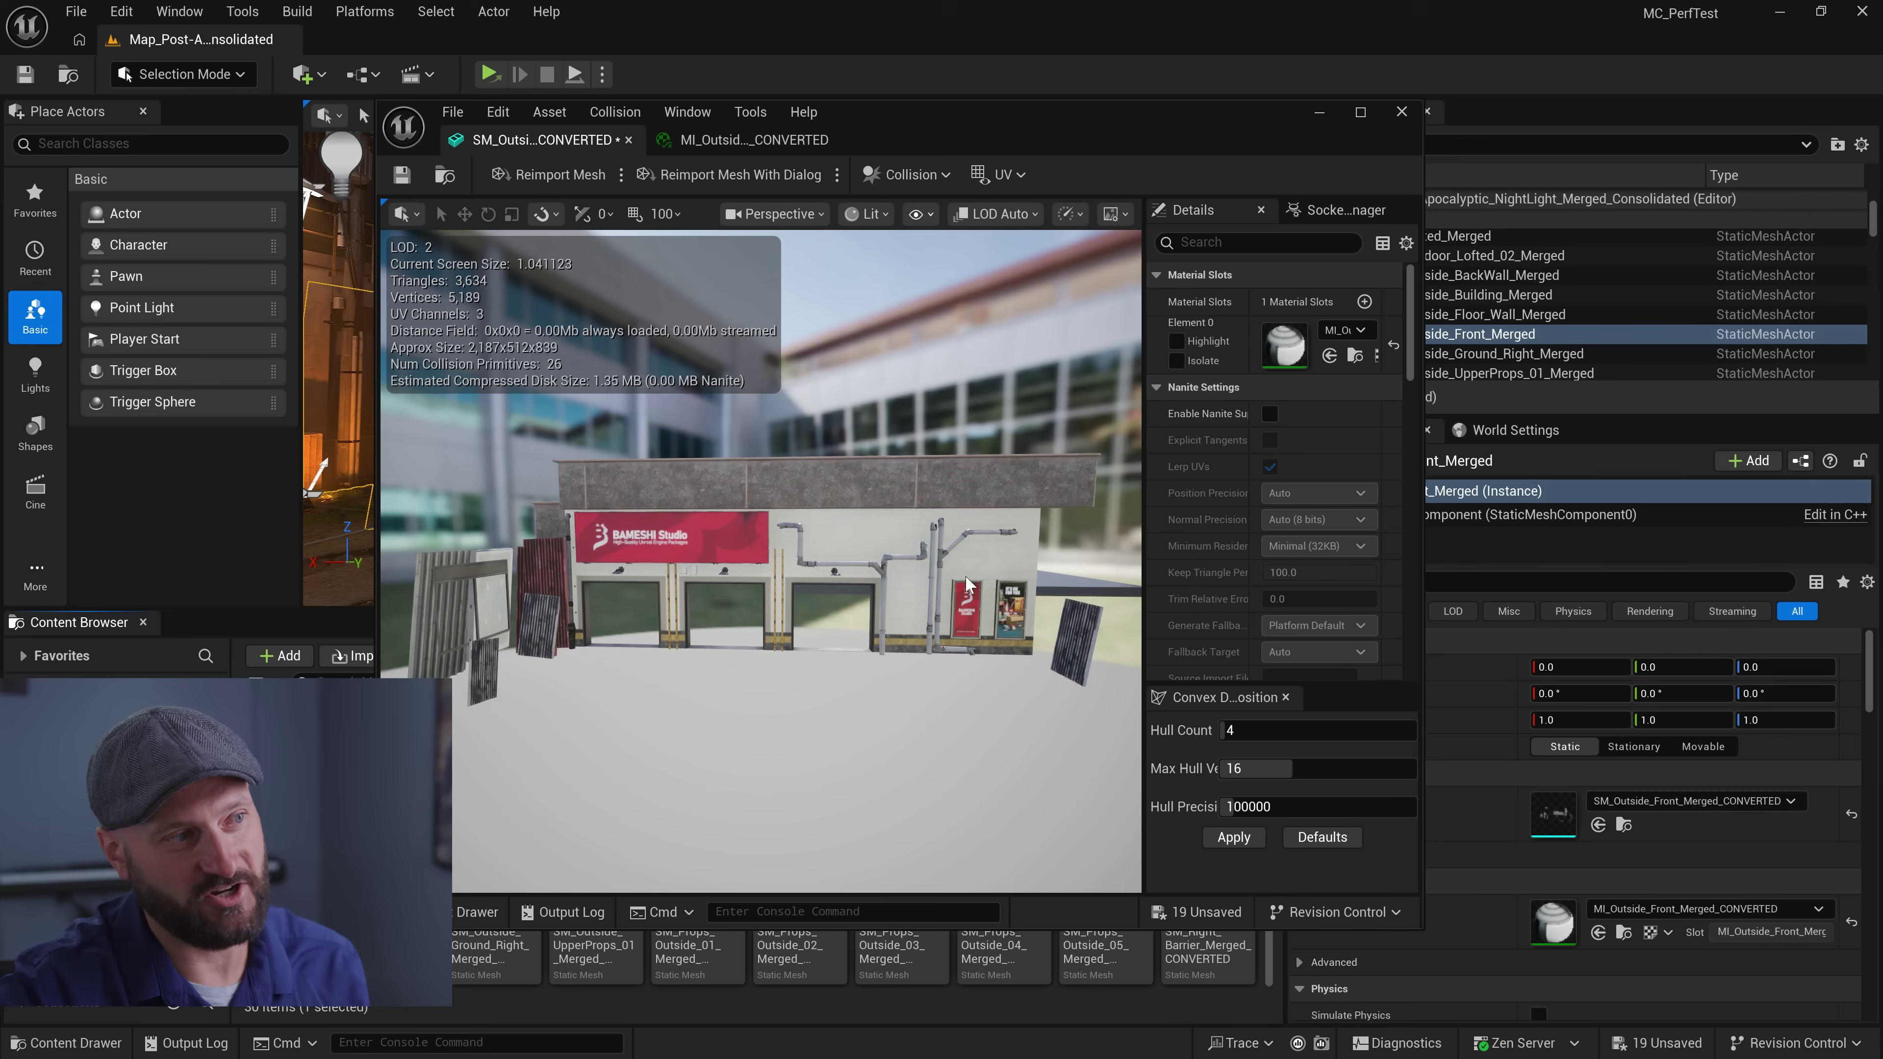
pyautogui.moveTo(963, 578)
pyautogui.mouseDown(button='right')
pyautogui.moveTo(726, 571)
pyautogui.moveTo(701, 600)
pyautogui.moveTo(786, 556)
pyautogui.moveTo(867, 547)
pyautogui.moveTo(586, 553)
pyautogui.mouseUp(button='right')
pyautogui.press('w')
pyautogui.press('s')
pyautogui.press('w')
pyautogui.press('s')
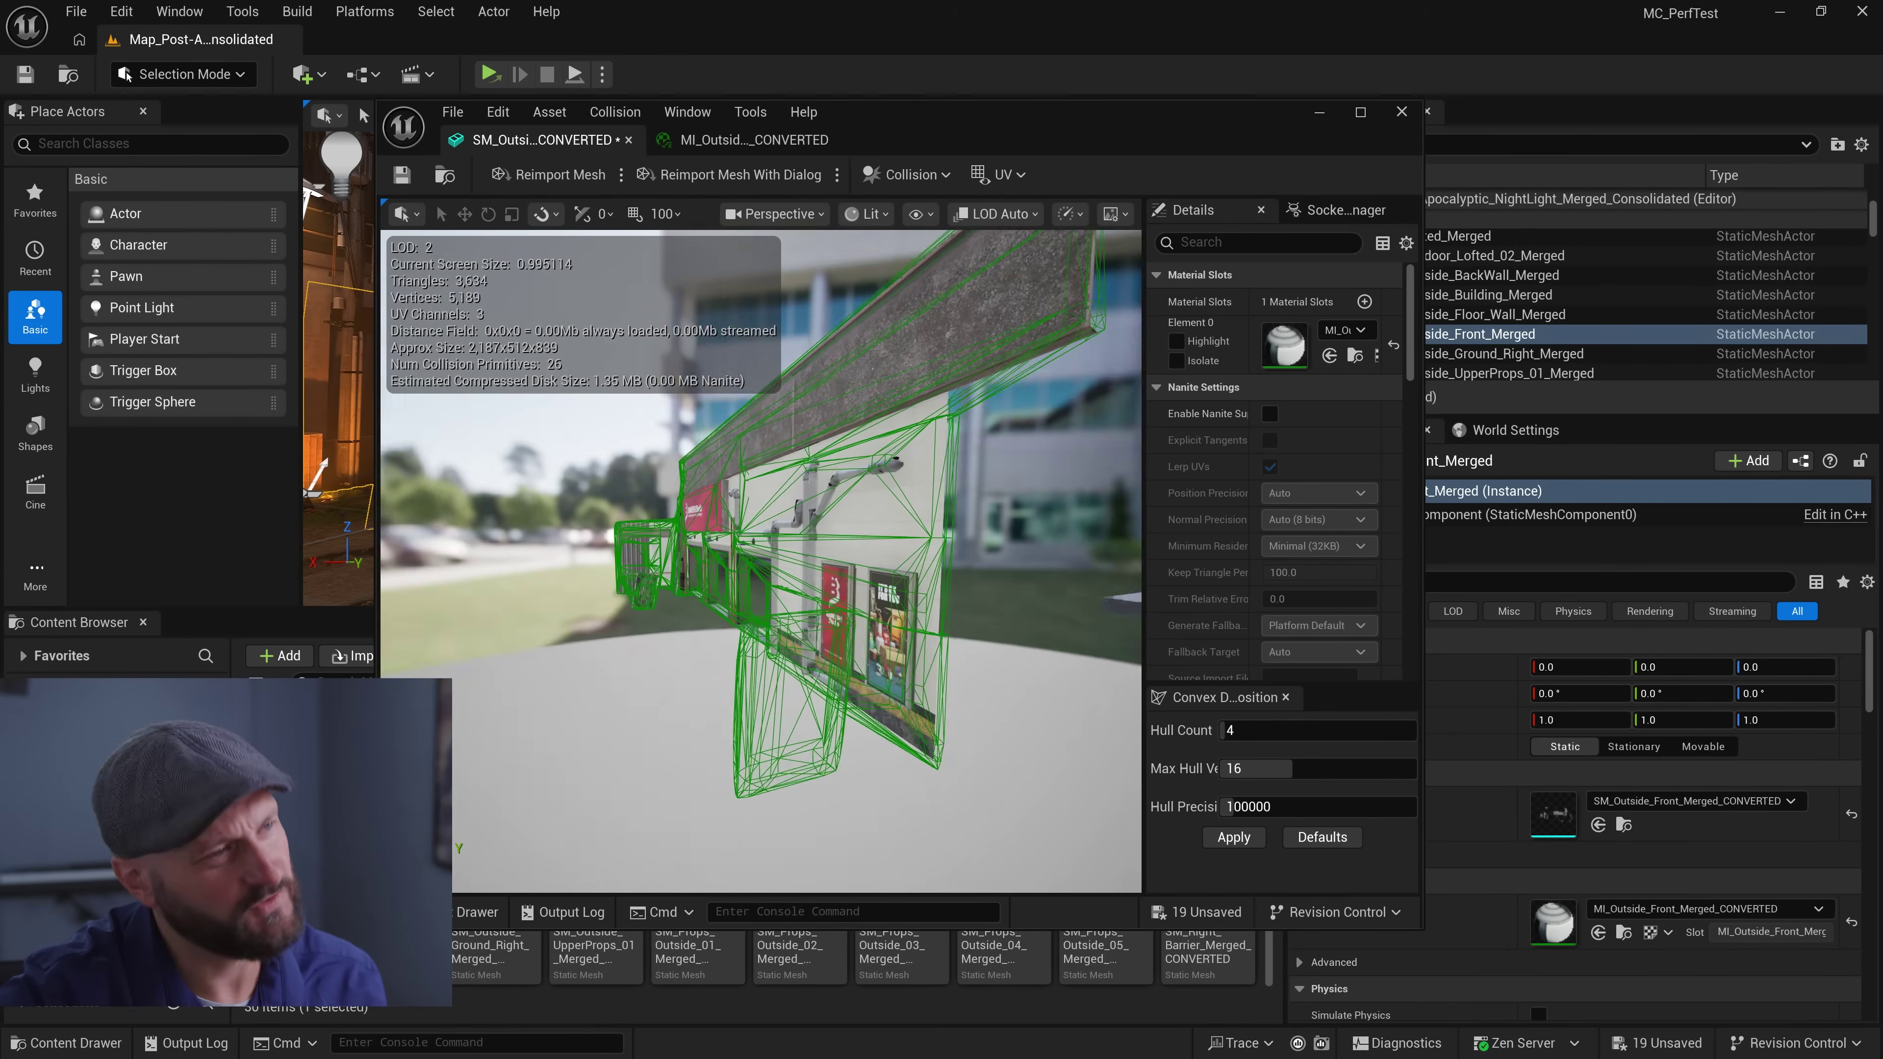